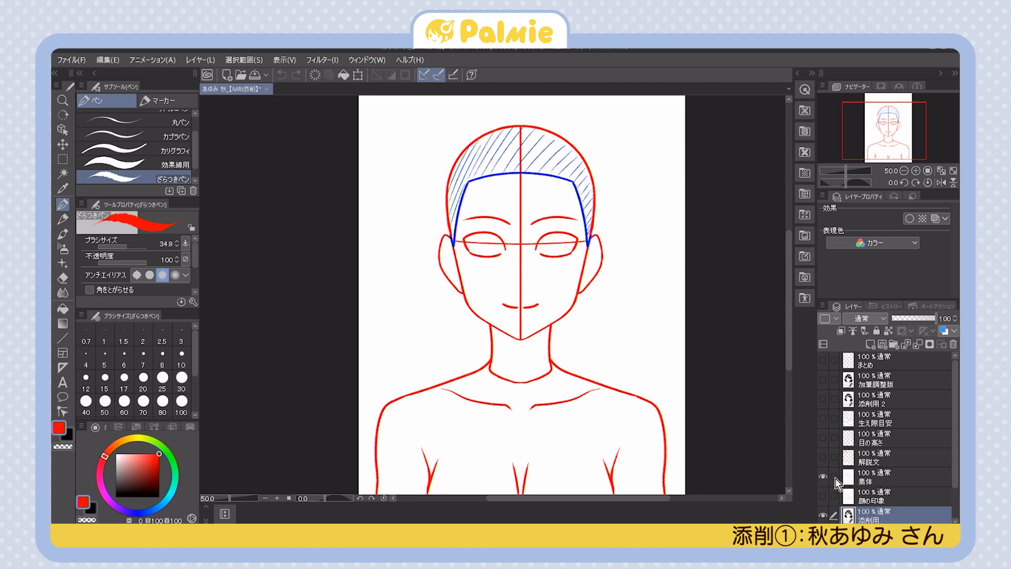
# Compare the illustration with the 素体 base drawing, show the 解説文 notes layer over it, and read the notes
pyautogui.click(823, 477)
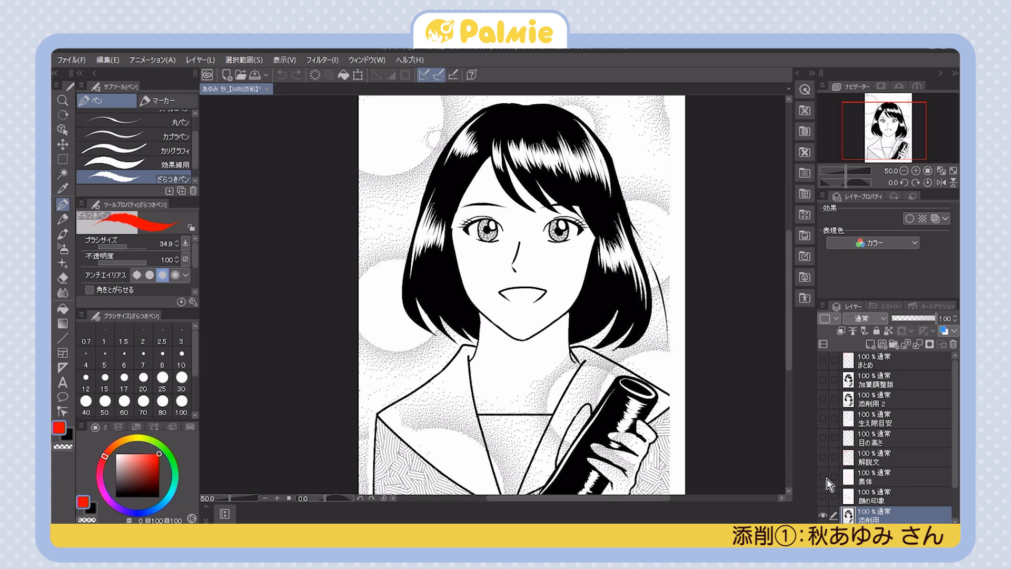
pyautogui.click(823, 476)
pyautogui.click(823, 457)
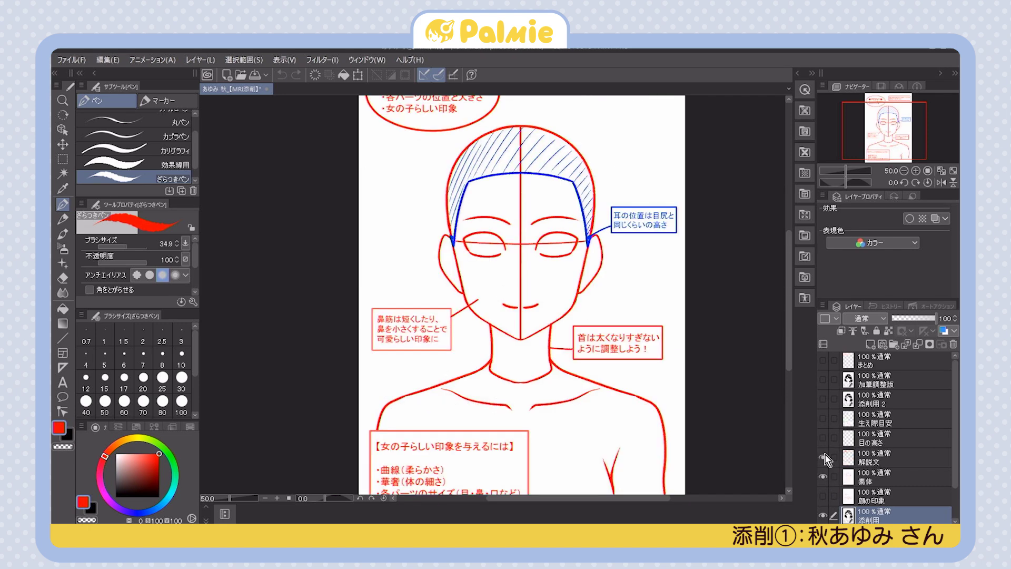
pyautogui.moveTo(668, 262); pyautogui.dragTo(682, 293)
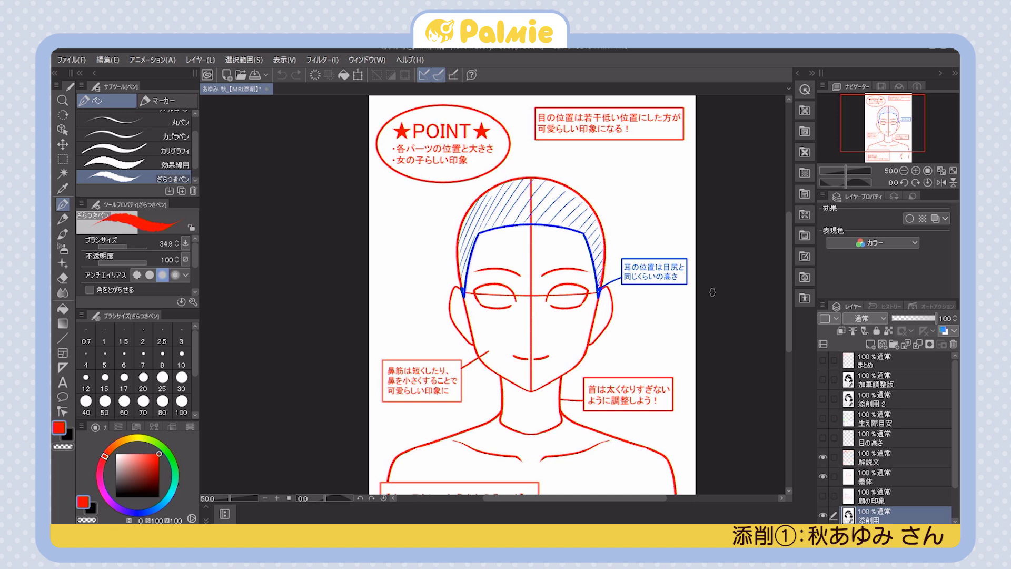
pyautogui.scroll(-2, 713, 292)
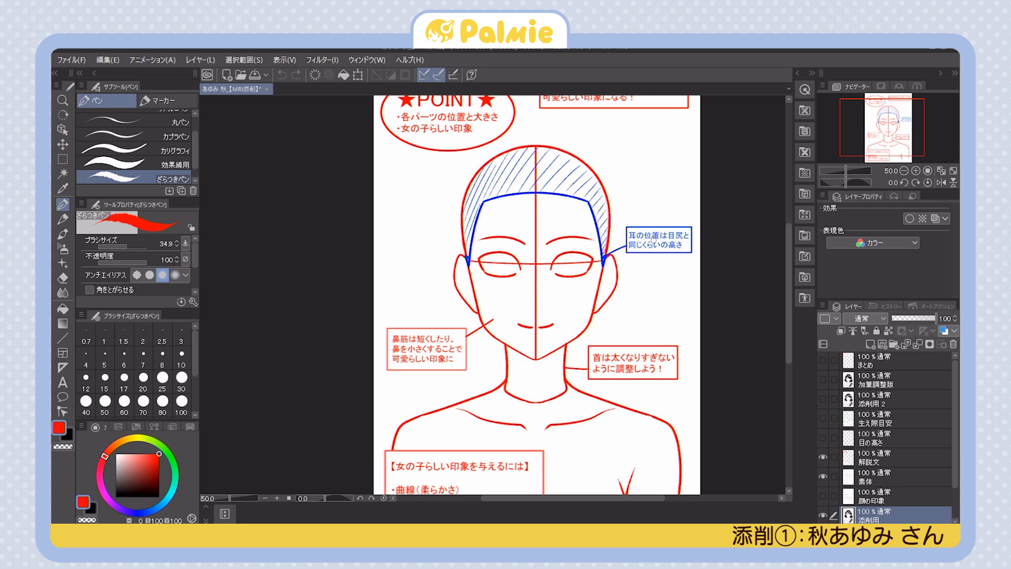
pyautogui.scroll(-2, 700, 350)
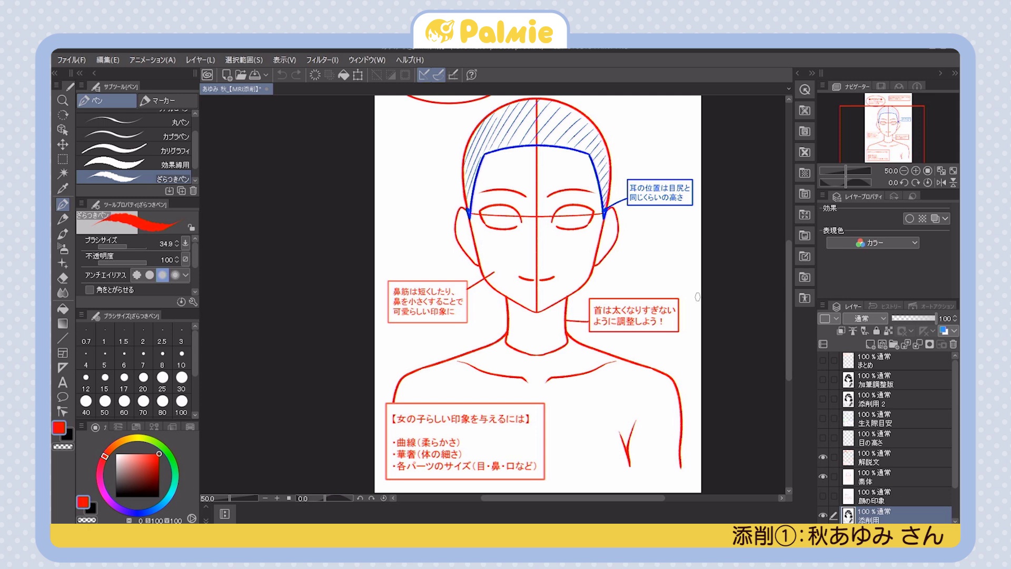
# Add a new layer directly above the 解説文 layer and switch back to the ざらつきペン pen
pyautogui.press('p')
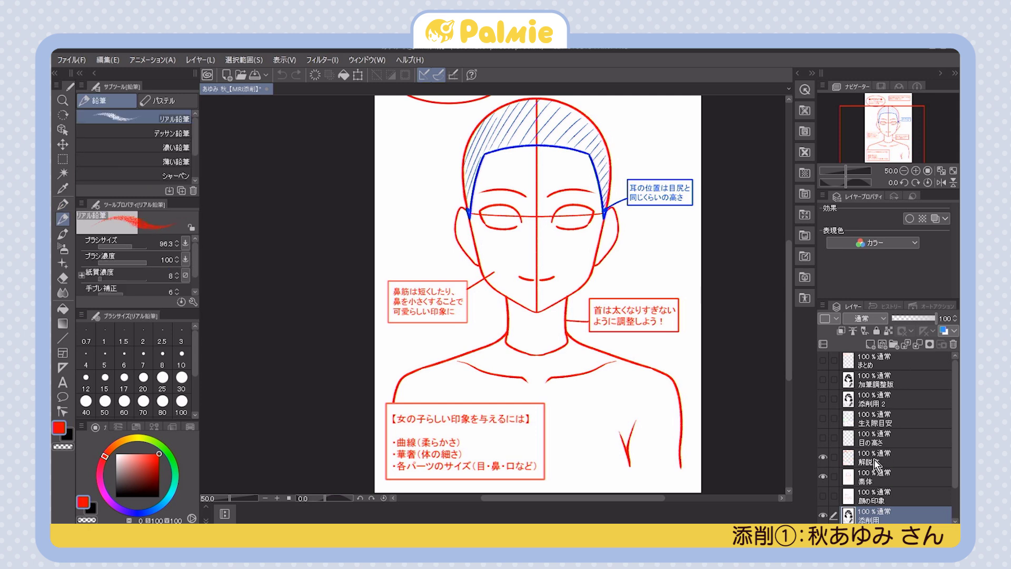
pyautogui.click(875, 459)
pyautogui.click(881, 346)
pyautogui.press('p')
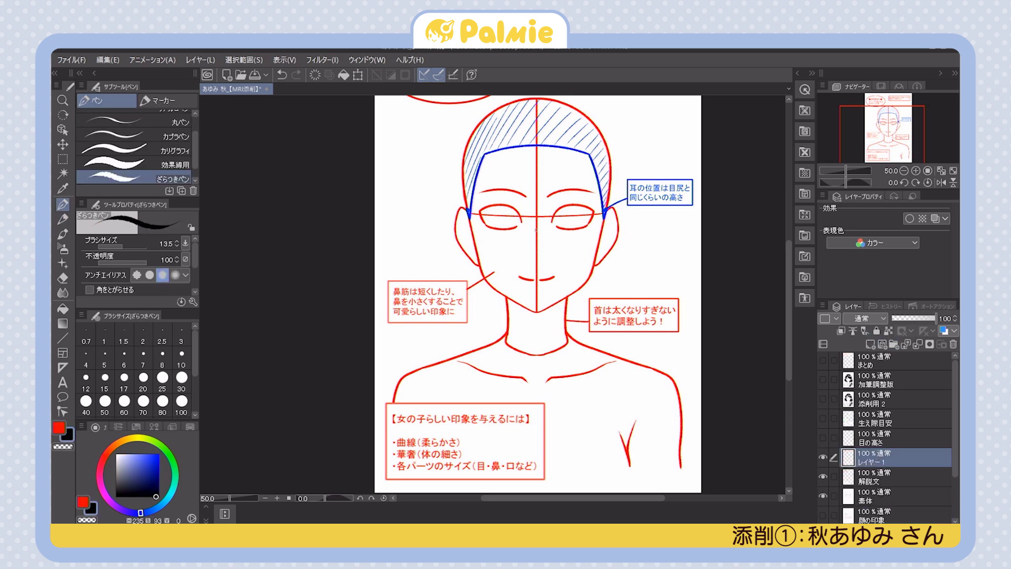
# Try drawing a short black nose line along the face's vertical centre line
pyautogui.moveTo(537, 230); pyautogui.dragTo(536, 263)
pyautogui.hotkey('ctrl', 'z')
pyautogui.hotkey('ctrl', 'y')
pyautogui.moveTo(536, 245); pyautogui.dragTo(536, 257)
pyautogui.hotkey('ctrl', 'z')
# Hide レイヤー1 and the 解説文 notes, and show the 生え際目安 hairline guide over the 素体 base drawing
pyautogui.moveTo(688, 266); pyautogui.dragTo(671, 245)
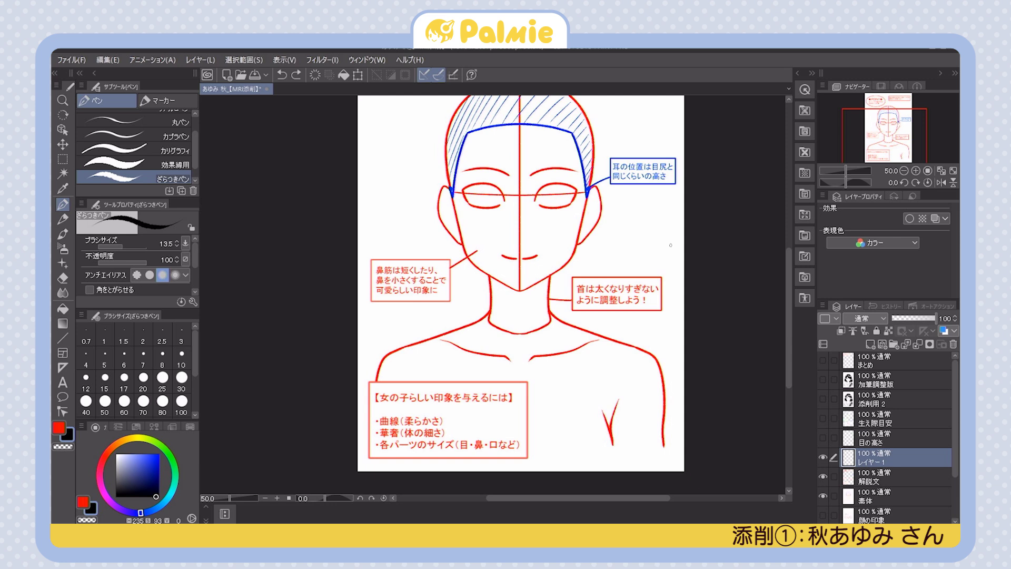
pyautogui.moveTo(575, 338); pyautogui.dragTo(587, 302)
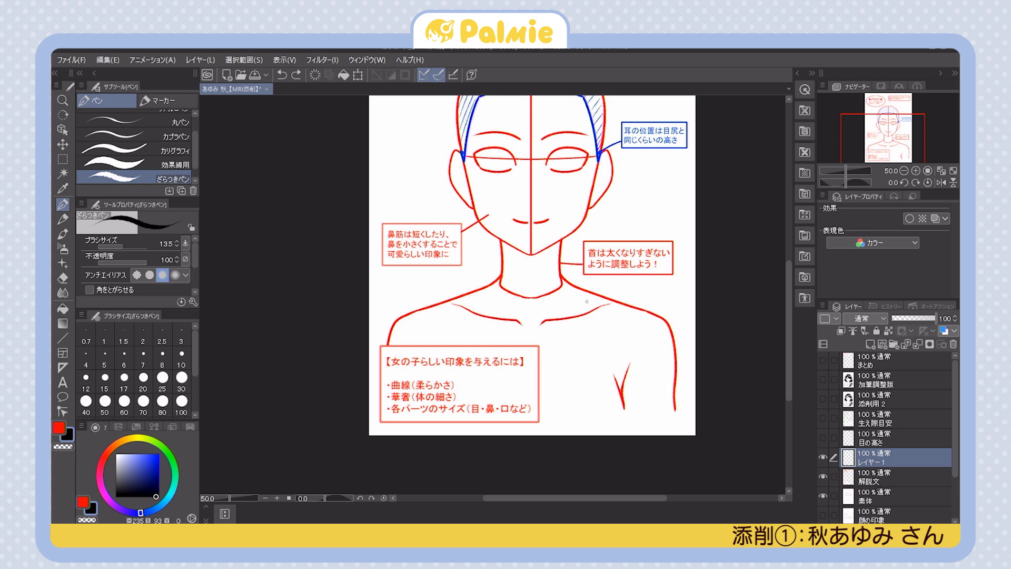
pyautogui.scroll(1, 640, 287)
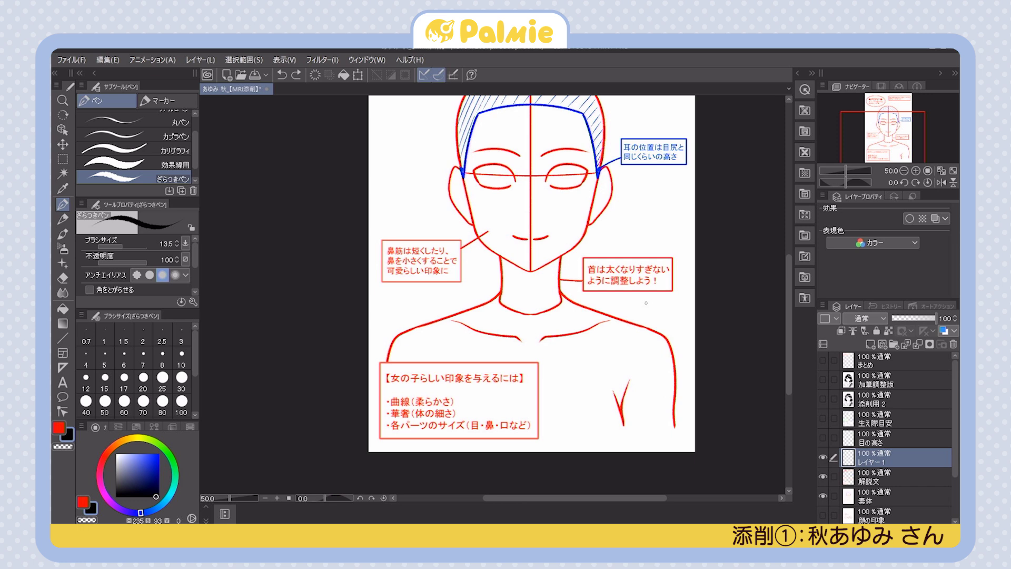
pyautogui.click(823, 438)
pyautogui.click(823, 438)
pyautogui.moveTo(706, 381); pyautogui.dragTo(691, 425)
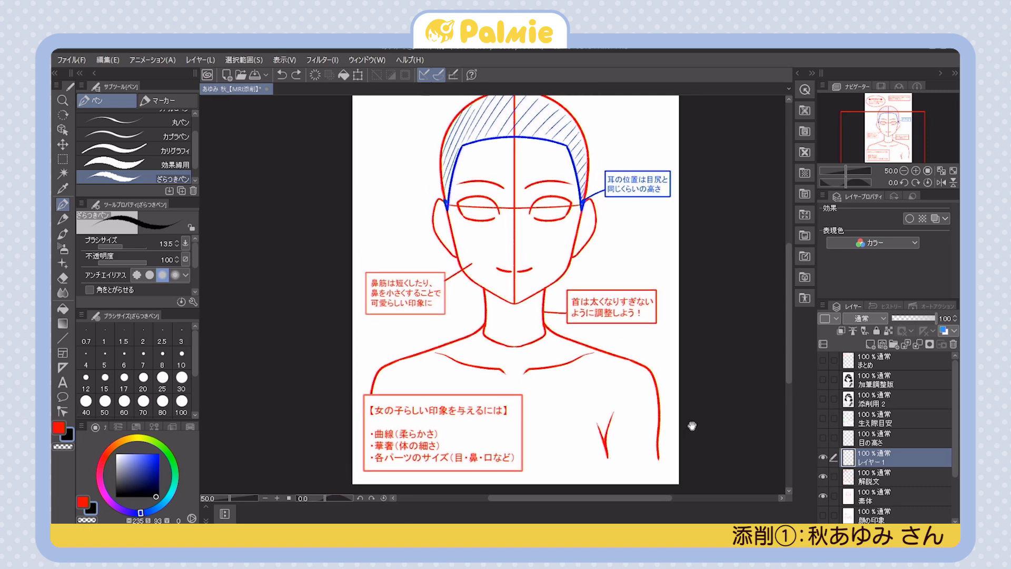
pyautogui.click(823, 458)
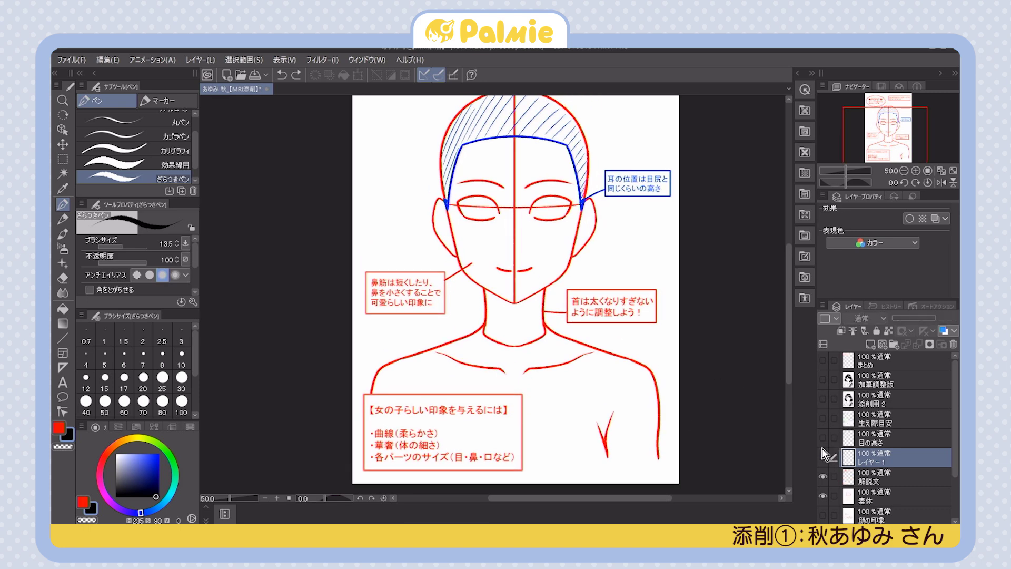
pyautogui.click(824, 476)
pyautogui.click(824, 475)
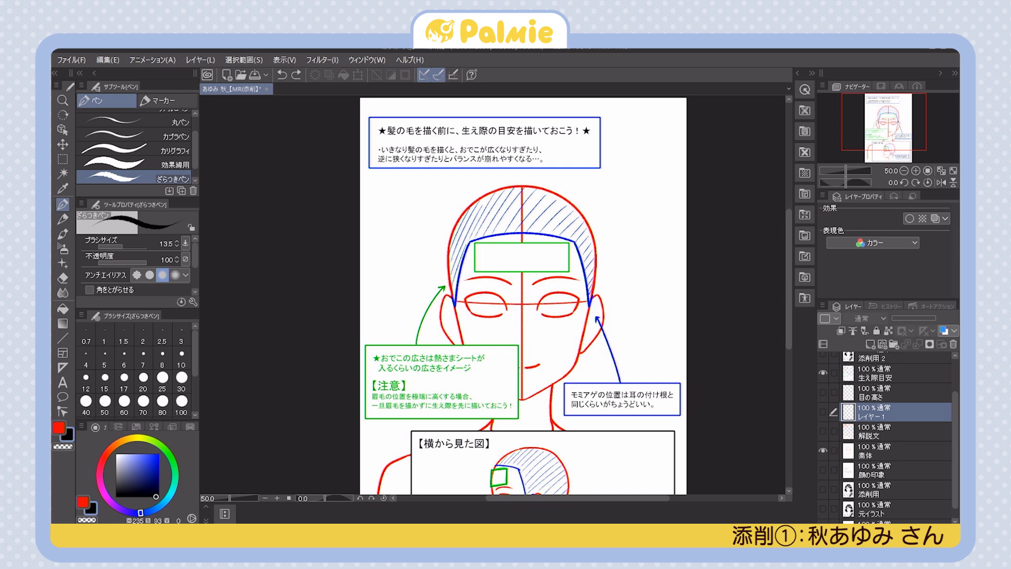
# Read the hairline guide notes, add a new layer directly above 生え際目安, and return to the ざらつきペン pen
pyautogui.scroll(-2, 643, 252)
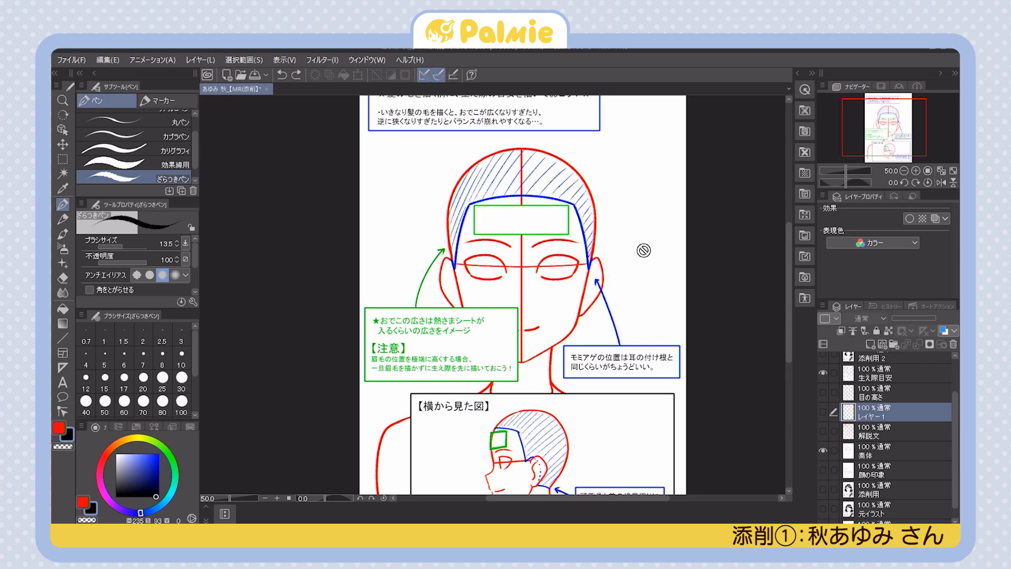
pyautogui.moveTo(643, 299); pyautogui.dragTo(641, 238)
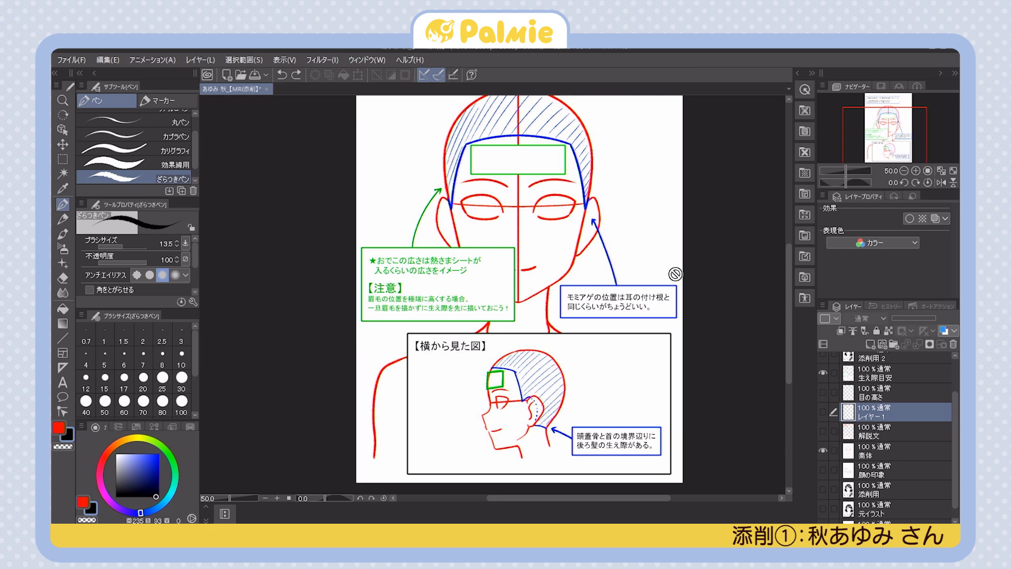
pyautogui.moveTo(683, 314)
pyautogui.mouseDown()
pyautogui.moveTo(688, 291)
pyautogui.moveTo(668, 307)
pyautogui.mouseUp()
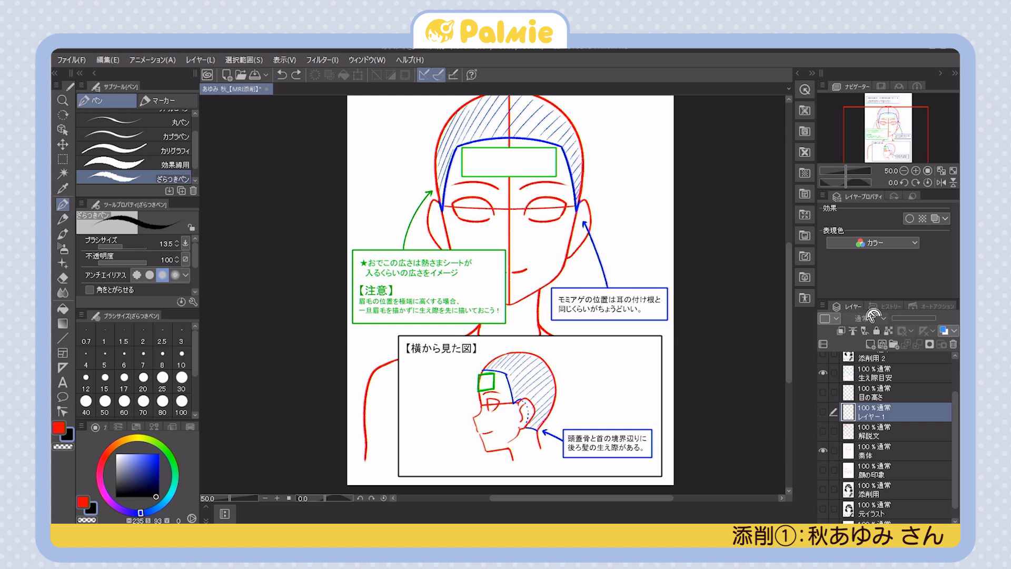
pyautogui.click(883, 370)
pyautogui.click(871, 344)
pyautogui.press('p')
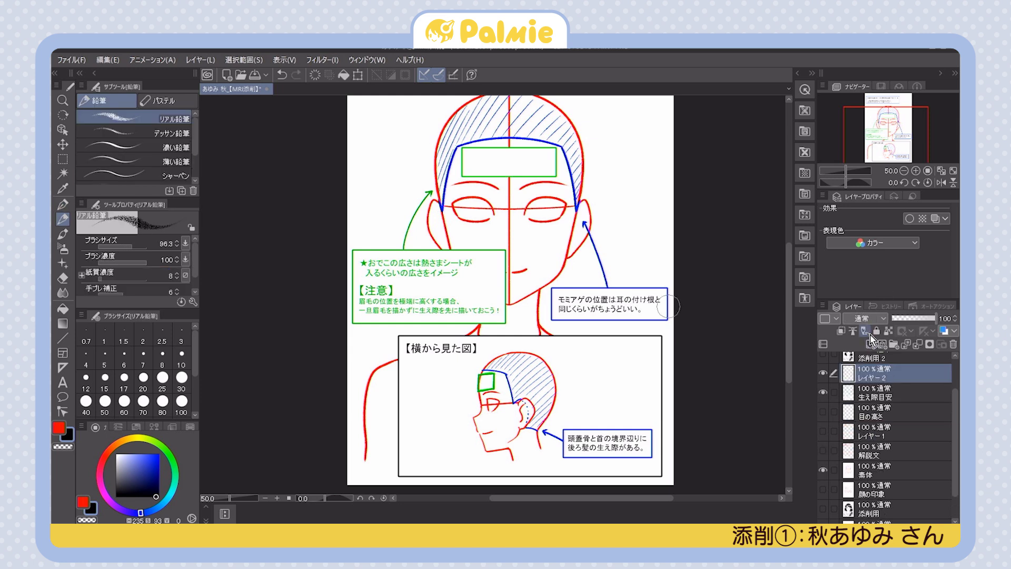
pyautogui.press('p')
# Try marking the eye-corner height with a horizontal black line across the ear on the front-view face
pyautogui.moveTo(576, 209); pyautogui.dragTo(610, 208)
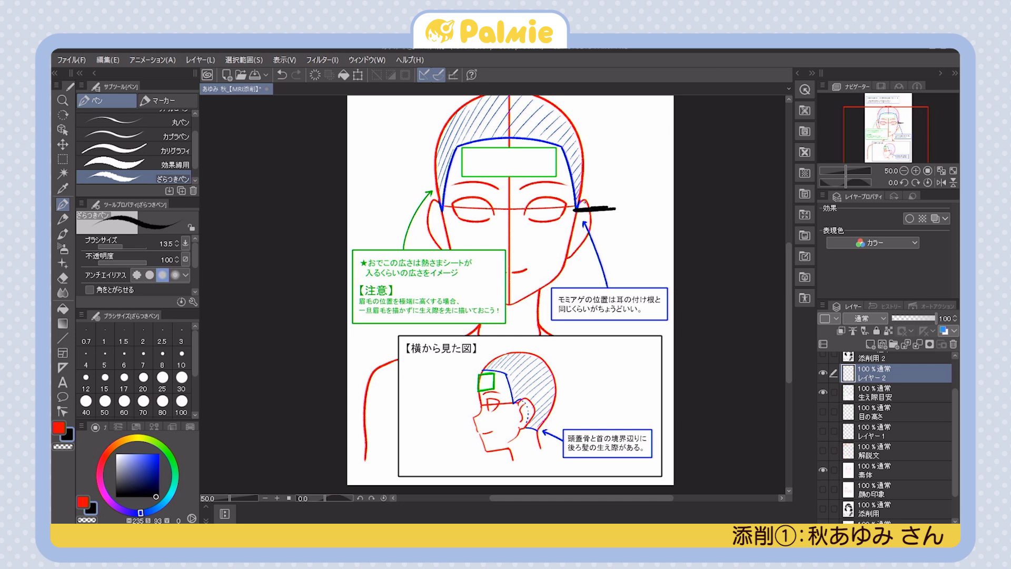
pyautogui.moveTo(569, 208); pyautogui.dragTo(621, 207)
pyautogui.hotkey('ctrl', 'z')
pyautogui.hotkey('ctrl', 'z')
# Try drawing short sideburn strokes beside both ears on the front-view face
pyautogui.moveTo(577, 200)
pyautogui.mouseDown()
pyautogui.moveTo(570, 237)
pyautogui.moveTo(574, 226)
pyautogui.mouseUp()
pyautogui.moveTo(449, 198); pyautogui.dragTo(443, 235)
pyautogui.moveTo(445, 210); pyautogui.dragTo(439, 227)
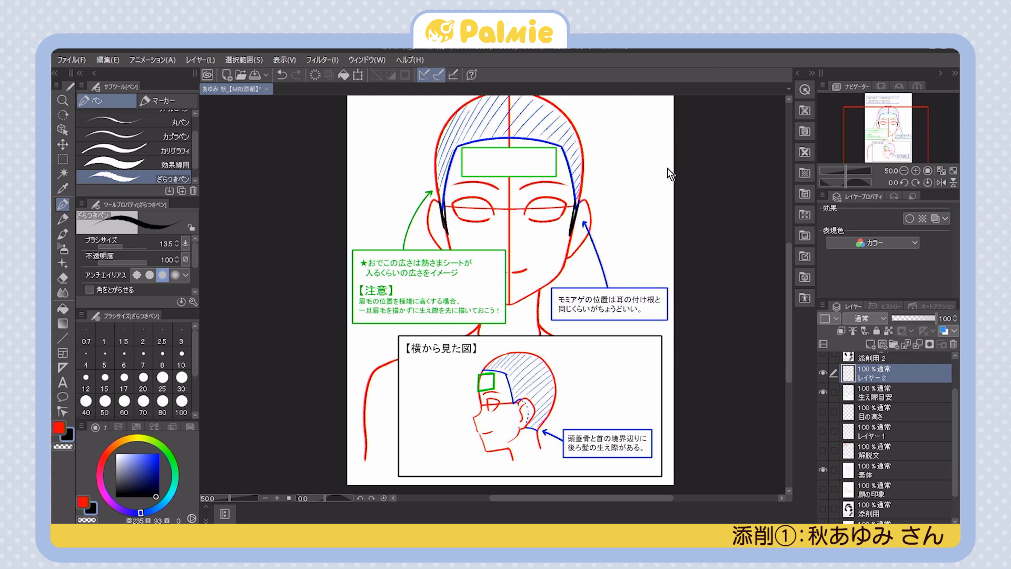
pyautogui.hotkey('ctrl', 'z')
pyautogui.hotkey('ctrl', 'z')
pyautogui.hotkey('ctrl', 'z')
pyautogui.hotkey('ctrl', 'z')
pyautogui.hotkey('ctrl', 'z')
pyautogui.hotkey('ctrl', 'z')
pyautogui.hotkey('ctrl', 'z')
# Try drawing long hair strands falling from the hairline past both ears to the jaw
pyautogui.moveTo(567, 154); pyautogui.dragTo(559, 295)
pyautogui.moveTo(582, 190); pyautogui.dragTo(557, 298)
pyautogui.moveTo(448, 157); pyautogui.dragTo(453, 249)
pyautogui.moveTo(437, 174); pyautogui.dragTo(450, 257)
pyautogui.hotkey('ctrl', 'z')
pyautogui.hotkey('ctrl', 'z')
pyautogui.hotkey('ctrl', 'z')
pyautogui.hotkey('ctrl', 'z')
pyautogui.hotkey('ctrl', 'z')
pyautogui.hotkey('ctrl', 'z')
pyautogui.hotkey('ctrl', 'z')
pyautogui.hotkey('ctrl', 'z')
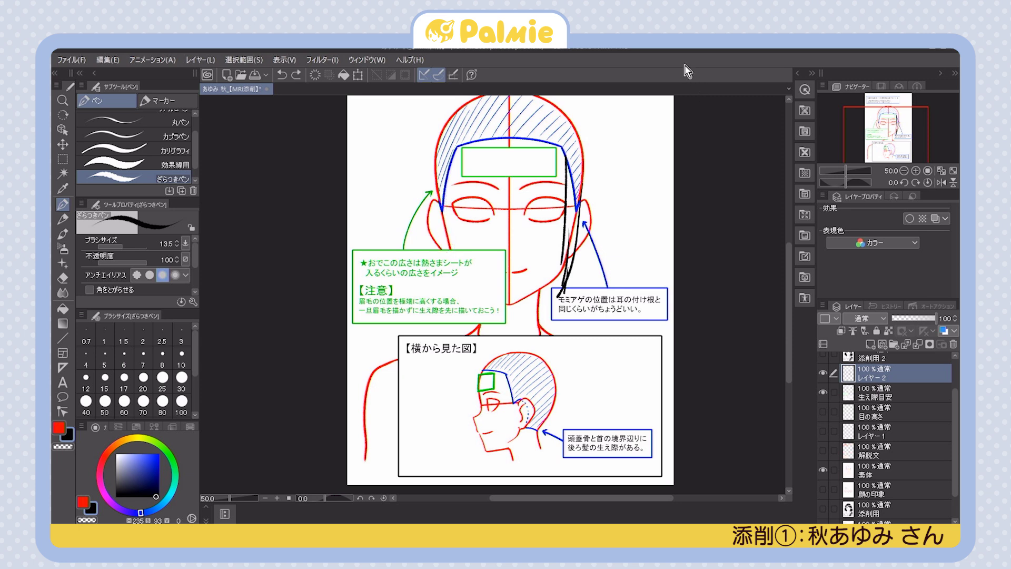
# Try extending the hairline down into tapered sideburns that end slightly below the ear roots
pyautogui.moveTo(571, 153)
pyautogui.mouseDown()
pyautogui.moveTo(574, 229)
pyautogui.moveTo(577, 204)
pyautogui.moveTo(570, 231)
pyautogui.mouseUp()
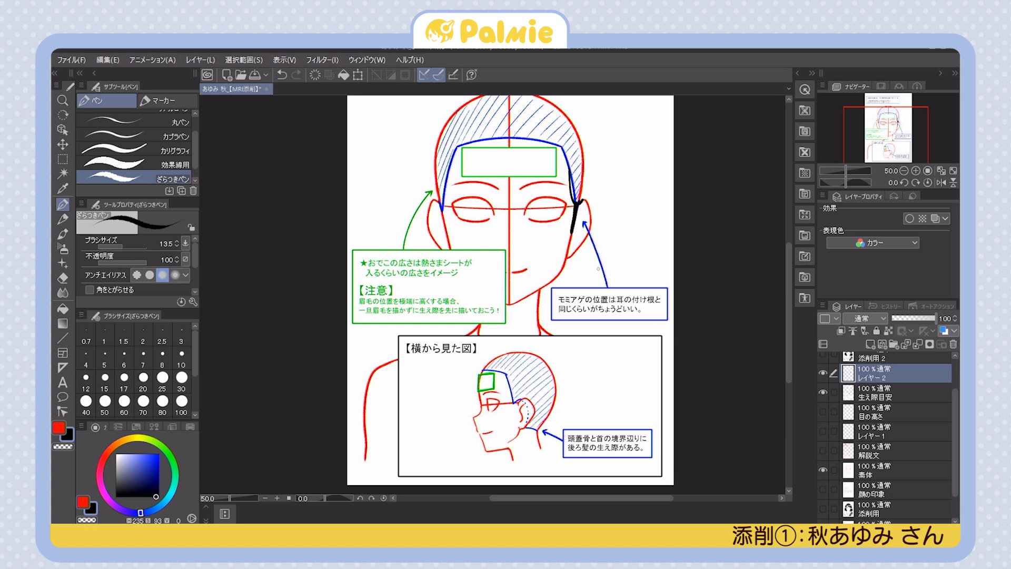
pyautogui.moveTo(578, 203); pyautogui.dragTo(570, 239)
pyautogui.moveTo(576, 203); pyautogui.dragTo(568, 240)
pyautogui.moveTo(448, 200); pyautogui.dragTo(442, 232)
pyautogui.hotkey('ctrl', 'z')
pyautogui.hotkey('ctrl', 'z')
pyautogui.hotkey('ctrl', 'z')
pyautogui.hotkey('ctrl', 'z')
# Try marking the ear-root height with short horizontal lines at both ears and a similar line above it
pyautogui.hotkey('ctrl', 'z')
pyautogui.hotkey('ctrl', 'z')
pyautogui.hotkey('ctrl', 'z')
pyautogui.hotkey('ctrl', 'z')
pyautogui.moveTo(577, 207); pyautogui.dragTo(604, 209)
pyautogui.moveTo(434, 208); pyautogui.dragTo(448, 208)
pyautogui.hotkey('ctrl', 'z')
pyautogui.hotkey('ctrl', 'z')
pyautogui.hotkey('ctrl', 'z')
pyautogui.moveTo(659, 230); pyautogui.dragTo(647, 215)
pyautogui.moveTo(560, 194); pyautogui.dragTo(581, 192)
pyautogui.hotkey('ctrl', 'z')
pyautogui.moveTo(706, 240); pyautogui.dragTo(693, 217)
pyautogui.hotkey('ctrl', 'z')
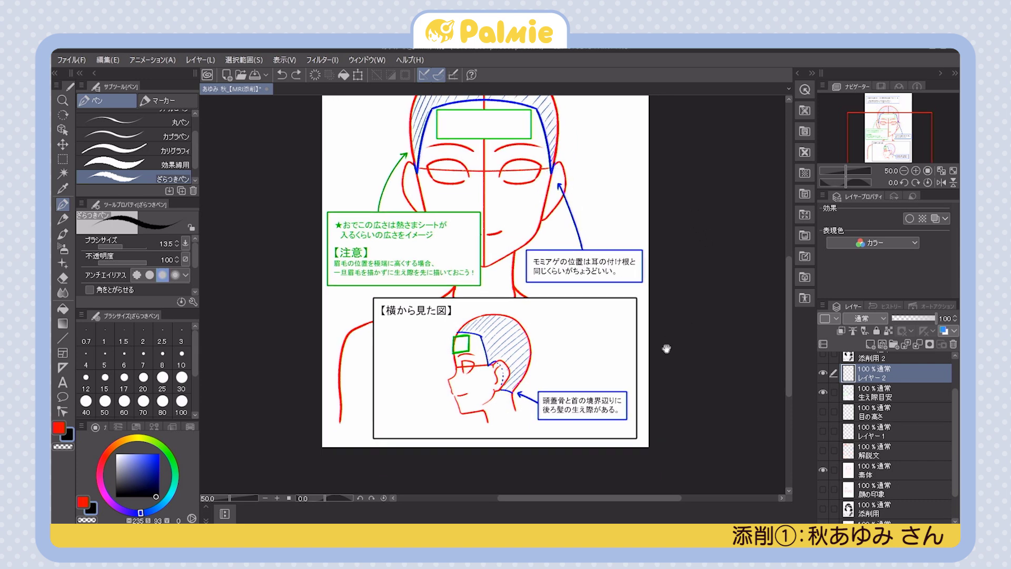
# Try marking the sideburn tip in front of the ear on the side-view head diagram
pyautogui.keyDown('space'); pyautogui.moveTo(666, 344); pyautogui.dragTo(671, 262); pyautogui.keyUp('space')
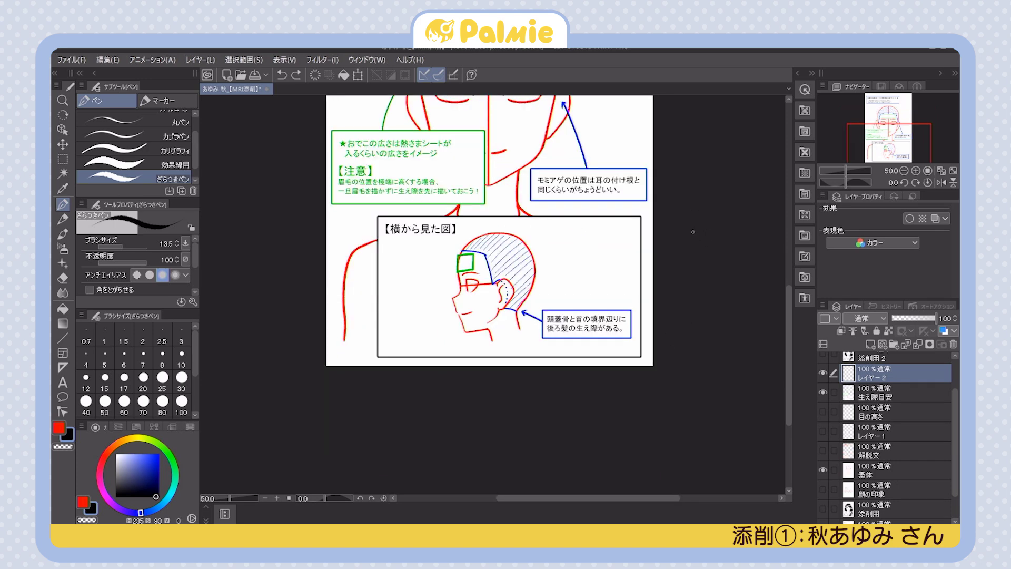
pyautogui.moveTo(656, 257); pyautogui.dragTo(655, 249)
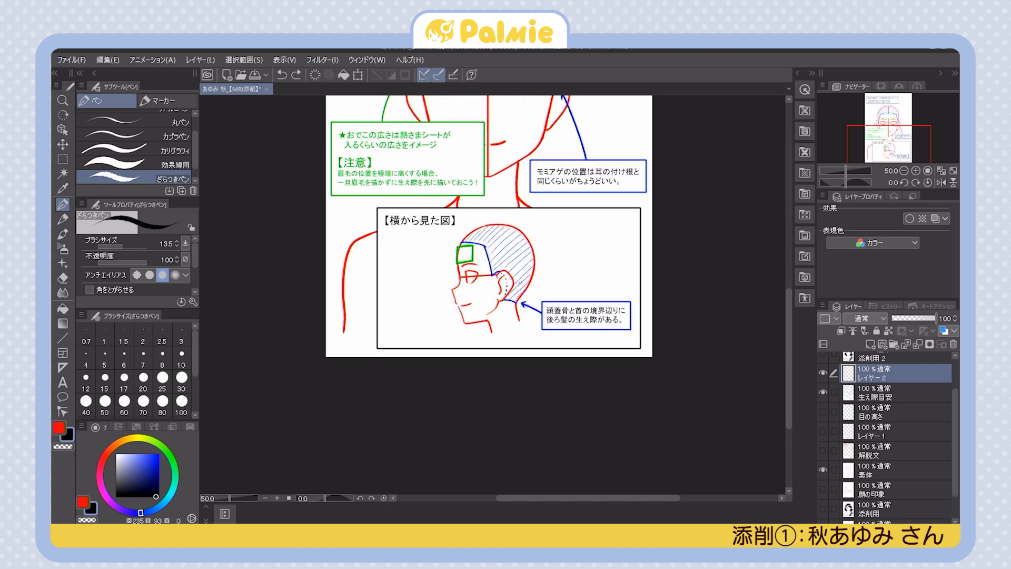
pyautogui.keyDown('ctrl'); pyautogui.keyDown('space'); pyautogui.click(530, 329); pyautogui.keyUp('space'); pyautogui.keyUp('ctrl')
pyautogui.keyDown('ctrl'); pyautogui.keyDown('space'); pyautogui.click(565, 251); pyautogui.keyUp('space'); pyautogui.keyUp('ctrl')
pyautogui.moveTo(433, 259); pyautogui.dragTo(440, 260)
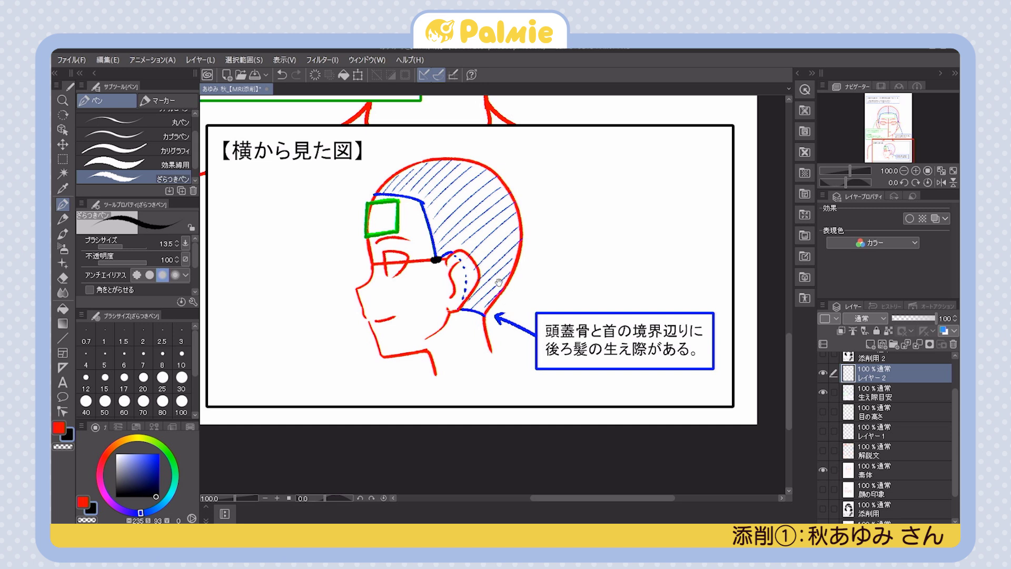
pyautogui.moveTo(499, 282); pyautogui.dragTo(499, 271)
pyautogui.moveTo(439, 249); pyautogui.dragTo(447, 252)
pyautogui.hotkey('ctrl', 'z')
pyautogui.hotkey('ctrl', 'z')
pyautogui.hotkey('ctrl', 'z')
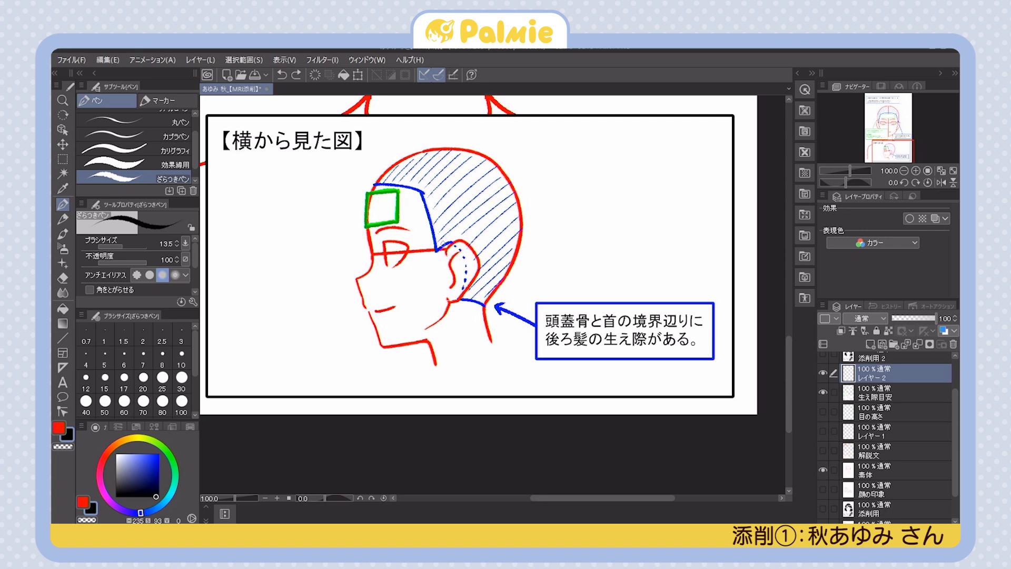
# Set the pen's brush size to 7 for detail work around the side-view ear
pyautogui.click(143, 354)
pyautogui.scroll(2, 450, 252)
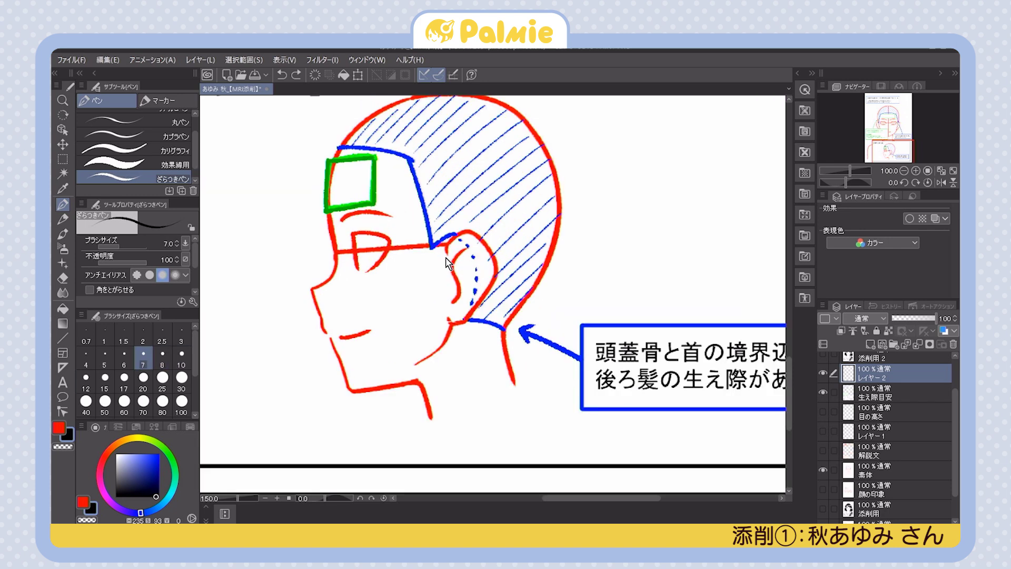
pyautogui.scroll(2, 451, 251)
# Try drawing a thick squared-off sideburn tip connecting the side hairline to the top of the ear
pyautogui.moveTo(478, 232)
pyautogui.mouseDown()
pyautogui.moveTo(432, 250)
pyautogui.moveTo(453, 257)
pyautogui.moveTo(481, 225)
pyautogui.moveTo(470, 244)
pyautogui.moveTo(528, 205)
pyautogui.mouseUp()
pyautogui.moveTo(466, 256)
pyautogui.mouseDown()
pyautogui.moveTo(440, 257)
pyautogui.moveTo(425, 210)
pyautogui.moveTo(432, 256)
pyautogui.mouseUp()
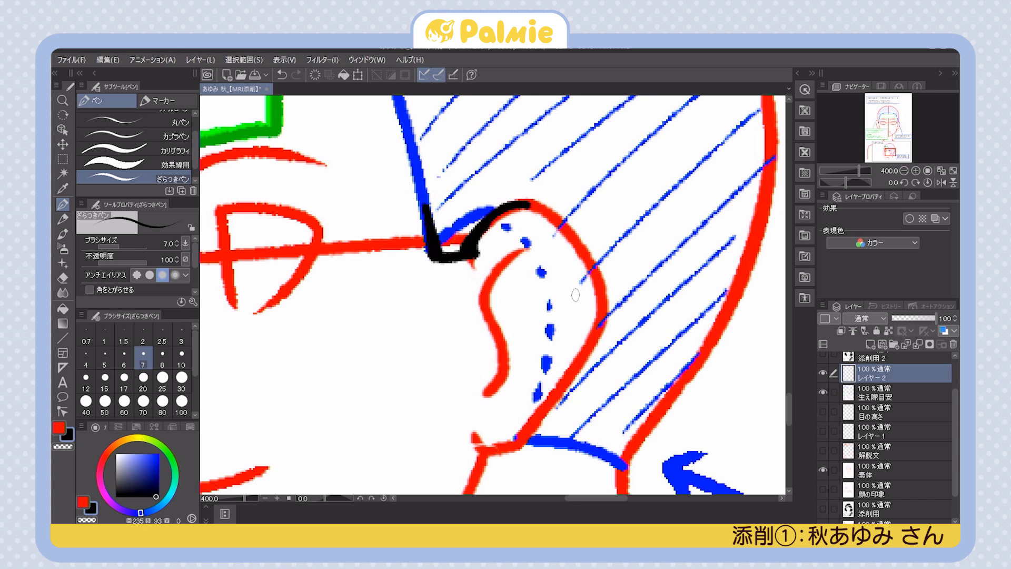
pyautogui.hotkey('ctrl', 'z')
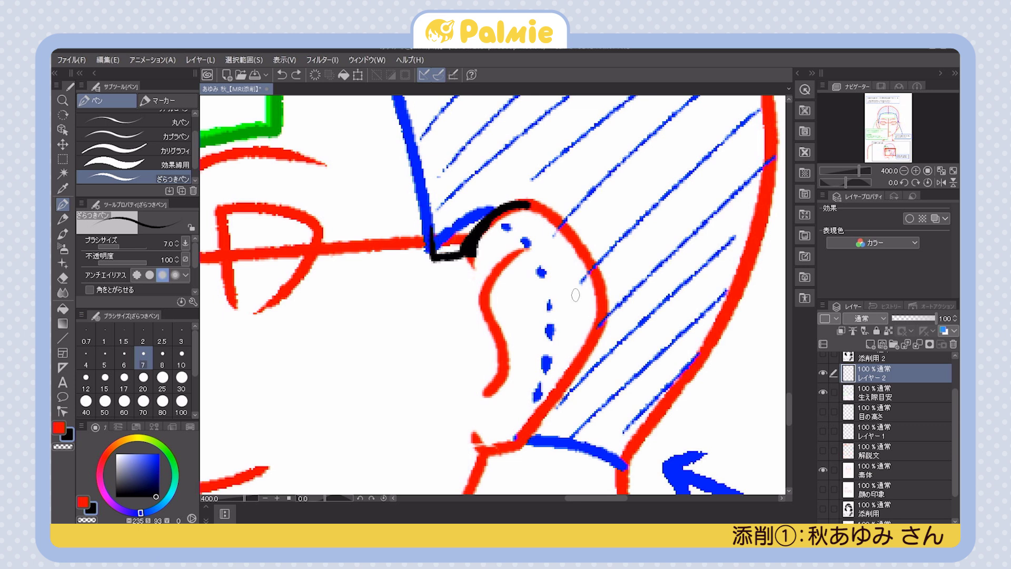
pyautogui.hotkey('ctrl', 'z')
pyautogui.hotkey('ctrl', 'z')
pyautogui.hotkey('ctrl', 'z')
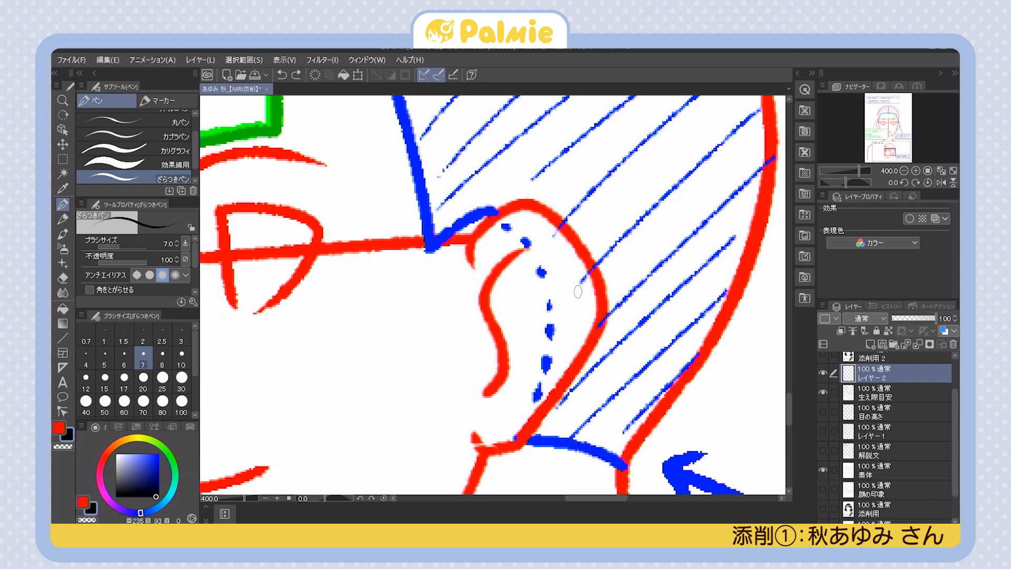
# Try redrawing the sideburn tip as a rounded curve running up into the top of the ear
pyautogui.moveTo(427, 232)
pyautogui.mouseDown()
pyautogui.moveTo(466, 246)
pyautogui.moveTo(510, 205)
pyautogui.mouseUp()
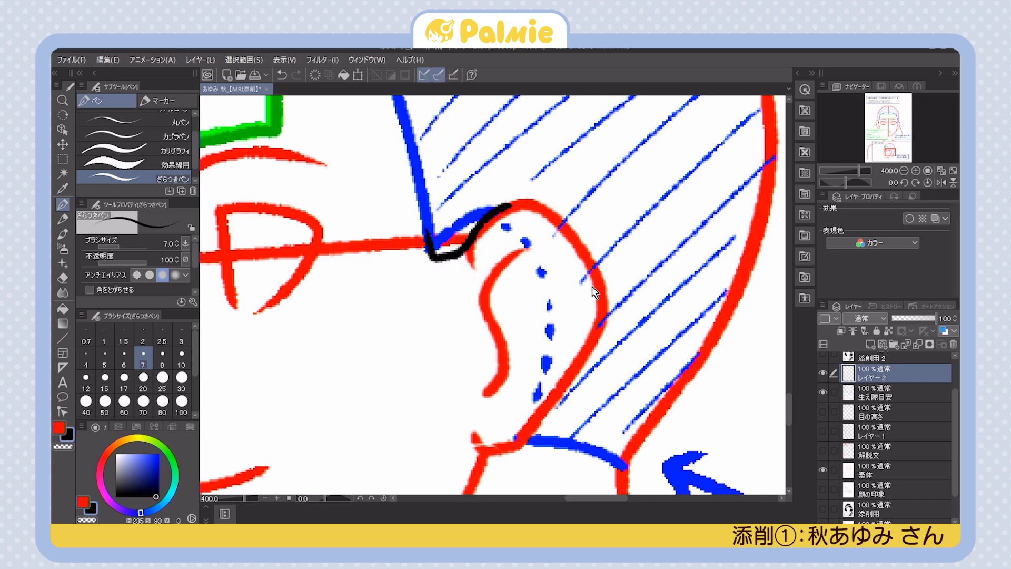
pyautogui.hotkey('ctrl', 'z')
# Try tracing the hairline from the sideburn tip over the ear and down the dotted line behind it
pyautogui.hotkey('ctrl', 'z')
pyautogui.moveTo(434, 246)
pyautogui.mouseDown()
pyautogui.moveTo(467, 220)
pyautogui.moveTo(510, 219)
pyautogui.mouseUp()
pyautogui.moveTo(540, 261)
pyautogui.mouseDown()
pyautogui.moveTo(549, 327)
pyautogui.moveTo(514, 436)
pyautogui.mouseUp()
pyautogui.hotkey('ctrl', 'z')
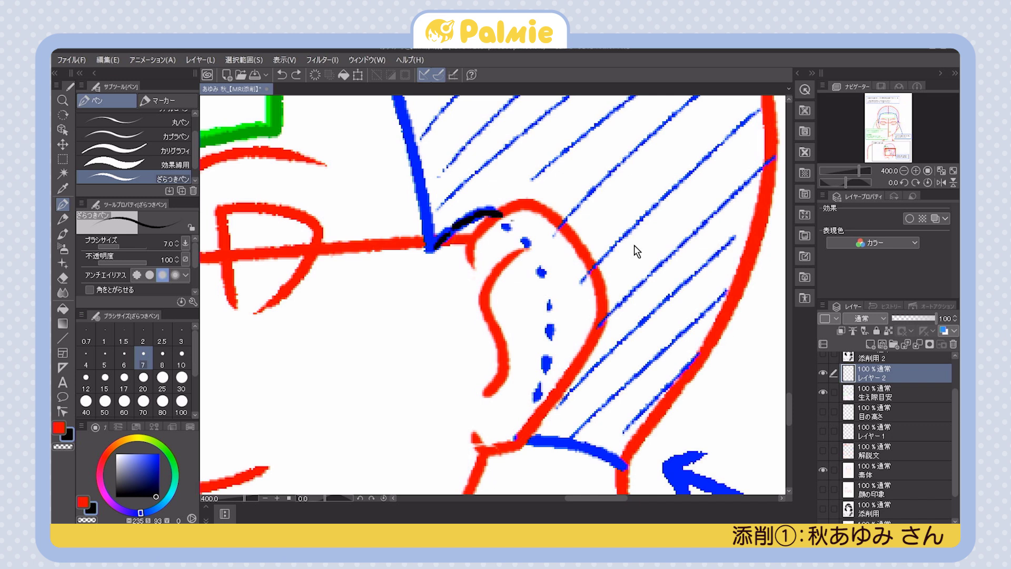
pyautogui.hotkey('ctrl', 'z')
pyautogui.hotkey('ctrl', 'z')
# Examine the nape hairline and its note beside the side-view head diagram
pyautogui.scroll(-2, 637, 251)
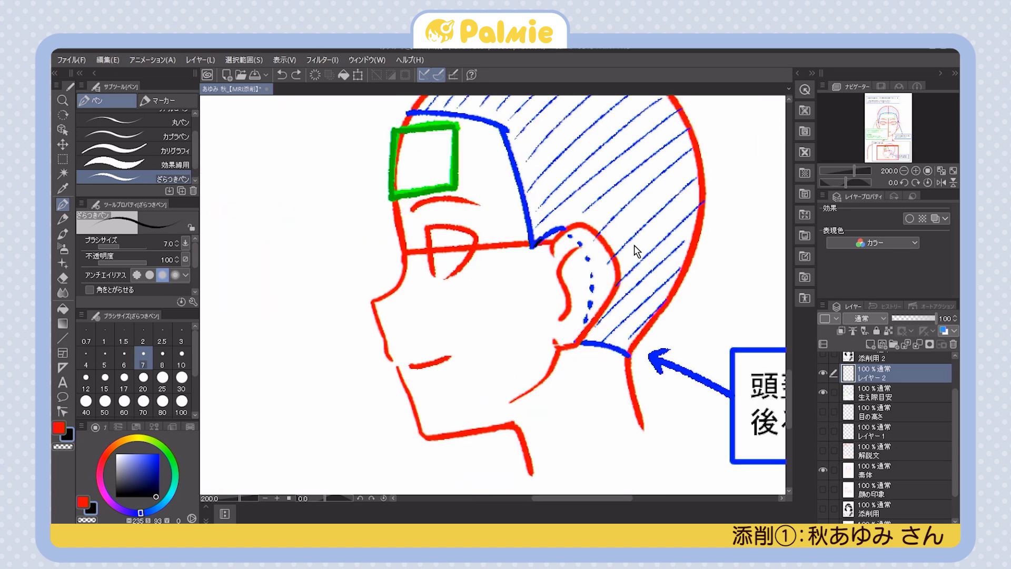
pyautogui.moveTo(726, 287); pyautogui.dragTo(639, 276)
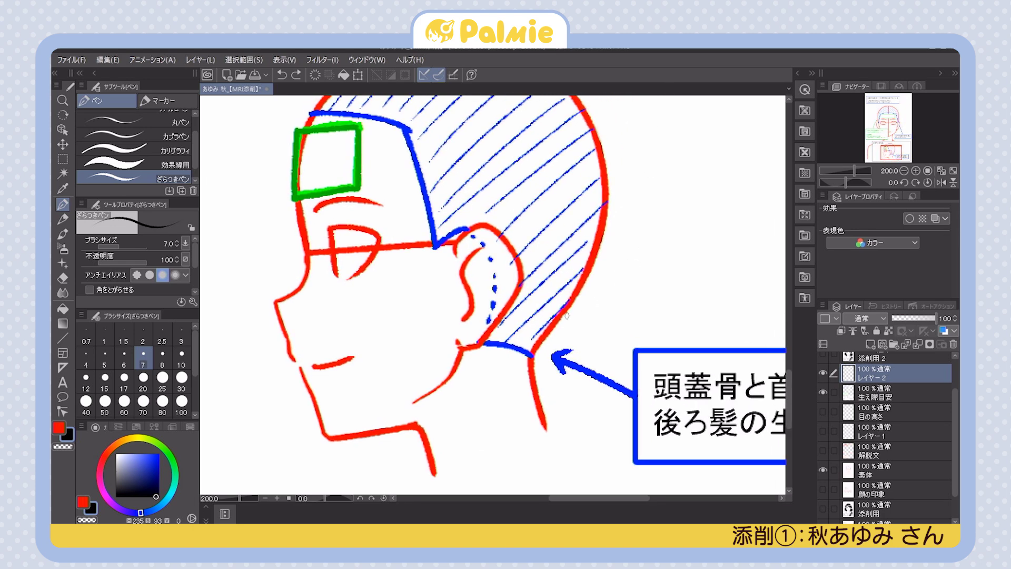
pyautogui.moveTo(643, 269)
pyautogui.mouseDown()
pyautogui.moveTo(576, 236)
pyautogui.moveTo(555, 246)
pyautogui.mouseUp()
pyautogui.scroll(-1, 656, 246)
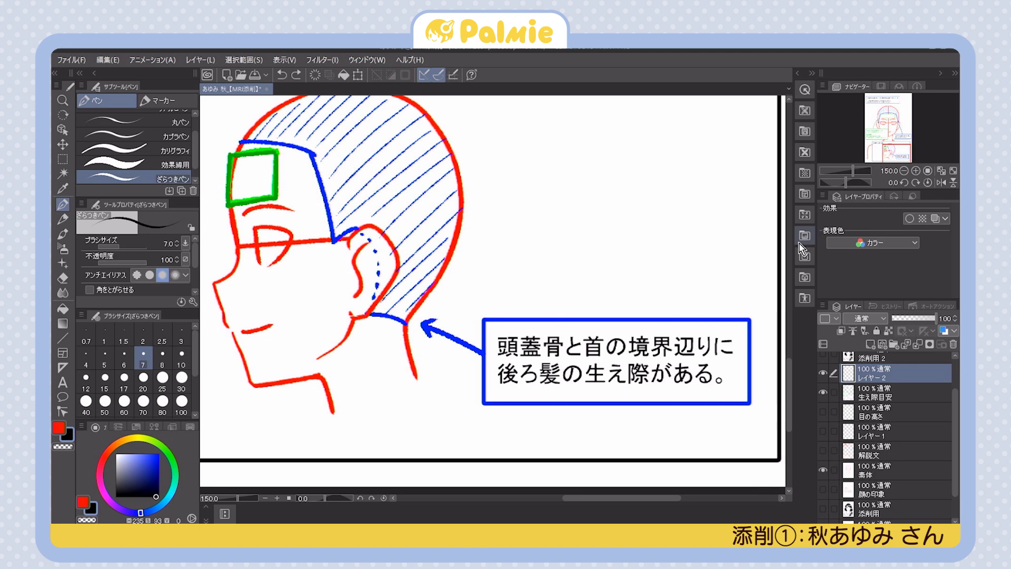
# Try tracing the boundary between skull and neck and the nape hairline on the side-view head
pyautogui.moveTo(652, 251); pyautogui.dragTo(670, 255)
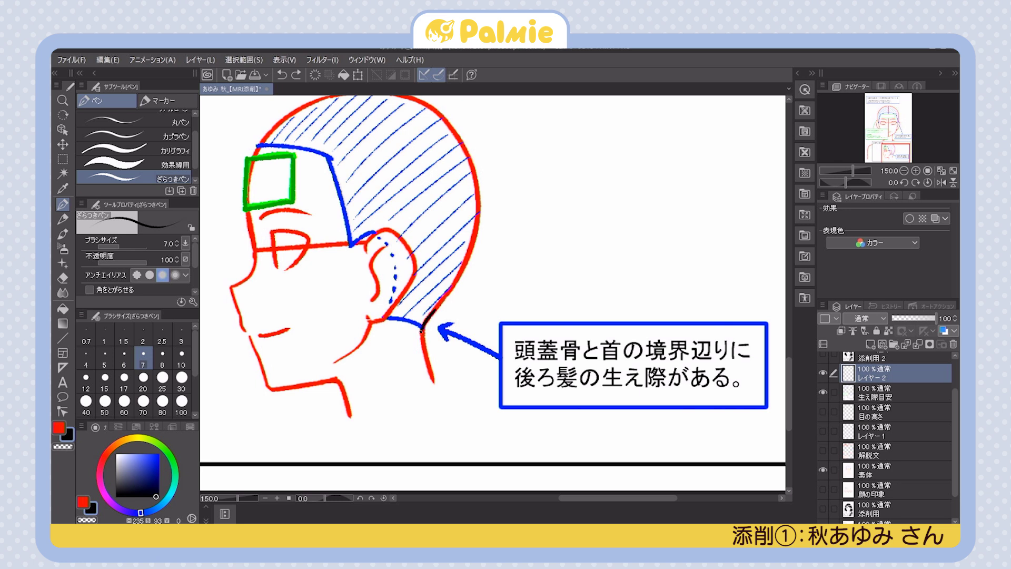
pyautogui.moveTo(431, 314); pyautogui.dragTo(422, 349)
pyautogui.hotkey('ctrl', 'z')
pyautogui.moveTo(390, 317); pyautogui.dragTo(426, 327)
pyautogui.hotkey('ctrl', 'z')
pyautogui.moveTo(502, 242); pyautogui.dragTo(526, 258)
pyautogui.moveTo(439, 192); pyautogui.dragTo(489, 203)
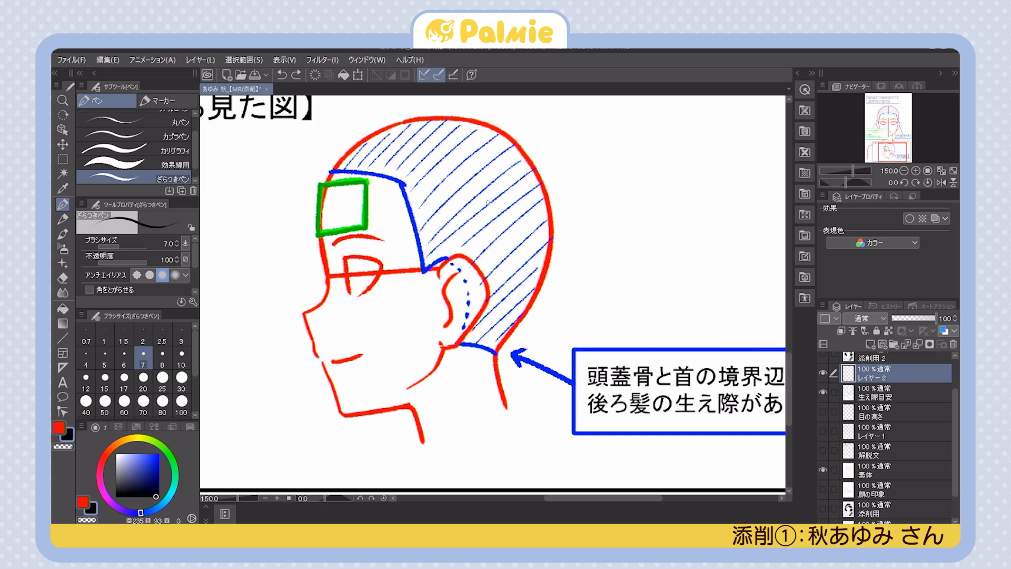
# Switch the visible layers from the 生え際目安 guide to the 添削用 2 and 加筆調整版 portraits, selecting 添削用 2
pyautogui.scroll(-1, 643, 248)
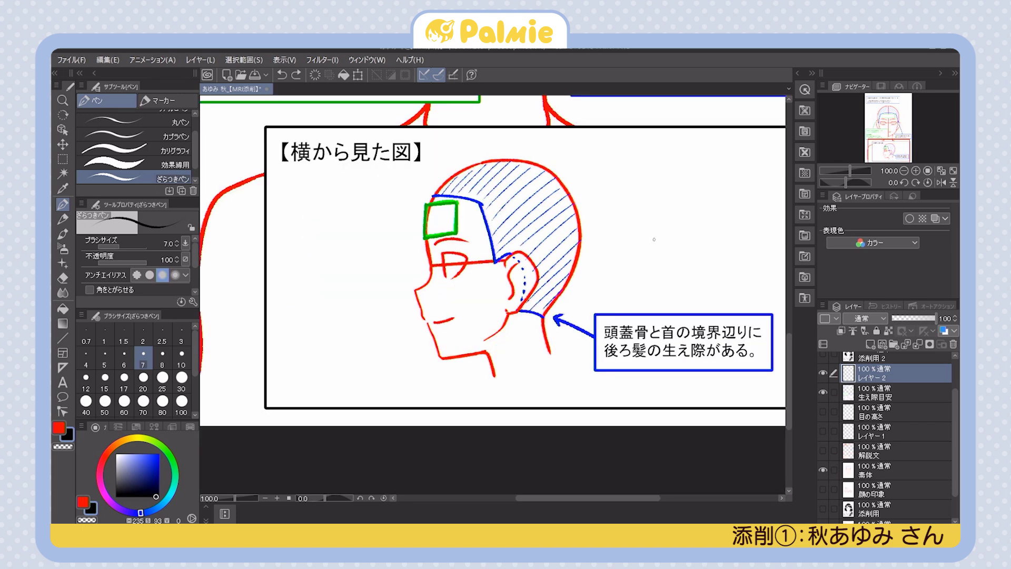
pyautogui.moveTo(673, 251); pyautogui.dragTo(667, 251)
pyautogui.scroll(-1, 707, 250)
pyautogui.hotkey('ctrl', 'z')
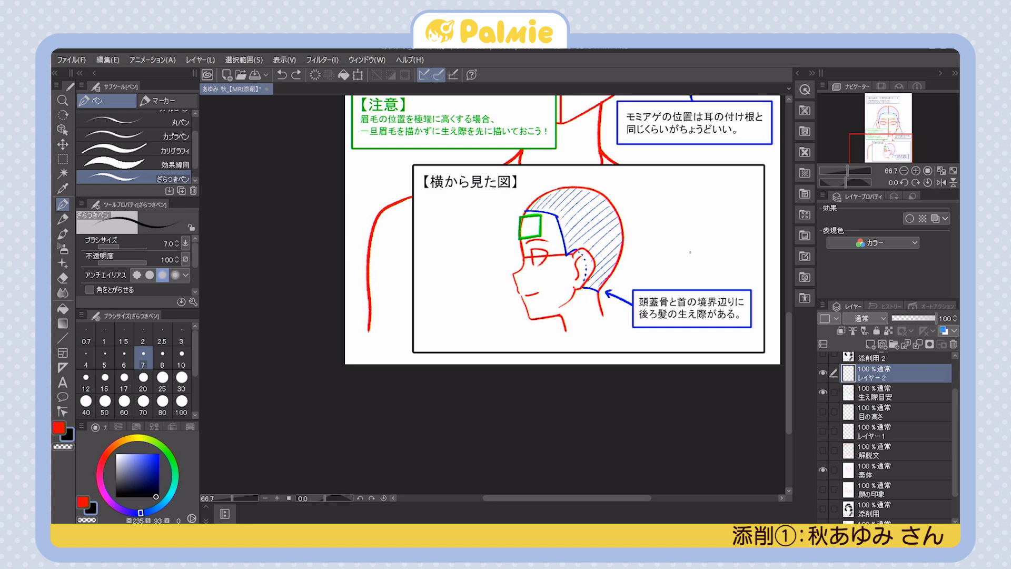
pyautogui.moveTo(706, 271)
pyautogui.mouseDown()
pyautogui.moveTo(677, 280)
pyautogui.moveTo(675, 301)
pyautogui.moveTo(708, 330)
pyautogui.moveTo(710, 351)
pyautogui.mouseUp()
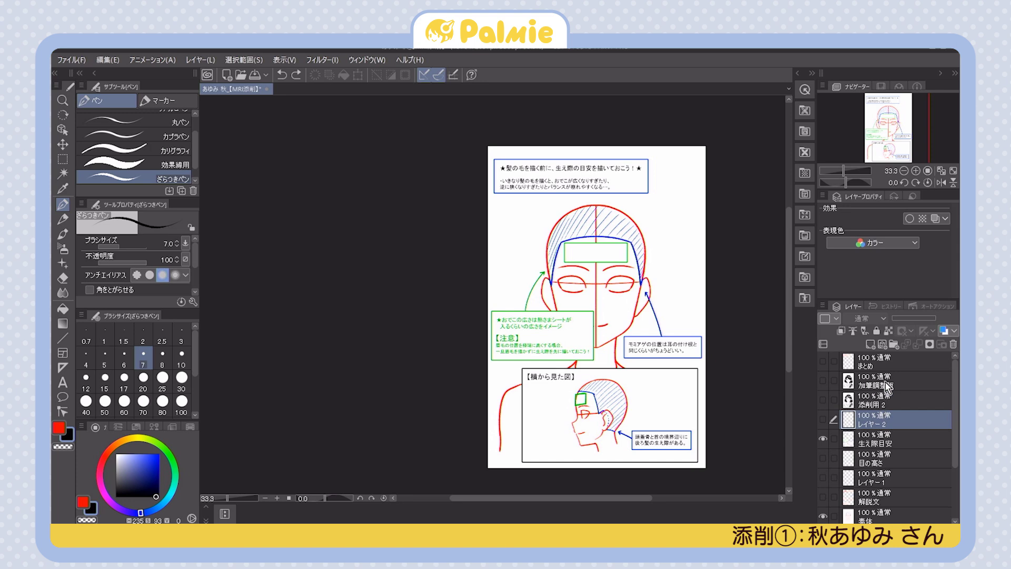
pyautogui.click(824, 439)
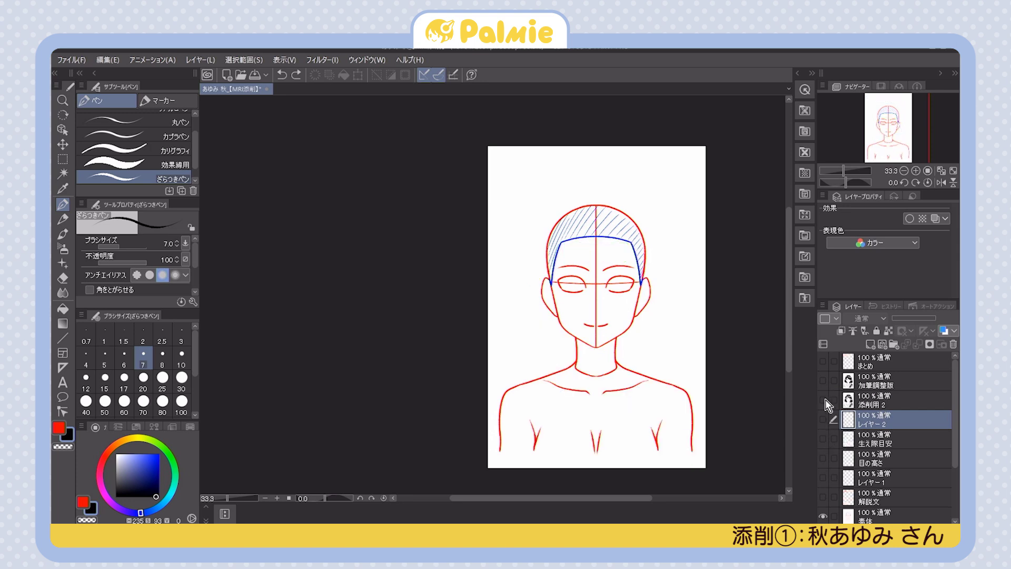
pyautogui.click(823, 400)
pyautogui.click(882, 405)
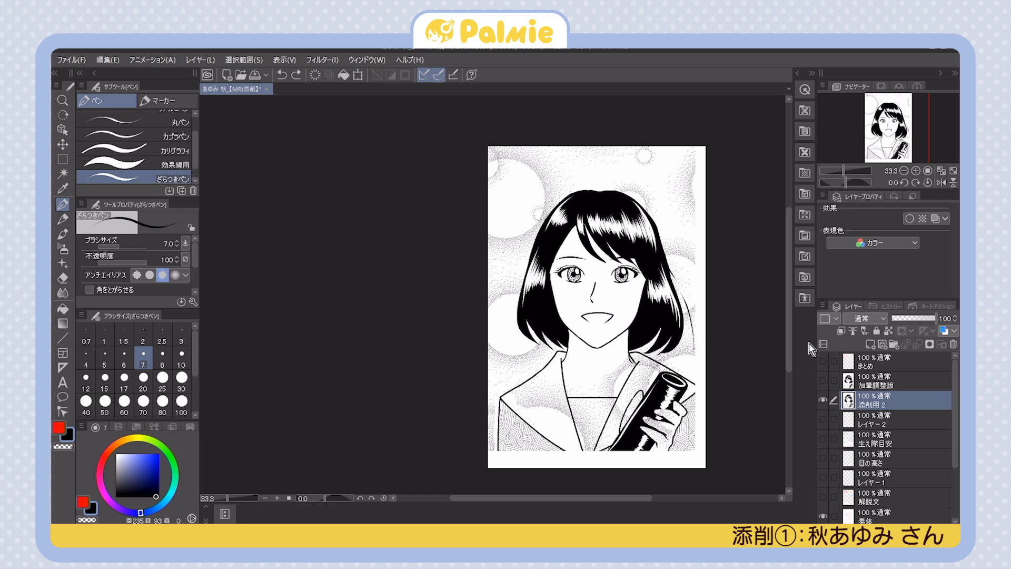
pyautogui.click(822, 381)
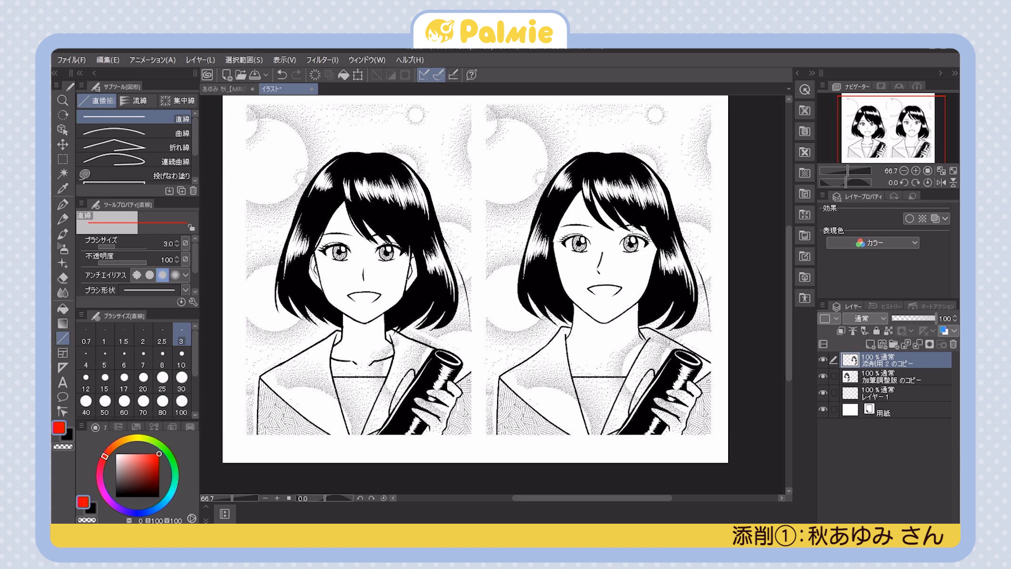
# Write "MRI" in red with the pen in the upper-left corner of the left portrait
pyautogui.moveTo(474, 264); pyautogui.dragTo(521, 301)
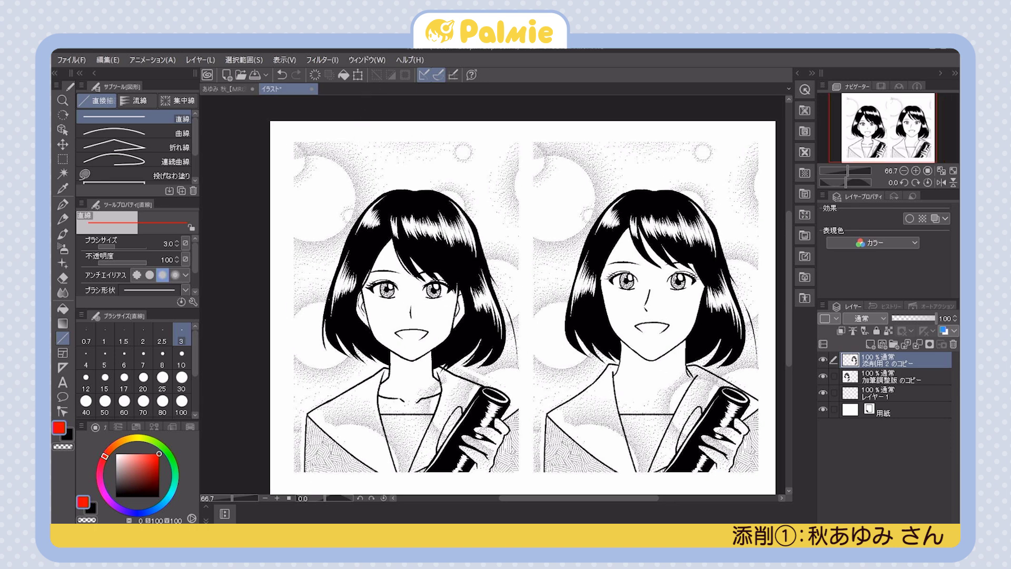
pyautogui.press('p')
pyautogui.moveTo(313, 160); pyautogui.dragTo(317, 159)
pyautogui.moveTo(306, 154); pyautogui.dragTo(303, 181)
pyautogui.moveTo(306, 155)
pyautogui.mouseDown()
pyautogui.moveTo(319, 152)
pyautogui.moveTo(318, 179)
pyautogui.mouseUp()
pyautogui.moveTo(326, 158)
pyautogui.mouseDown()
pyautogui.moveTo(325, 179)
pyautogui.moveTo(328, 169)
pyautogui.moveTo(340, 180)
pyautogui.moveTo(349, 154)
pyautogui.moveTo(350, 178)
pyautogui.mouseUp()
pyautogui.moveTo(348, 178); pyautogui.dragTo(363, 172)
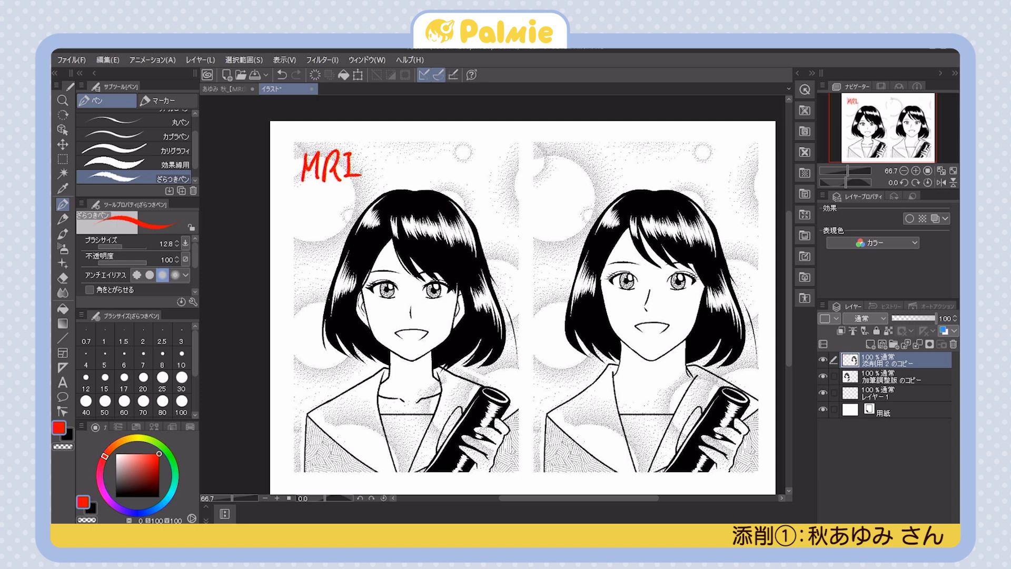
# Try drawing a straight red line at eye level across both portraits, thickening the line to 7
pyautogui.moveTo(683, 361); pyautogui.dragTo(644, 339)
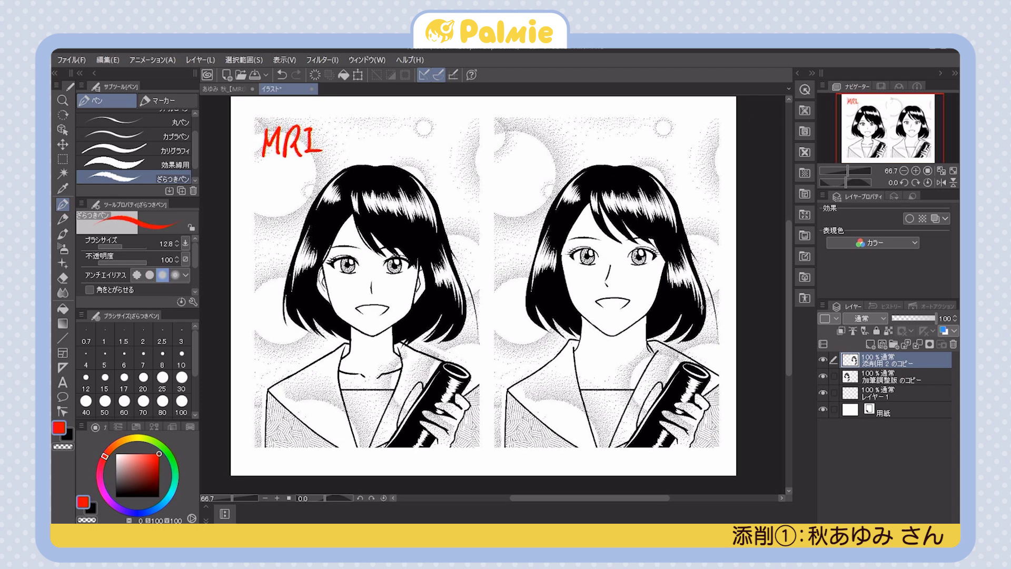
pyautogui.click(66, 348)
pyautogui.click(67, 339)
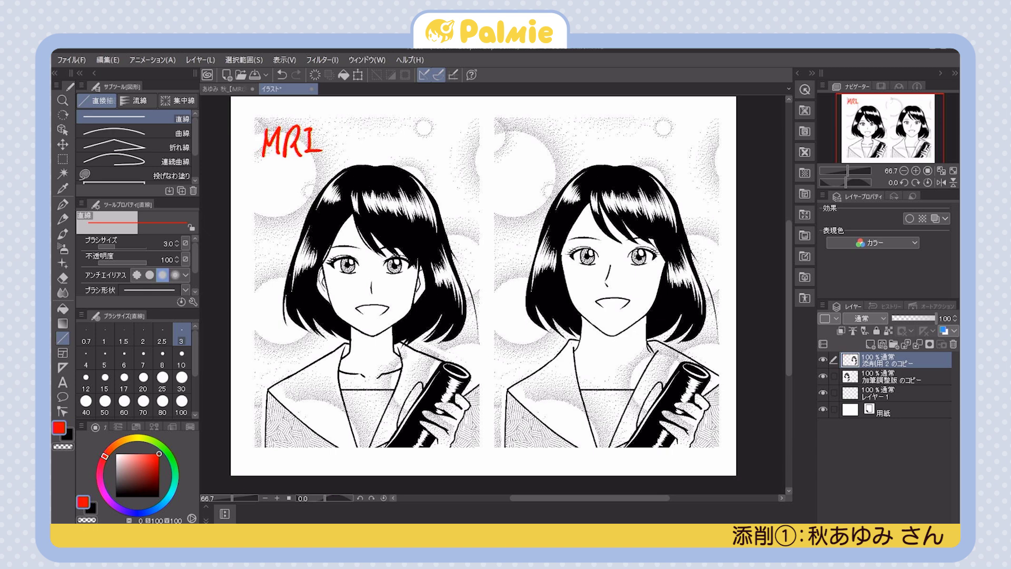
pyautogui.moveTo(323, 268); pyautogui.dragTo(628, 268)
pyautogui.moveTo(666, 240); pyautogui.dragTo(699, 240)
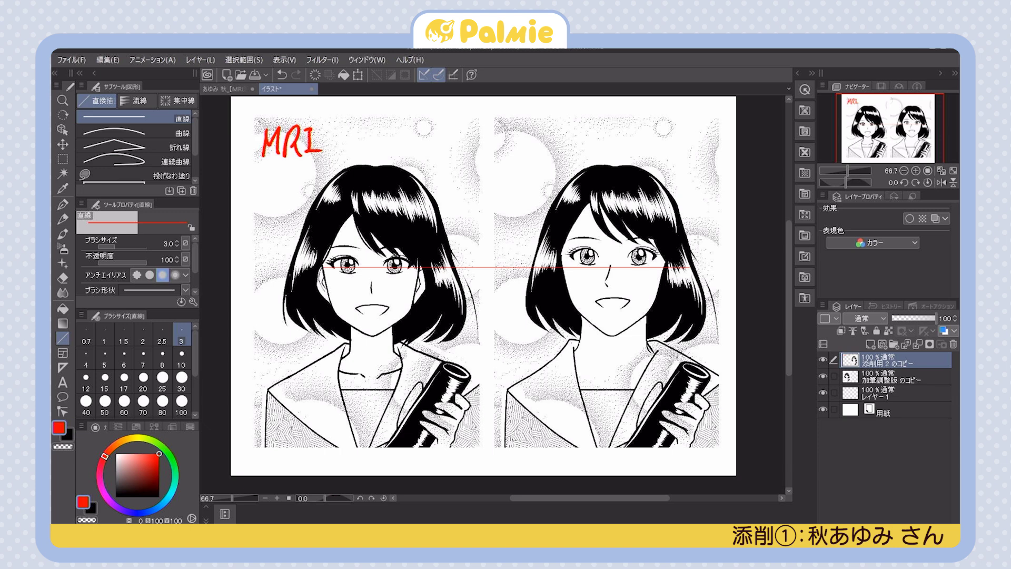
pyautogui.press(']')
pyautogui.press(']')
pyautogui.press(']')
pyautogui.press(']')
pyautogui.moveTo(322, 267)
pyautogui.mouseDown()
pyautogui.moveTo(477, 253)
pyautogui.moveTo(695, 201)
pyautogui.mouseUp()
pyautogui.hotkey('ctrl', 'z')
pyautogui.hotkey('ctrl', 'z')
# Try marking the nose length on both portraits with short vertical red lines
pyautogui.moveTo(371, 296); pyautogui.dragTo(371, 282)
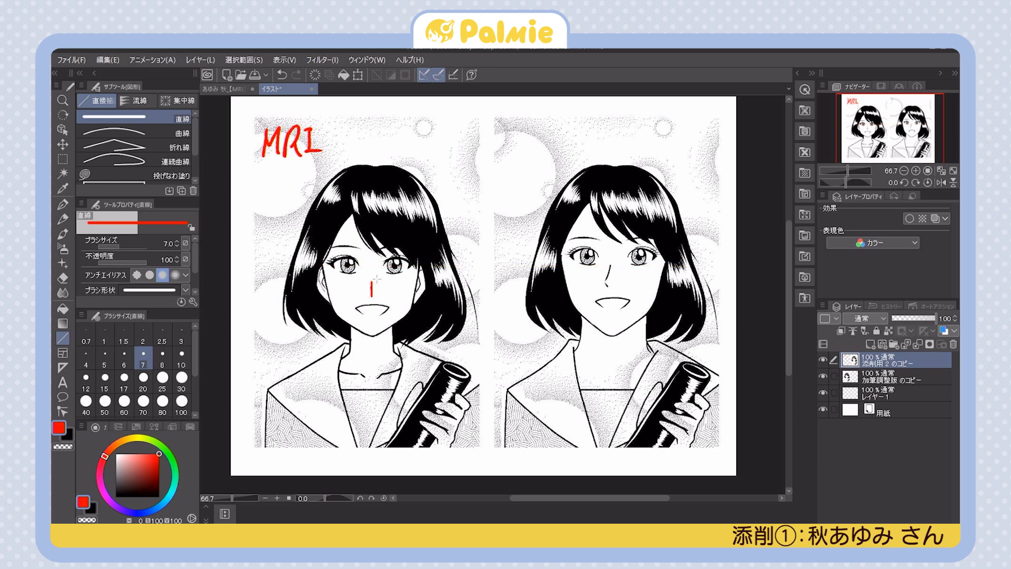
pyautogui.moveTo(611, 262); pyautogui.dragTo(610, 289)
pyautogui.hotkey('ctrl', 'z')
pyautogui.hotkey('ctrl', 'z')
pyautogui.hotkey('ctrl', 'z')
# Try drawing a horizontal red line at mouth height across both portraits
pyautogui.moveTo(659, 327); pyautogui.dragTo(653, 294)
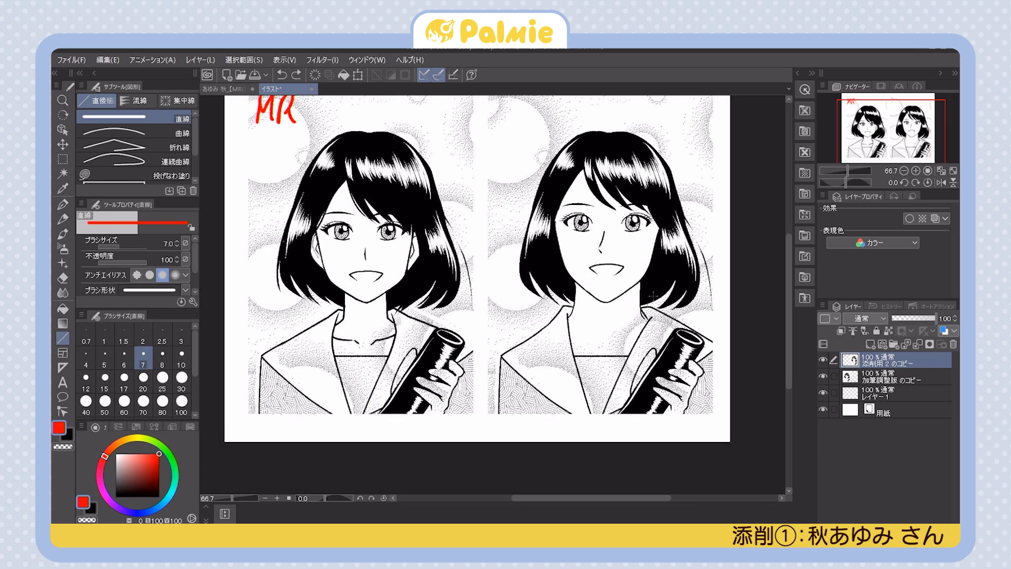
pyautogui.scroll(1, 638, 298)
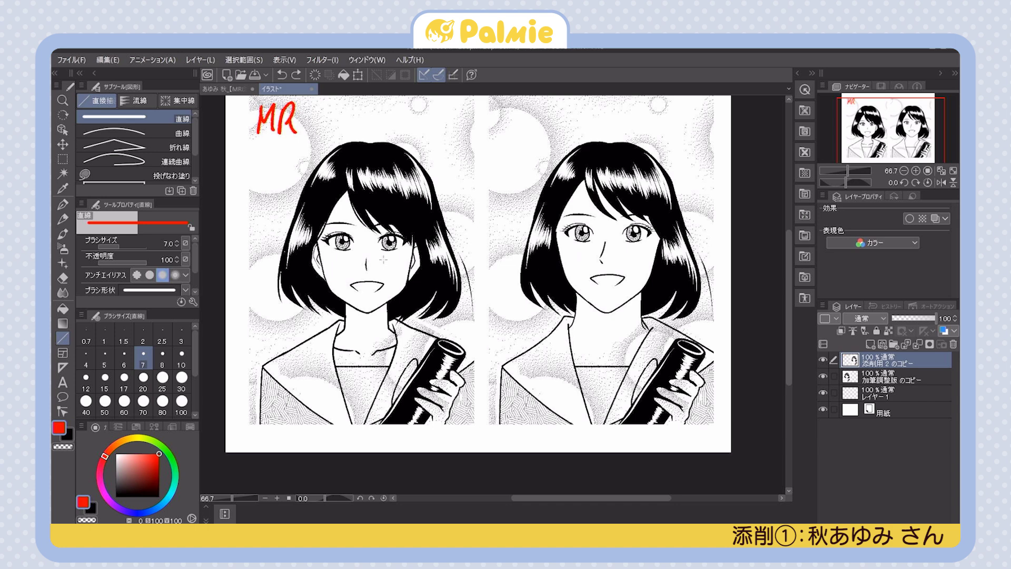
pyautogui.moveTo(350, 283); pyautogui.dragTo(664, 282)
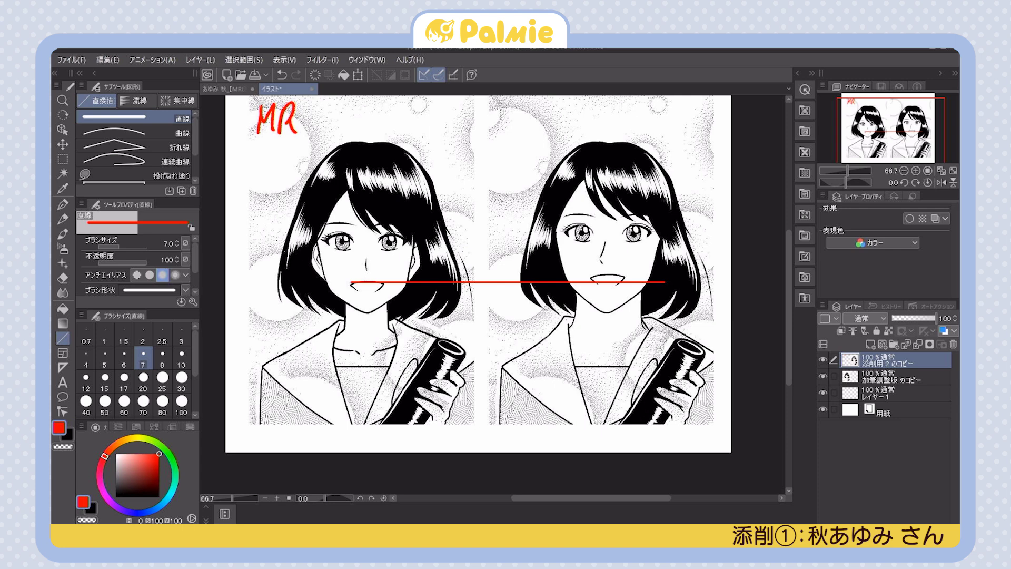
pyautogui.hotkey('ctrl', 'z')
pyautogui.scroll(-1, 476, 274)
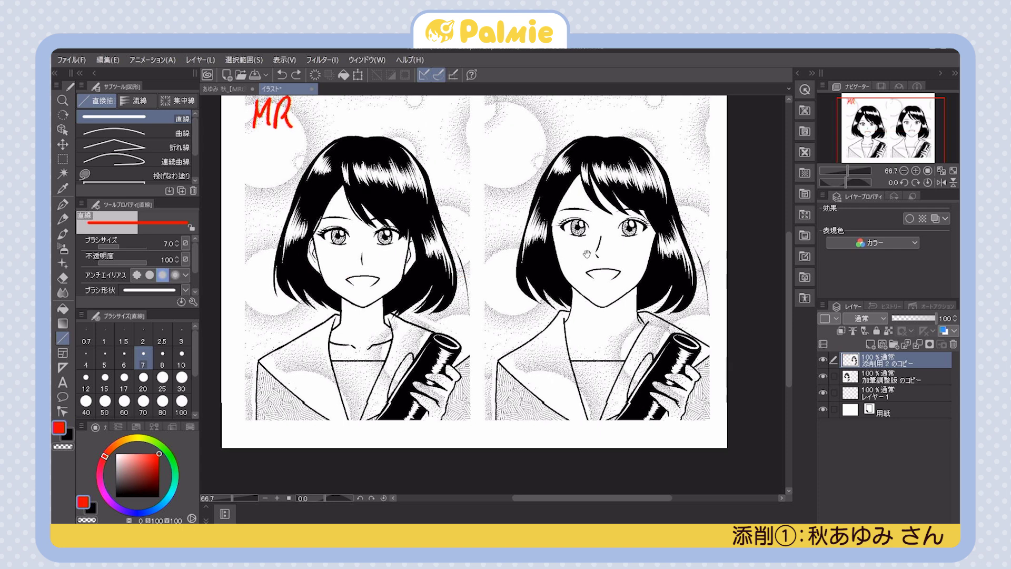
# Try marking both sides of the neck in red with the pen on each portrait to compare neck widths
pyautogui.press('p')
pyautogui.moveTo(580, 273); pyautogui.dragTo(575, 314)
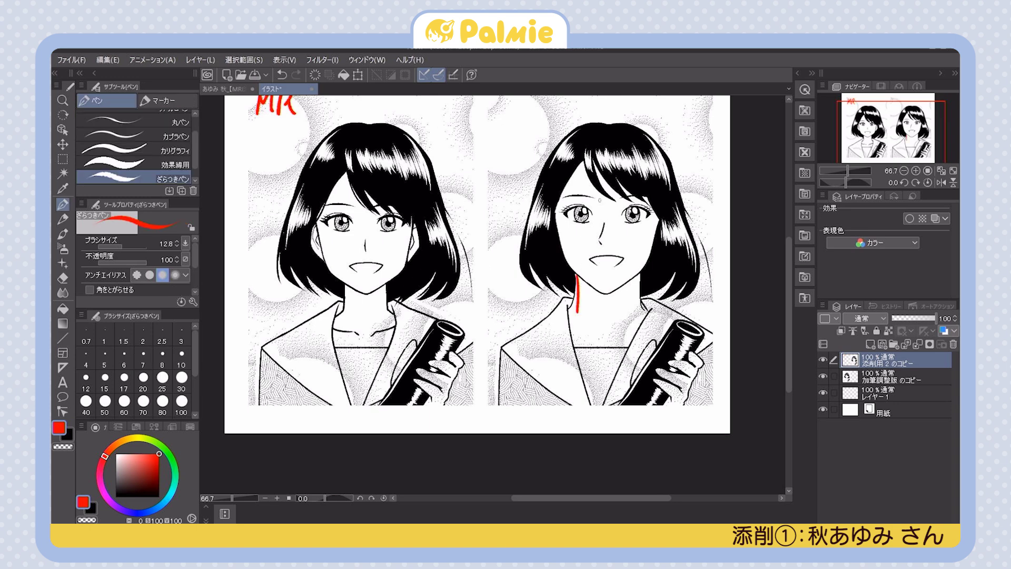
pyautogui.hotkey('ctrl', 'z')
pyautogui.moveTo(578, 275); pyautogui.dragTo(571, 308)
pyautogui.moveTo(640, 274); pyautogui.dragTo(644, 312)
pyautogui.moveTo(346, 284); pyautogui.dragTo(346, 318)
pyautogui.moveTo(389, 284); pyautogui.dragTo(386, 311)
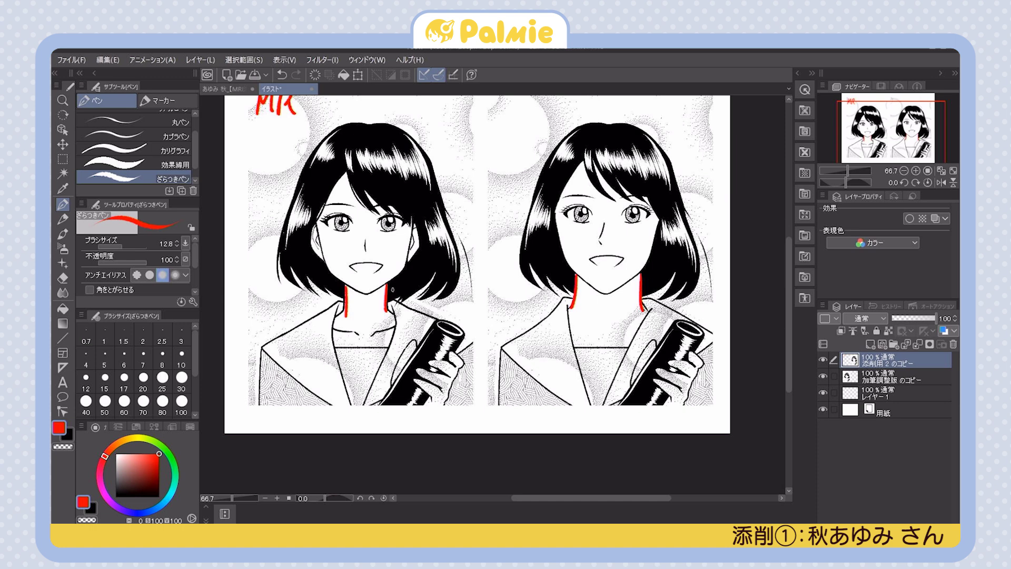
pyautogui.hotkey('ctrl', 'z')
pyautogui.hotkey('ctrl', 'z')
pyautogui.hotkey('ctrl', 'z')
pyautogui.hotkey('ctrl', 'z')
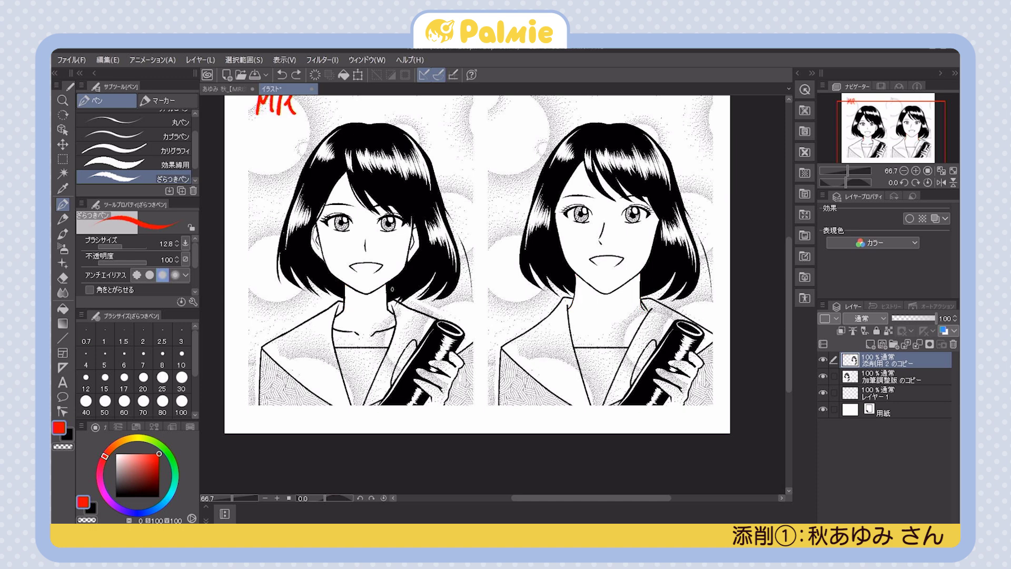
# Set the pen size to 10 and compare the faces and hair of the two portraits up close
pyautogui.press('[')
pyautogui.press('[')
pyautogui.moveTo(659, 266); pyautogui.dragTo(669, 261)
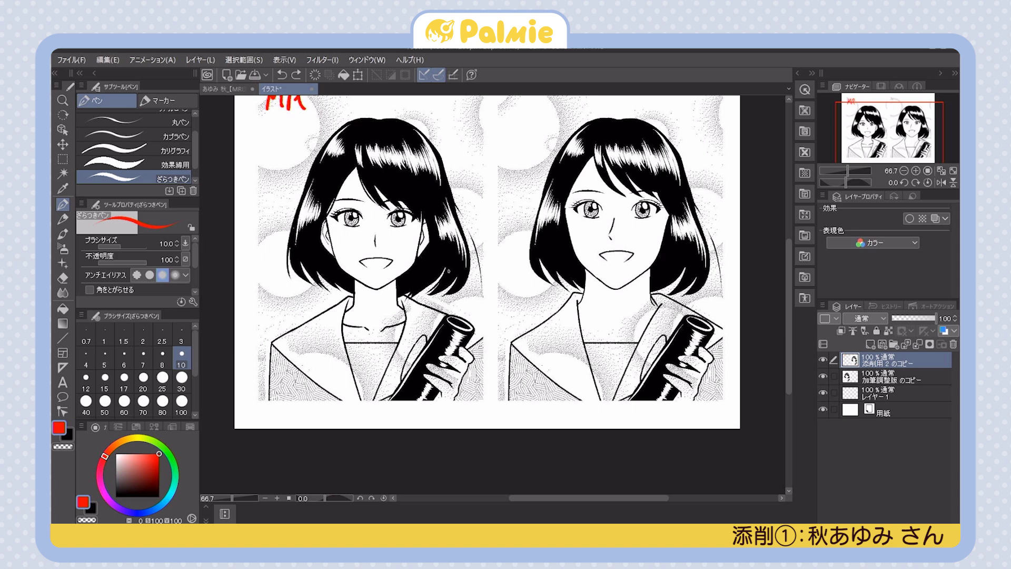
pyautogui.moveTo(707, 291); pyautogui.dragTo(704, 309)
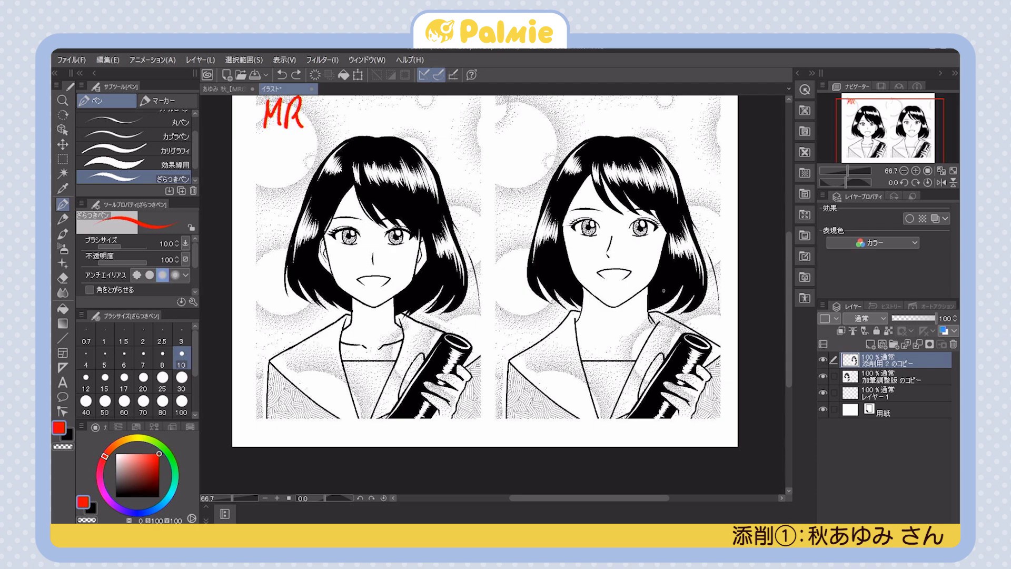
pyautogui.scroll(1, 664, 291)
pyautogui.moveTo(677, 269)
pyautogui.mouseDown()
pyautogui.moveTo(700, 313)
pyautogui.moveTo(762, 325)
pyautogui.mouseUp()
pyautogui.moveTo(637, 321); pyautogui.dragTo(706, 325)
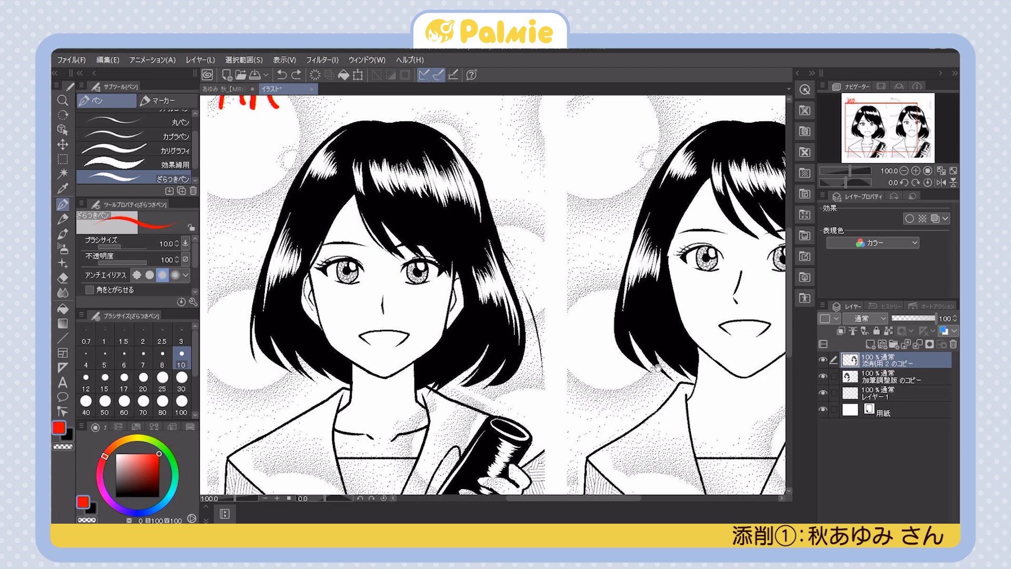
pyautogui.moveTo(770, 338); pyautogui.dragTo(694, 336)
pyautogui.moveTo(742, 311); pyautogui.dragTo(705, 315)
pyautogui.moveTo(662, 373); pyautogui.dragTo(677, 369)
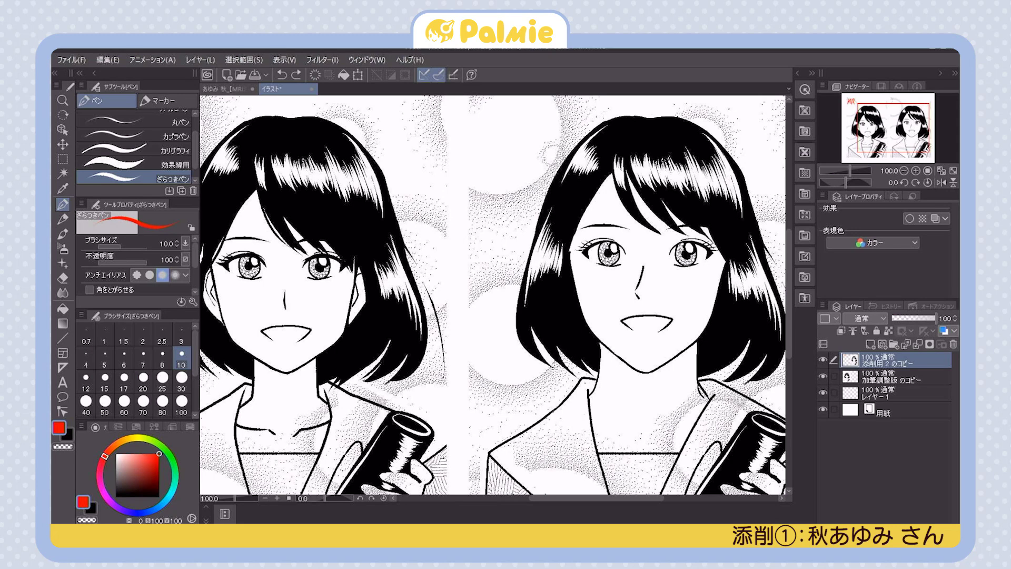
# Trace the fringe strands of the right portrait in red, removing the trial strokes at the side hair tips
pyautogui.moveTo(662, 199)
pyautogui.mouseDown()
pyautogui.moveTo(712, 242)
pyautogui.moveTo(699, 217)
pyautogui.mouseUp()
pyautogui.moveTo(627, 167)
pyautogui.mouseDown()
pyautogui.moveTo(683, 233)
pyautogui.moveTo(659, 187)
pyautogui.moveTo(662, 237)
pyautogui.moveTo(613, 170)
pyautogui.moveTo(661, 239)
pyautogui.moveTo(619, 244)
pyautogui.mouseUp()
pyautogui.moveTo(521, 307)
pyautogui.mouseDown()
pyautogui.moveTo(565, 354)
pyautogui.moveTo(549, 326)
pyautogui.moveTo(583, 358)
pyautogui.mouseUp()
pyautogui.moveTo(583, 357); pyautogui.dragTo(571, 336)
pyautogui.hotkey('ctrl', 'z')
pyautogui.hotkey('ctrl', 'z')
pyautogui.hotkey('ctrl', 'z')
pyautogui.hotkey('ctrl', 'z')
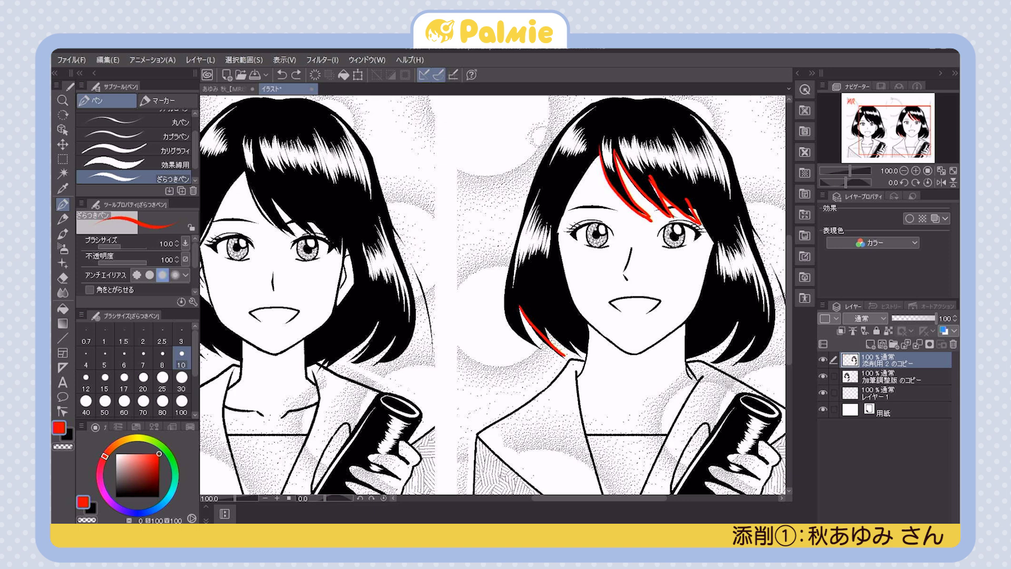
pyautogui.hotkey('ctrl', 'z')
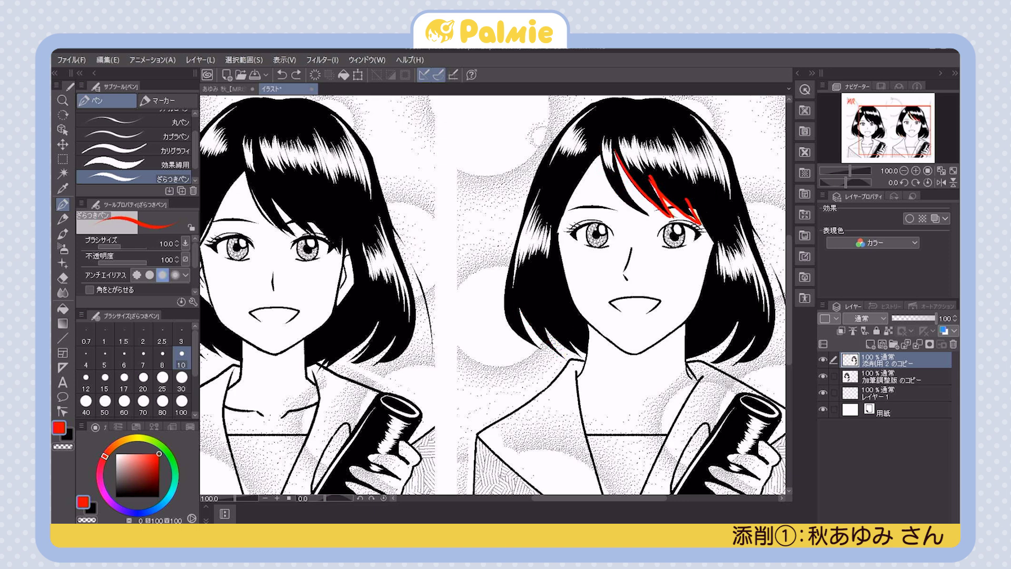
# Try outlining the front fringe strand, the side hair tips and the hair highlight on the right portrait in red
pyautogui.moveTo(600, 149)
pyautogui.mouseDown()
pyautogui.moveTo(616, 194)
pyautogui.moveTo(648, 217)
pyautogui.moveTo(615, 152)
pyautogui.mouseUp()
pyautogui.moveTo(521, 309)
pyautogui.mouseDown()
pyautogui.moveTo(560, 356)
pyautogui.moveTo(562, 344)
pyautogui.moveTo(585, 356)
pyautogui.mouseUp()
pyautogui.moveTo(519, 305); pyautogui.dragTo(541, 351)
pyautogui.moveTo(537, 350); pyautogui.dragTo(506, 294)
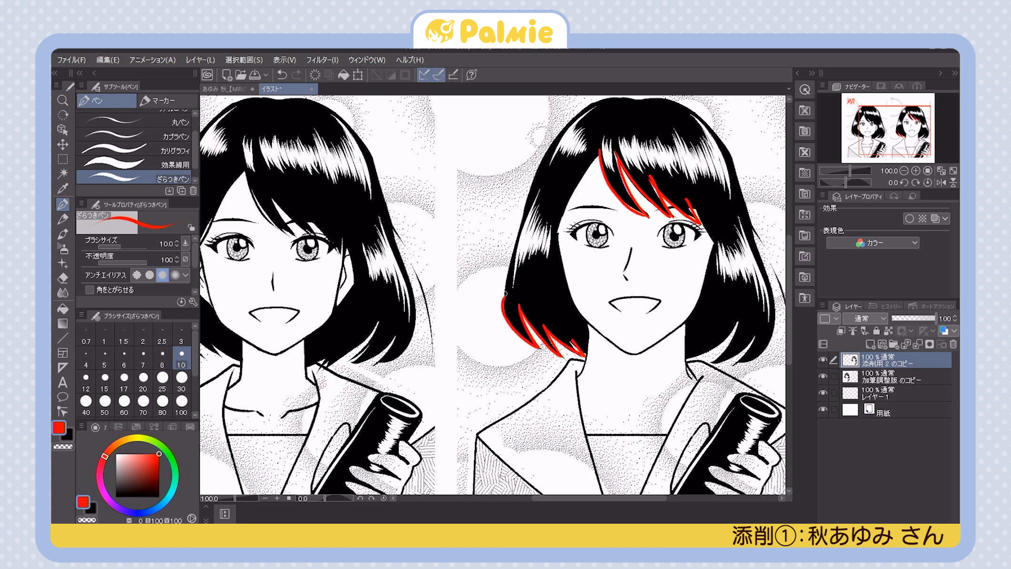
pyautogui.moveTo(542, 186)
pyautogui.mouseDown()
pyautogui.moveTo(529, 223)
pyautogui.moveTo(533, 214)
pyautogui.moveTo(540, 230)
pyautogui.mouseUp()
pyautogui.moveTo(550, 213); pyautogui.dragTo(550, 232)
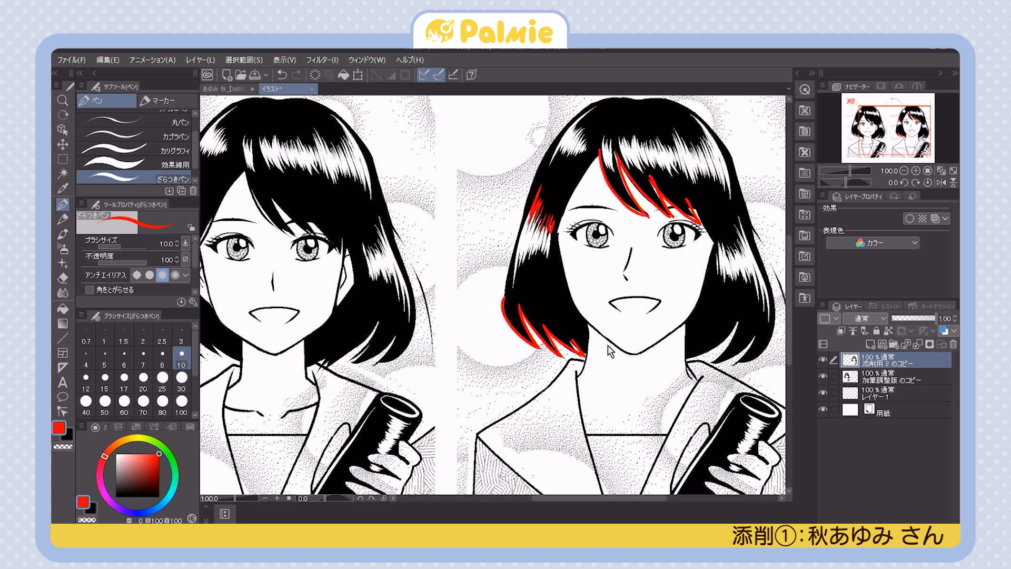
pyautogui.hotkey('ctrl', 'z')
pyautogui.hotkey('ctrl', 'z')
pyautogui.hotkey('ctrl', 'z')
pyautogui.hotkey('ctrl', 'z')
pyautogui.hotkey('ctrl', 'z')
# Try tracing the fringe strands and hair tips of the left portrait with a thinner pen of size 7
pyautogui.moveTo(480, 294); pyautogui.dragTo(655, 292)
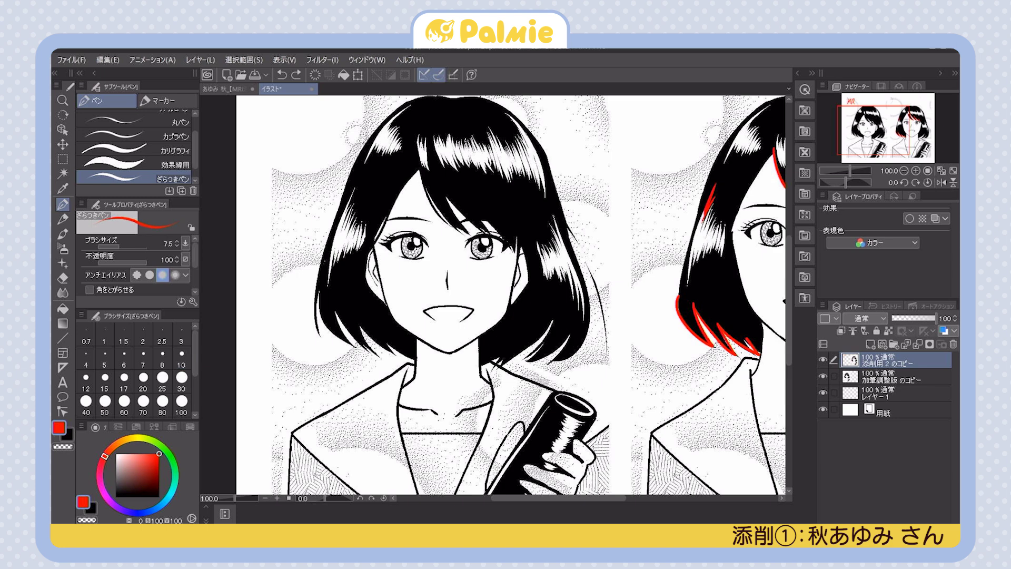
pyautogui.click(85, 358)
pyautogui.moveTo(420, 175); pyautogui.dragTo(453, 228)
pyautogui.click(143, 357)
pyautogui.moveTo(420, 167); pyautogui.dragTo(452, 226)
pyautogui.moveTo(444, 187)
pyautogui.mouseDown()
pyautogui.moveTo(477, 235)
pyautogui.moveTo(493, 238)
pyautogui.mouseUp()
pyautogui.moveTo(320, 287)
pyautogui.mouseDown()
pyautogui.moveTo(317, 333)
pyautogui.moveTo(410, 362)
pyautogui.mouseUp()
pyautogui.moveTo(503, 353); pyautogui.dragTo(497, 368)
pyautogui.moveTo(554, 319); pyautogui.dragTo(503, 370)
# Undo the red strokes traced over the left portrait's fringe and side hair tips
pyautogui.hotkey('ctrl', 'z')
pyautogui.hotkey('ctrl', 'z')
pyautogui.hotkey('ctrl', 'z')
pyautogui.hotkey('ctrl', 'z')
pyautogui.hotkey('ctrl', 'z')
pyautogui.hotkey('ctrl', 'z')
pyautogui.hotkey('ctrl', 'z')
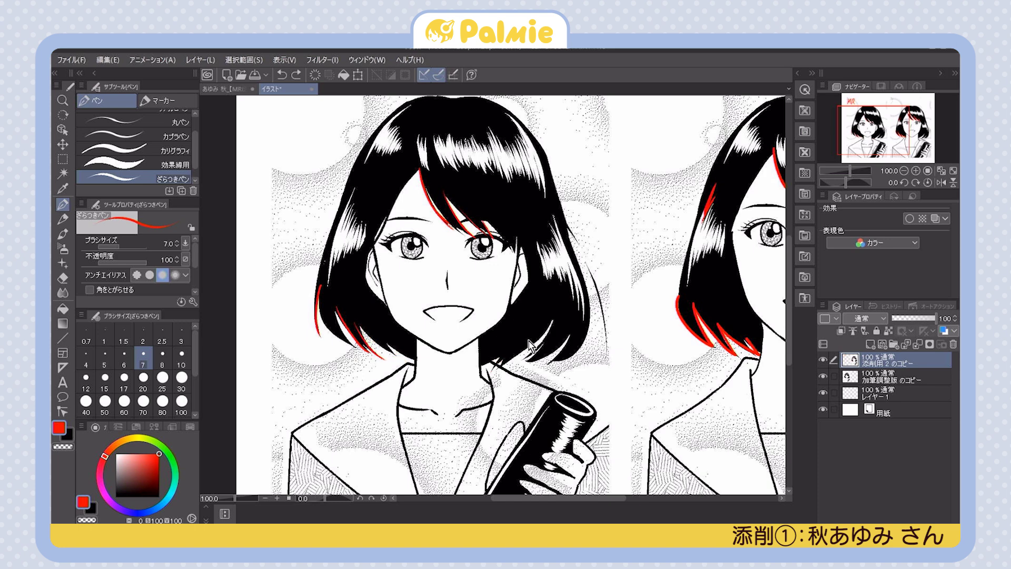
pyautogui.hotkey('ctrl', 'z')
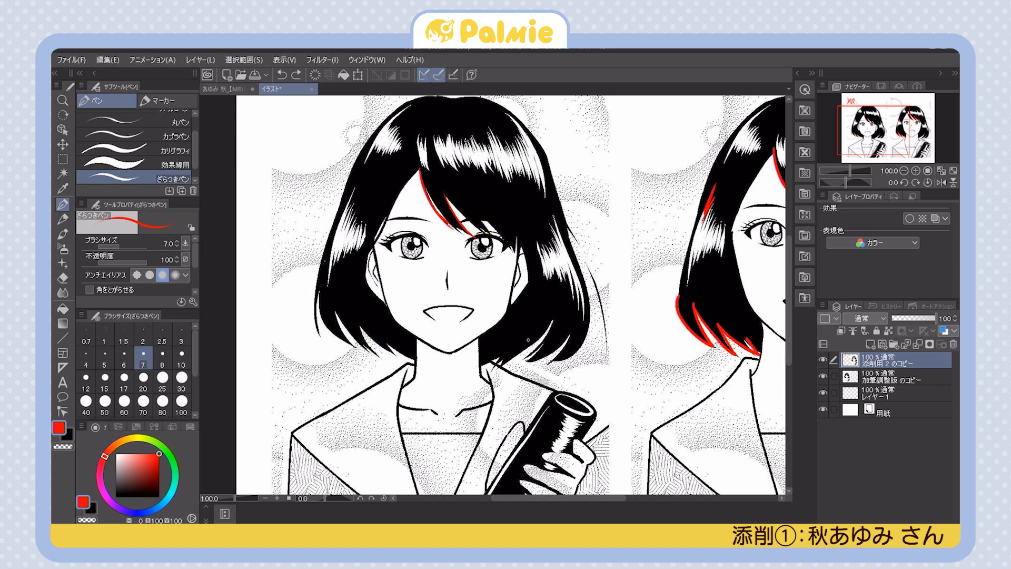
pyautogui.hotkey('ctrl', 'z')
pyautogui.moveTo(683, 268); pyautogui.dragTo(563, 283)
pyautogui.hotkey('ctrl', 'z')
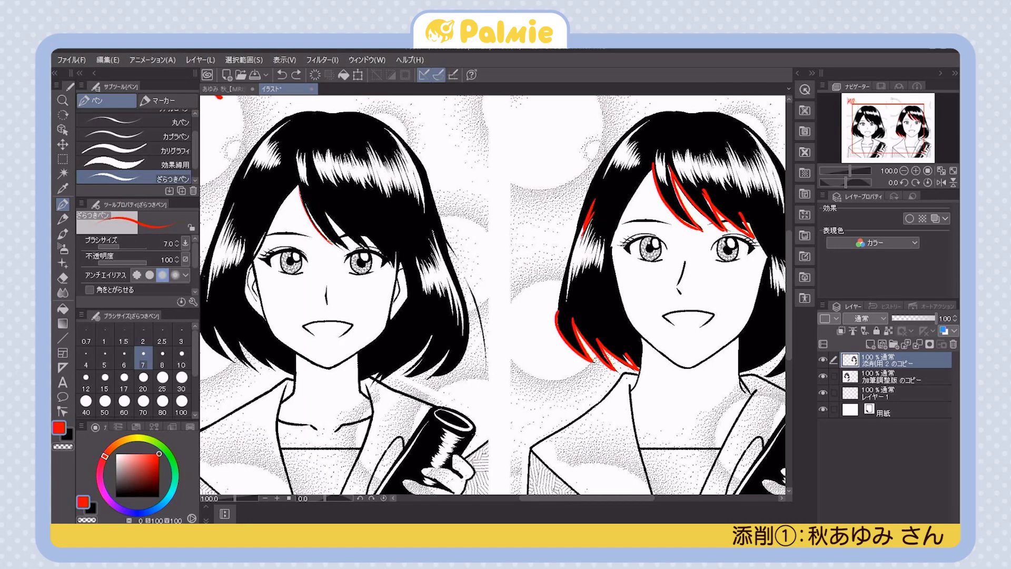
# Undo the remaining red strokes on the right portrait's side hair tips and fringe strands
pyautogui.moveTo(447, 416); pyautogui.dragTo(461, 396)
pyautogui.hotkey('ctrl', 'z')
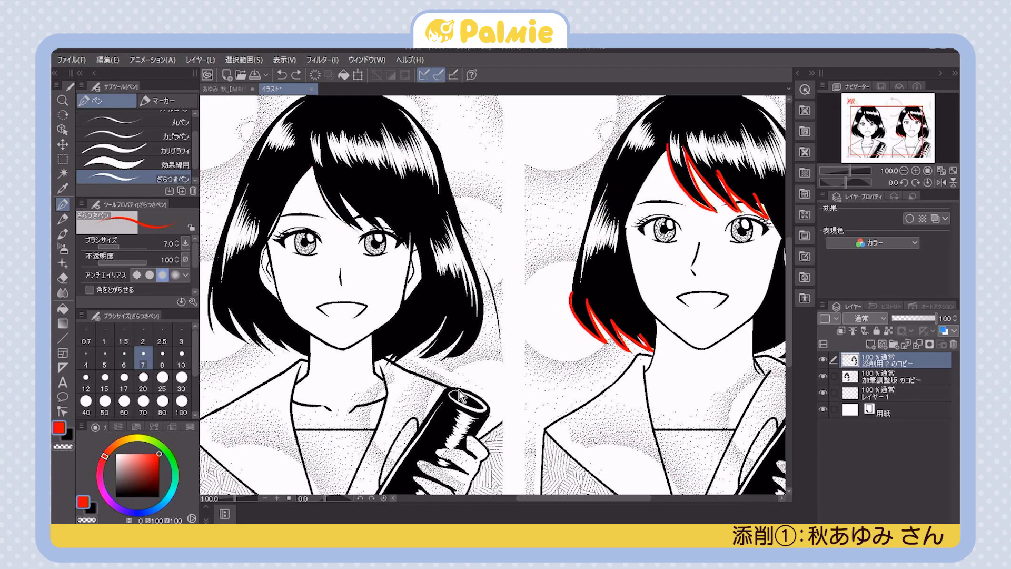
pyautogui.hotkey('ctrl', 'z')
pyautogui.hotkey('ctrl', 'z')
pyautogui.hotkey('ctrl', 'z')
pyautogui.hotkey('ctrl', 'z')
pyautogui.hotkey('ctrl', 'z')
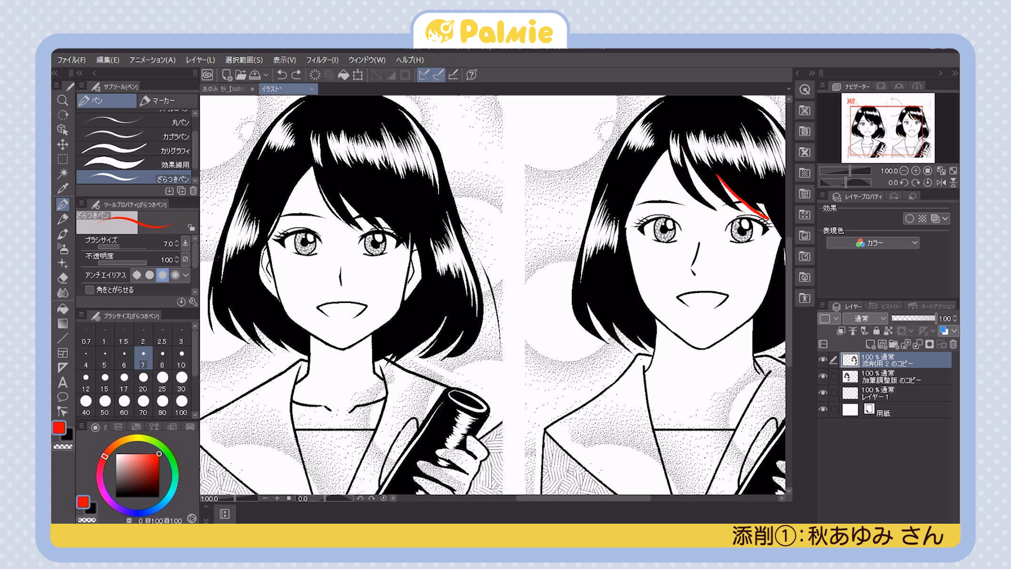
pyautogui.hotkey('ctrl', 'z')
pyautogui.moveTo(395, 281); pyautogui.dragTo(400, 284)
pyautogui.moveTo(474, 235); pyautogui.dragTo(476, 242)
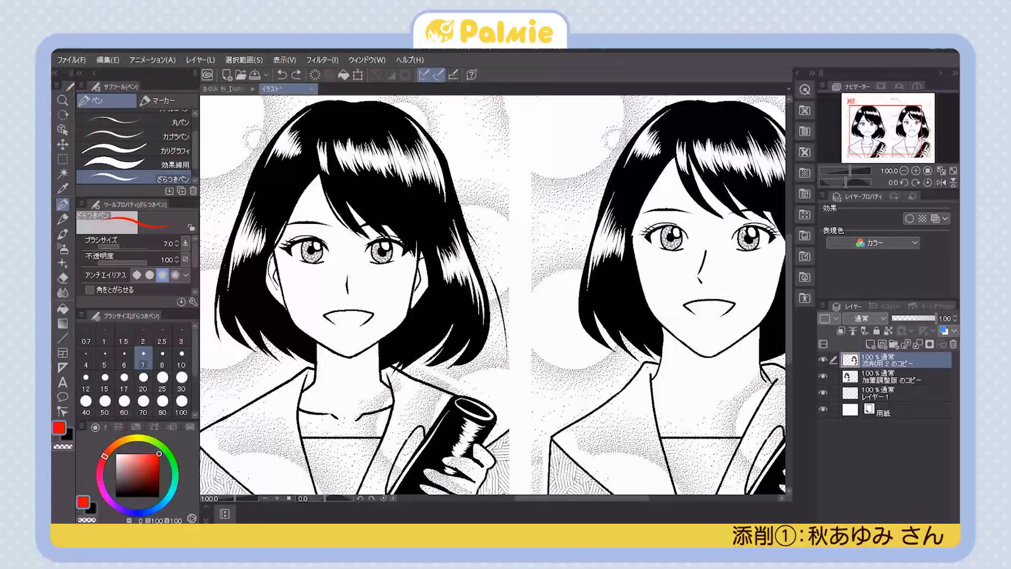
# Draw a horizontal red straight line across both portraits at the height of the left fringe parting, then remove it after comparing
pyautogui.click(62, 338)
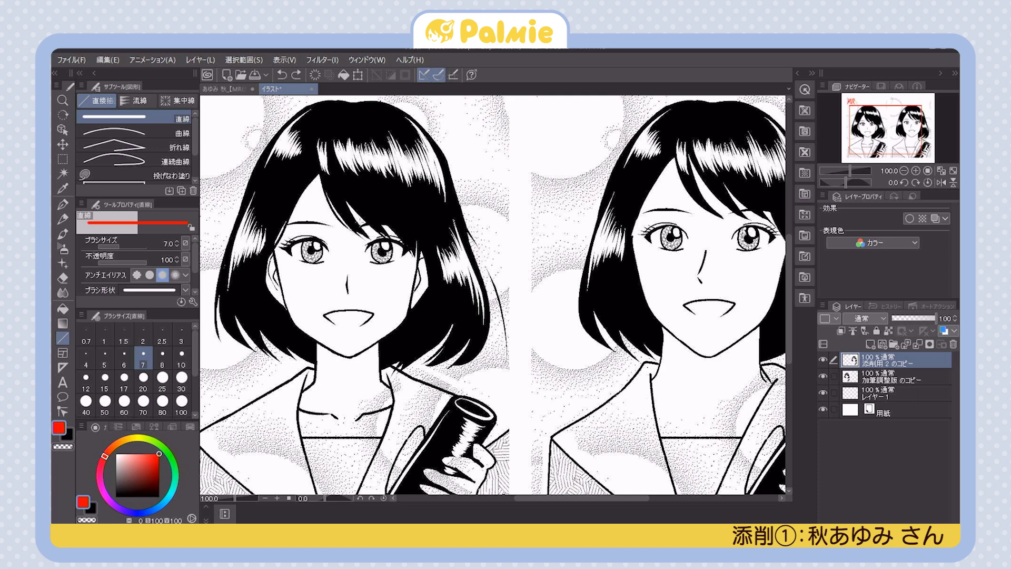
pyautogui.moveTo(318, 178); pyautogui.dragTo(703, 141)
pyautogui.hotkey('ctrl', 'z')
pyautogui.moveTo(315, 175); pyautogui.dragTo(788, 174)
pyautogui.moveTo(698, 336); pyautogui.dragTo(627, 327)
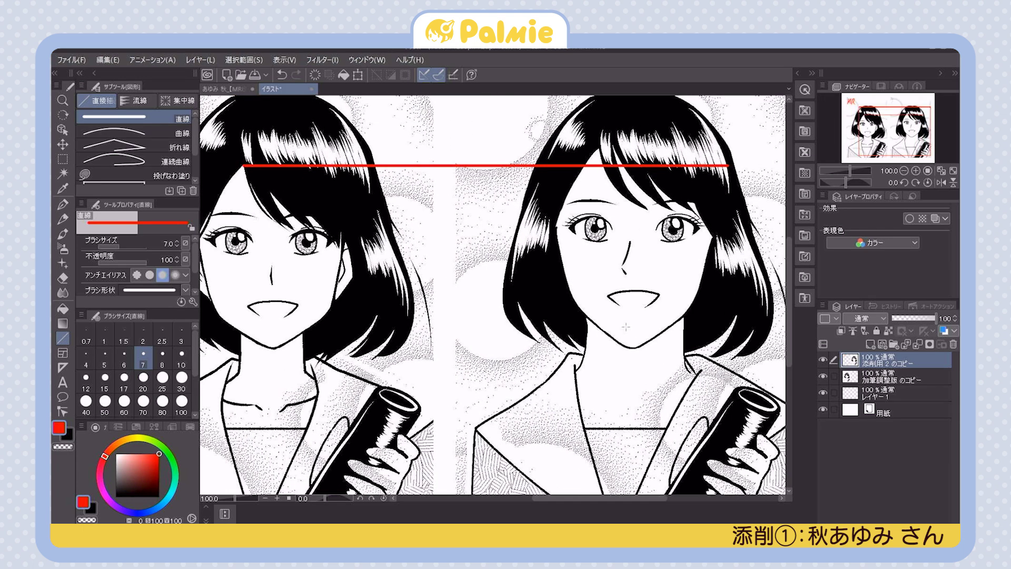
pyautogui.hotkey('ctrl', 'z')
# Trace the lower jawline of both portraits in red with the pen
pyautogui.moveTo(534, 322); pyautogui.dragTo(645, 348)
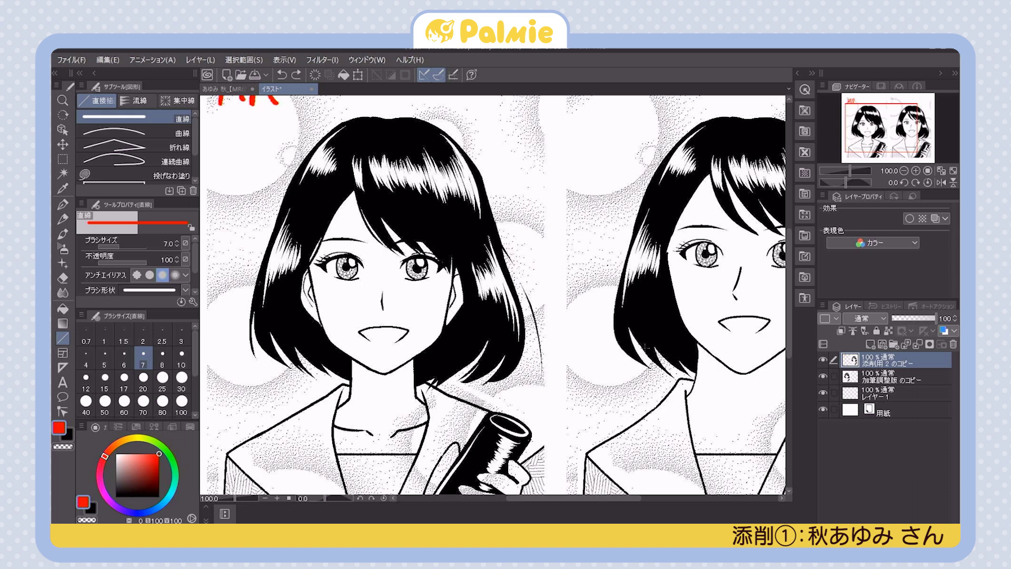
pyautogui.moveTo(705, 307); pyautogui.dragTo(627, 302)
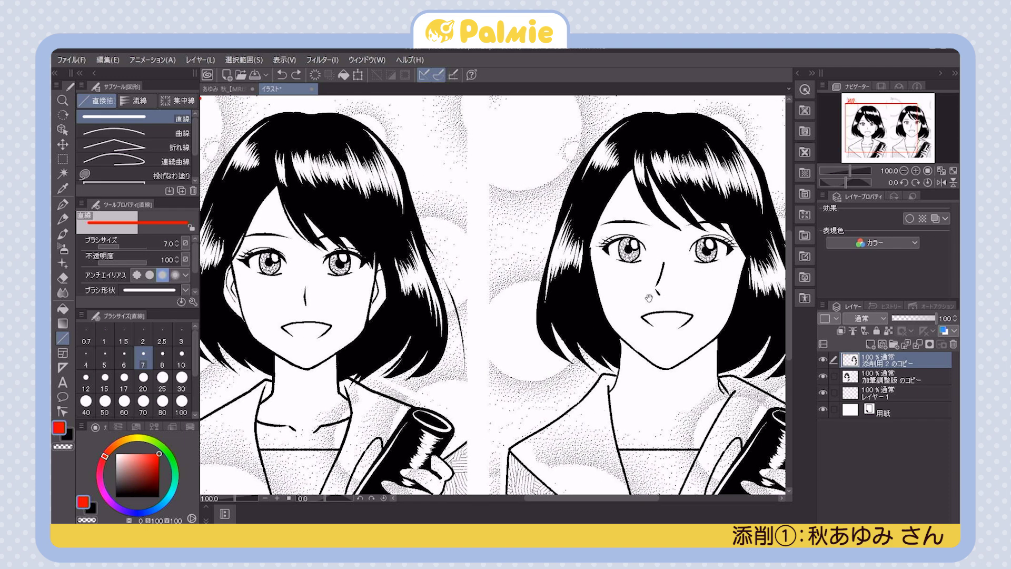
pyautogui.scroll(-1, 719, 253)
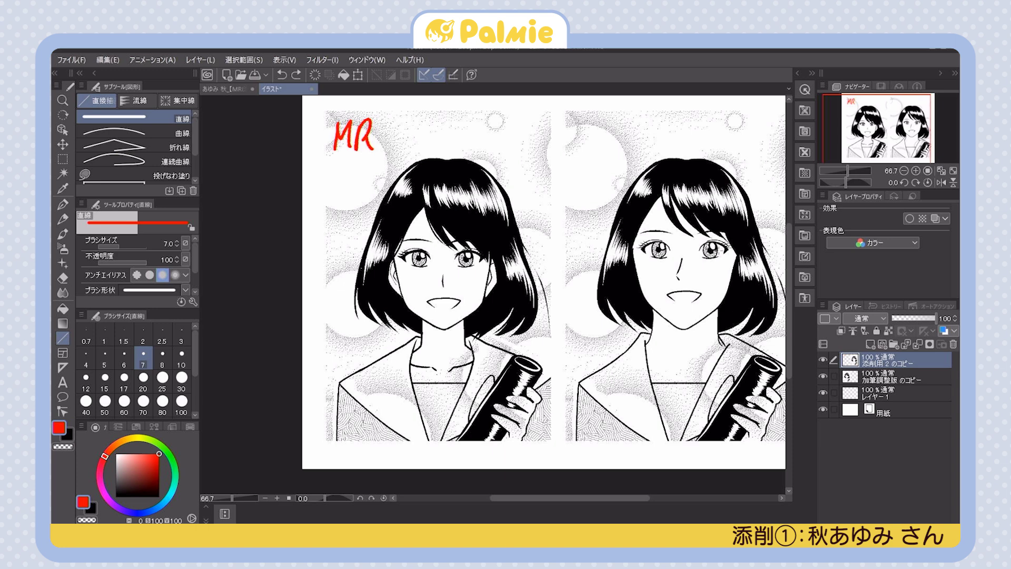
pyautogui.press('p')
pyautogui.moveTo(407, 307)
pyautogui.mouseDown()
pyautogui.moveTo(439, 327)
pyautogui.moveTo(486, 303)
pyautogui.mouseUp()
pyautogui.moveTo(647, 303)
pyautogui.mouseDown()
pyautogui.moveTo(676, 329)
pyautogui.moveTo(722, 297)
pyautogui.mouseUp()
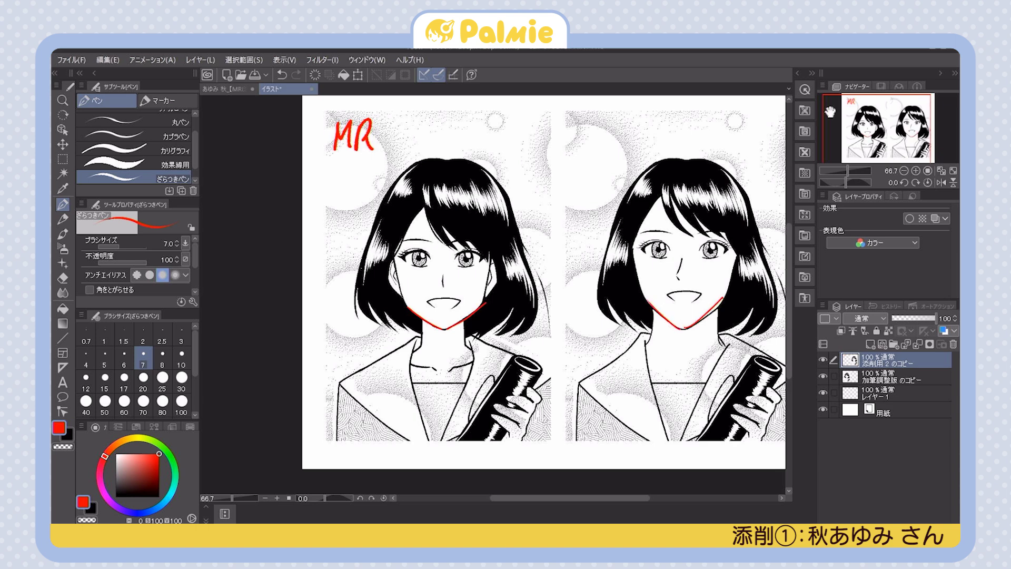
# Mark the chin of each portrait in red for comparison and undo all the jaw and chin strokes
pyautogui.moveTo(672, 321)
pyautogui.mouseDown()
pyautogui.moveTo(696, 319)
pyautogui.moveTo(687, 351)
pyautogui.moveTo(700, 330)
pyautogui.mouseUp()
pyautogui.hotkey('ctrl', 'z')
pyautogui.hotkey('ctrl', 'z')
pyautogui.hotkey('ctrl', 'z')
pyautogui.moveTo(429, 336)
pyautogui.mouseDown()
pyautogui.moveTo(447, 347)
pyautogui.moveTo(454, 339)
pyautogui.moveTo(440, 341)
pyautogui.moveTo(468, 327)
pyautogui.mouseUp()
pyautogui.hotkey('ctrl', 'z')
pyautogui.hotkey('ctrl', 'z')
pyautogui.hotkey('ctrl', 'z')
pyautogui.hotkey('ctrl', 'z')
pyautogui.hotkey('ctrl', 'z')
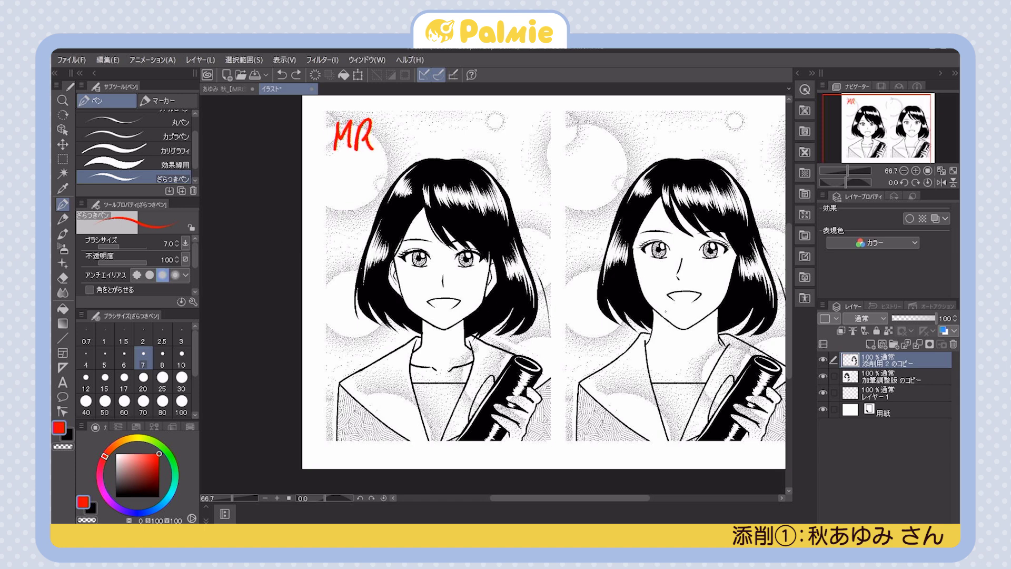
# Show the layers 添削用, 立体感について and ①四大原型 のコピー over the blue-haired girl's illustration, with 立体感について selected
pyautogui.moveTo(682, 304); pyautogui.dragTo(614, 311)
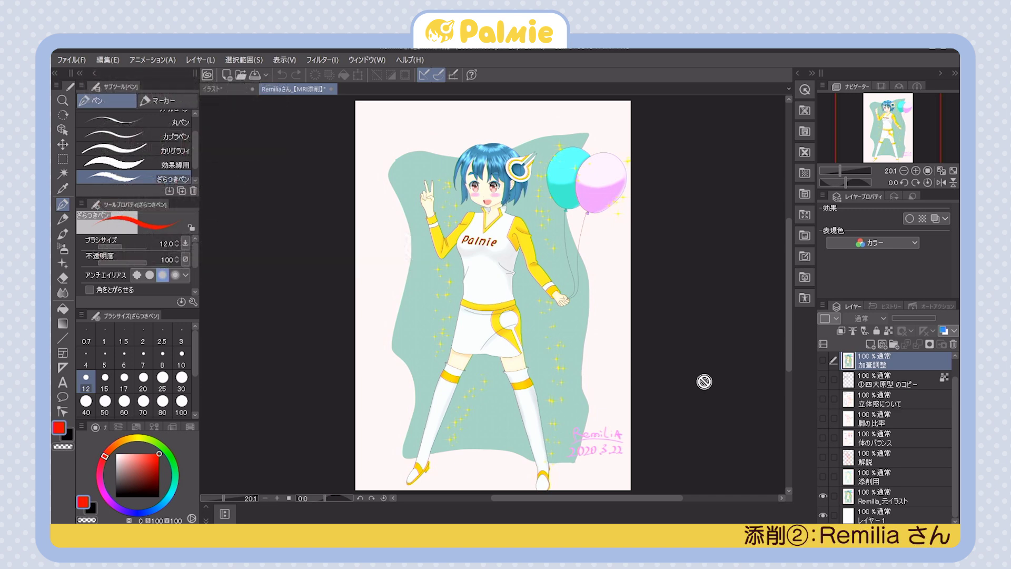
pyautogui.scroll(-2, 616, 316)
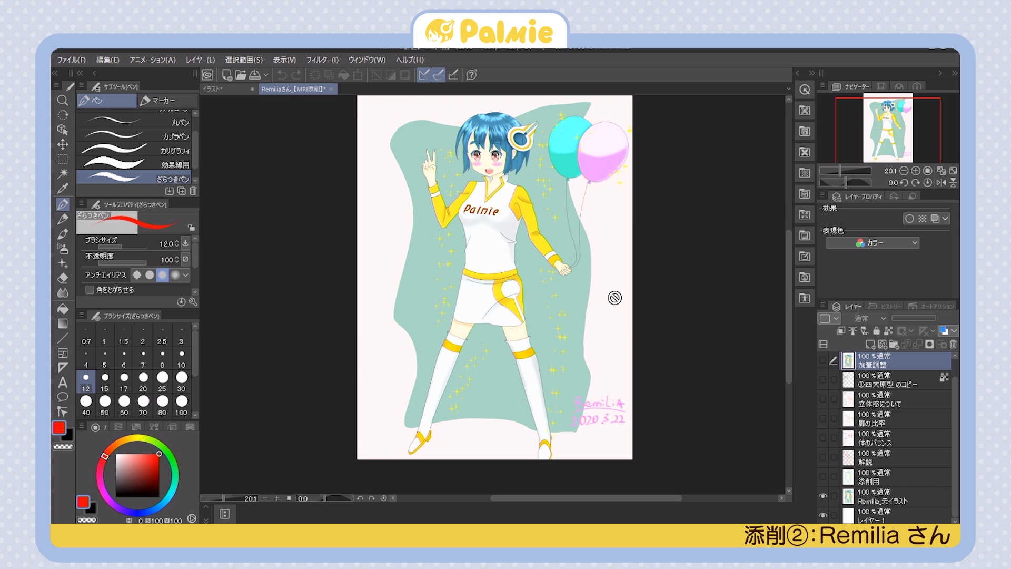
pyautogui.click(823, 476)
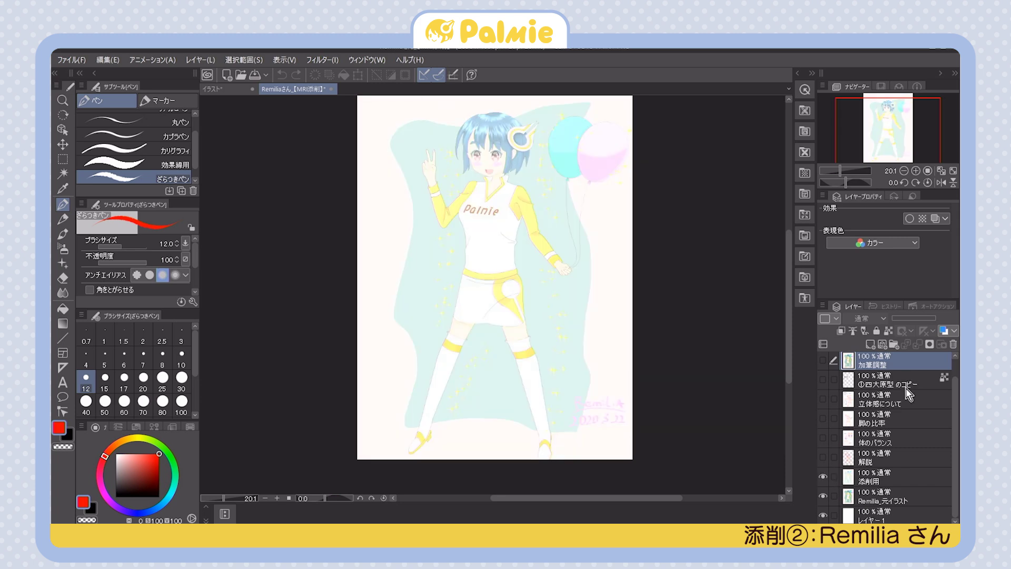
pyautogui.click(823, 398)
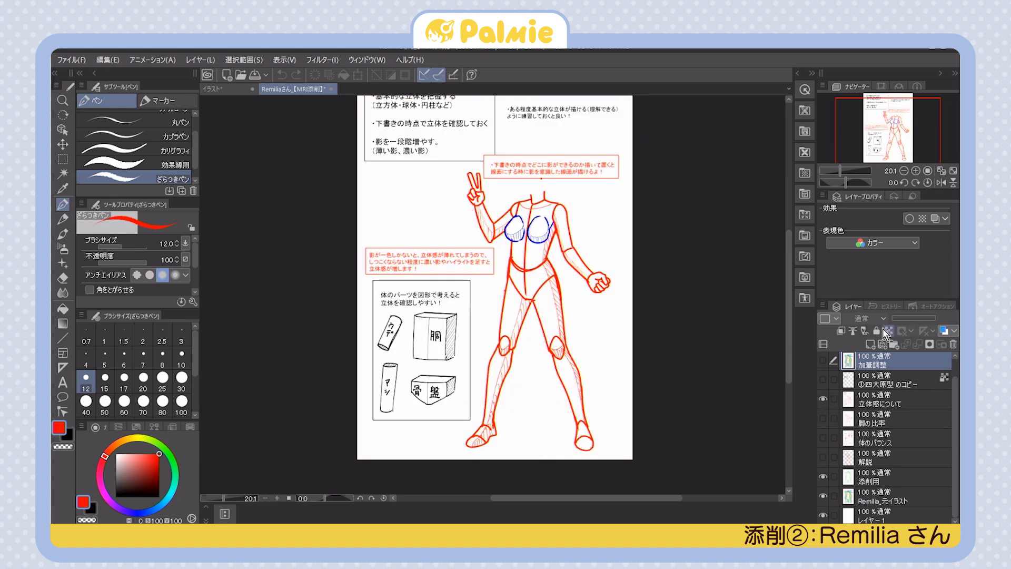
pyautogui.click(889, 399)
pyautogui.click(823, 399)
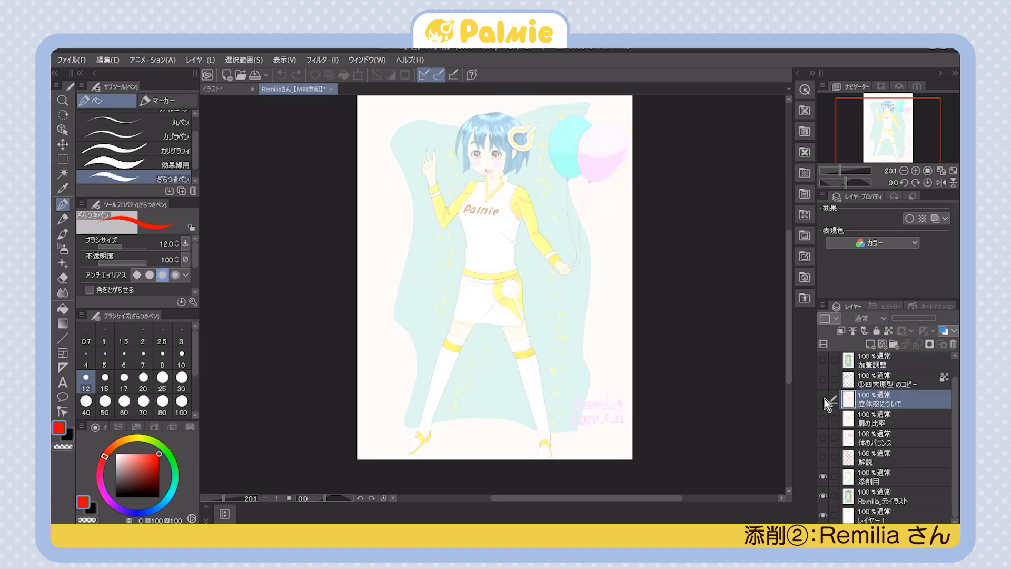
pyautogui.click(823, 399)
pyautogui.moveTo(653, 386); pyautogui.dragTo(655, 417)
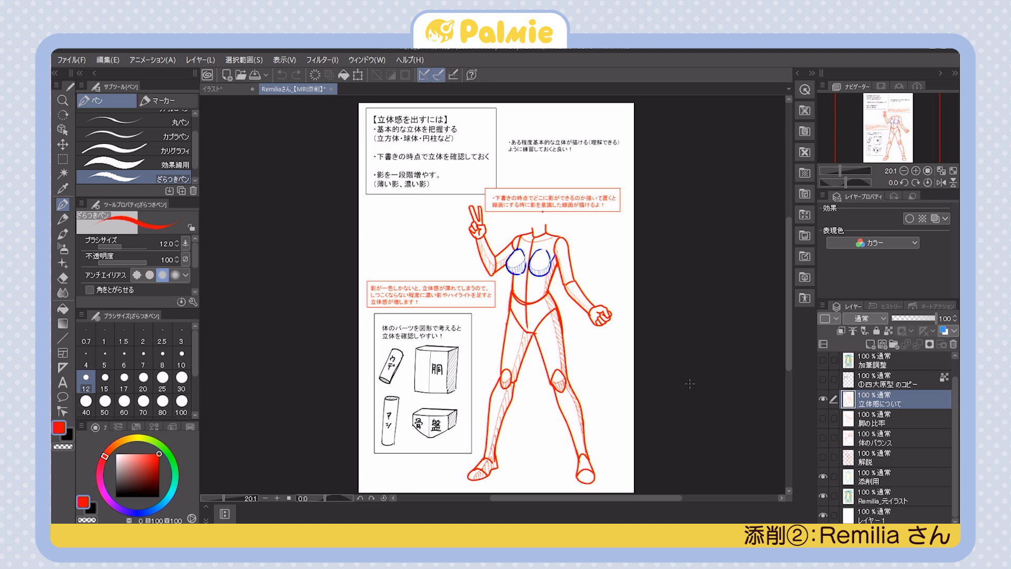
pyautogui.click(823, 380)
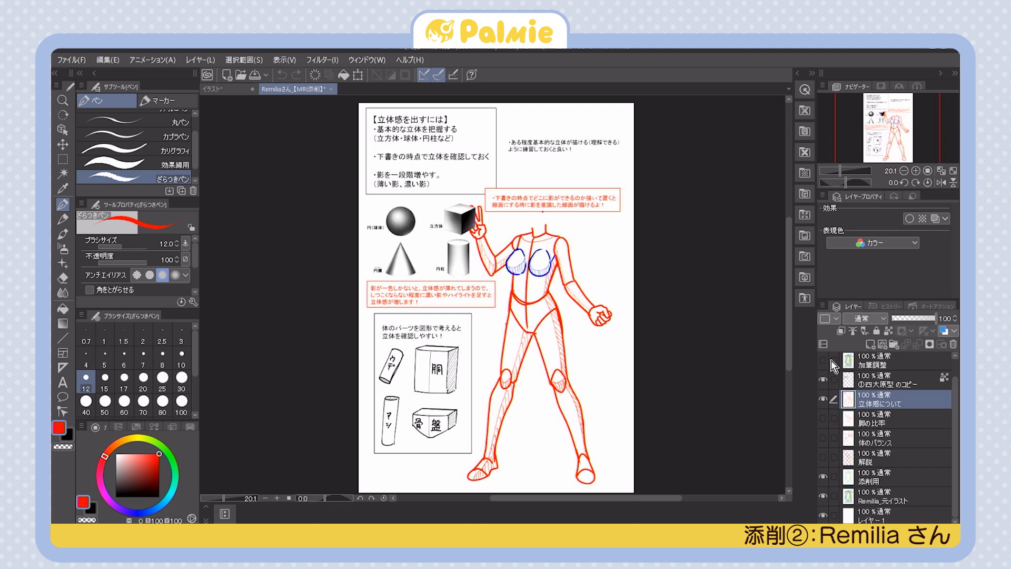
# Examine the shaded basic solids, the notes on shading, and the body sketch with its parts simplified into cylinders and boxes
pyautogui.hotkey('ctrl', '+')
pyautogui.hotkey('ctrl', '+')
pyautogui.hotkey('ctrl', '+')
pyautogui.moveTo(492, 316); pyautogui.dragTo(693, 420)
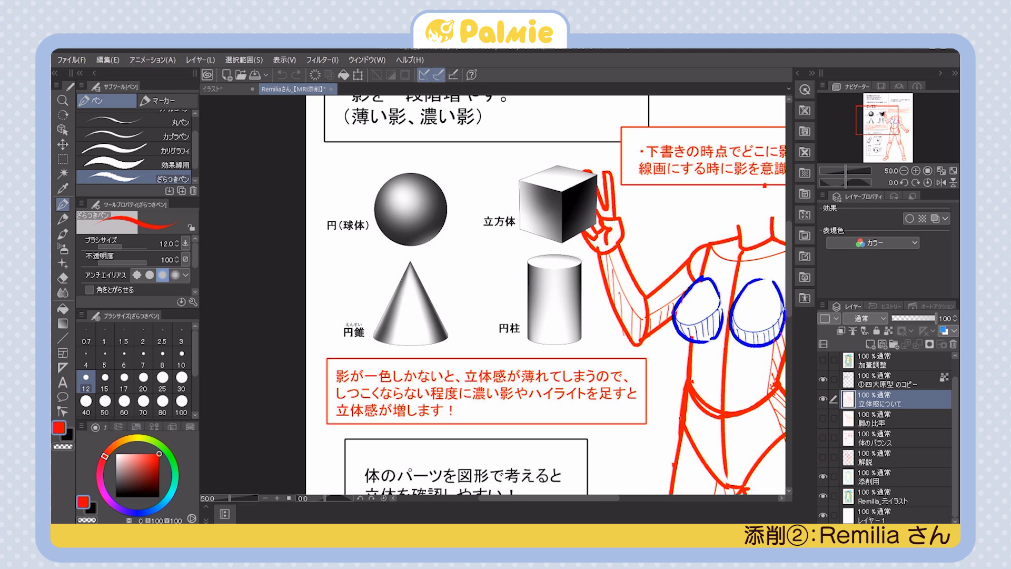
pyautogui.moveTo(693, 221); pyautogui.dragTo(630, 273)
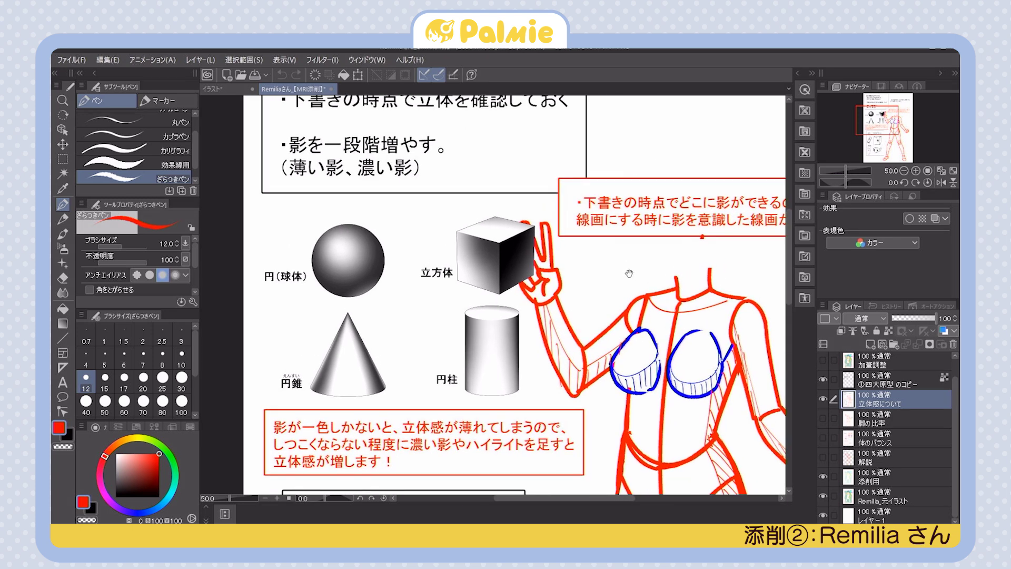
pyautogui.moveTo(780, 181); pyautogui.dragTo(696, 255)
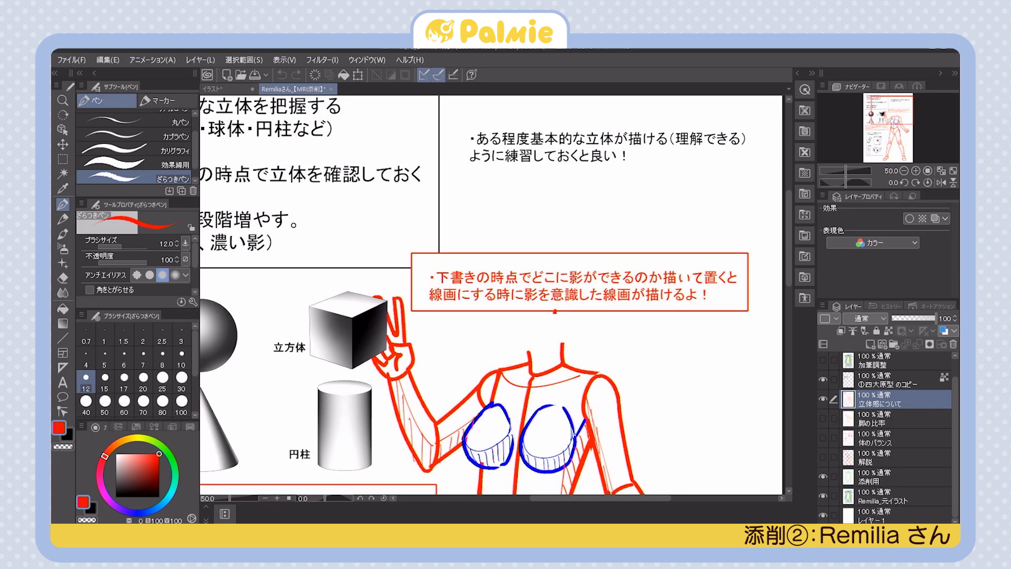
pyautogui.scroll(-1, 702, 253)
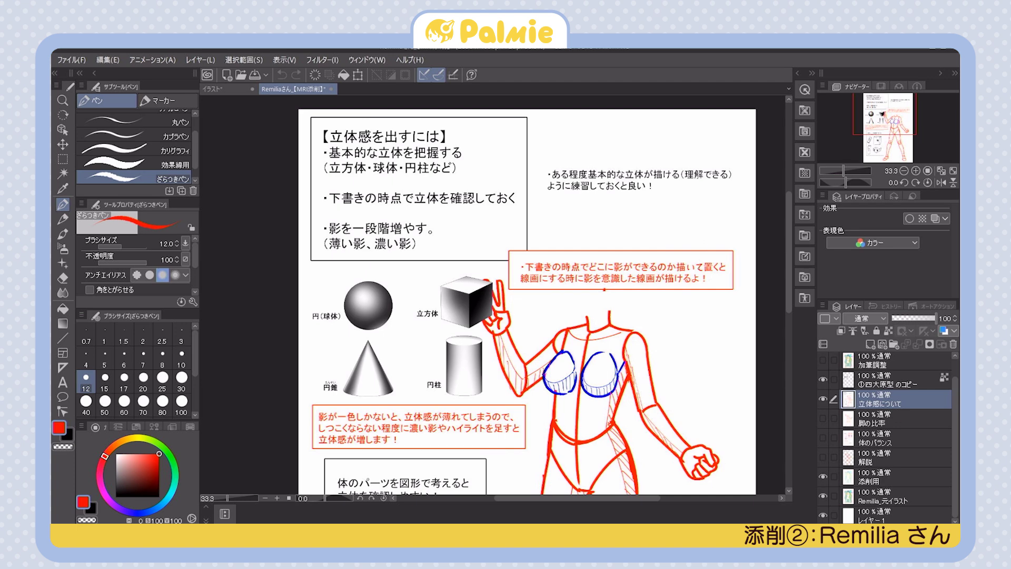
pyautogui.moveTo(675, 335); pyautogui.dragTo(683, 278)
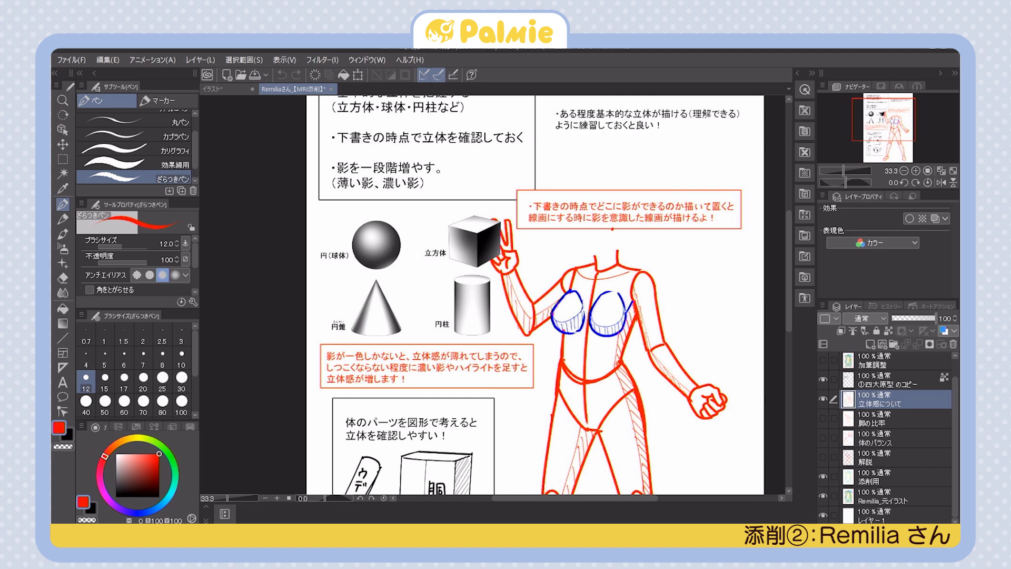
pyautogui.moveTo(655, 307); pyautogui.dragTo(674, 289)
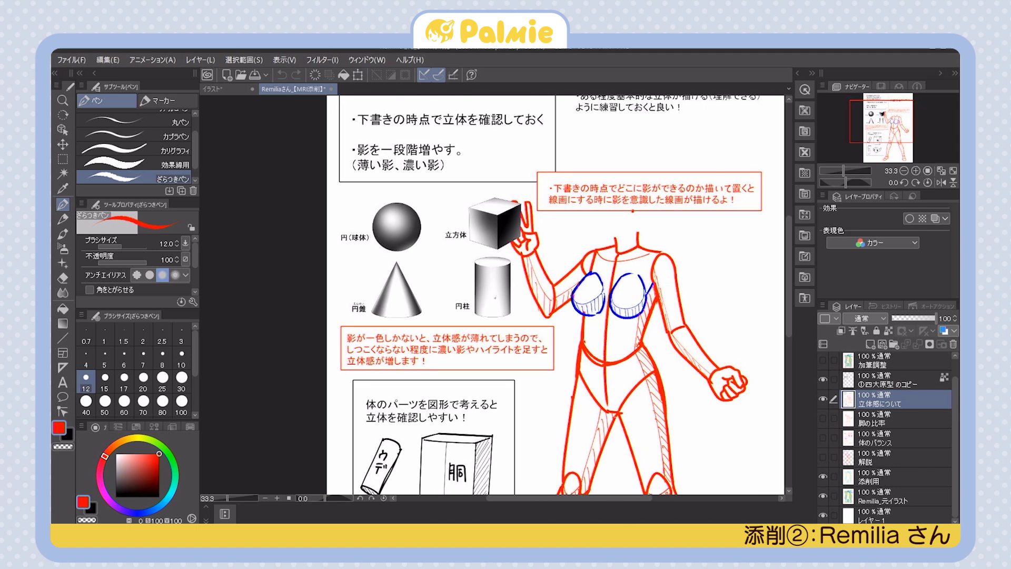
pyautogui.moveTo(724, 309); pyautogui.dragTo(717, 272)
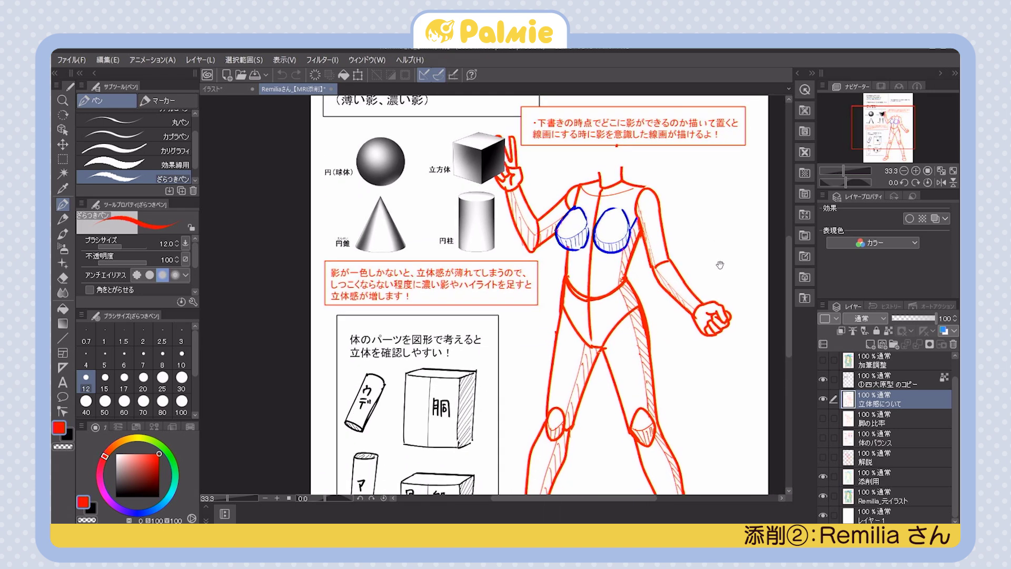
pyautogui.moveTo(625, 386); pyautogui.dragTo(635, 304)
pyautogui.moveTo(677, 268); pyautogui.dragTo(636, 360)
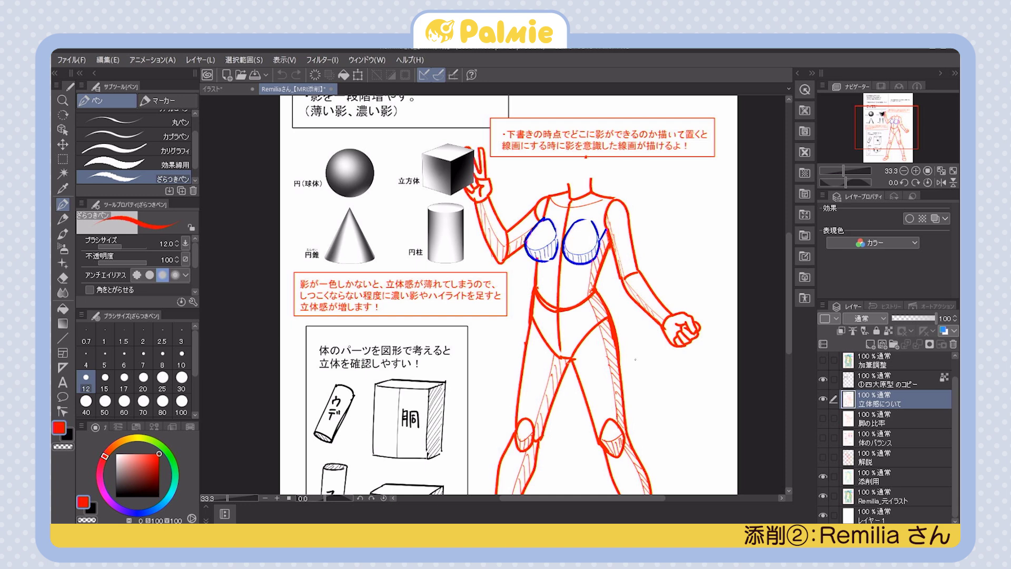
pyautogui.scroll(-1, 696, 296)
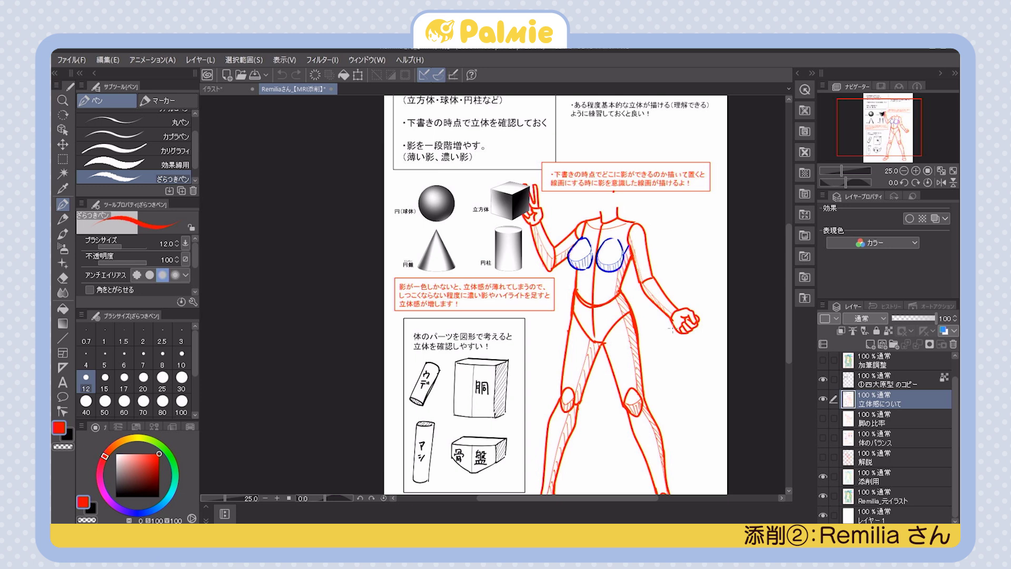
pyautogui.moveTo(670, 330); pyautogui.dragTo(707, 270)
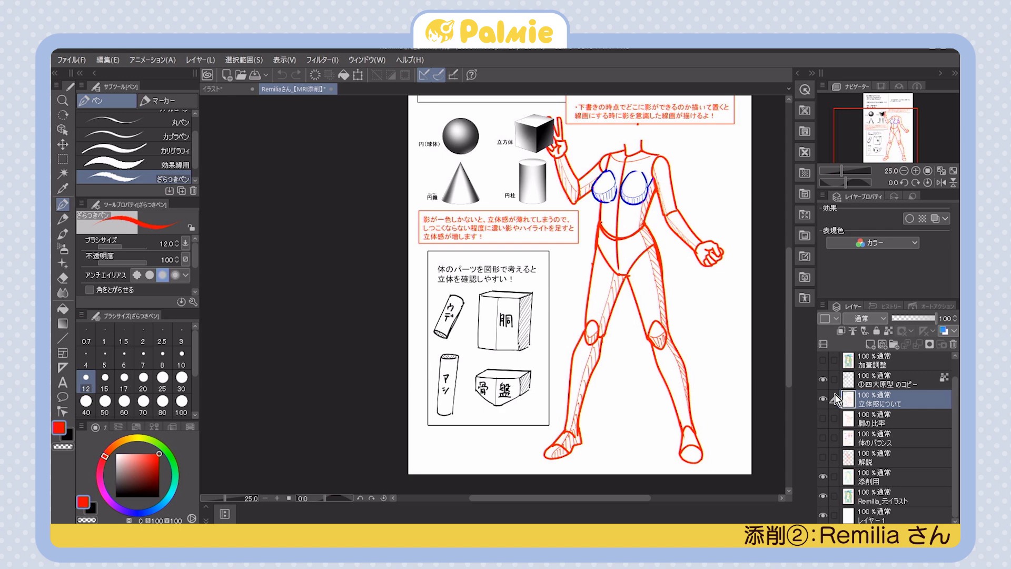
# Hide the layers ①四大原型 のコピー, 立体感について and 添削用 to view the original illustration
pyautogui.moveTo(823, 379); pyautogui.dragTo(823, 399)
pyautogui.click(823, 477)
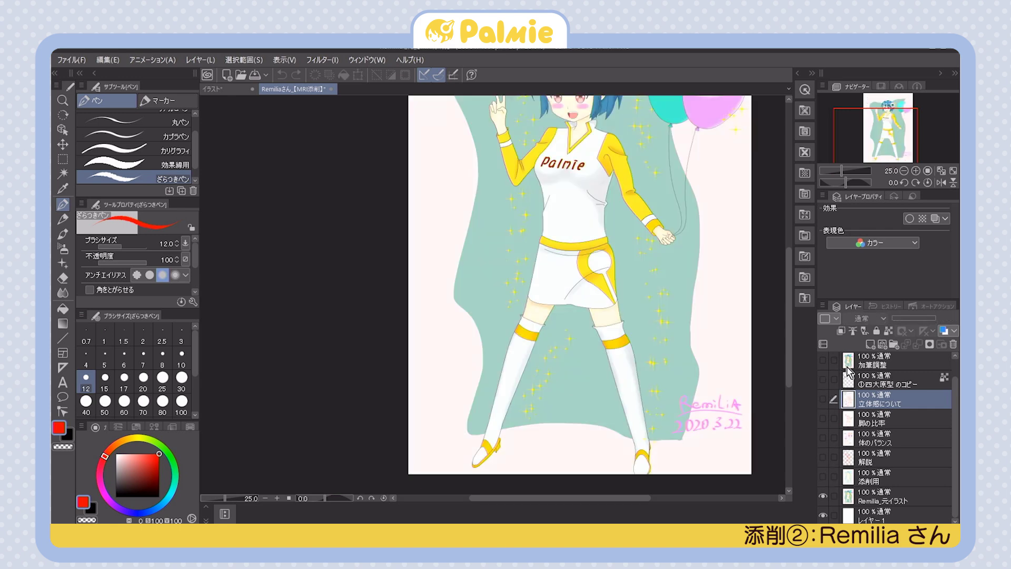
pyautogui.moveTo(703, 355); pyautogui.dragTo(694, 360)
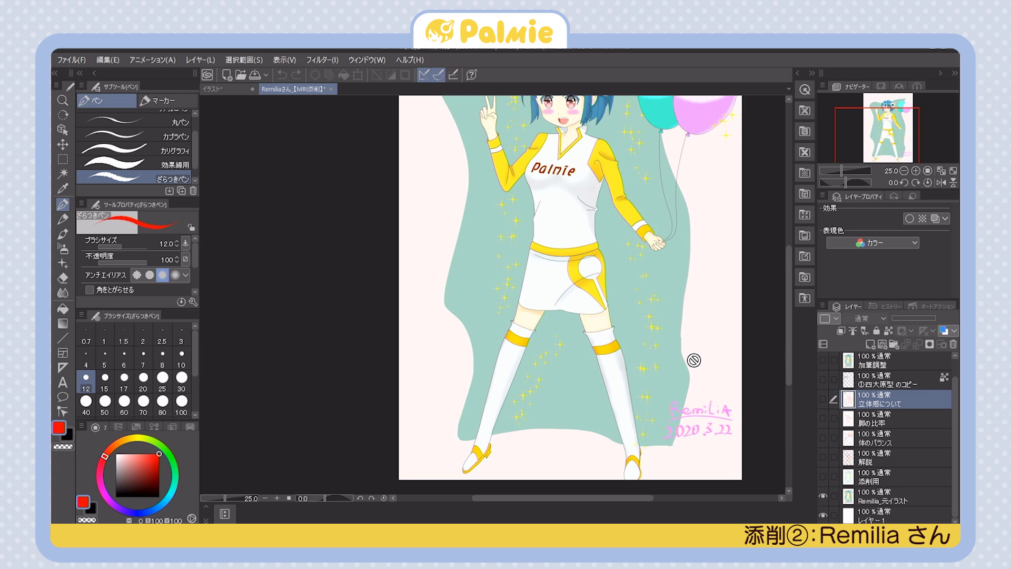
pyautogui.moveTo(691, 272); pyautogui.dragTo(684, 272)
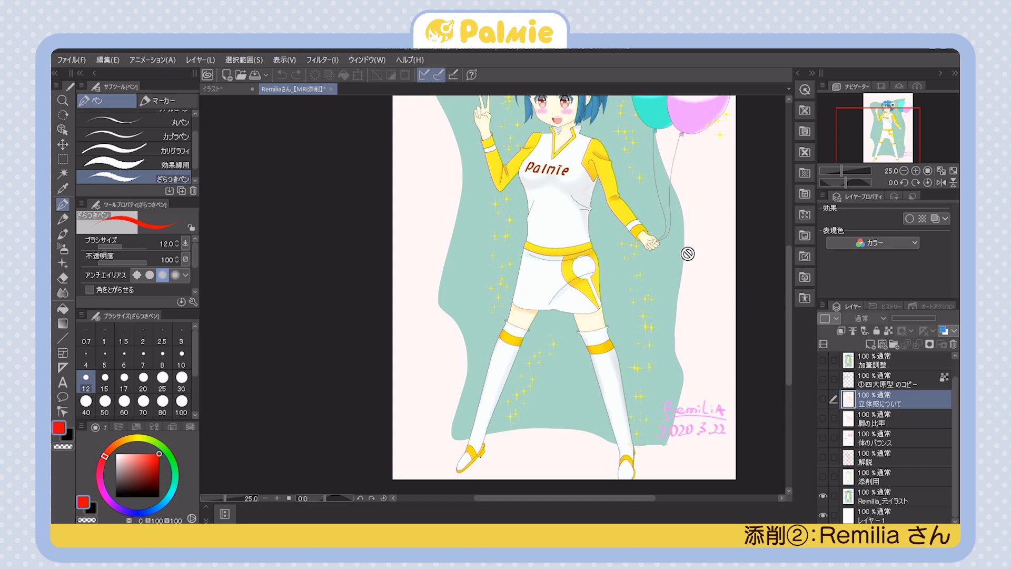
# Show the ①四大原型 のコピー layer over the illustration and move its basic solids down beside the girl's waist and skirt
pyautogui.click(823, 379)
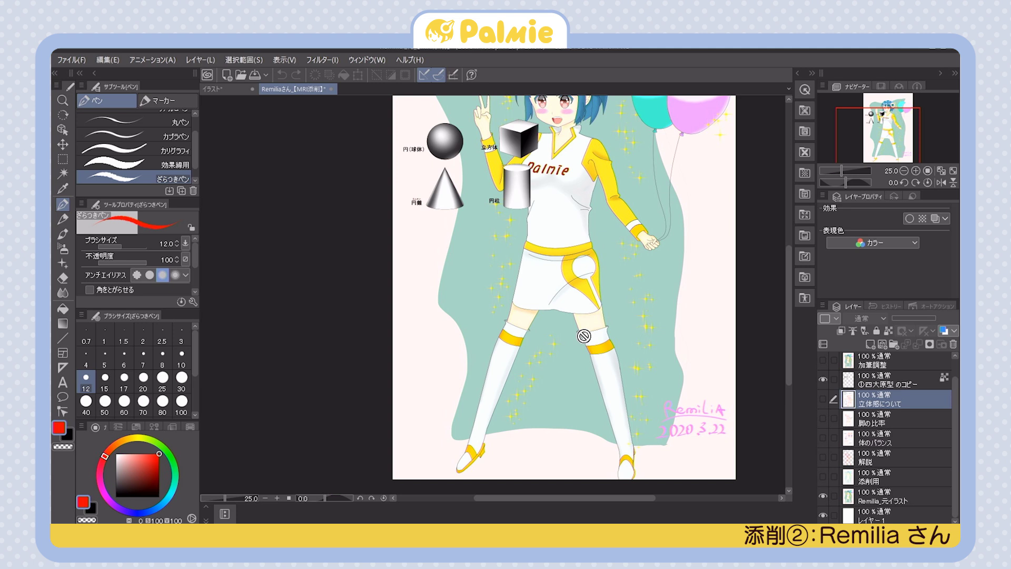
pyautogui.moveTo(533, 150); pyautogui.dragTo(515, 252)
pyautogui.hotkey('alt', '[')
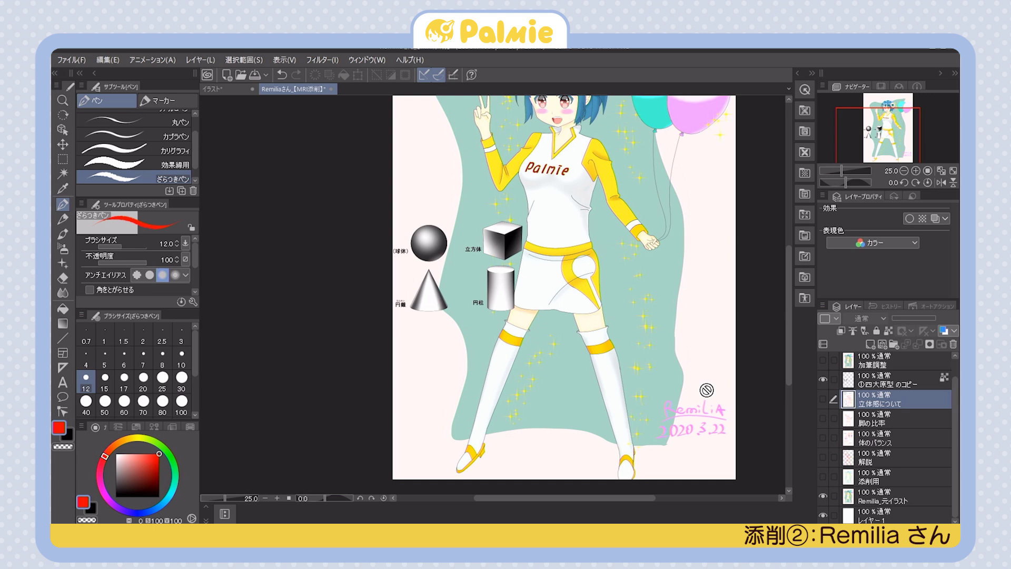
# Show the 立体感について and ①四大原型 のコピー layers together and place the basic solids just above the red note on shading
pyautogui.moveTo(513, 242); pyautogui.dragTo(517, 198)
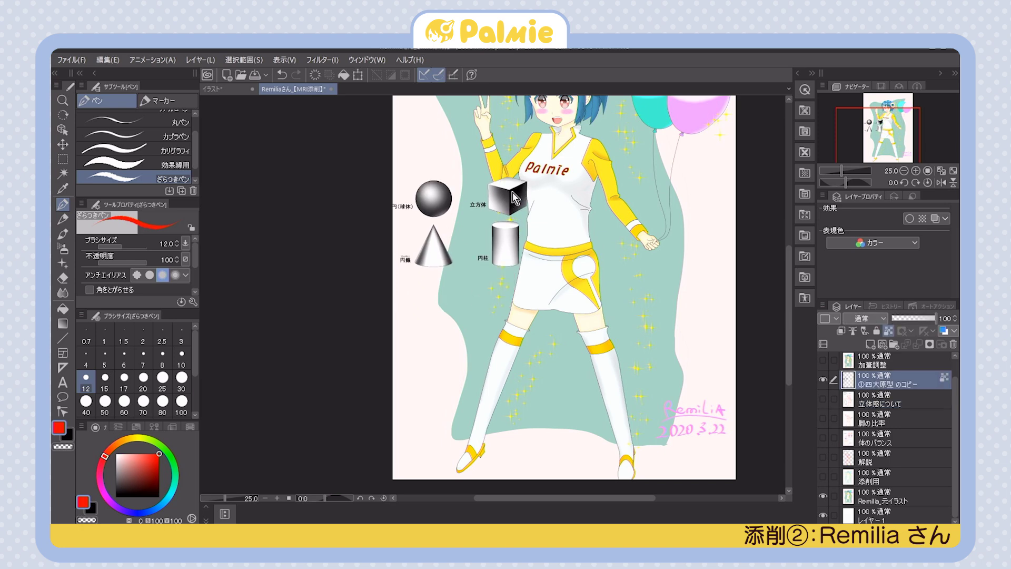
pyautogui.click(823, 379)
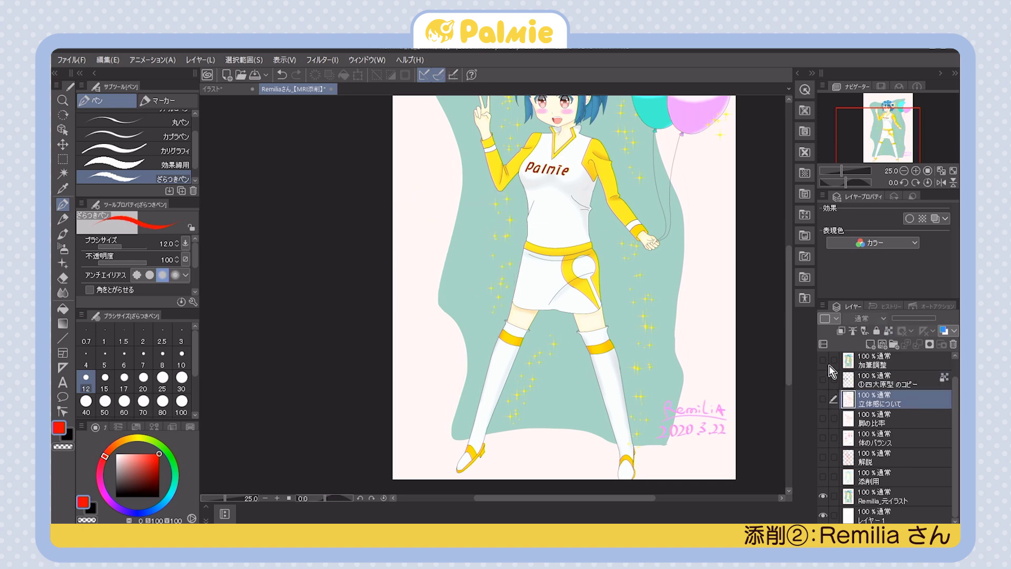
pyautogui.click(824, 399)
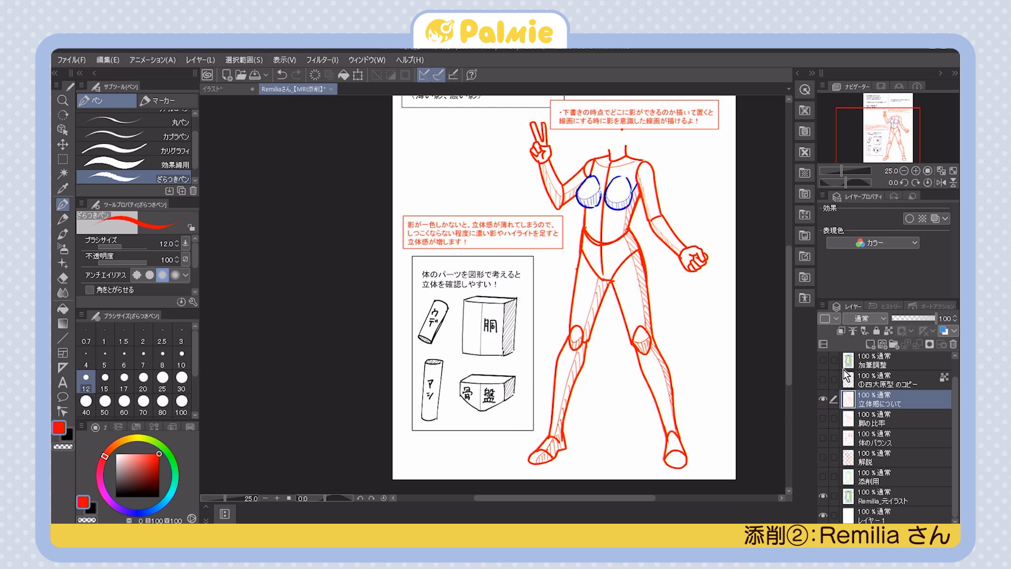
pyautogui.click(823, 378)
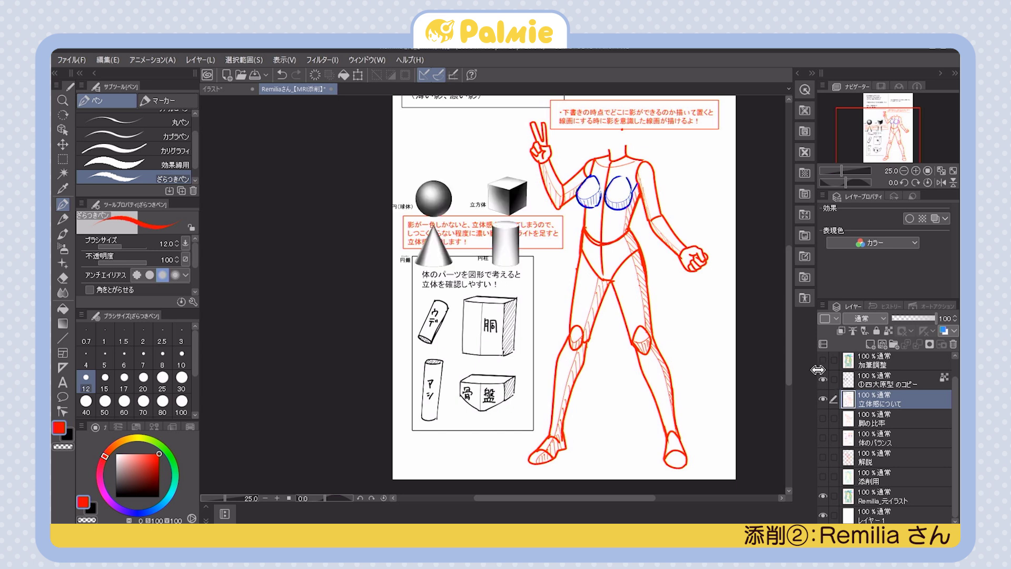
pyautogui.moveTo(509, 203); pyautogui.dragTo(519, 141)
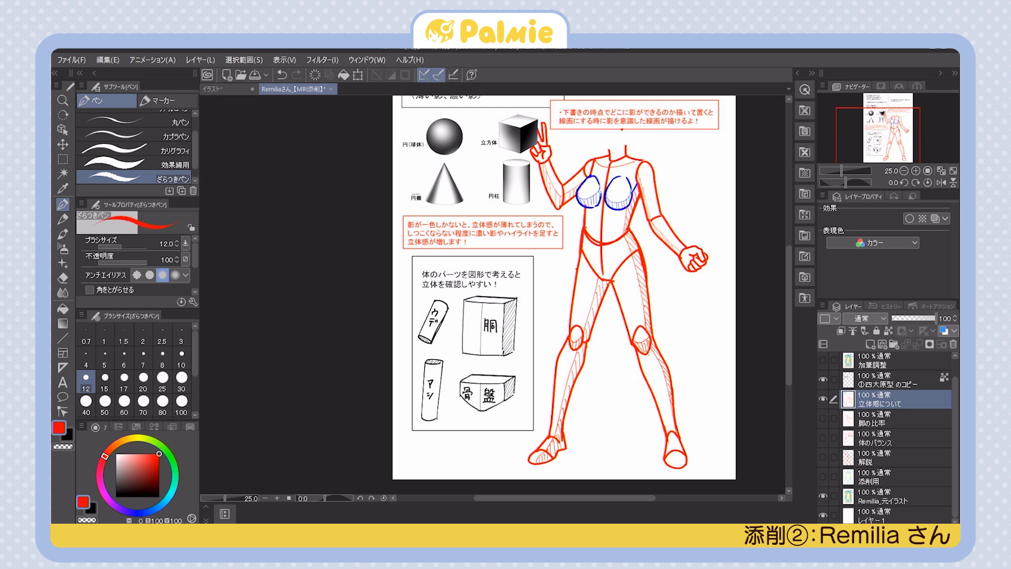
# Add a new layer above 立体感について and set the pen to black at brush size 36
pyautogui.click(871, 344)
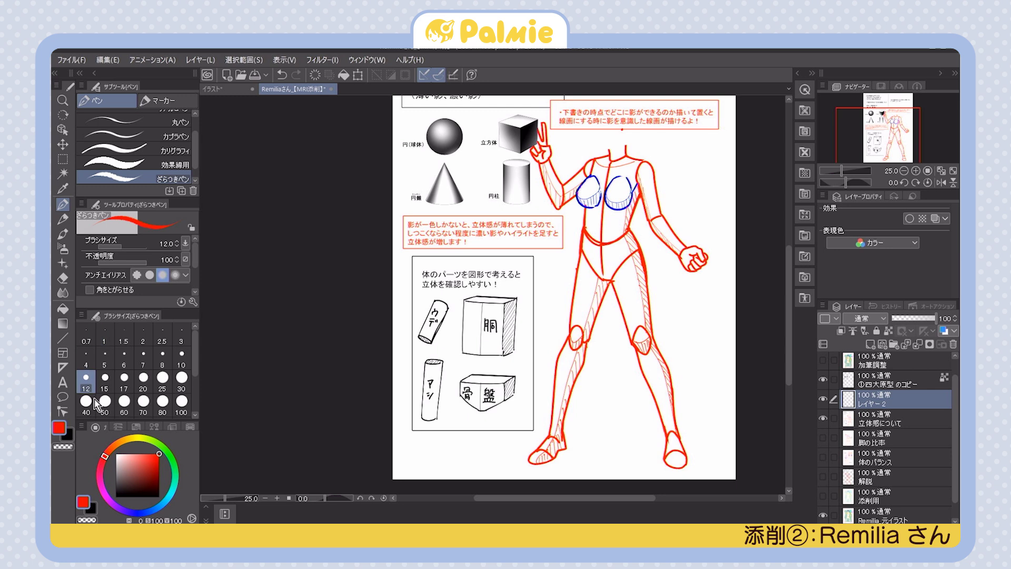
pyautogui.press('x')
pyautogui.moveTo(663, 434)
pyautogui.mouseDown()
pyautogui.moveTo(539, 300)
pyautogui.moveTo(604, 458)
pyautogui.moveTo(668, 440)
pyautogui.mouseUp()
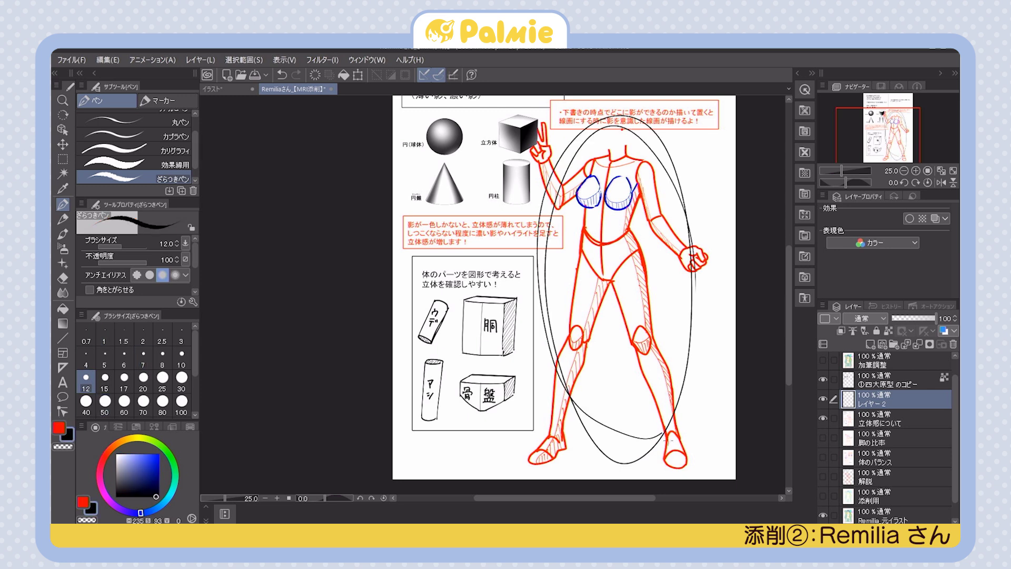
pyautogui.hotkey('ctrl', 'z')
pyautogui.press(']')
pyautogui.press(']')
pyautogui.press(']')
pyautogui.press(']')
pyautogui.press(']')
pyautogui.press(']')
# Circle the chest of the body sketch in black to point out its form, and undo the marks
pyautogui.moveTo(620, 217)
pyautogui.mouseDown()
pyautogui.moveTo(597, 217)
pyautogui.moveTo(613, 169)
pyautogui.moveTo(635, 198)
pyautogui.moveTo(606, 218)
pyautogui.mouseUp()
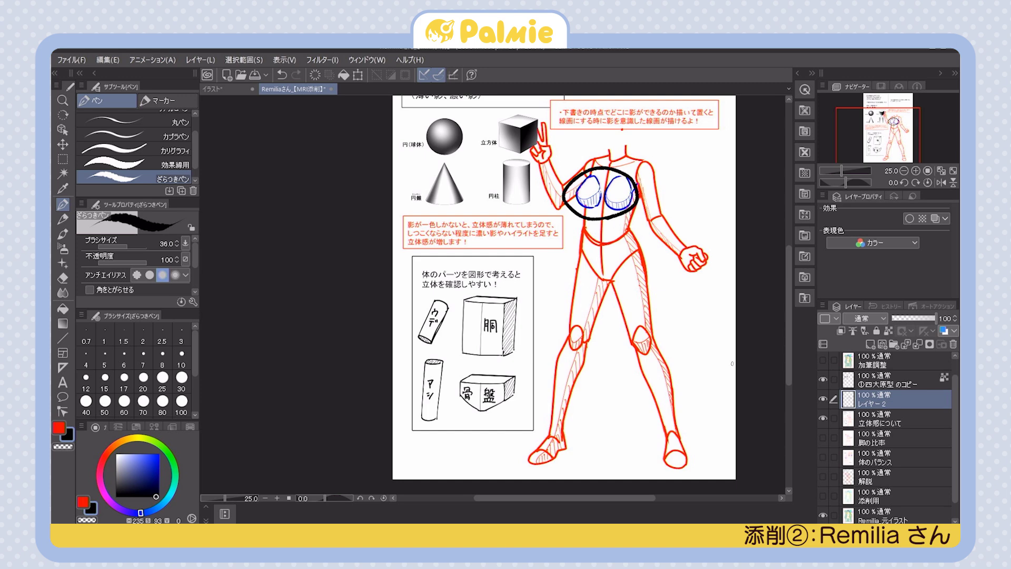
pyautogui.hotkey('ctrl', 'z')
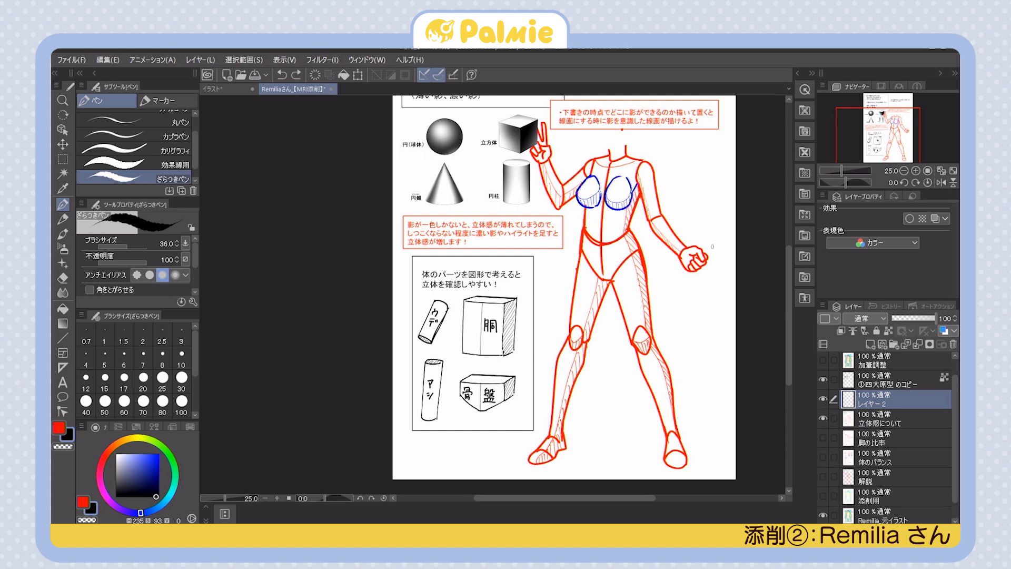
pyautogui.moveTo(695, 272); pyautogui.dragTo(692, 320)
pyautogui.moveTo(623, 191)
pyautogui.mouseDown()
pyautogui.moveTo(647, 150)
pyautogui.moveTo(617, 195)
pyautogui.moveTo(606, 130)
pyautogui.moveTo(626, 190)
pyautogui.mouseUp()
pyautogui.hotkey('ctrl', 'z')
pyautogui.hotkey('ctrl', 'z')
# Sketch a black head outline above the body sketch's neck to explain its form, and undo the strokes
pyautogui.moveTo(578, 145)
pyautogui.mouseDown()
pyautogui.moveTo(588, 184)
pyautogui.moveTo(615, 200)
pyautogui.moveTo(636, 180)
pyautogui.moveTo(581, 132)
pyautogui.moveTo(643, 152)
pyautogui.moveTo(638, 172)
pyautogui.moveTo(636, 123)
pyautogui.moveTo(578, 128)
pyautogui.moveTo(580, 185)
pyautogui.mouseUp()
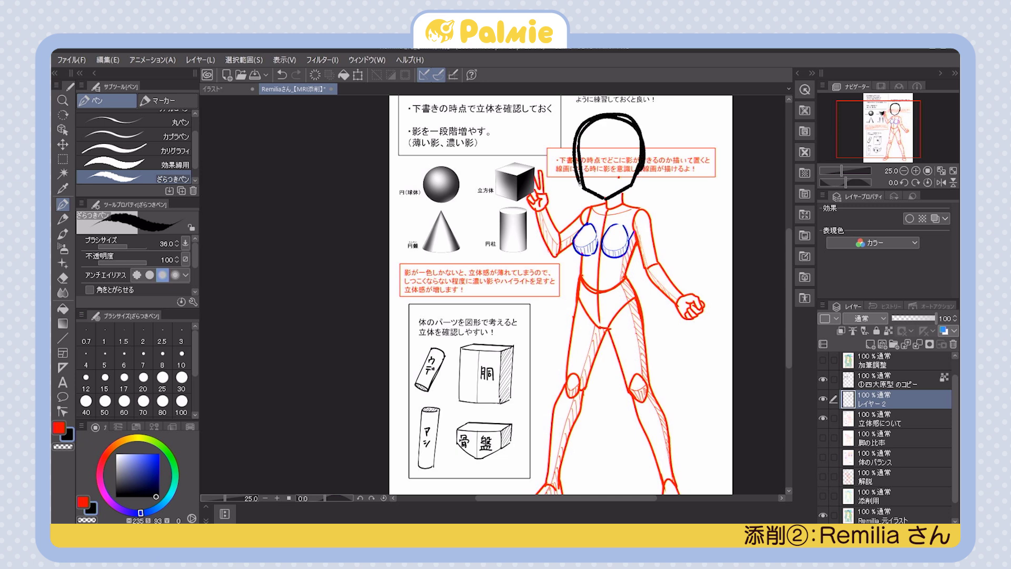
pyautogui.moveTo(429, 178)
pyautogui.mouseDown()
pyautogui.moveTo(464, 192)
pyautogui.moveTo(468, 185)
pyautogui.moveTo(424, 172)
pyautogui.mouseUp()
pyautogui.hotkey('ctrl', 'z')
pyautogui.moveTo(568, 175)
pyautogui.mouseDown()
pyautogui.moveTo(645, 164)
pyautogui.moveTo(628, 184)
pyautogui.mouseUp()
pyautogui.hotkey('ctrl', 'z')
pyautogui.hotkey('ctrl', 'z')
pyautogui.hotkey('ctrl', 'z')
pyautogui.hotkey('ctrl', 'z')
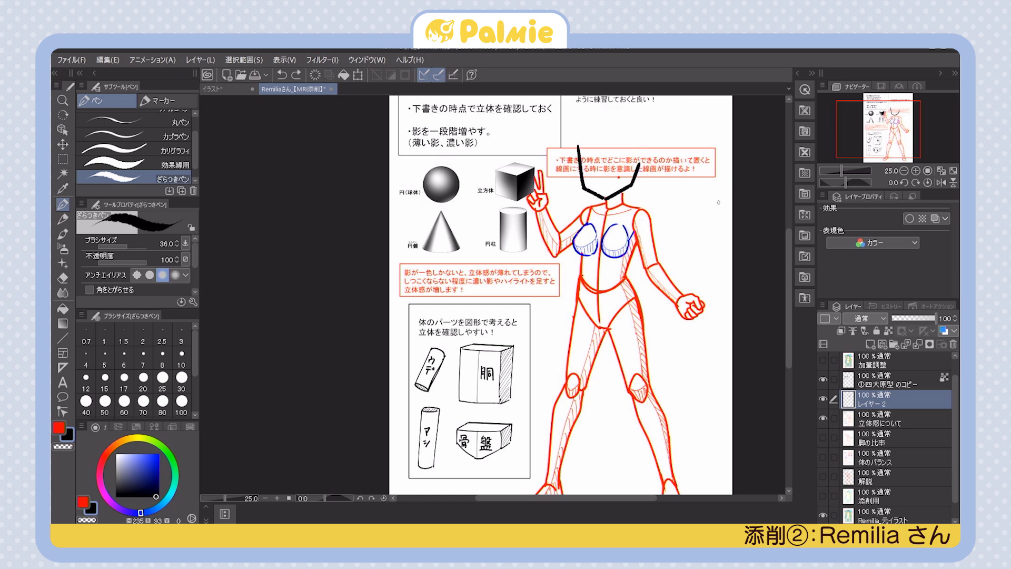
pyautogui.hotkey('ctrl', 'z')
pyautogui.hotkey('ctrl', 'z')
pyautogui.hotkey('ctrl', 'z')
pyautogui.hotkey('ctrl', 'z')
# Move the レイヤー 2 annotation layer above the ①四大原型 のコピー layer
pyautogui.moveTo(700, 226); pyautogui.dragTo(687, 143)
pyautogui.moveTo(689, 204); pyautogui.dragTo(695, 240)
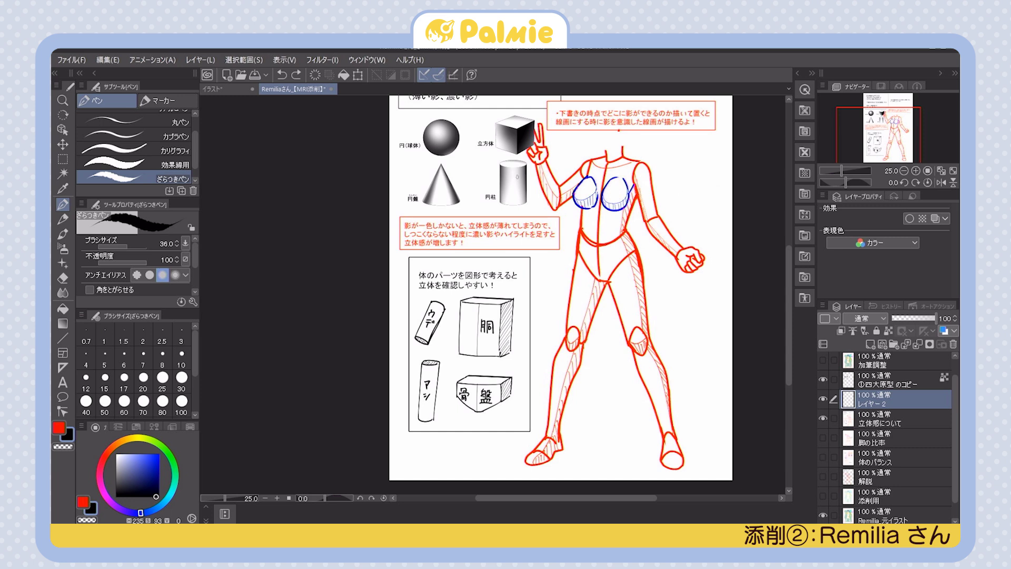
pyautogui.moveTo(575, 188); pyautogui.dragTo(581, 202)
pyautogui.moveTo(895, 403); pyautogui.dragTo(895, 377)
# Circle the cube and cylinder solids in black and draw a curved arrow from them to the box of simplified body parts
pyautogui.moveTo(538, 165)
pyautogui.mouseDown()
pyautogui.moveTo(536, 174)
pyautogui.moveTo(554, 143)
pyautogui.mouseUp()
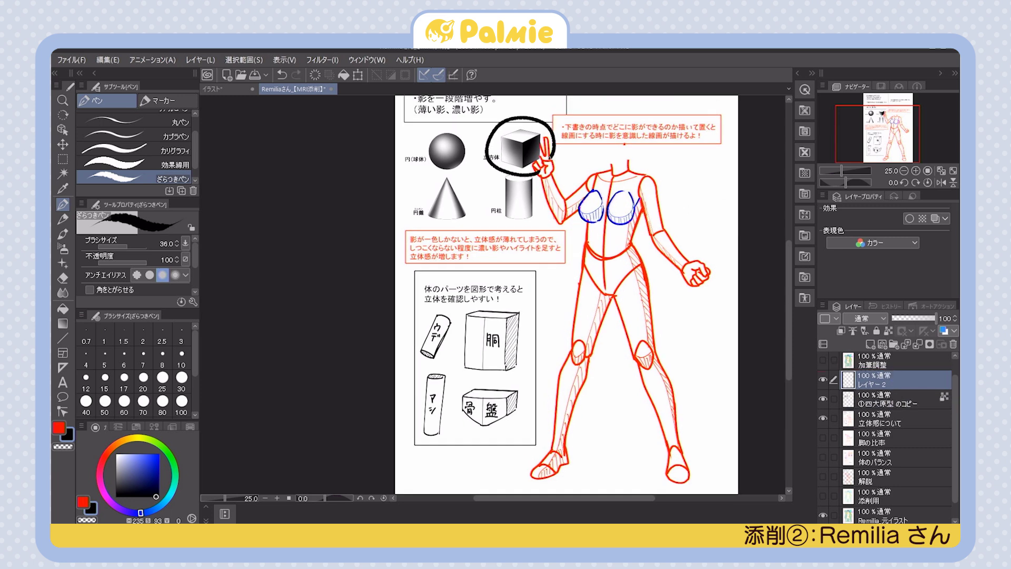
pyautogui.moveTo(529, 226)
pyautogui.mouseDown()
pyautogui.moveTo(552, 195)
pyautogui.moveTo(534, 225)
pyautogui.moveTo(536, 354)
pyautogui.moveTo(546, 361)
pyautogui.mouseUp()
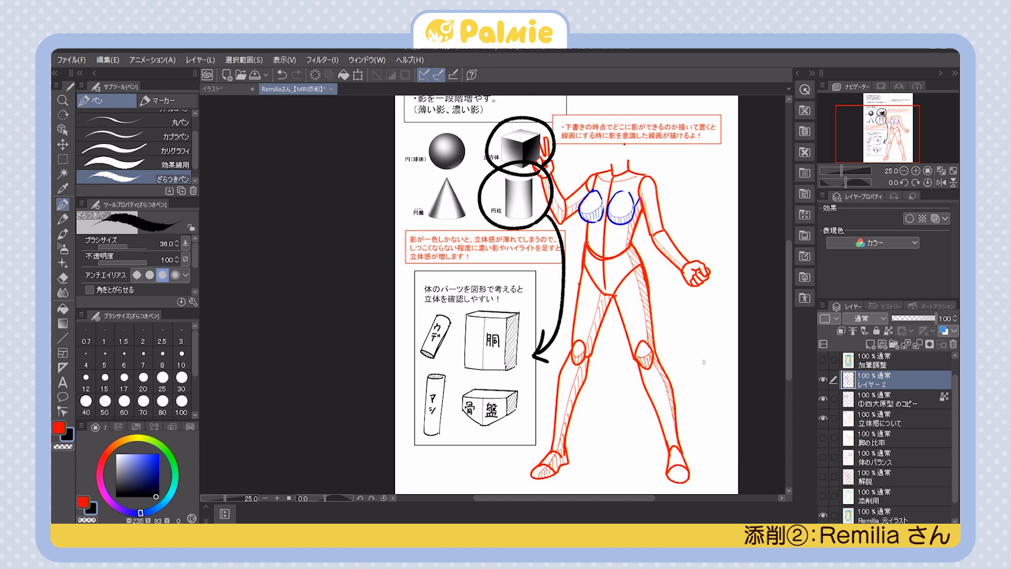
pyautogui.scroll(-1, 673, 270)
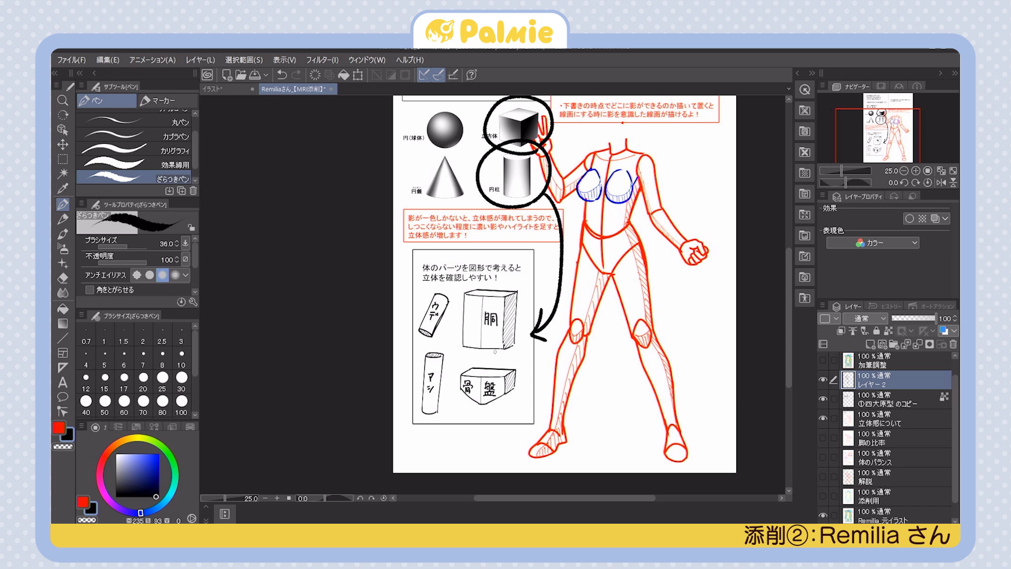
# Trace over the 胴 box and ウデ cylinder in black, and undo these strokes along with the arrow and circles
pyautogui.moveTo(461, 292); pyautogui.dragTo(465, 350)
pyautogui.hotkey('ctrl', 'z')
pyautogui.moveTo(464, 349)
pyautogui.mouseDown()
pyautogui.moveTo(511, 350)
pyautogui.moveTo(524, 340)
pyautogui.moveTo(520, 290)
pyautogui.moveTo(463, 290)
pyautogui.mouseUp()
pyautogui.hotkey('ctrl', 'z')
pyautogui.hotkey('ctrl', 'z')
pyautogui.hotkey('ctrl', 'z')
pyautogui.hotkey('ctrl', 'z')
pyautogui.hotkey('ctrl', 'z')
pyautogui.hotkey('ctrl', 'z')
pyautogui.moveTo(438, 293)
pyautogui.mouseDown()
pyautogui.moveTo(416, 331)
pyautogui.moveTo(428, 337)
pyautogui.moveTo(451, 296)
pyautogui.mouseUp()
pyautogui.hotkey('ctrl', 'z')
pyautogui.hotkey('ctrl', 'z')
pyautogui.hotkey('ctrl', 'z')
pyautogui.hotkey('ctrl', 'z')
pyautogui.hotkey('ctrl', 'z')
pyautogui.hotkey('ctrl', 'z')
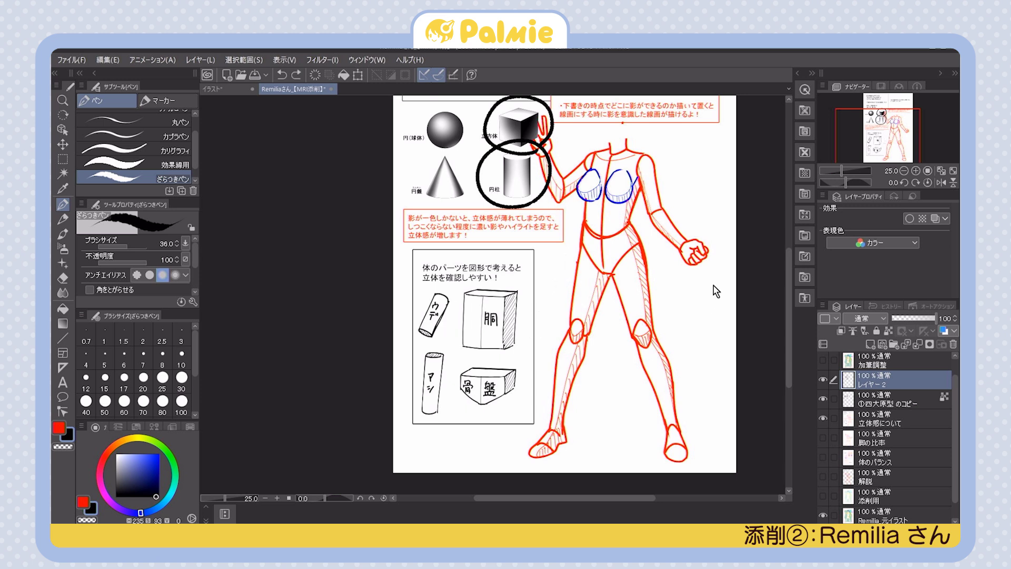
pyautogui.hotkey('ctrl', 'z')
pyautogui.hotkey('ctrl', 'z')
# Outline the upper arm of the lowered arm as a black cylinder on the body sketch, and undo it
pyautogui.moveTo(676, 207)
pyautogui.mouseDown()
pyautogui.moveTo(626, 230)
pyautogui.moveTo(595, 205)
pyautogui.mouseUp()
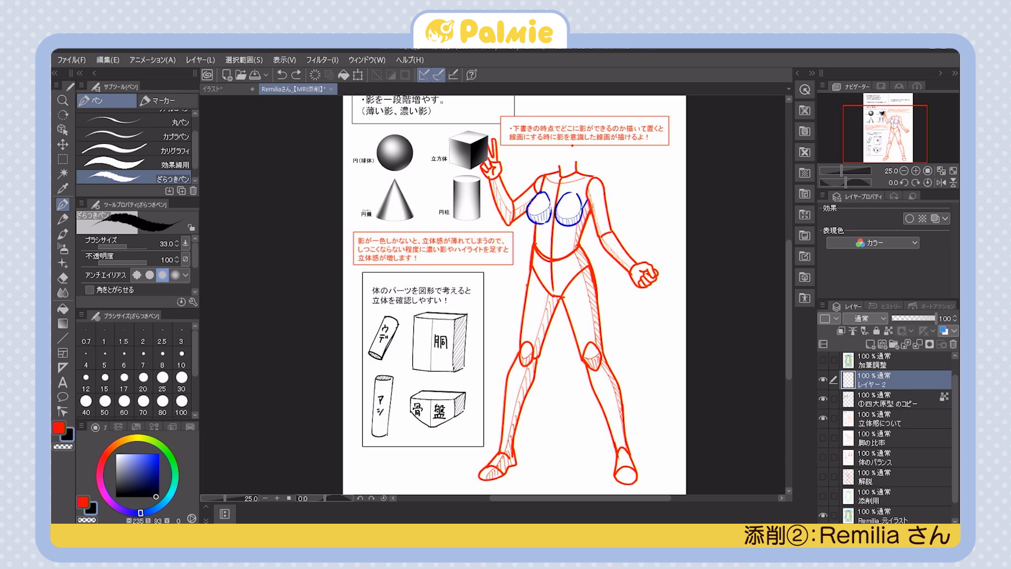
pyautogui.moveTo(655, 468)
pyautogui.mouseDown()
pyautogui.moveTo(620, 497)
pyautogui.moveTo(665, 292)
pyautogui.moveTo(651, 416)
pyautogui.mouseUp()
pyautogui.hotkey('ctrl', 'z')
pyautogui.moveTo(589, 198)
pyautogui.mouseDown()
pyautogui.moveTo(607, 203)
pyautogui.moveTo(612, 233)
pyautogui.mouseUp()
pyautogui.moveTo(590, 197)
pyautogui.mouseDown()
pyautogui.moveTo(598, 237)
pyautogui.moveTo(614, 232)
pyautogui.moveTo(612, 219)
pyautogui.moveTo(606, 242)
pyautogui.moveTo(613, 234)
pyautogui.mouseUp()
pyautogui.hotkey('ctrl', 'z')
pyautogui.hotkey('ctrl', 'z')
pyautogui.hotkey('ctrl', 'z')
pyautogui.hotkey('ctrl', 'z')
pyautogui.hotkey('ctrl', 'z')
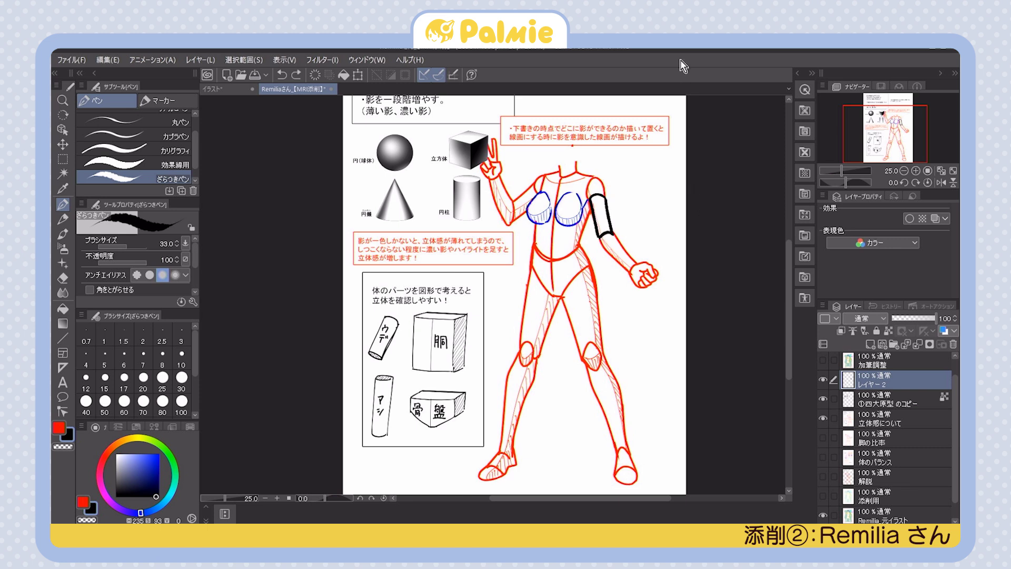
# Outline the forearm of the lowered arm as a black cylinder down to the wrist, and undo it
pyautogui.hotkey('ctrl', 'z')
pyautogui.moveTo(600, 236)
pyautogui.mouseDown()
pyautogui.moveTo(638, 263)
pyautogui.moveTo(602, 244)
pyautogui.moveTo(634, 277)
pyautogui.mouseUp()
pyautogui.moveTo(631, 275); pyautogui.dragTo(641, 267)
pyautogui.hotkey('ctrl', 'z')
pyautogui.hotkey('ctrl', 'z')
pyautogui.hotkey('ctrl', 'z')
pyautogui.hotkey('ctrl', 'z')
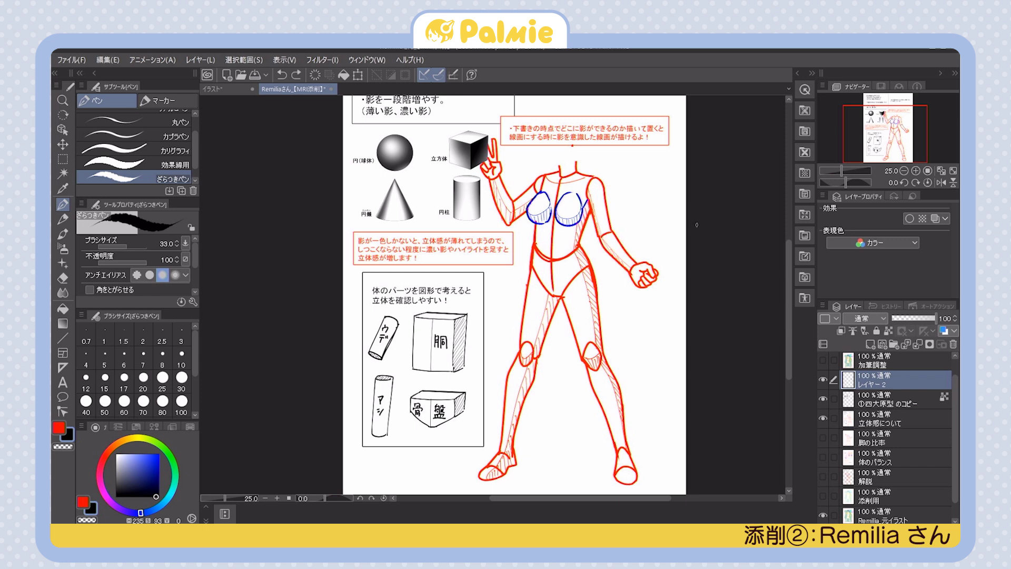
# Sketch a black cube beside the figure's shoulder, link it to the circled cube solid with an arrow, and undo the link and circle
pyautogui.scroll(-2, 697, 225)
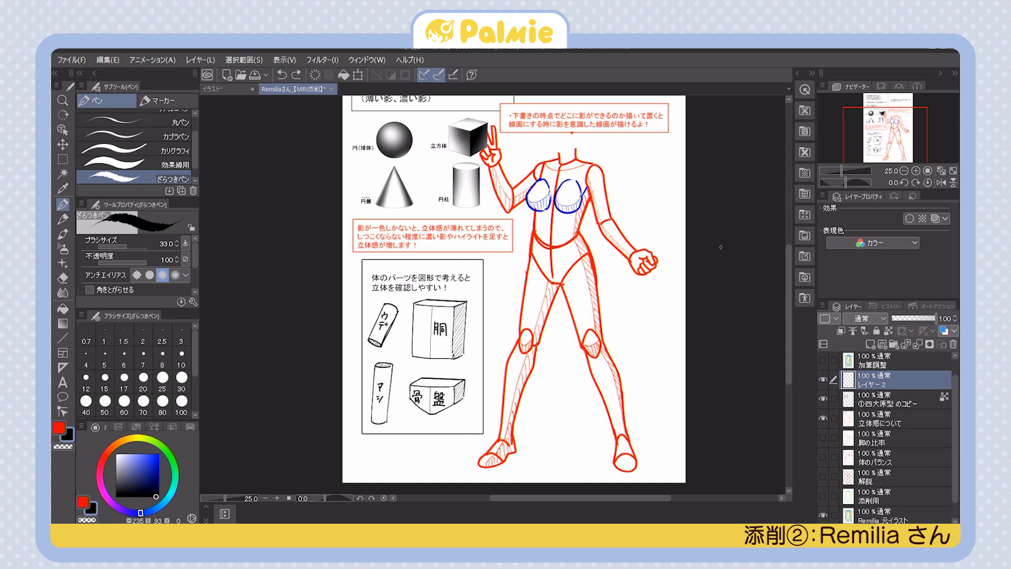
pyautogui.moveTo(626, 178)
pyautogui.mouseDown()
pyautogui.moveTo(644, 178)
pyautogui.moveTo(662, 204)
pyautogui.moveTo(630, 209)
pyautogui.moveTo(662, 207)
pyautogui.moveTo(634, 171)
pyautogui.moveTo(668, 169)
pyautogui.mouseUp()
pyautogui.moveTo(667, 170); pyautogui.dragTo(662, 208)
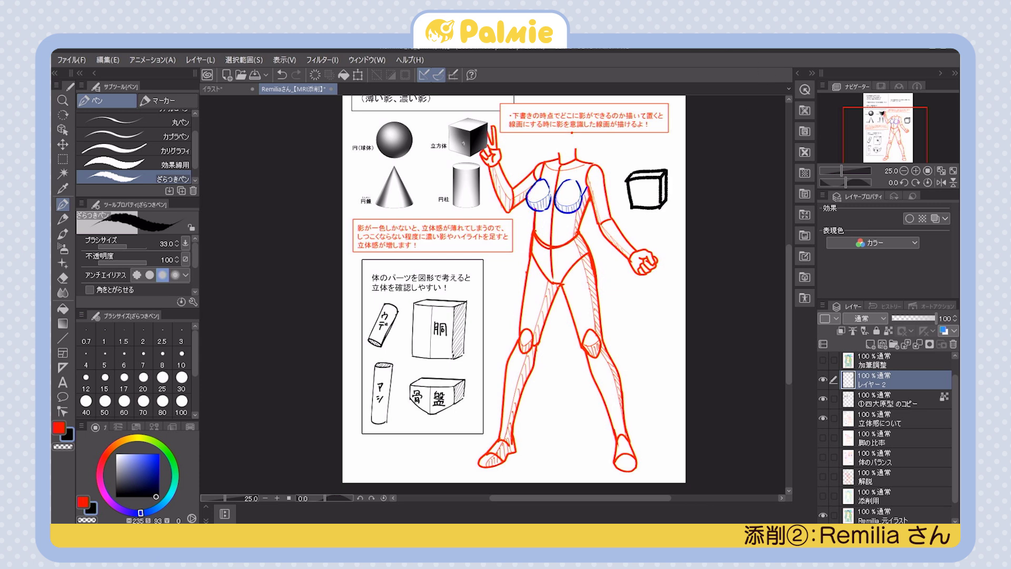
pyautogui.moveTo(503, 105)
pyautogui.mouseDown()
pyautogui.moveTo(512, 119)
pyautogui.moveTo(649, 169)
pyautogui.mouseUp()
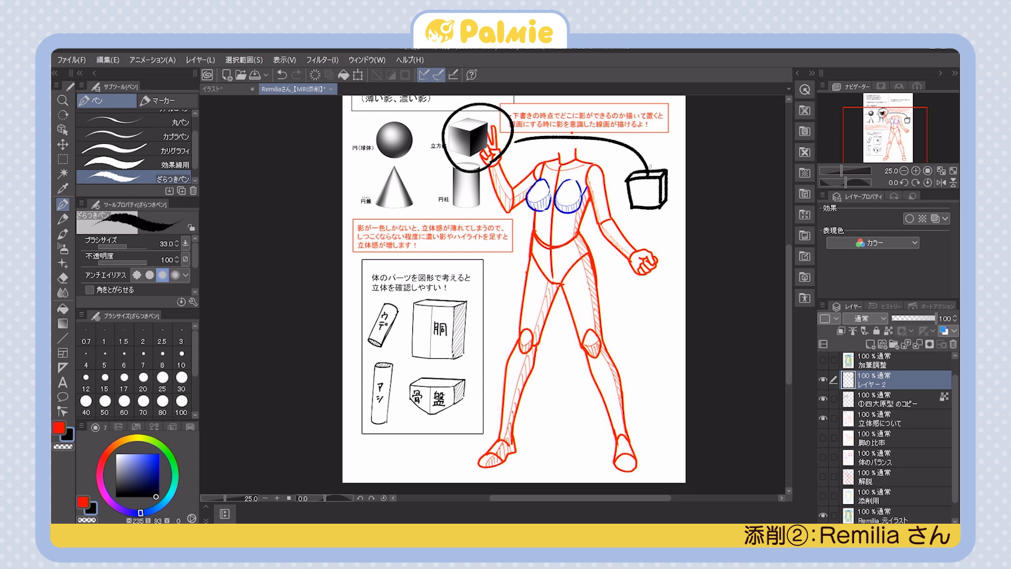
pyautogui.hotkey('ctrl', 'z')
pyautogui.hotkey('ctrl', 'z')
# Sketch a narrow upright cylinder and a small block on top of the cube beside the shoulder, and undo both
pyautogui.scroll(2, 514, 295)
pyautogui.moveTo(628, 225)
pyautogui.mouseDown()
pyautogui.moveTo(618, 188)
pyautogui.moveTo(627, 182)
pyautogui.moveTo(638, 225)
pyautogui.mouseUp()
pyautogui.moveTo(619, 188)
pyautogui.mouseDown()
pyautogui.moveTo(628, 194)
pyautogui.moveTo(626, 180)
pyautogui.mouseUp()
pyautogui.moveTo(628, 225)
pyautogui.mouseDown()
pyautogui.moveTo(637, 229)
pyautogui.moveTo(633, 212)
pyautogui.mouseUp()
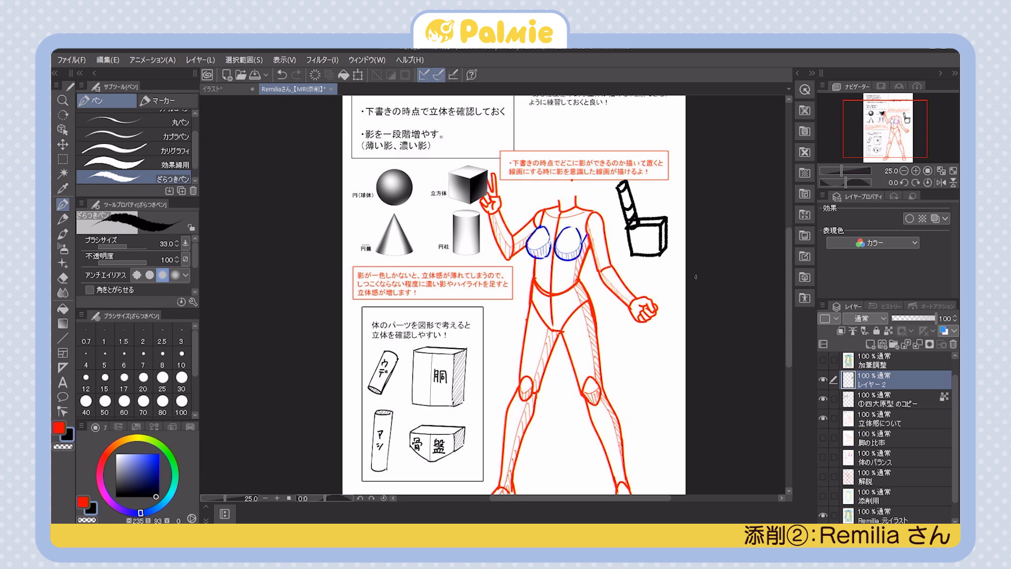
pyautogui.hotkey('ctrl', 'z')
pyautogui.hotkey('ctrl', 'z')
pyautogui.hotkey('ctrl', 'z')
pyautogui.hotkey('ctrl', 'z')
pyautogui.hotkey('ctrl', 'z')
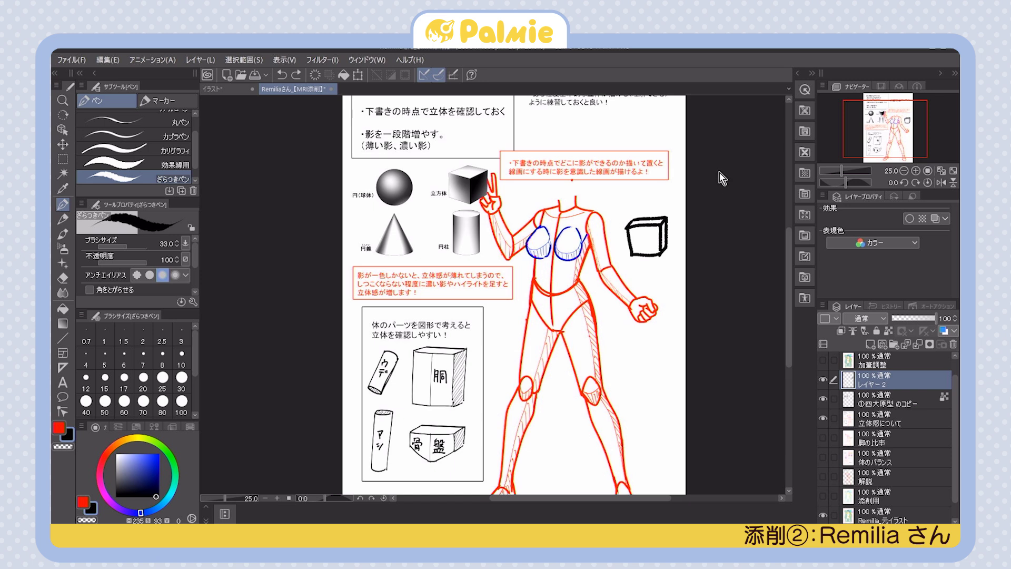
# Undo the cube sketch beside the figure's shoulder
pyautogui.hotkey('ctrl', 'z')
pyautogui.hotkey('ctrl', 'z')
pyautogui.hotkey('ctrl', 'z')
pyautogui.hotkey('ctrl', 'z')
pyautogui.hotkey('ctrl', 'z')
pyautogui.hotkey('ctrl', 'z')
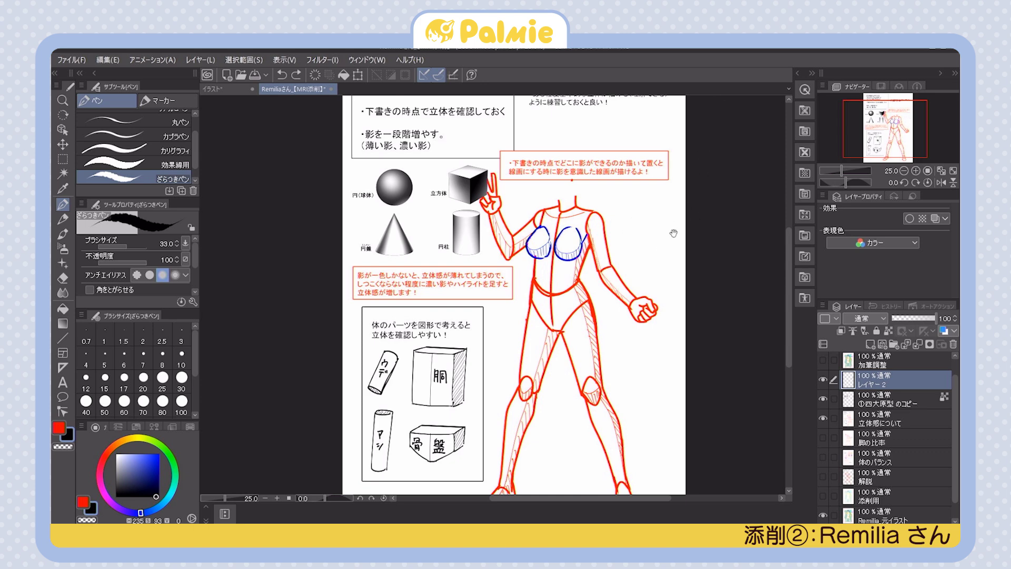
# Trace the curved contours of the lower leg on the raised-hand side in black, and undo them
pyautogui.moveTo(673, 234); pyautogui.dragTo(681, 184)
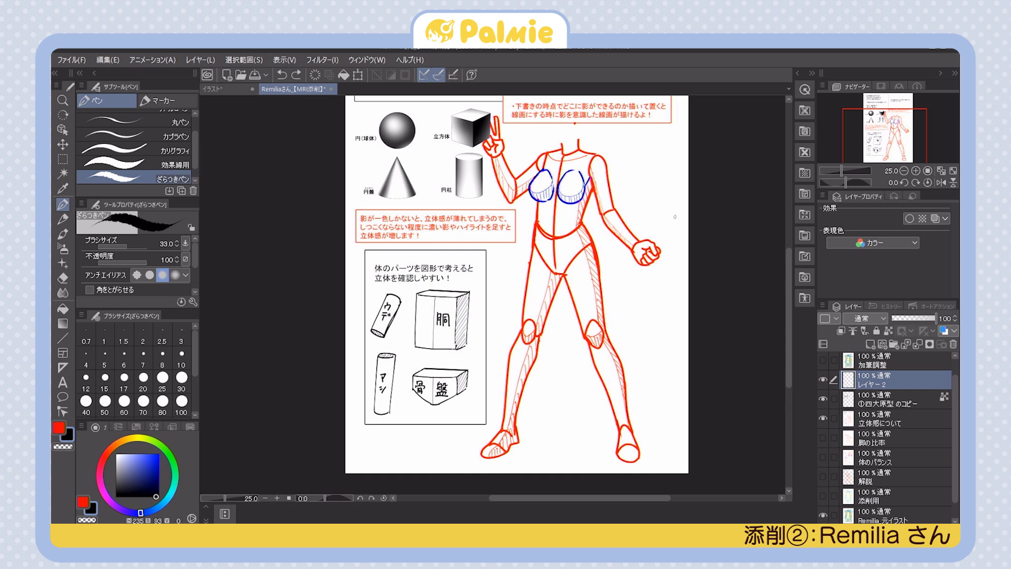
pyautogui.keyDown('space'); pyautogui.moveTo(678, 202); pyautogui.dragTo(680, 195); pyautogui.keyUp('space')
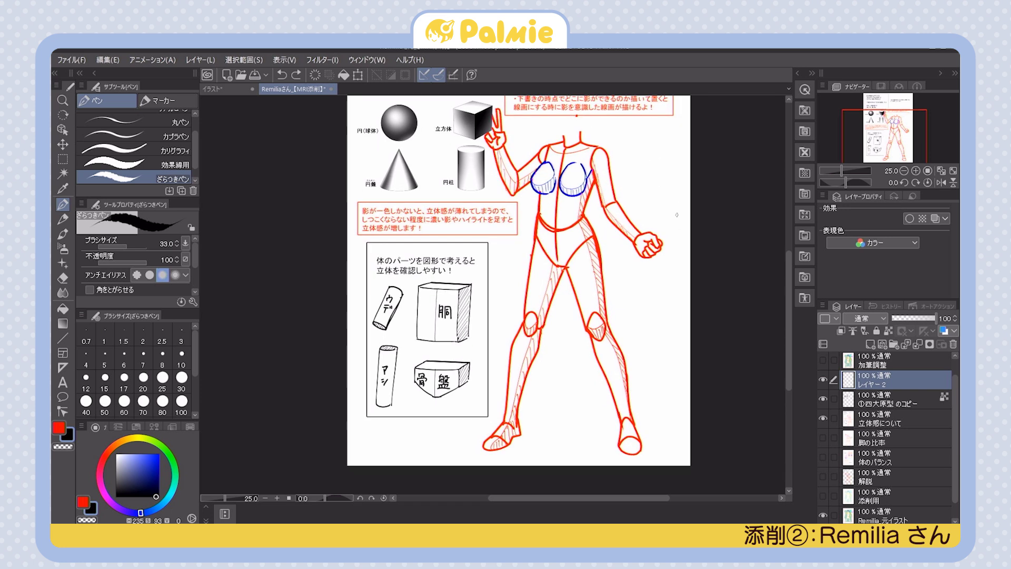
pyautogui.moveTo(631, 235); pyautogui.dragTo(639, 196)
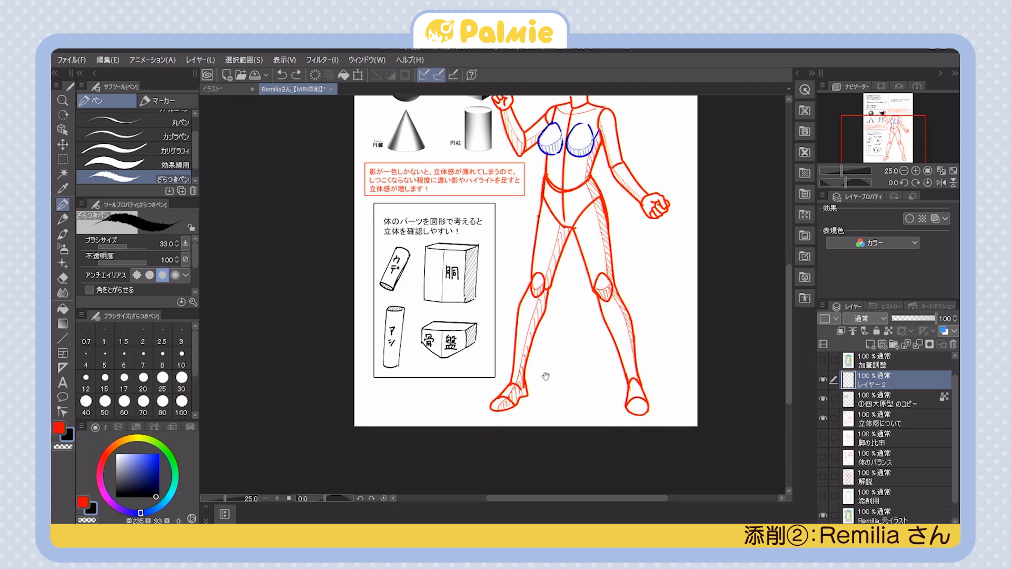
pyautogui.moveTo(551, 369); pyautogui.dragTo(552, 360)
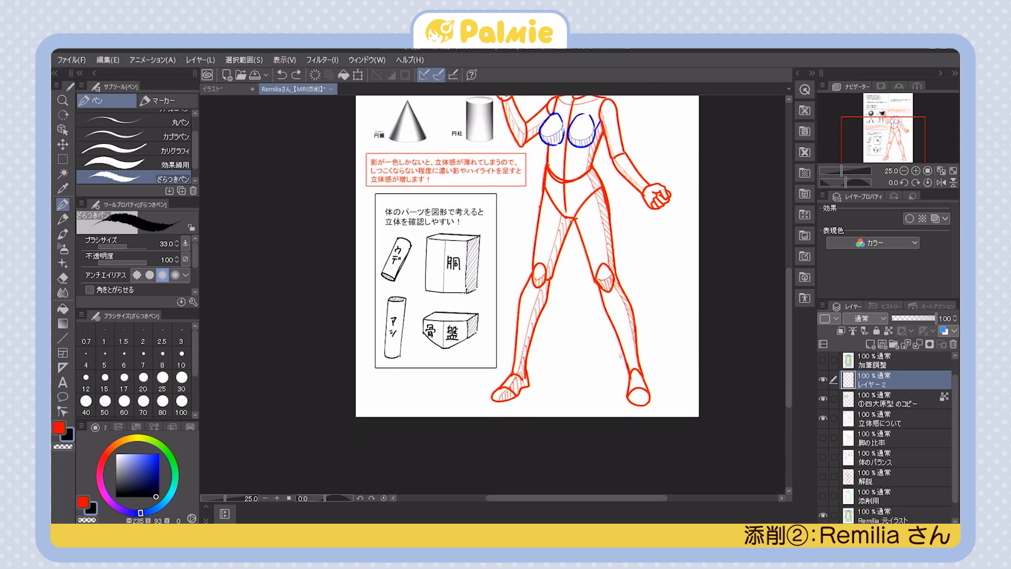
pyautogui.moveTo(531, 274)
pyautogui.mouseDown()
pyautogui.moveTo(511, 356)
pyautogui.moveTo(547, 301)
pyautogui.moveTo(528, 358)
pyautogui.mouseUp()
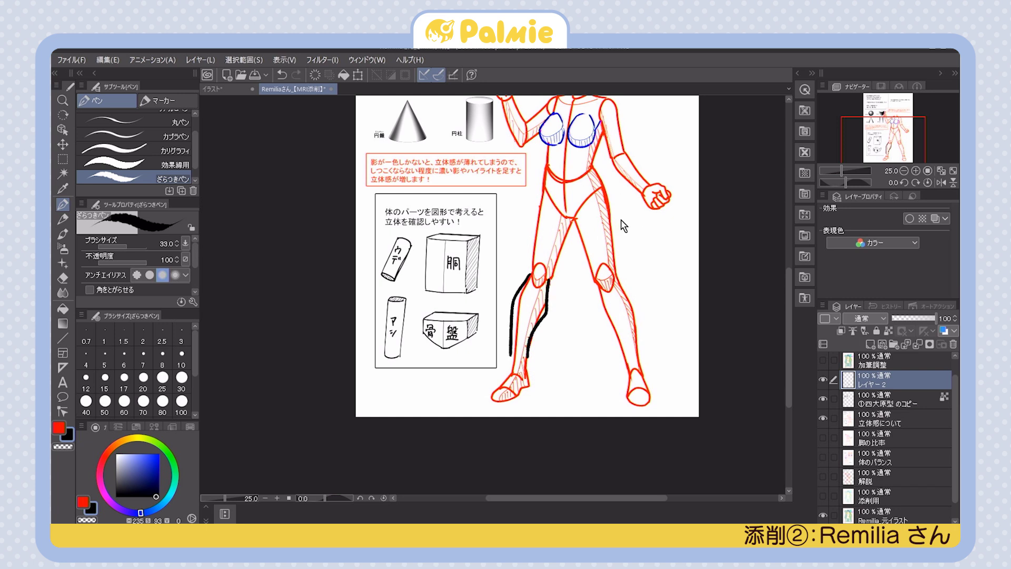
pyautogui.hotkey('ctrl', 'z')
# Sketch a black cylinder over the same lower leg from knee to ankle, redoing the side lines
pyautogui.hotkey('ctrl', 'z')
pyautogui.moveTo(531, 273)
pyautogui.mouseDown()
pyautogui.moveTo(513, 369)
pyautogui.moveTo(546, 283)
pyautogui.moveTo(533, 333)
pyautogui.moveTo(531, 274)
pyautogui.mouseUp()
pyautogui.hotkey('ctrl', 'z')
pyautogui.moveTo(512, 370); pyautogui.dragTo(525, 366)
pyautogui.moveTo(529, 279)
pyautogui.mouseDown()
pyautogui.moveTo(542, 284)
pyautogui.moveTo(536, 274)
pyautogui.moveTo(516, 360)
pyautogui.moveTo(527, 368)
pyautogui.mouseUp()
pyautogui.hotkey('ctrl', 'z')
pyautogui.moveTo(542, 302); pyautogui.dragTo(526, 365)
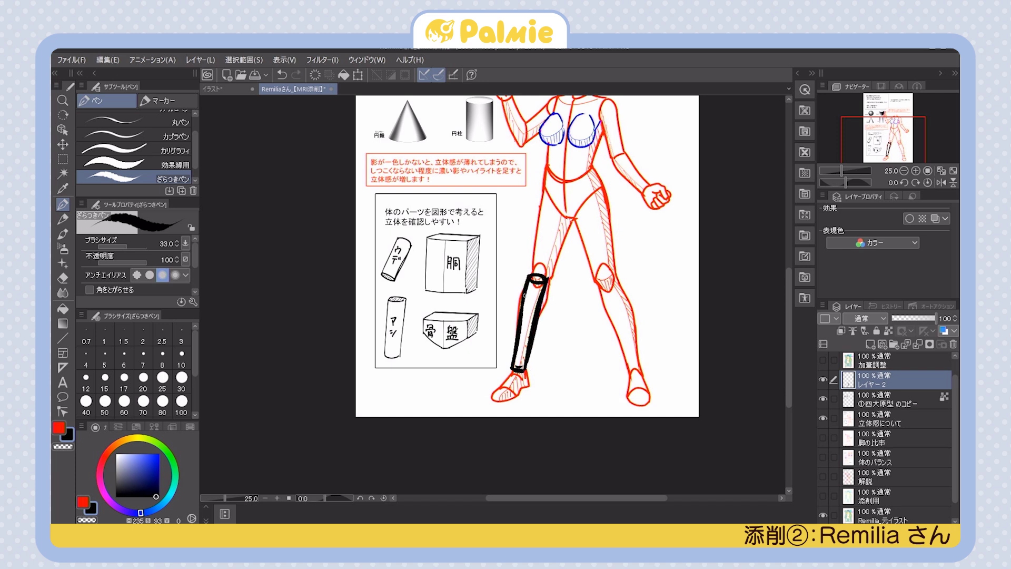
# Try adding curved calf contours around the lower-leg cylinder, and undo them together with the cylinder's strokes
pyautogui.moveTo(529, 281); pyautogui.dragTo(517, 326)
pyautogui.hotkey('ctrl', 'z')
pyautogui.moveTo(529, 278)
pyautogui.mouseDown()
pyautogui.moveTo(517, 338)
pyautogui.moveTo(546, 302)
pyautogui.mouseUp()
pyautogui.hotkey('ctrl', 'z')
pyautogui.hotkey('ctrl', 'z')
pyautogui.hotkey('ctrl', 'z')
pyautogui.hotkey('ctrl', 'z')
pyautogui.hotkey('ctrl', 'z')
pyautogui.hotkey('ctrl', 'z')
pyautogui.hotkey('ctrl', 'z')
pyautogui.hotkey('ctrl', 'z')
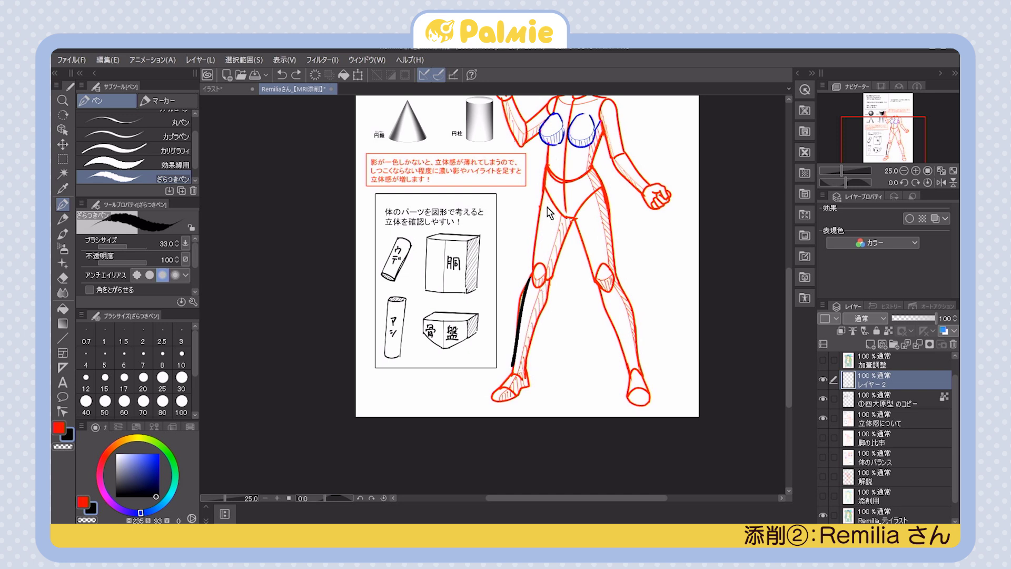
# Trace the outer thigh line and circle the knee on the raised-hand side in black, undoing each mark
pyautogui.moveTo(544, 186); pyautogui.dragTo(530, 272)
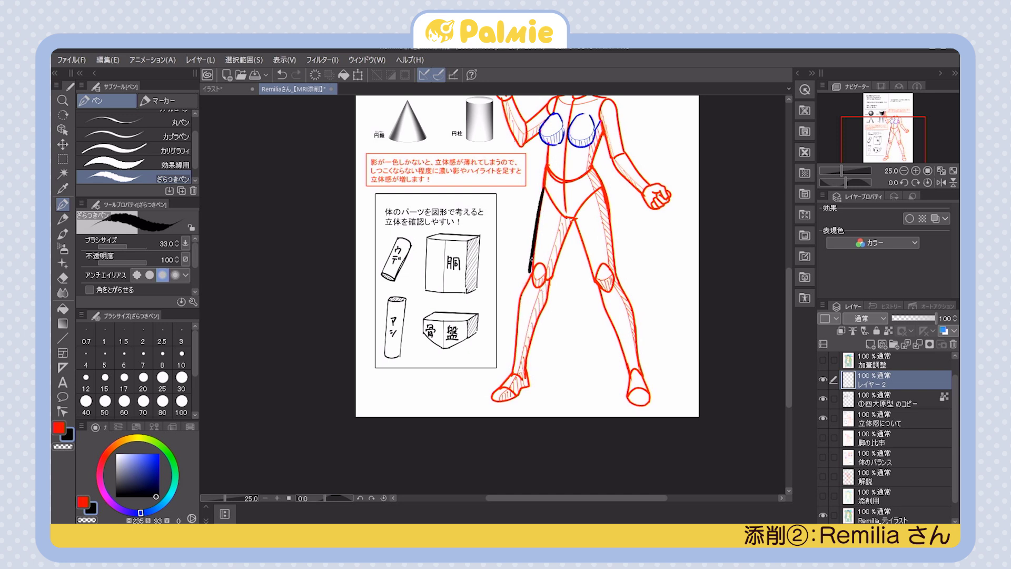
pyautogui.hotkey('ctrl', 'z')
pyautogui.moveTo(541, 291); pyautogui.dragTo(547, 297)
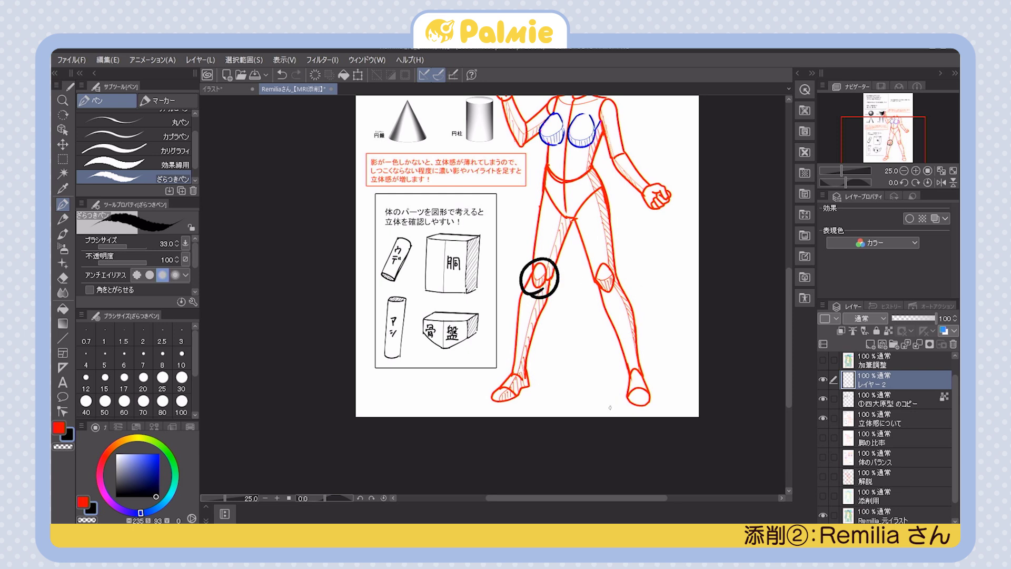
pyautogui.hotkey('ctrl', 'z')
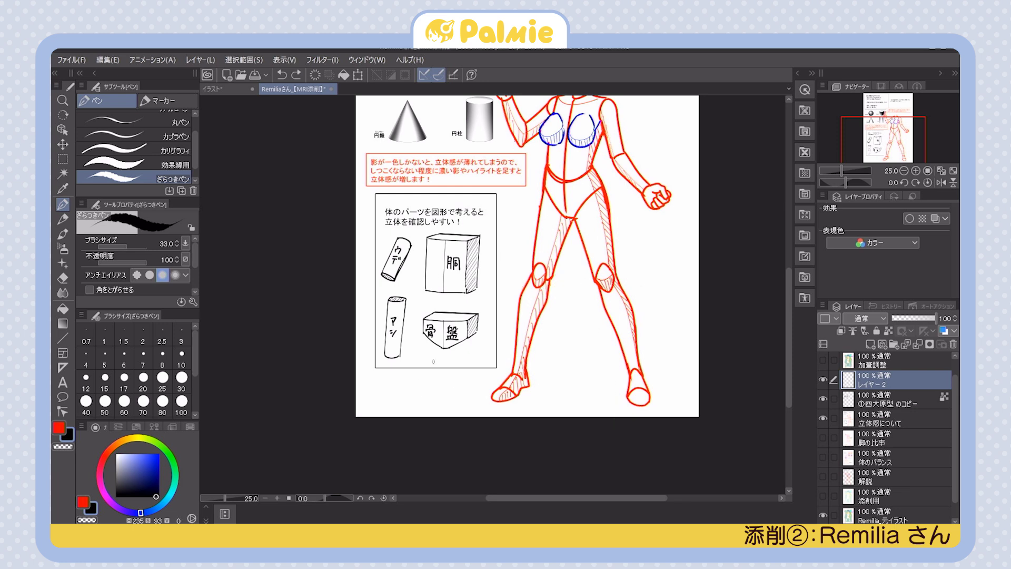
# Sketch separate black cylinders for the thigh and lower leg beside the raised-hand-side leg, and undo both
pyautogui.moveTo(510, 203)
pyautogui.mouseDown()
pyautogui.moveTo(508, 257)
pyautogui.moveTo(521, 258)
pyautogui.mouseUp()
pyautogui.moveTo(511, 204)
pyautogui.mouseDown()
pyautogui.moveTo(531, 196)
pyautogui.moveTo(508, 199)
pyautogui.mouseUp()
pyautogui.moveTo(508, 255); pyautogui.dragTo(523, 259)
pyautogui.moveTo(531, 204); pyautogui.dragTo(507, 200)
pyautogui.moveTo(510, 275)
pyautogui.mouseDown()
pyautogui.moveTo(502, 315)
pyautogui.moveTo(519, 274)
pyautogui.moveTo(504, 330)
pyautogui.moveTo(522, 270)
pyautogui.mouseUp()
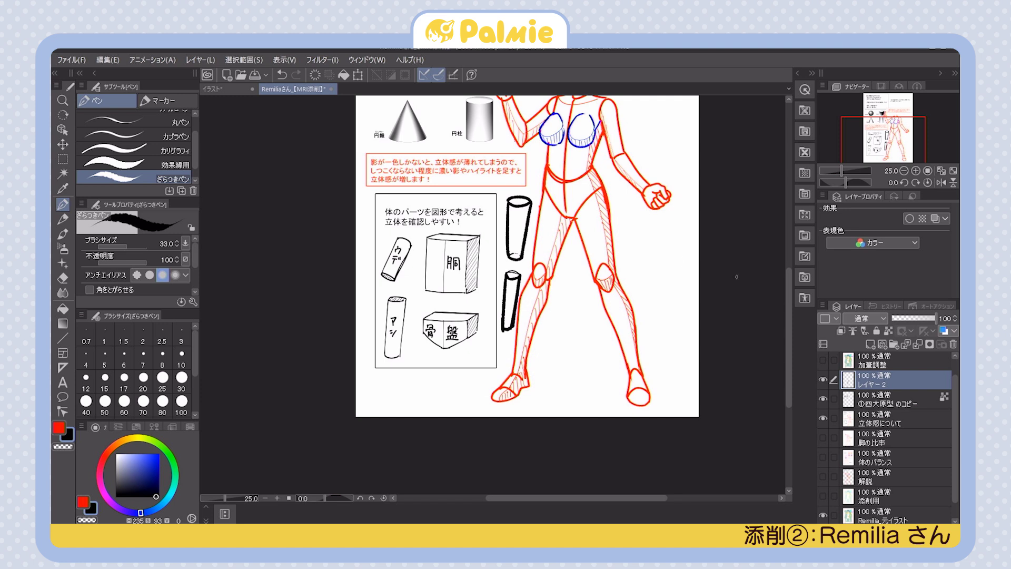
pyautogui.hotkey('ctrl', 'z')
pyautogui.hotkey('ctrl', 'z')
pyautogui.hotkey('ctrl', 'z')
pyautogui.hotkey('ctrl', 'z')
pyautogui.hotkey('ctrl', 'z')
pyautogui.hotkey('ctrl', 'z')
pyautogui.hotkey('ctrl', 'z')
pyautogui.hotkey('ctrl', 'z')
pyautogui.hotkey('ctrl', 'z')
pyautogui.hotkey('ctrl', 'z')
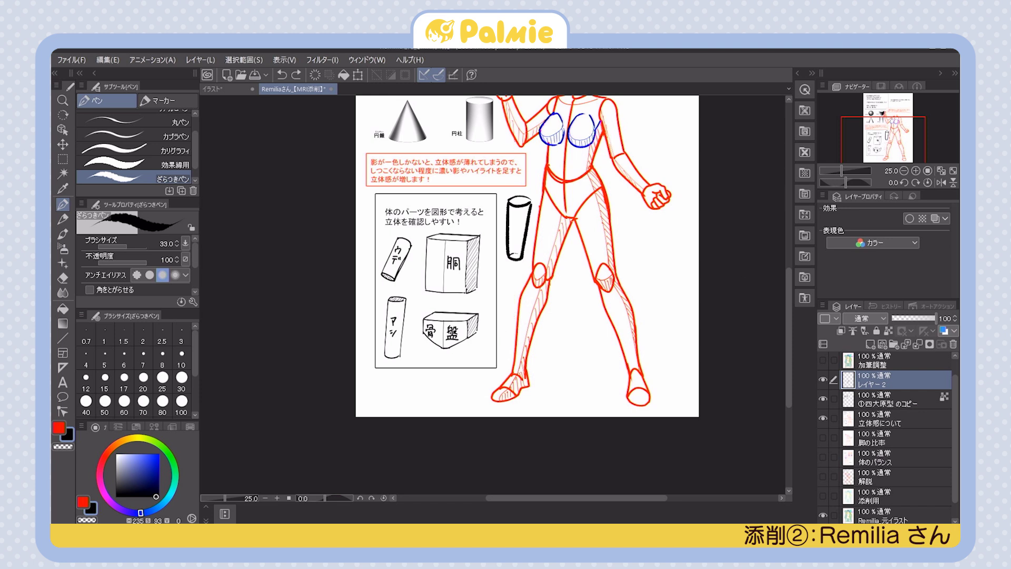
pyautogui.hotkey('ctrl', 'z')
pyautogui.hotkey('ctrl', 'z')
pyautogui.hotkey('ctrl', 'z')
pyautogui.hotkey('ctrl', 'z')
# Mark the heel and sole of the raised-hand-side foot with black strokes, and undo them
pyautogui.moveTo(562, 335); pyautogui.dragTo(569, 305)
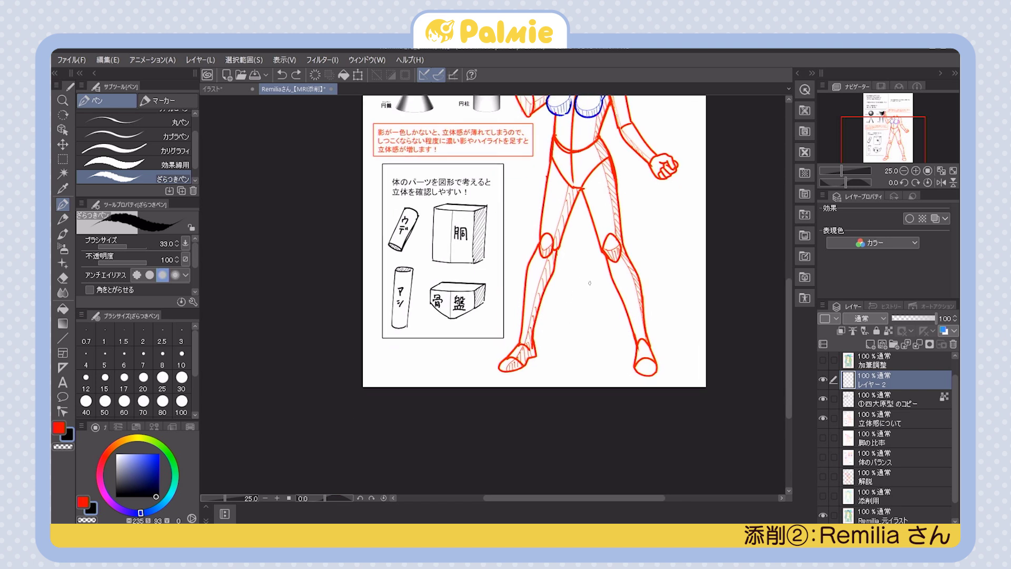
pyautogui.moveTo(546, 342); pyautogui.dragTo(550, 341)
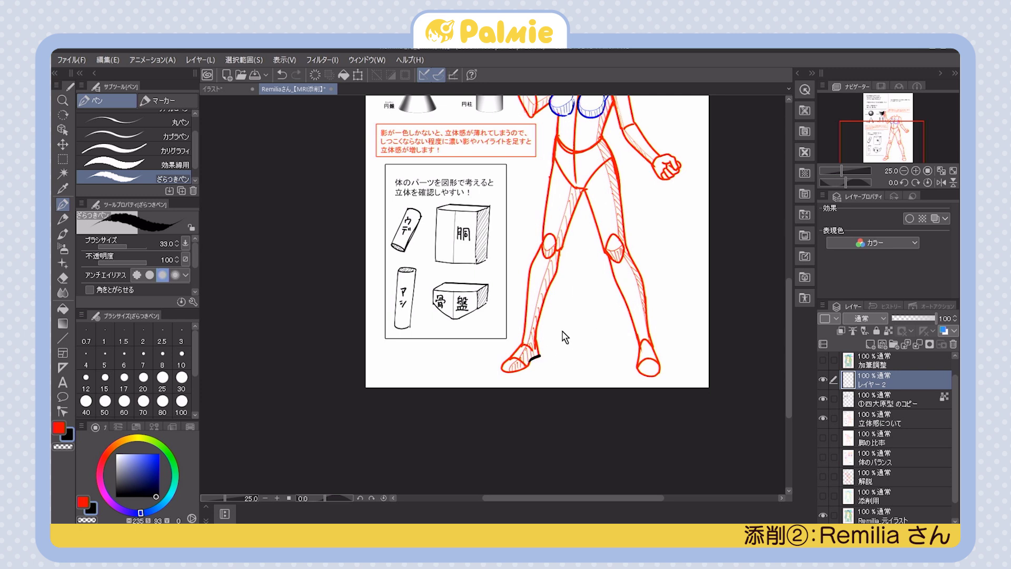
pyautogui.moveTo(541, 357)
pyautogui.mouseDown()
pyautogui.moveTo(524, 344)
pyautogui.moveTo(511, 359)
pyautogui.moveTo(522, 370)
pyautogui.mouseUp()
pyautogui.hotkey('ctrl', 'z')
pyautogui.hotkey('ctrl', 'z')
pyautogui.hotkey('ctrl', 'z')
pyautogui.hotkey('ctrl', 'z')
# Sketch a black lower-leg cylinder in the space between the figure's legs, undoing the rough strokes
pyautogui.hotkey('ctrl', 'z')
pyautogui.moveTo(573, 277)
pyautogui.mouseDown()
pyautogui.moveTo(570, 316)
pyautogui.moveTo(581, 293)
pyautogui.moveTo(596, 292)
pyautogui.moveTo(574, 346)
pyautogui.moveTo(582, 345)
pyautogui.moveTo(592, 291)
pyautogui.moveTo(578, 349)
pyautogui.moveTo(549, 361)
pyautogui.moveTo(576, 367)
pyautogui.moveTo(550, 361)
pyautogui.moveTo(576, 365)
pyautogui.moveTo(549, 363)
pyautogui.moveTo(547, 373)
pyautogui.moveTo(590, 359)
pyautogui.mouseUp()
# Draw a box-shaped foot in black beneath the lower-leg cylinder, correcting stray lines
pyautogui.hotkey('ctrl', 'z')
pyautogui.hotkey('ctrl', 'z')
pyautogui.hotkey('ctrl', 'z')
pyautogui.hotkey('ctrl', 'z')
pyautogui.hotkey('ctrl', 'z')
pyautogui.hotkey('ctrl', 'z')
pyautogui.hotkey('ctrl', 'z')
pyautogui.hotkey('ctrl', 'z')
pyautogui.moveTo(591, 346); pyautogui.dragTo(590, 358)
pyautogui.moveTo(584, 345); pyautogui.dragTo(589, 346)
pyautogui.hotkey('ctrl', 'z')
pyautogui.moveTo(589, 346)
pyautogui.mouseDown()
pyautogui.moveTo(572, 365)
pyautogui.moveTo(589, 368)
pyautogui.moveTo(557, 371)
pyautogui.moveTo(575, 376)
pyautogui.moveTo(584, 365)
pyautogui.moveTo(577, 350)
pyautogui.moveTo(559, 354)
pyautogui.mouseUp()
pyautogui.press('x')
pyautogui.keyDown('alt'); pyautogui.click(615, 318); pyautogui.keyUp('alt')
pyautogui.press('x')
pyautogui.hotkey('ctrl', 'z')
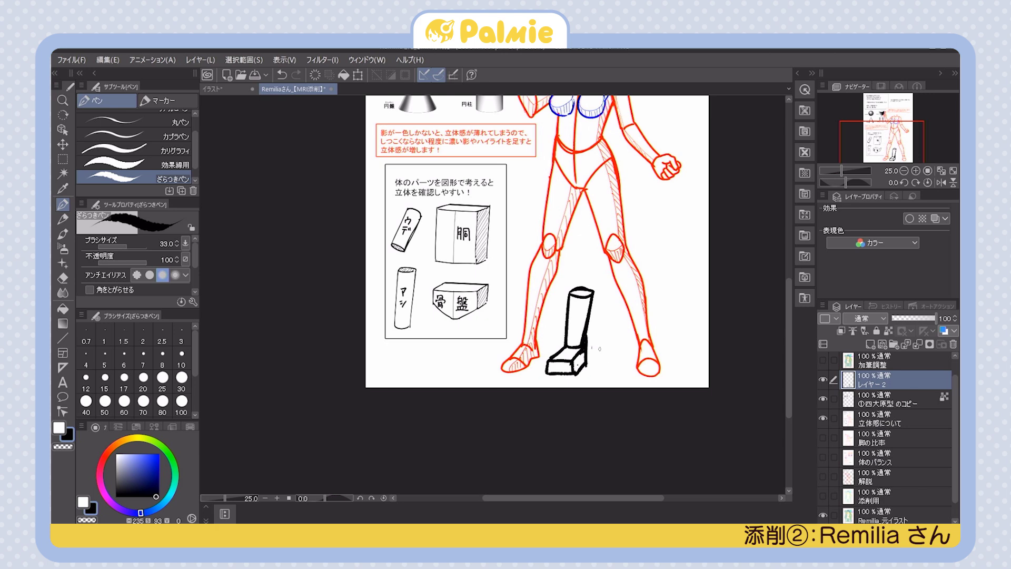
# Circle the toe of the raised-hand-side foot in black, and undo the mark
pyautogui.scroll(4, 591, 345)
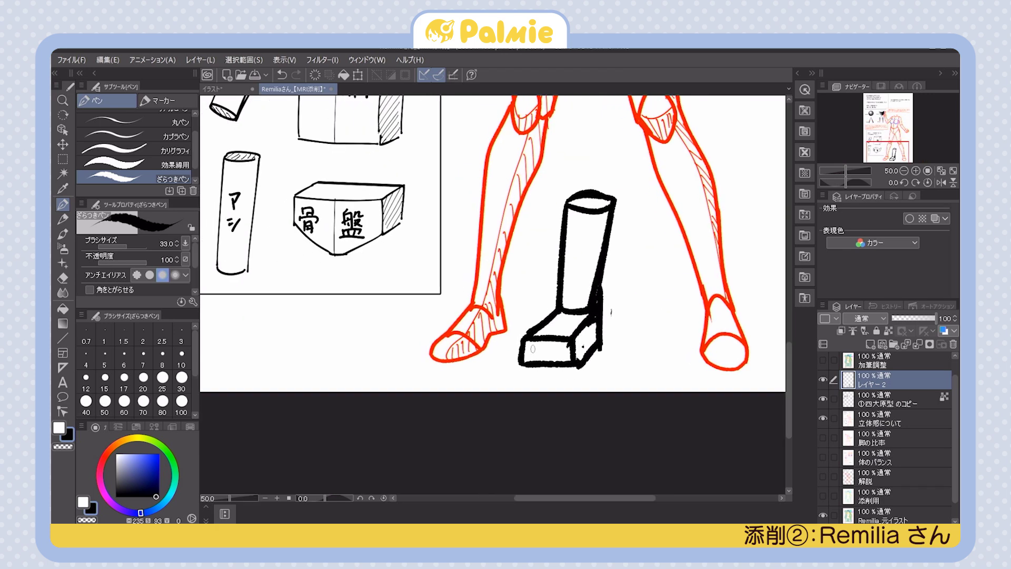
pyautogui.moveTo(441, 359); pyautogui.dragTo(441, 356)
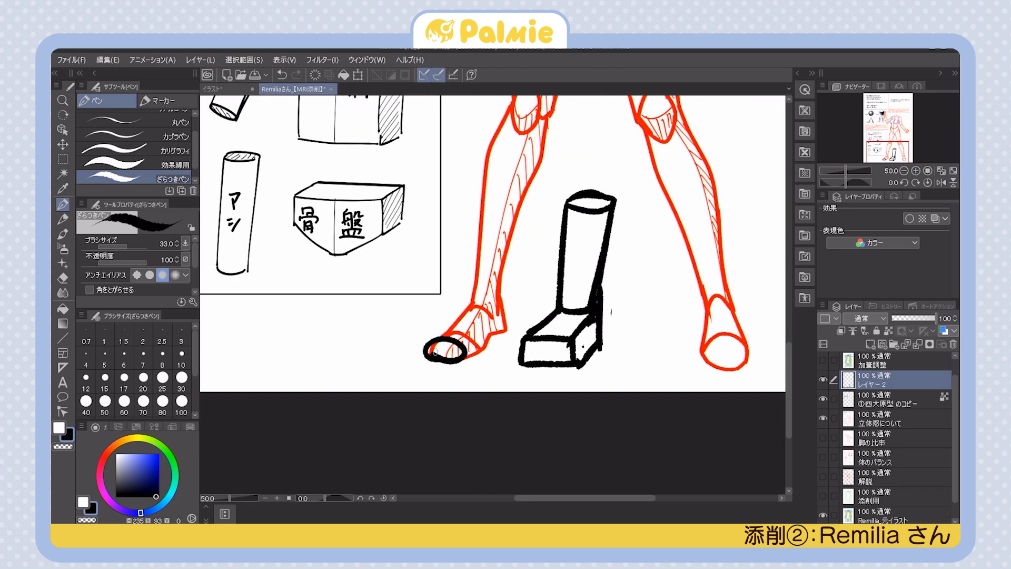
pyautogui.hotkey('ctrl', 'z')
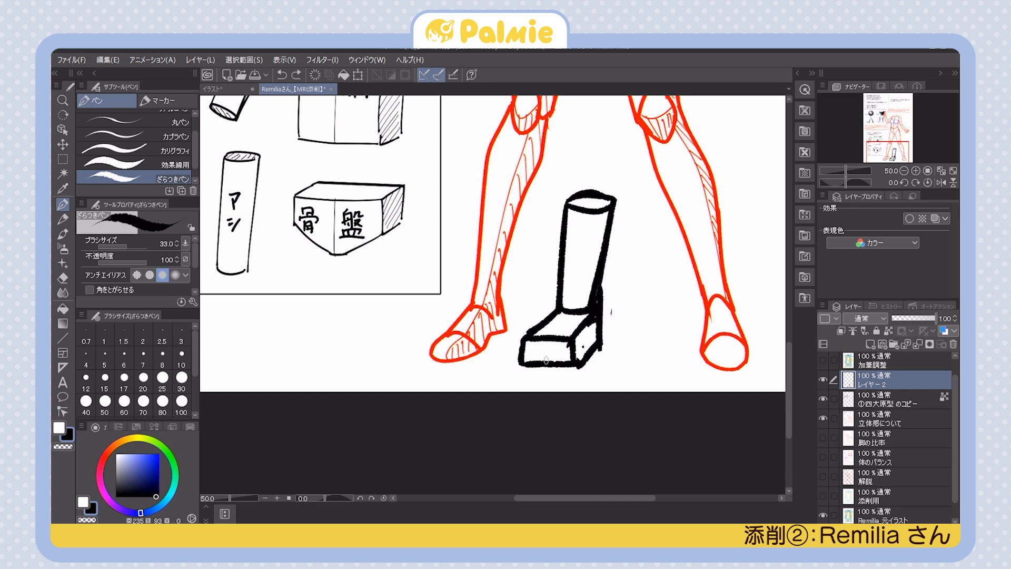
# Try hatching the front face of the box-shaped foot with diagonal strokes, and undo them
pyautogui.moveTo(540, 343); pyautogui.dragTo(534, 360)
pyautogui.moveTo(549, 345); pyautogui.dragTo(541, 360)
pyautogui.moveTo(559, 343); pyautogui.dragTo(548, 360)
pyautogui.moveTo(566, 343); pyautogui.dragTo(556, 360)
pyautogui.hotkey('ctrl', 'z')
pyautogui.hotkey('ctrl', 'z')
pyautogui.hotkey('ctrl', 'z')
pyautogui.hotkey('ctrl', 'z')
# Lower the front edge of the box-shaped foot and fill the reduced front face with black hatching
pyautogui.moveTo(523, 351)
pyautogui.mouseDown()
pyautogui.moveTo(569, 351)
pyautogui.moveTo(525, 362)
pyautogui.mouseUp()
pyautogui.press('x')
pyautogui.press('x')
pyautogui.moveTo(538, 354)
pyautogui.mouseDown()
pyautogui.moveTo(533, 362)
pyautogui.moveTo(548, 363)
pyautogui.mouseUp()
pyautogui.moveTo(560, 351)
pyautogui.mouseDown()
pyautogui.moveTo(556, 363)
pyautogui.moveTo(567, 362)
pyautogui.moveTo(526, 338)
pyautogui.moveTo(565, 340)
pyautogui.mouseUp()
pyautogui.press('x')
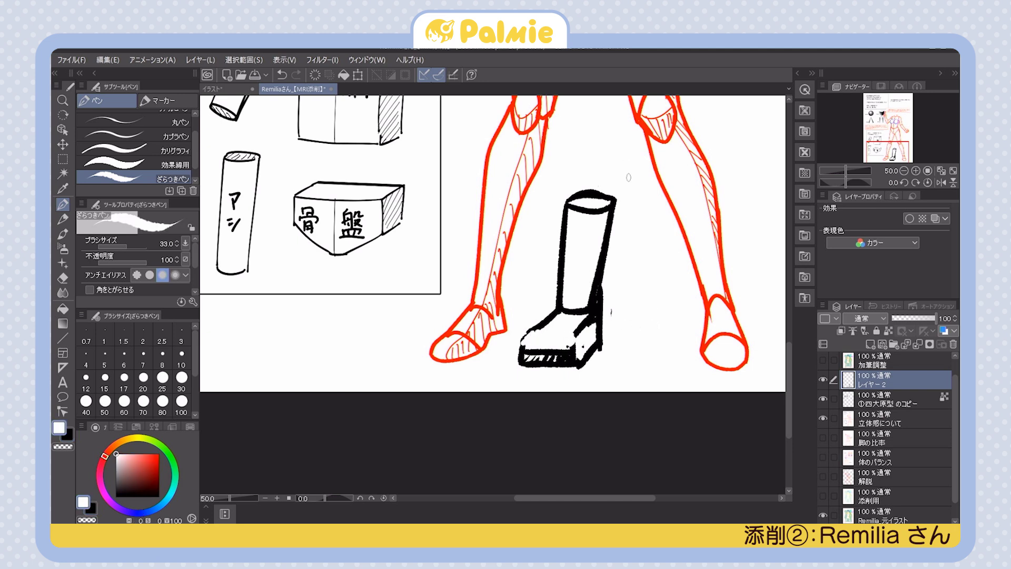
# Clean up the foot block's sloping top and side edges, alternating between black and white strokes
pyautogui.press('x')
pyautogui.moveTo(557, 310)
pyautogui.mouseDown()
pyautogui.moveTo(524, 348)
pyautogui.moveTo(560, 308)
pyautogui.moveTo(518, 350)
pyautogui.moveTo(549, 310)
pyautogui.mouseUp()
pyautogui.press('x')
pyautogui.press('x')
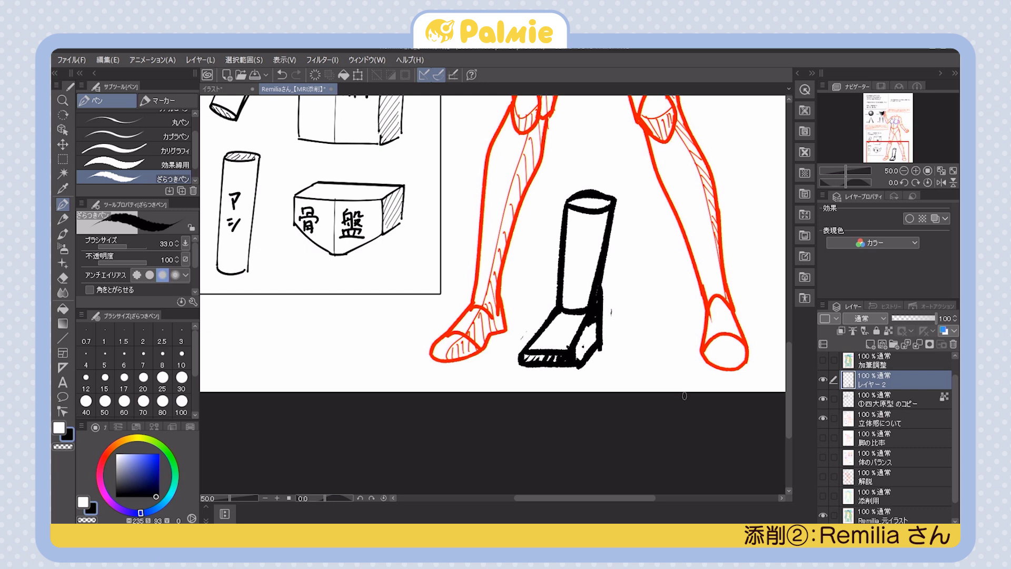
pyautogui.press('x')
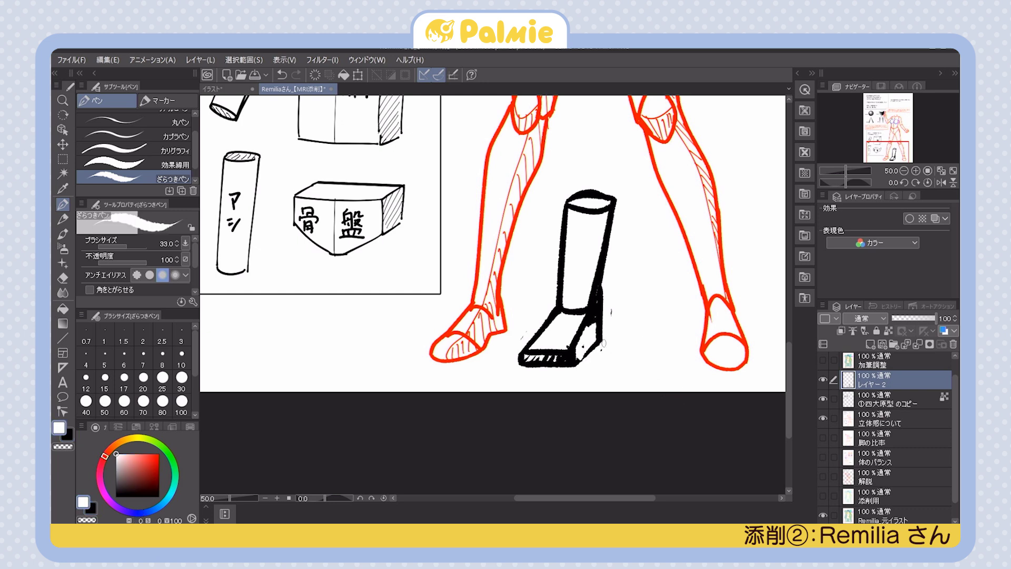
pyautogui.press('x')
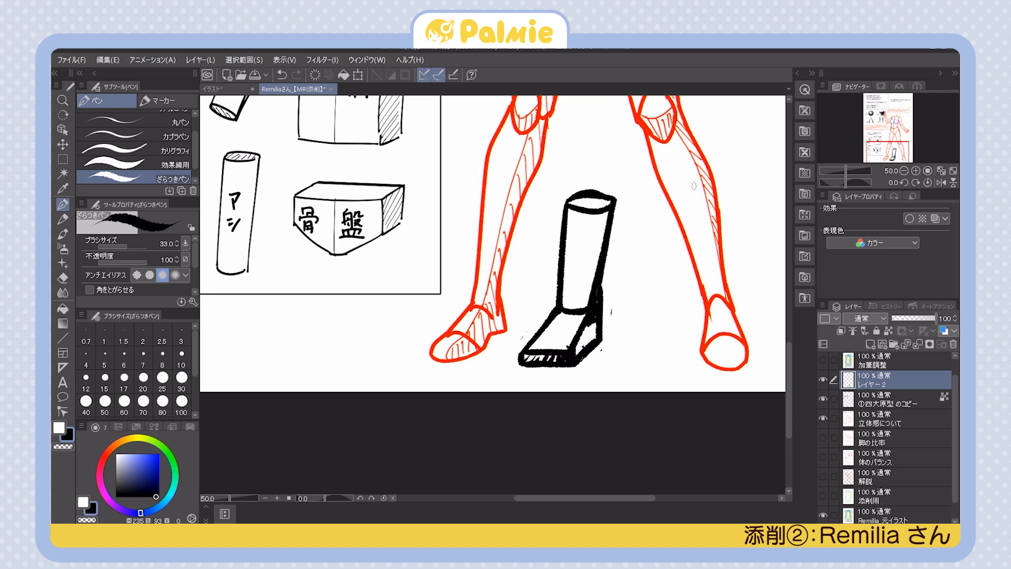
# Reduce the pen's brush size to 17 and try a shadow boundary line down the leg cylinder, undoing it
pyautogui.moveTo(650, 306); pyautogui.dragTo(641, 340)
pyautogui.scroll(-1, 648, 285)
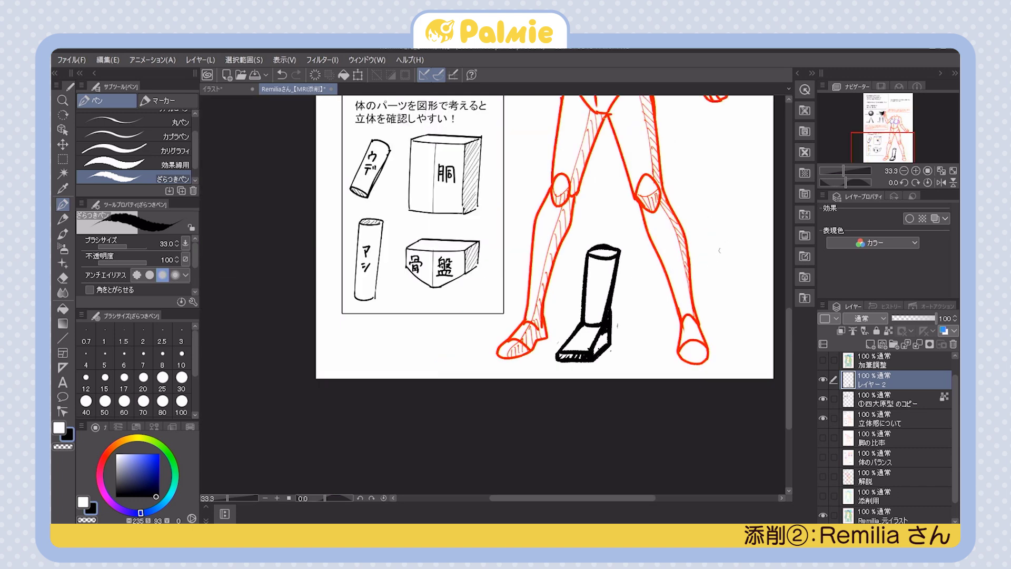
pyautogui.moveTo(719, 240); pyautogui.dragTo(715, 339)
pyautogui.moveTo(728, 300); pyautogui.dragTo(725, 362)
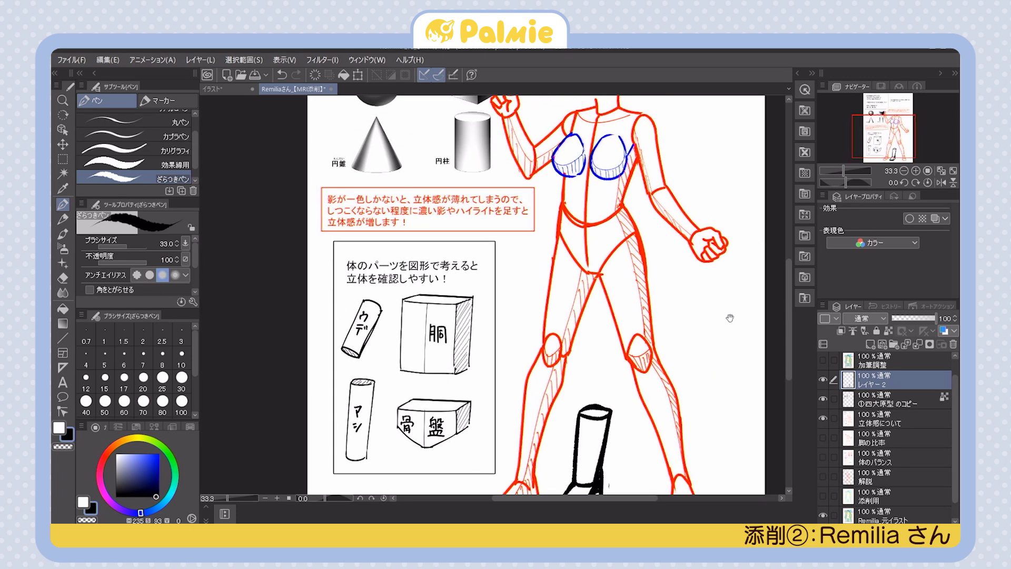
pyautogui.scroll(-2, 729, 320)
pyautogui.moveTo(623, 311); pyautogui.dragTo(616, 373)
pyautogui.hotkey('ctrl', 'z')
pyautogui.press('[')
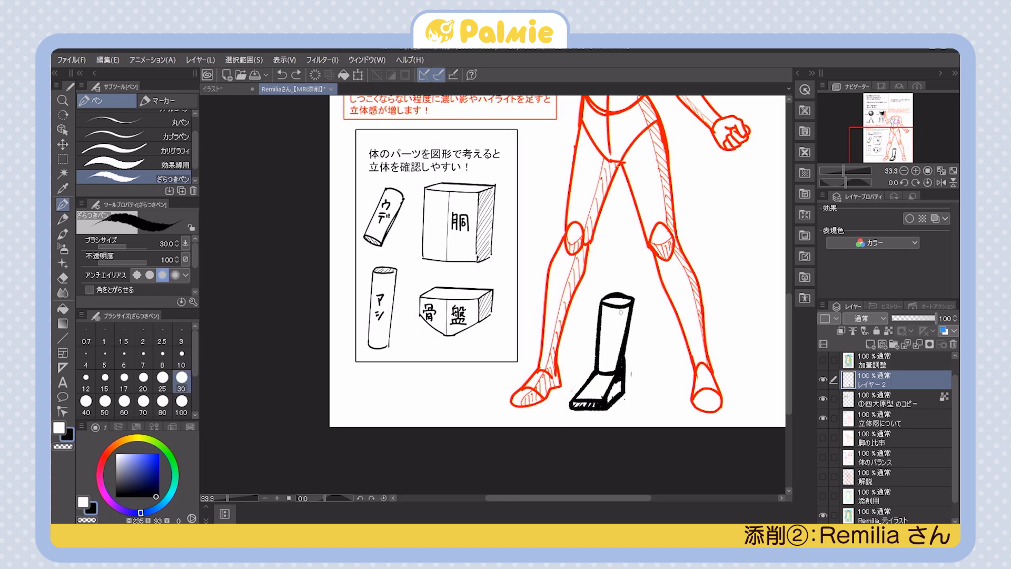
pyautogui.press('[')
pyautogui.press('[')
pyautogui.press('[')
pyautogui.moveTo(622, 307); pyautogui.dragTo(615, 370)
pyautogui.hotkey('ctrl', 'z')
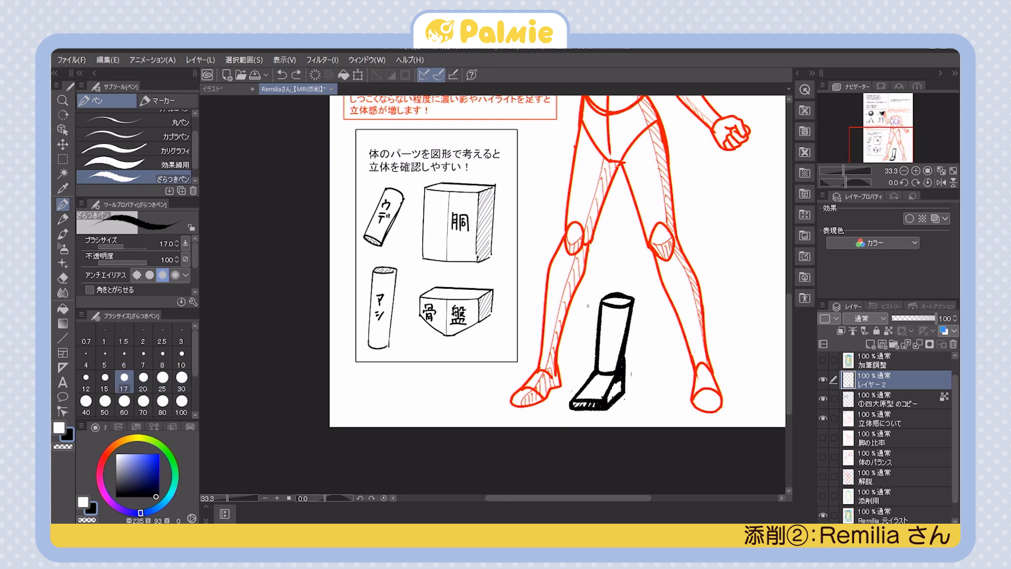
# Draw a light source with rays beside the raised-hand-side knee and an arrow pointing down at the cylinder
pyautogui.moveTo(599, 257); pyautogui.dragTo(611, 290)
pyautogui.moveTo(596, 232)
pyautogui.mouseDown()
pyautogui.moveTo(586, 246)
pyautogui.moveTo(617, 238)
pyautogui.moveTo(613, 249)
pyautogui.mouseUp()
pyautogui.moveTo(584, 254); pyautogui.dragTo(566, 263)
# Try marking the lit and shaded areas of the leg cylinder with lines, and undo them
pyautogui.moveTo(640, 336); pyautogui.dragTo(610, 364)
pyautogui.hotkey('ctrl', 'z')
pyautogui.moveTo(620, 303); pyautogui.dragTo(610, 366)
pyautogui.moveTo(603, 311); pyautogui.dragTo(601, 343)
pyautogui.hotkey('ctrl', 'z')
pyautogui.hotkey('ctrl', 'z')
pyautogui.hotkey('ctrl', 'z')
pyautogui.hotkey('ctrl', 'z')
pyautogui.hotkey('ctrl', 'z')
# Hatch the shadow side of the leg cylinder and foot block, and add an arrow to the foot's top face
pyautogui.moveTo(626, 301); pyautogui.dragTo(618, 316)
pyautogui.moveTo(630, 304); pyautogui.dragTo(617, 327)
pyautogui.moveTo(624, 321); pyautogui.dragTo(611, 349)
pyautogui.moveTo(621, 344)
pyautogui.mouseDown()
pyautogui.moveTo(607, 365)
pyautogui.moveTo(581, 361)
pyautogui.moveTo(590, 371)
pyautogui.mouseUp()
pyautogui.moveTo(579, 370); pyautogui.dragTo(590, 370)
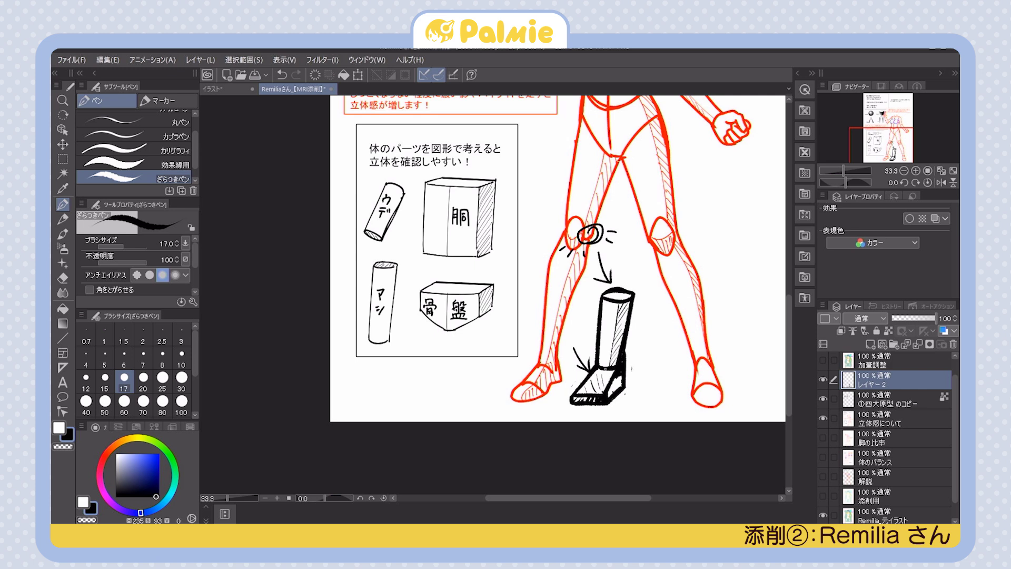
pyautogui.moveTo(618, 380); pyautogui.dragTo(610, 395)
pyautogui.moveTo(623, 373); pyautogui.dragTo(620, 387)
# Hide the layers レイヤー2, ①四大原型 のコピー and 立体感について, and fit the original illustration in view
pyautogui.scroll(8, 706, 303)
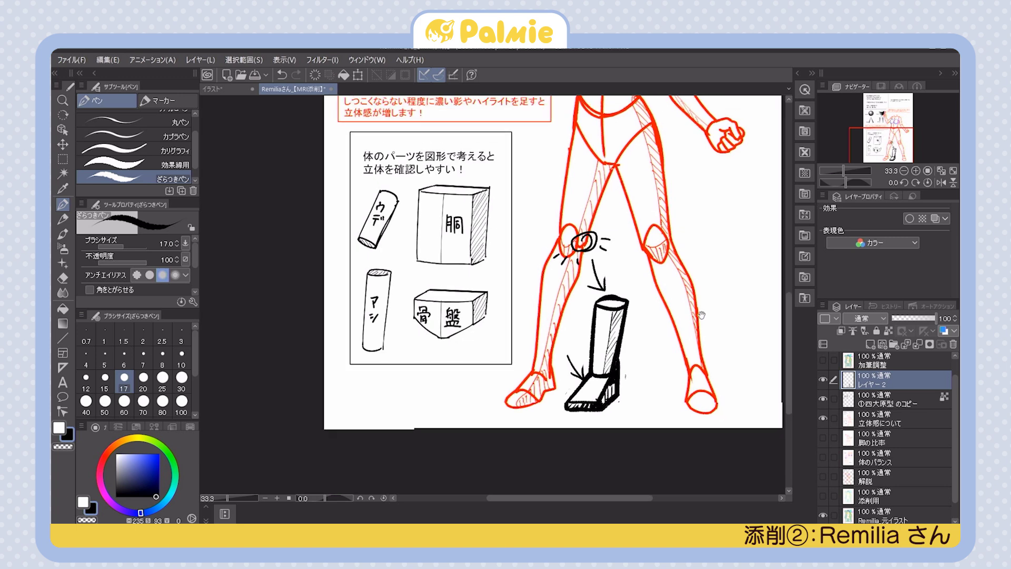
pyautogui.moveTo(719, 399); pyautogui.dragTo(703, 226)
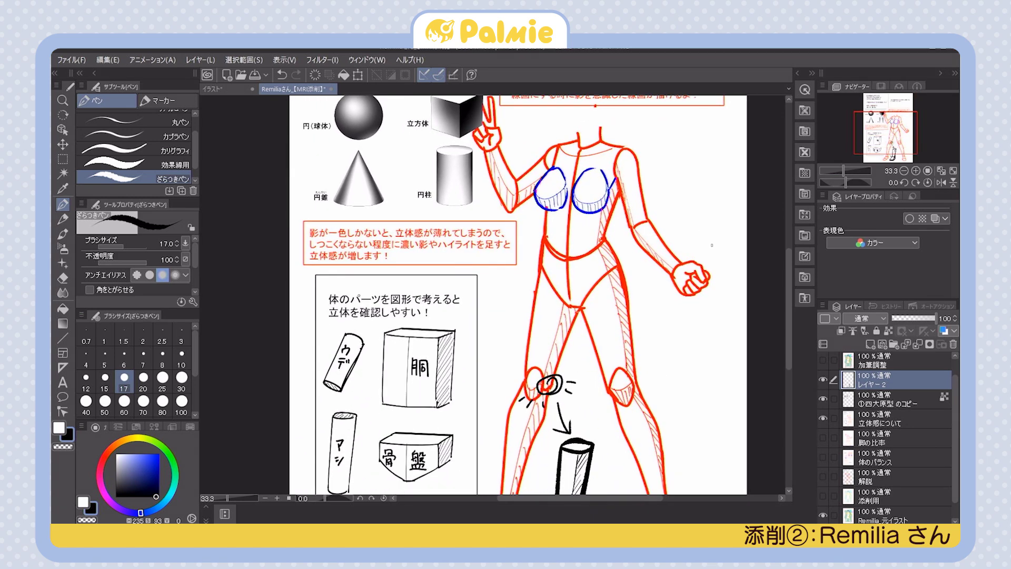
pyautogui.keyDown('alt'); pyautogui.click(731, 248); pyautogui.keyUp('alt')
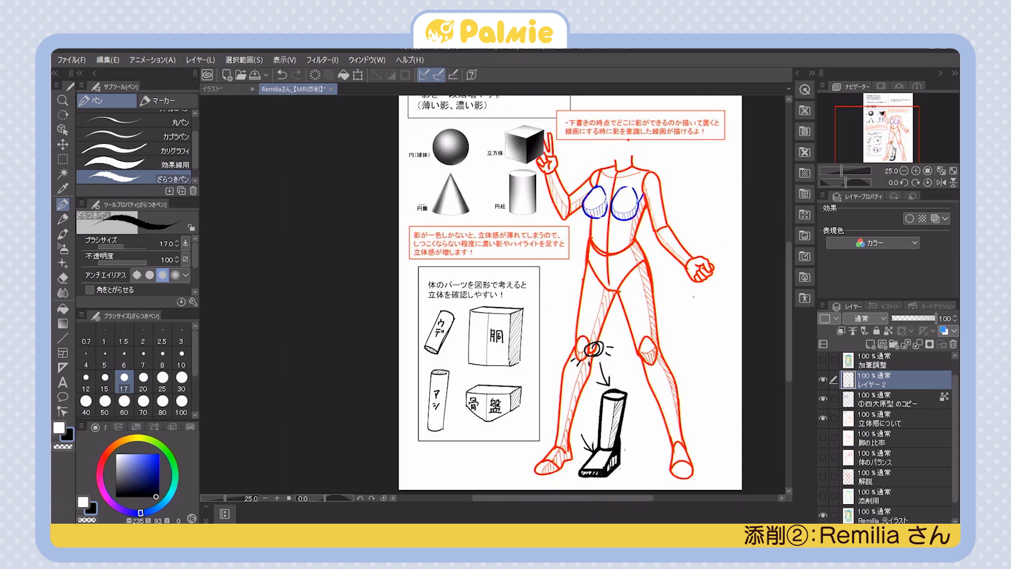
pyautogui.moveTo(696, 340); pyautogui.dragTo(665, 296)
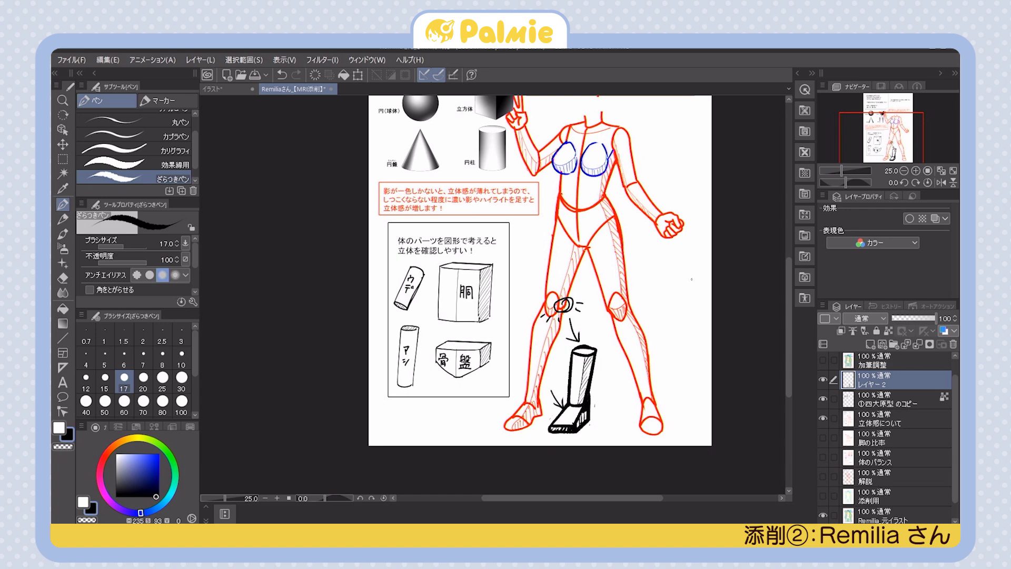
pyautogui.moveTo(691, 279); pyautogui.dragTo(680, 303)
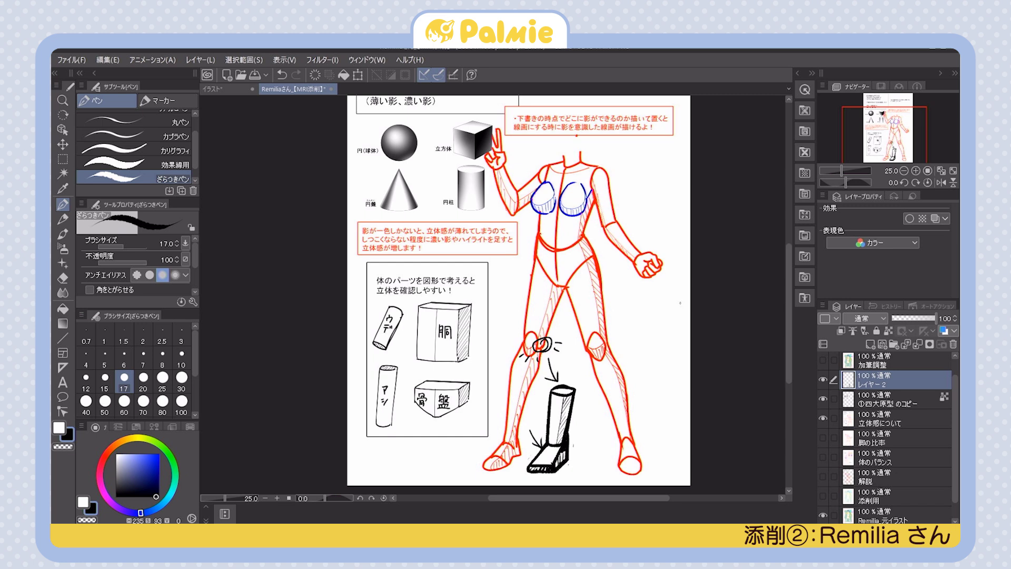
pyautogui.click(823, 380)
pyautogui.click(823, 419)
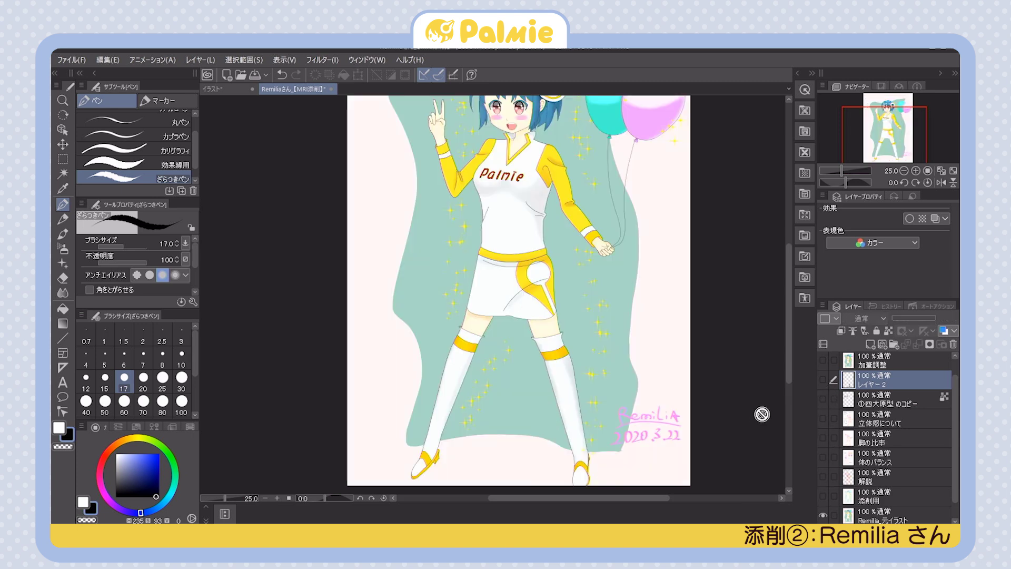
pyautogui.hotkey('ctrl', '0')
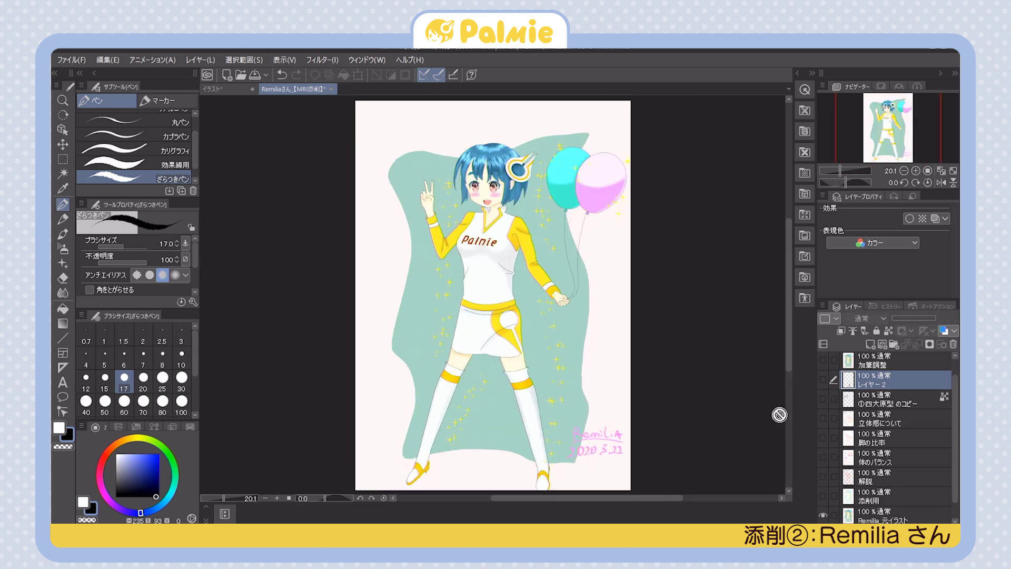
pyautogui.moveTo(576, 311); pyautogui.dragTo(588, 292)
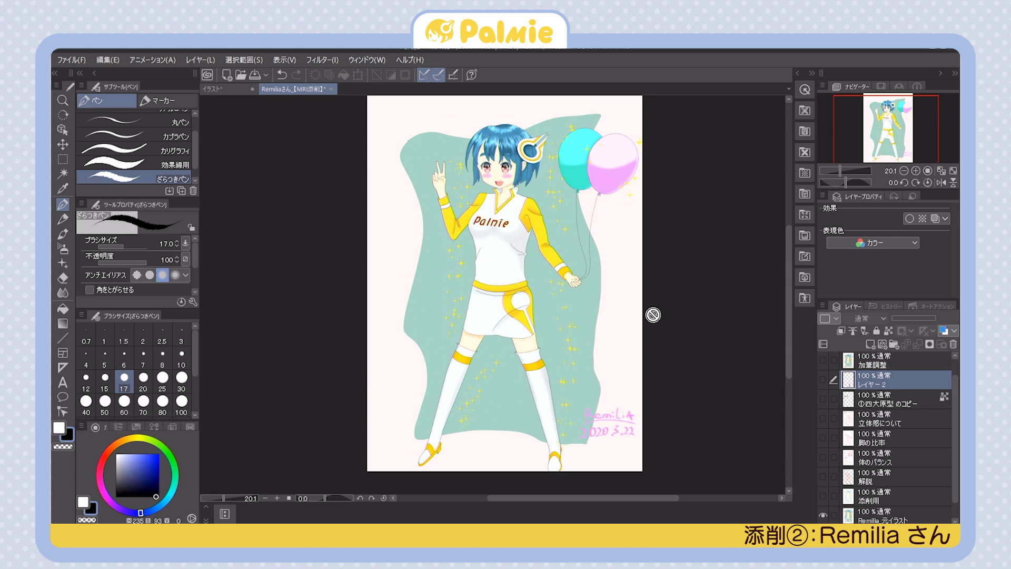
# Show the 体のバランス layer briefly, hide it again, and show the 解説 layer over the original illustration
pyautogui.click(823, 457)
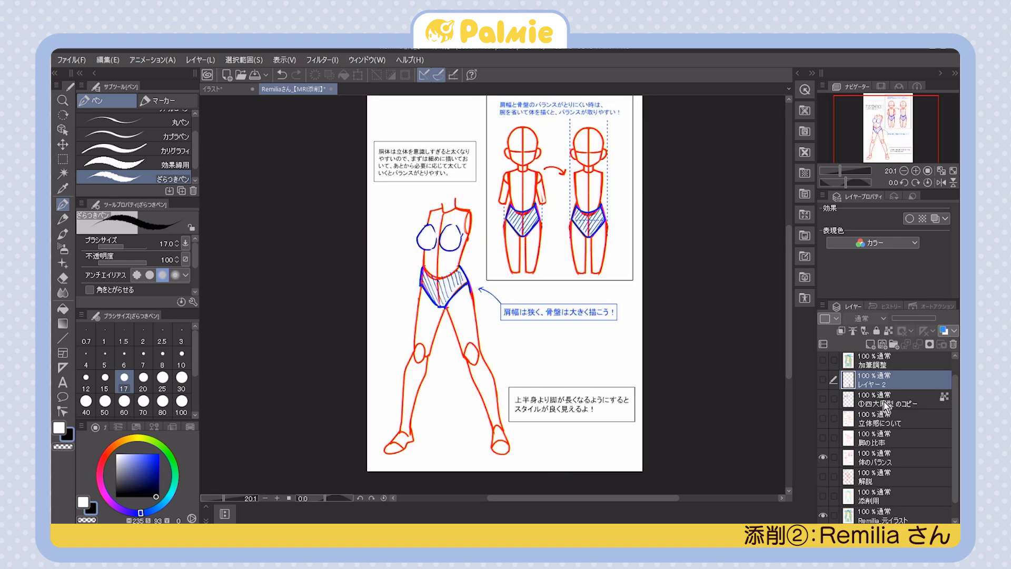
pyautogui.click(823, 456)
pyautogui.click(823, 476)
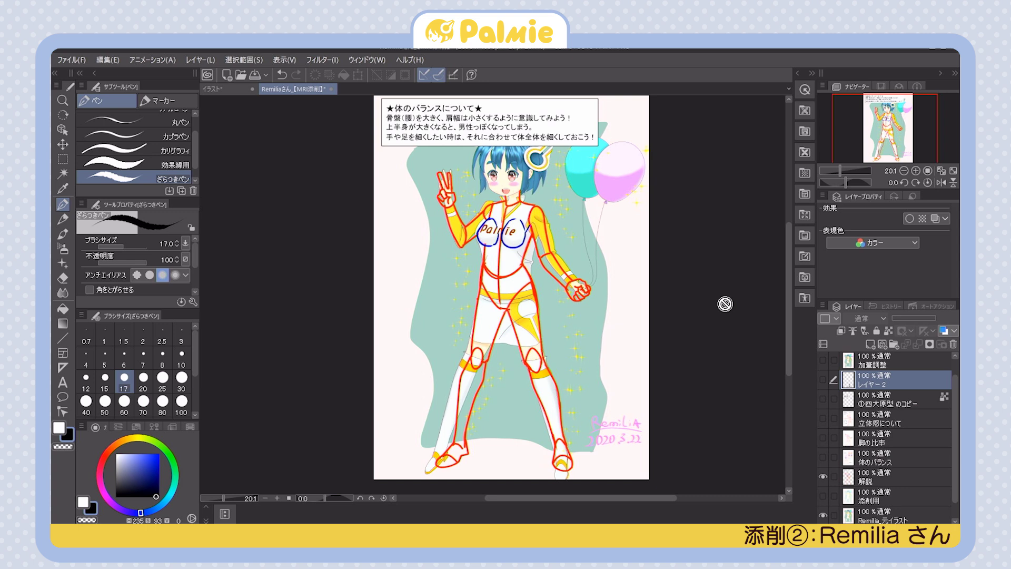
pyautogui.press('p')
pyautogui.press('p')
pyautogui.moveTo(616, 274); pyautogui.dragTo(630, 275)
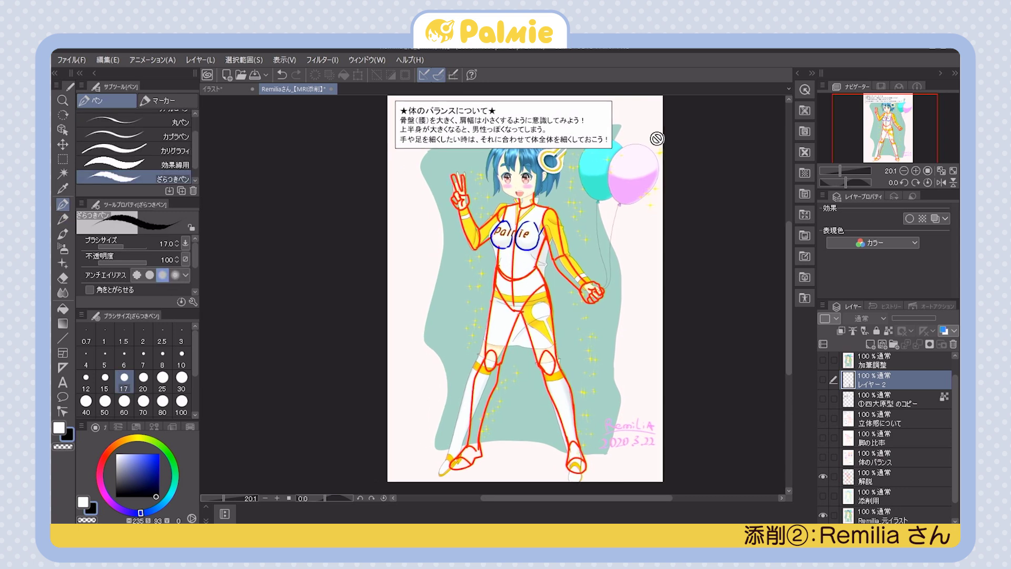
# Add a new raster layer and draw a blue male pictogram, a circle above a filled inverted triangle, beside the girl's lowered hand
pyautogui.click(870, 344)
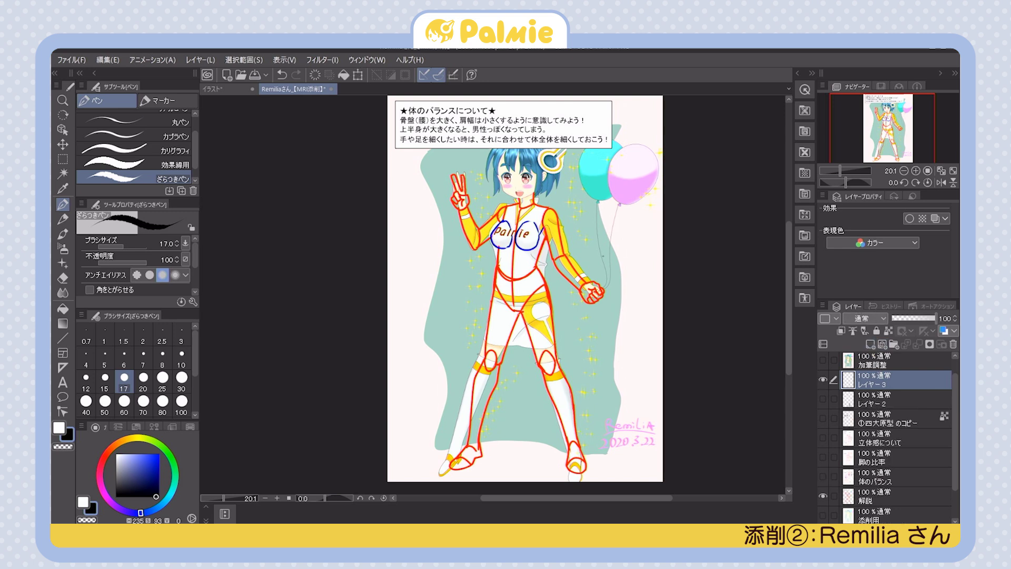
pyautogui.moveTo(154, 452); pyautogui.dragTo(169, 427)
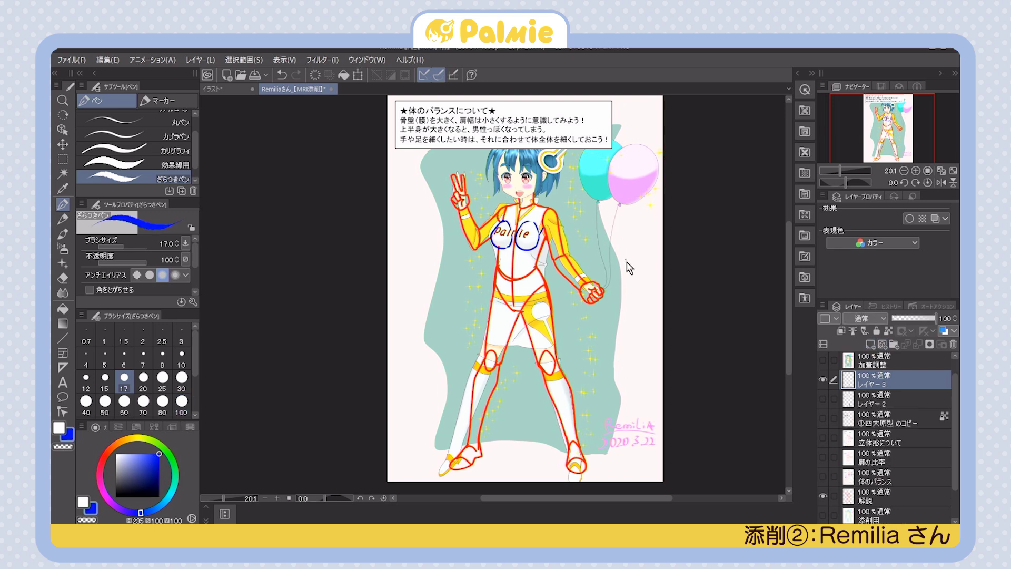
pyautogui.moveTo(625, 259); pyautogui.dragTo(627, 261)
pyautogui.click(626, 260)
pyautogui.click(620, 272)
pyautogui.moveTo(623, 273)
pyautogui.mouseDown()
pyautogui.moveTo(625, 299)
pyautogui.moveTo(627, 288)
pyautogui.mouseUp()
# Pick the sketch's red and draw a female pictogram, a circle above an upright triangle, beside the blue one
pyautogui.keyDown('alt'); pyautogui.click(556, 261); pyautogui.keyUp('alt')
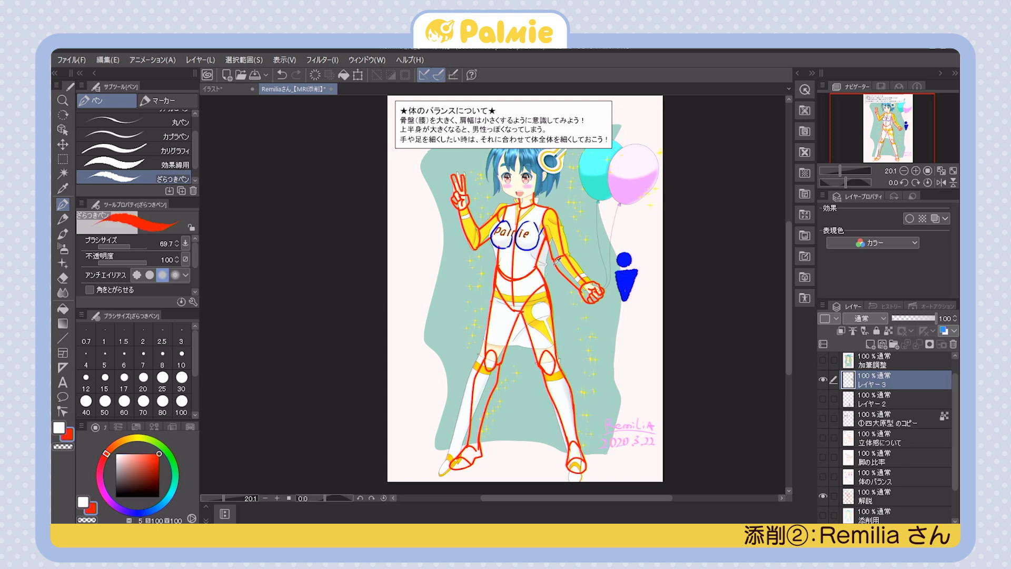
pyautogui.moveTo(655, 263)
pyautogui.mouseDown()
pyautogui.moveTo(640, 292)
pyautogui.moveTo(659, 290)
pyautogui.moveTo(655, 273)
pyautogui.moveTo(677, 287)
pyautogui.moveTo(650, 288)
pyautogui.mouseUp()
pyautogui.hotkey('ctrl', 'z')
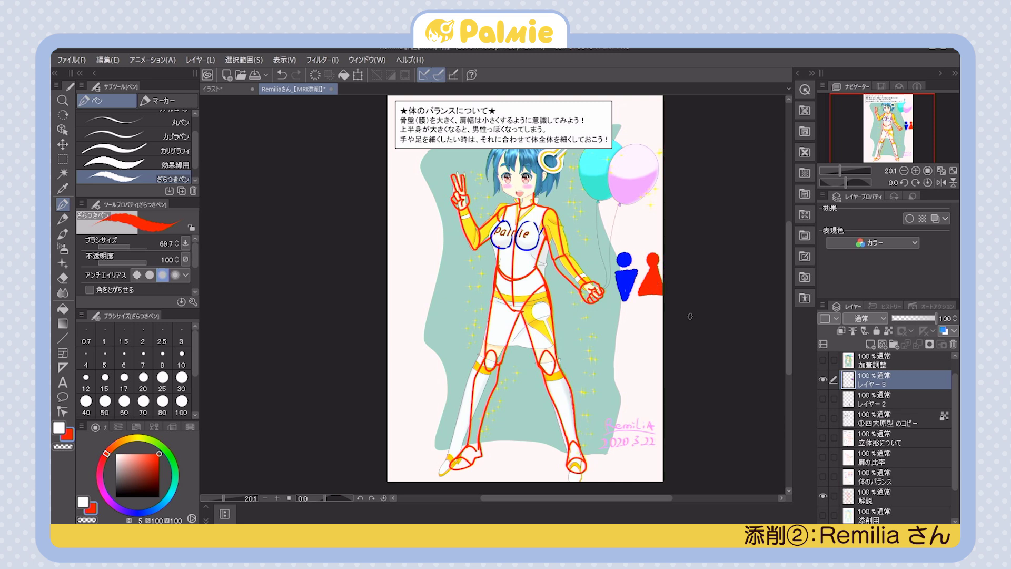
# Set the pen size to 30 and undo both the red and blue pictograms
pyautogui.click(182, 378)
pyautogui.hotkey('ctrl', 'z')
pyautogui.hotkey('ctrl', 'z')
pyautogui.hotkey('ctrl', 'z')
pyautogui.hotkey('ctrl', 'z')
pyautogui.hotkey('ctrl', 'z')
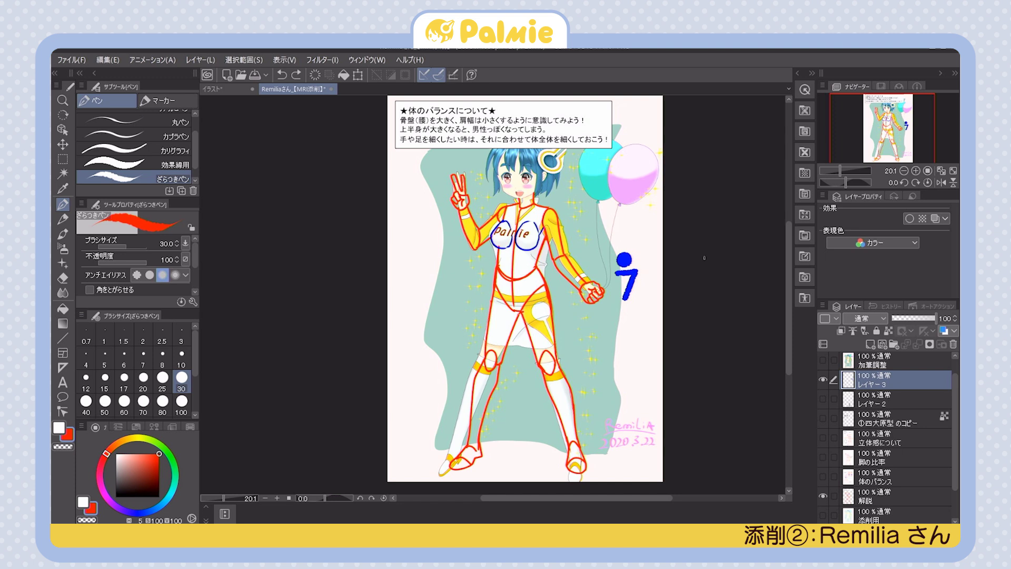
pyautogui.hotkey('ctrl', 'z')
pyautogui.hotkey('ctrl', 'z')
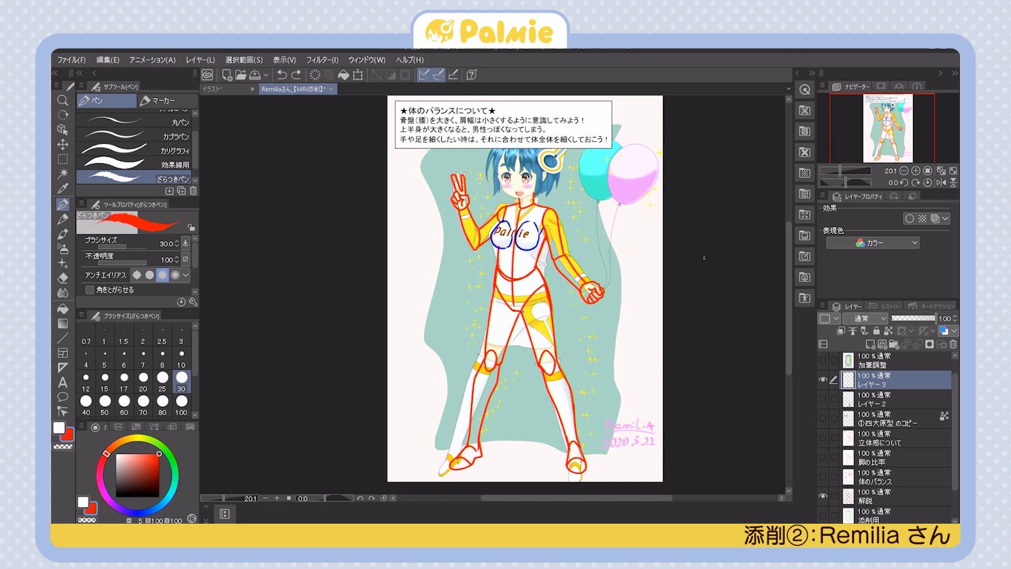
# Hide レイヤー3 and 解説, and show the 体のバランス layer with its whole page in view
pyautogui.moveTo(674, 316); pyautogui.dragTo(670, 319)
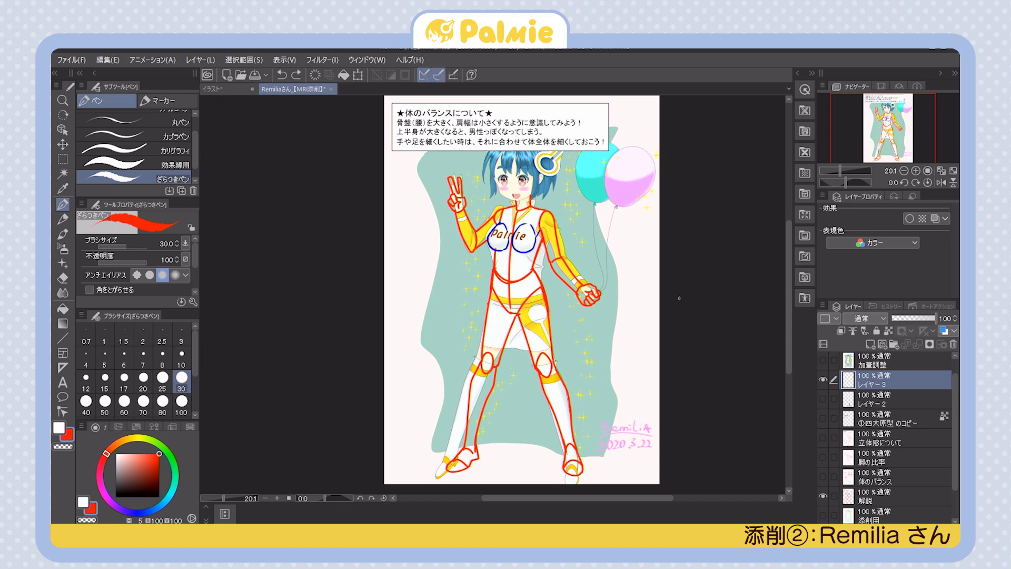
pyautogui.click(823, 380)
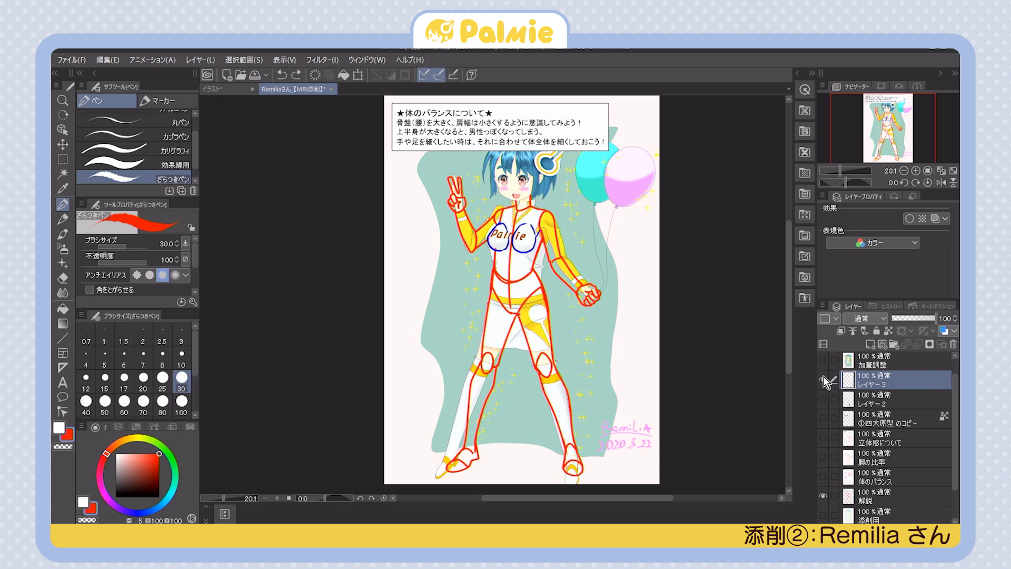
pyautogui.click(823, 495)
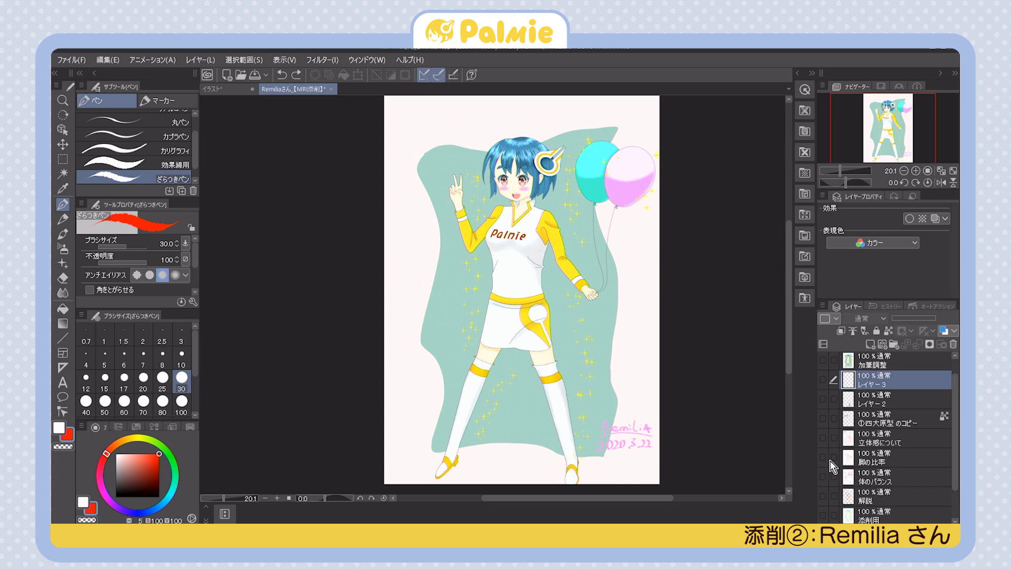
pyautogui.scroll(-2, 595, 325)
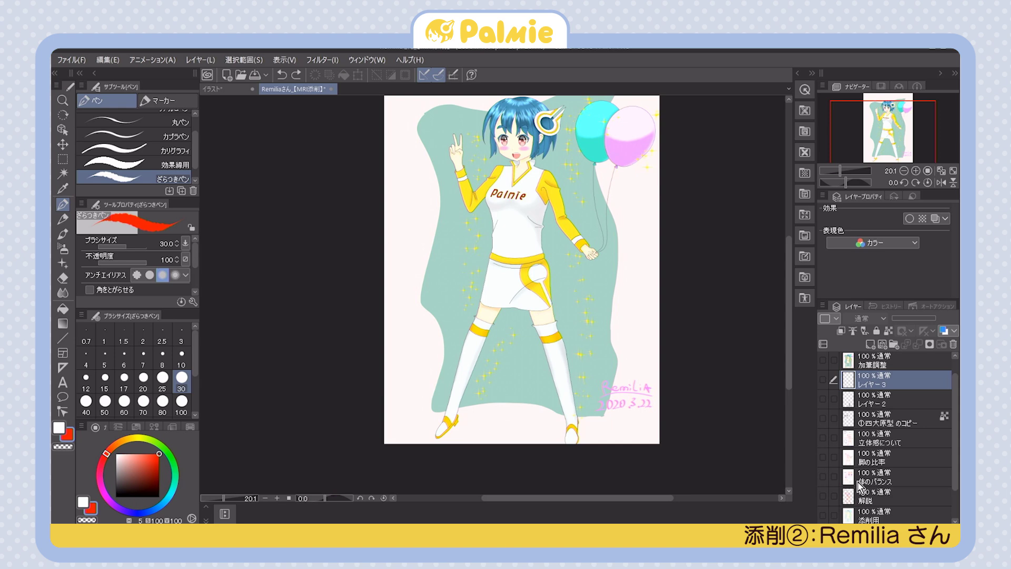
pyautogui.click(824, 476)
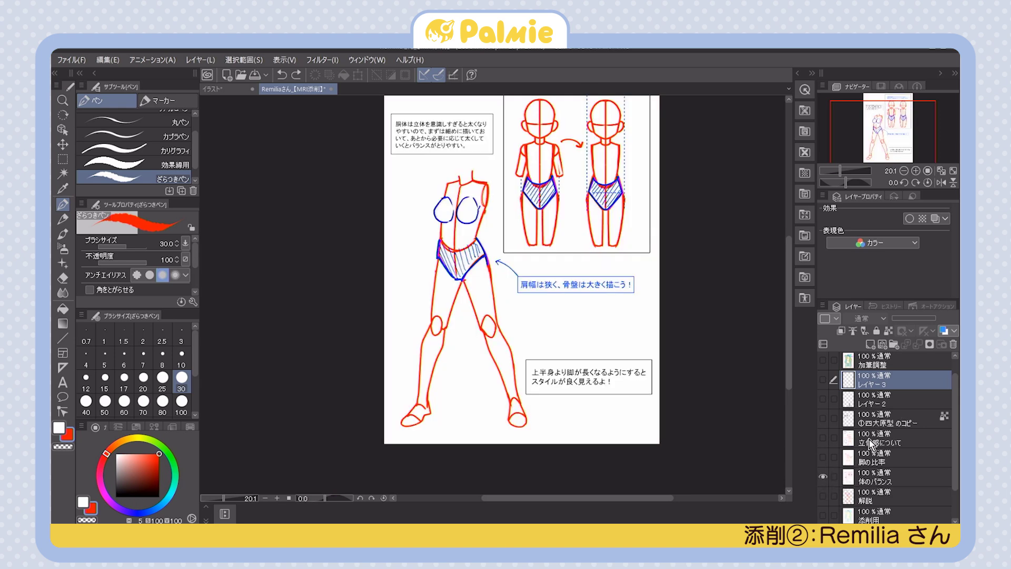
pyautogui.scroll(3, 669, 463)
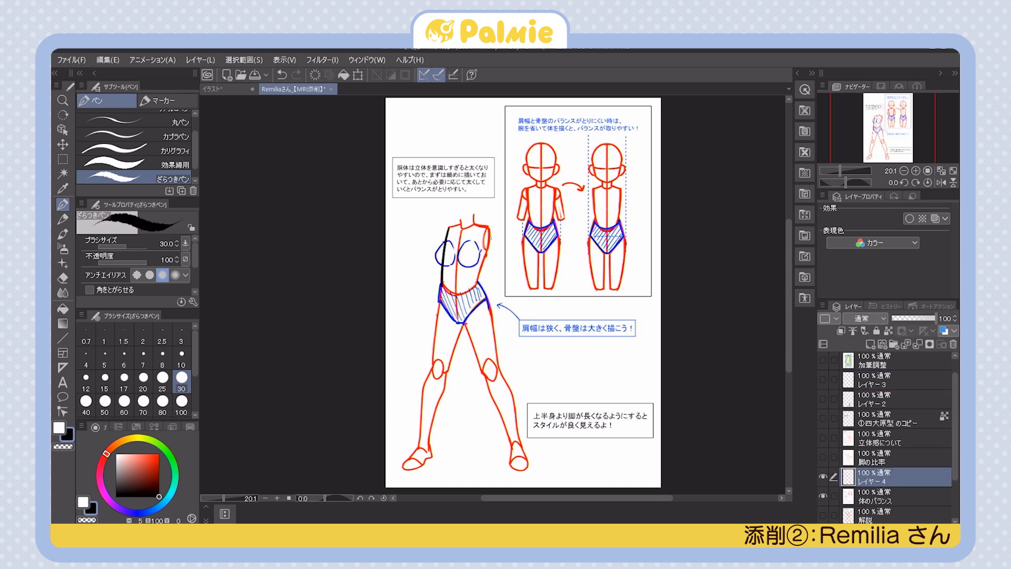
# On a new layer above 体のバランス, draw a black box shape over the large figure's torso and hatch its shaded side
pyautogui.moveTo(493, 232); pyautogui.dragTo(480, 287)
pyautogui.moveTo(486, 223)
pyautogui.mouseDown()
pyautogui.moveTo(467, 291)
pyautogui.moveTo(454, 290)
pyautogui.mouseUp()
pyautogui.moveTo(486, 240); pyautogui.dragTo(476, 259)
pyautogui.moveTo(478, 265); pyautogui.dragTo(470, 285)
pyautogui.moveTo(475, 281); pyautogui.dragTo(468, 290)
pyautogui.moveTo(485, 243)
pyautogui.mouseDown()
pyautogui.moveTo(477, 258)
pyautogui.moveTo(484, 231)
pyautogui.moveTo(493, 235)
pyautogui.moveTo(479, 250)
pyautogui.mouseUp()
pyautogui.moveTo(475, 266); pyautogui.dragTo(470, 276)
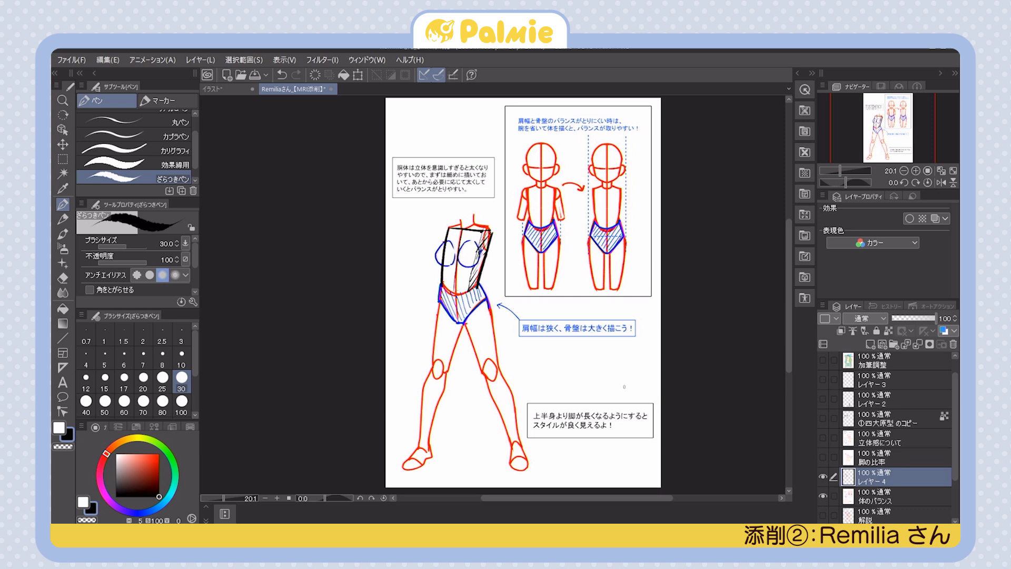
# Undo the torso box strokes and clear what remains on the new layer
pyautogui.hotkey('ctrl', 'z')
pyautogui.hotkey('ctrl', 'z')
pyautogui.hotkey('ctrl', 'z')
pyautogui.hotkey('ctrl', 'z')
pyautogui.press('Delete')
# Trace fuller bust, waist, hip and thigh contours in black over the large figure
pyautogui.scroll(1, 622, 347)
pyautogui.moveTo(604, 316); pyautogui.dragTo(607, 293)
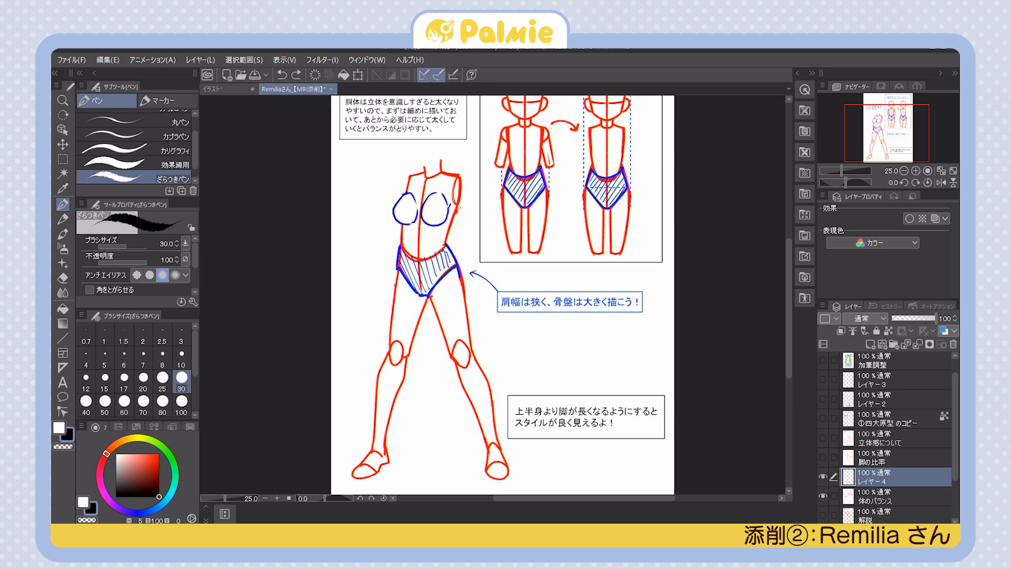
pyautogui.moveTo(406, 195)
pyautogui.mouseDown()
pyautogui.moveTo(388, 223)
pyautogui.moveTo(399, 232)
pyautogui.moveTo(394, 203)
pyautogui.moveTo(404, 226)
pyautogui.mouseUp()
pyautogui.hotkey('ctrl', 'z')
pyautogui.moveTo(403, 227); pyautogui.dragTo(391, 342)
pyautogui.moveTo(447, 243); pyautogui.dragTo(470, 344)
pyautogui.hotkey('ctrl', 'z')
pyautogui.moveTo(428, 296); pyautogui.dragTo(452, 354)
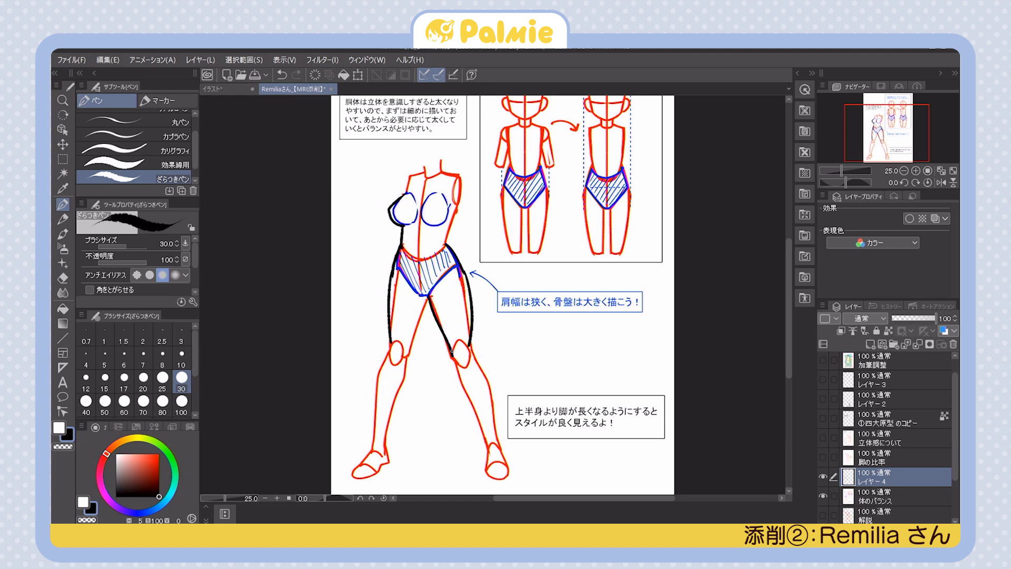
# Try further strokes along the inner thigh and knee, and undo the black contours on the large figure
pyautogui.moveTo(429, 301)
pyautogui.mouseDown()
pyautogui.moveTo(413, 348)
pyautogui.moveTo(388, 337)
pyautogui.moveTo(386, 362)
pyautogui.mouseUp()
pyautogui.hotkey('ctrl', 'z')
pyautogui.moveTo(479, 351); pyautogui.dragTo(477, 337)
pyautogui.hotkey('ctrl', 'z')
pyautogui.hotkey('ctrl', 'z')
pyautogui.hotkey('ctrl', 'z')
pyautogui.hotkey('ctrl', 'z')
pyautogui.hotkey('ctrl', 'z')
pyautogui.hotkey('ctrl', 'z')
pyautogui.hotkey('ctrl', 'z')
pyautogui.hotkey('ctrl', 'z')
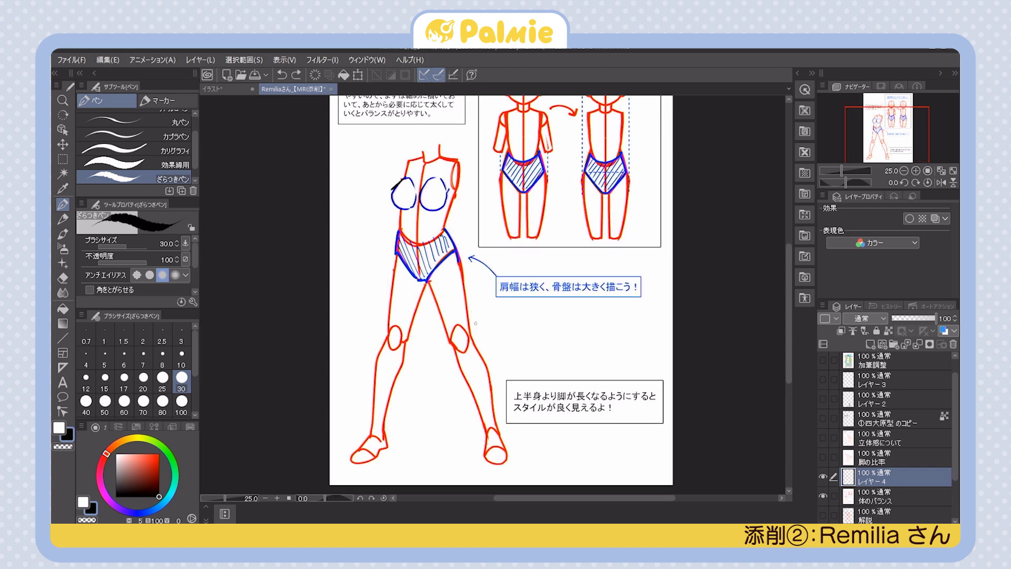
# Circle the doll figure with arms in the shoulder and pelvis diagram, redrawing the circle once
pyautogui.moveTo(654, 282); pyautogui.dragTo(646, 313)
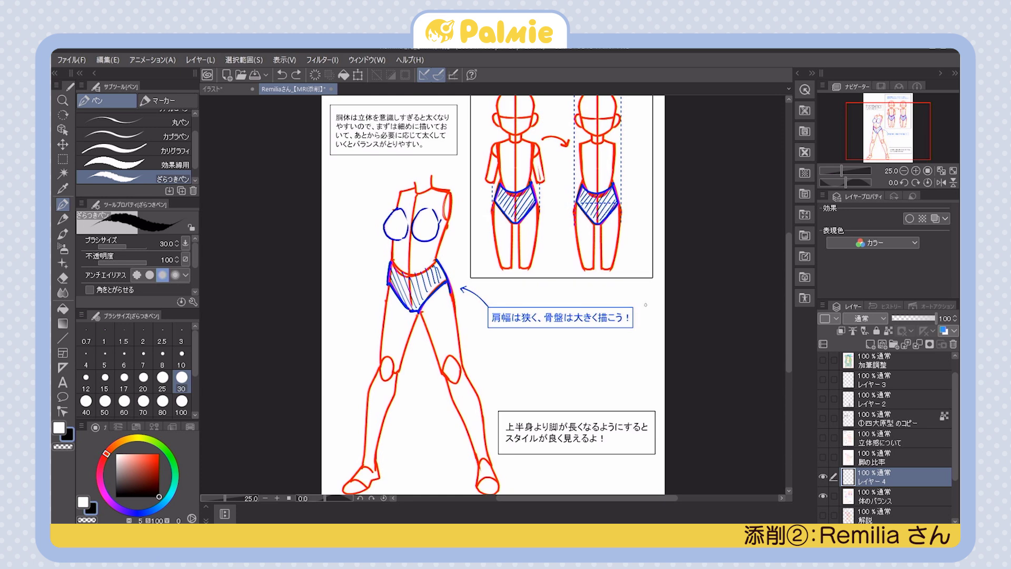
pyautogui.moveTo(569, 242); pyautogui.dragTo(579, 310)
pyautogui.moveTo(544, 346)
pyautogui.mouseDown()
pyautogui.moveTo(561, 163)
pyautogui.moveTo(550, 354)
pyautogui.mouseUp()
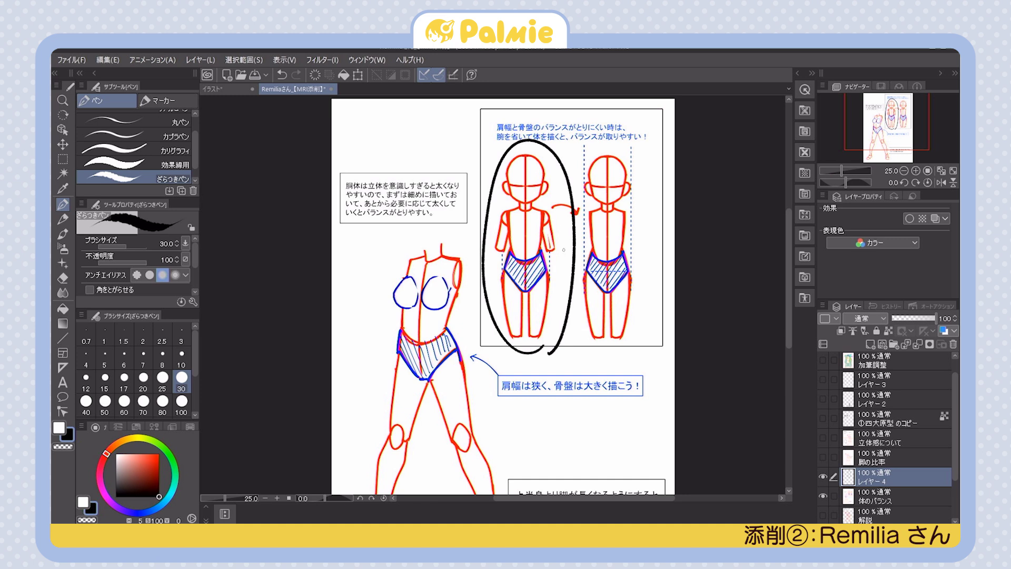
pyautogui.hotkey('ctrl', 'z')
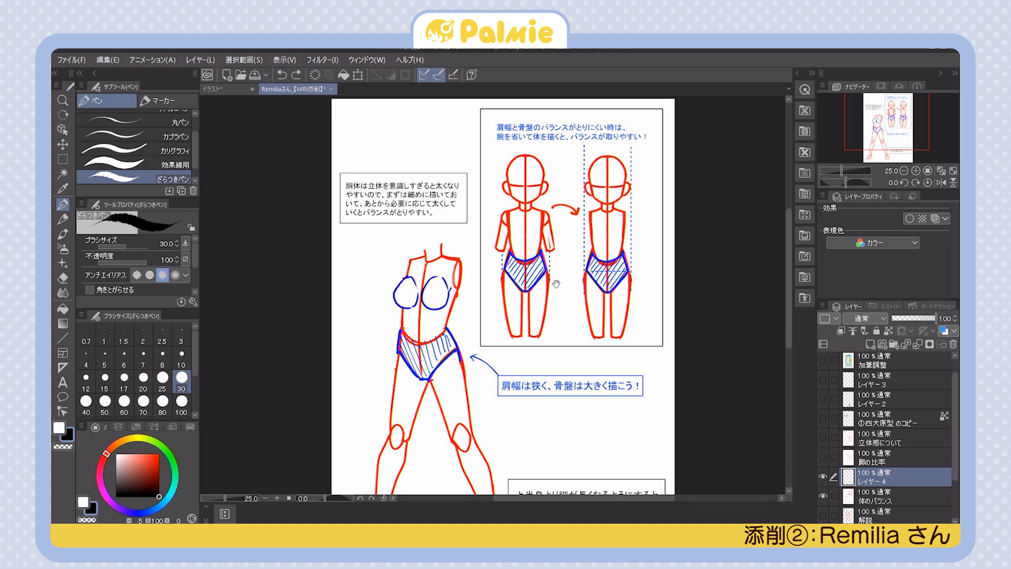
pyautogui.moveTo(551, 342)
pyautogui.mouseDown()
pyautogui.moveTo(506, 343)
pyautogui.moveTo(528, 148)
pyautogui.moveTo(568, 228)
pyautogui.moveTo(556, 343)
pyautogui.mouseUp()
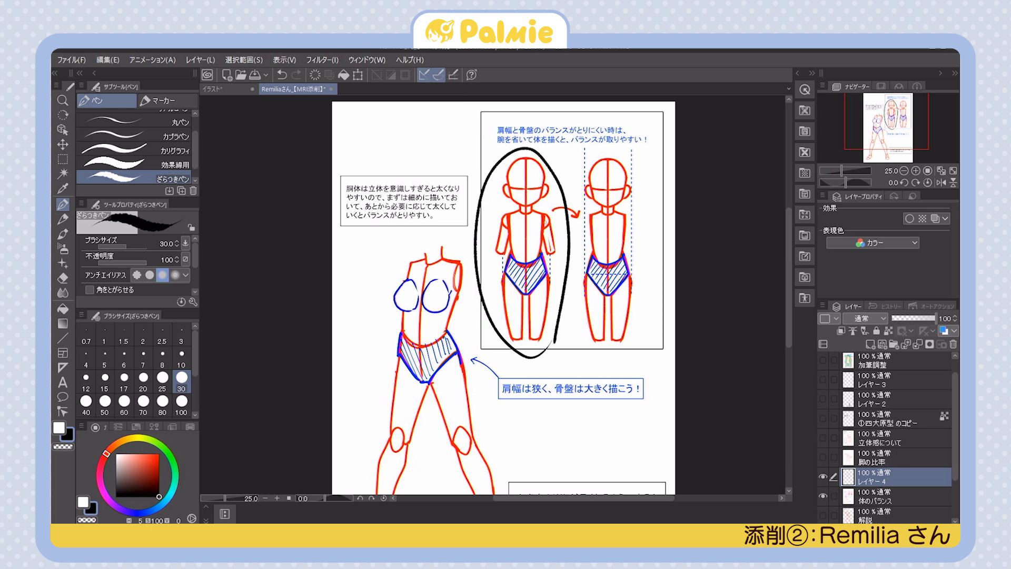
# Try marking both arms of the circled doll with short strokes, and undo the marks and the circle
pyautogui.moveTo(550, 215); pyautogui.dragTo(543, 226)
pyautogui.moveTo(550, 224); pyautogui.dragTo(544, 244)
pyautogui.moveTo(506, 217); pyautogui.dragTo(501, 230)
pyautogui.moveTo(506, 226)
pyautogui.mouseDown()
pyautogui.moveTo(498, 254)
pyautogui.moveTo(500, 245)
pyautogui.mouseUp()
pyautogui.hotkey('ctrl', 'z')
pyautogui.moveTo(546, 215)
pyautogui.mouseDown()
pyautogui.moveTo(558, 252)
pyautogui.moveTo(544, 218)
pyautogui.mouseUp()
pyautogui.hotkey('ctrl', 'z')
pyautogui.hotkey('ctrl', 'z')
pyautogui.hotkey('ctrl', 'z')
pyautogui.hotkey('ctrl', 'z')
pyautogui.hotkey('ctrl', 'z')
# Trace the torso sides and shoulder lines of the armless doll in black
pyautogui.hotkey('ctrl', 'z')
pyautogui.hotkey('ctrl', 'z')
pyautogui.hotkey('ctrl', 'z')
pyautogui.moveTo(591, 214); pyautogui.dragTo(594, 261)
pyautogui.hotkey('ctrl', 'z')
pyautogui.moveTo(625, 214); pyautogui.dragTo(622, 257)
pyautogui.moveTo(591, 214); pyautogui.dragTo(626, 212)
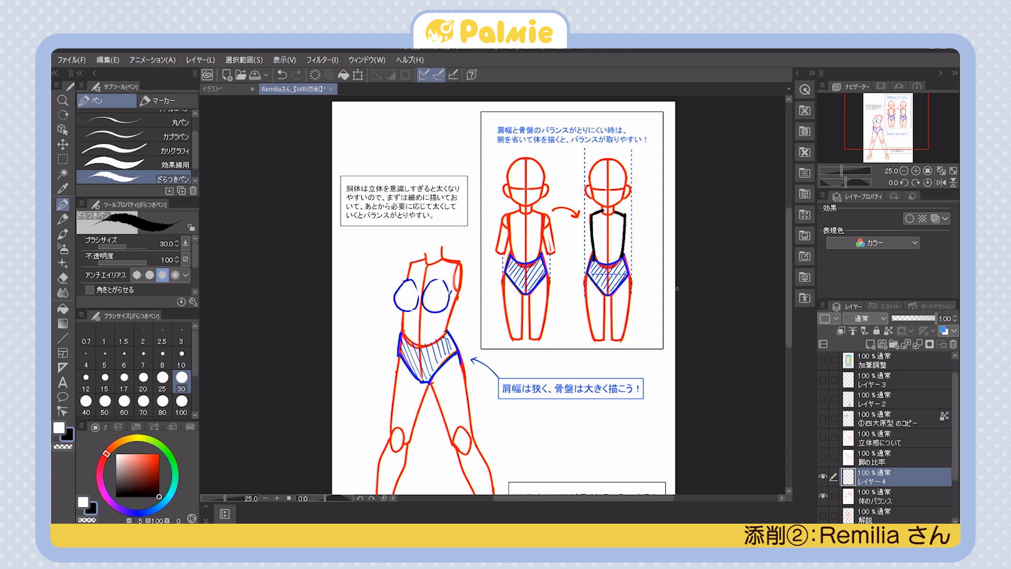
pyautogui.keyDown('alt'); pyautogui.click(596, 219); pyautogui.keyUp('alt')
pyautogui.keyDown('alt'); pyautogui.click(600, 211); pyautogui.keyUp('alt')
pyautogui.moveTo(592, 214); pyautogui.dragTo(624, 217)
# Adjust the armless doll's shoulder strokes by undoing and redoing, and trace both outer edges of its pelvis
pyautogui.hotkey('ctrl', 'z')
pyautogui.hotkey('ctrl', 'z')
pyautogui.hotkey('ctrl', 'y')
pyautogui.moveTo(594, 253); pyautogui.dragTo(582, 286)
pyautogui.moveTo(625, 253); pyautogui.dragTo(635, 281)
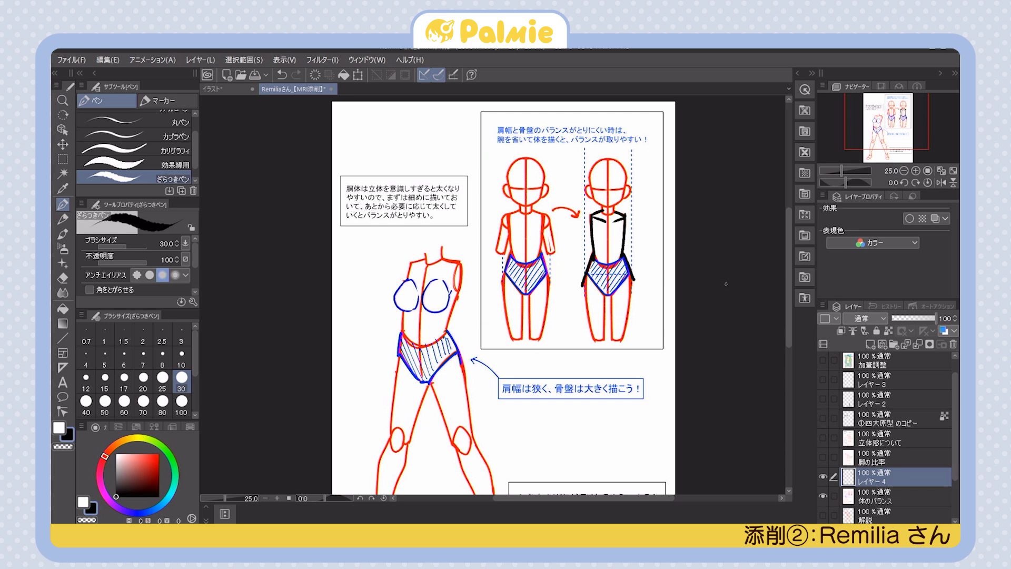
# Try another stroke across the armless doll's pelvis, and undo all black tracing on that doll
pyautogui.hotkey('ctrl', 'z')
pyautogui.hotkey('ctrl', 'z')
pyautogui.moveTo(623, 254)
pyautogui.mouseDown()
pyautogui.moveTo(630, 274)
pyautogui.moveTo(587, 274)
pyautogui.mouseUp()
pyautogui.hotkey('ctrl', 'z')
pyautogui.hotkey('ctrl', 'z')
pyautogui.hotkey('ctrl', 'z')
pyautogui.hotkey('ctrl', 'z')
pyautogui.hotkey('ctrl', 'z')
# Hide レイヤー4 and 体のバランス to return to the original illustration, and select the 脚の比率 layer
pyautogui.moveTo(634, 276); pyautogui.dragTo(617, 121)
pyautogui.moveTo(692, 222); pyautogui.dragTo(708, 281)
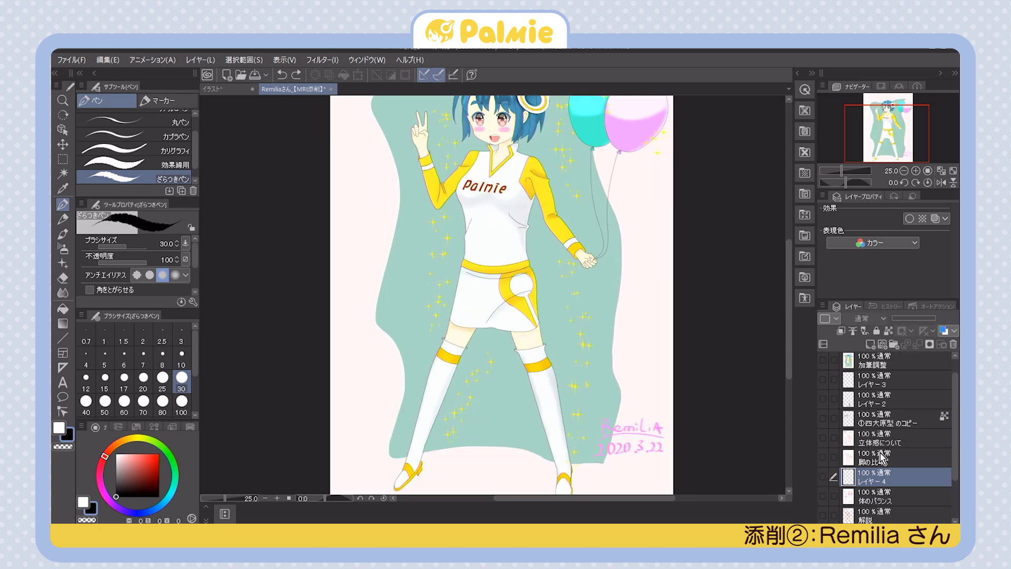
pyautogui.click(874, 458)
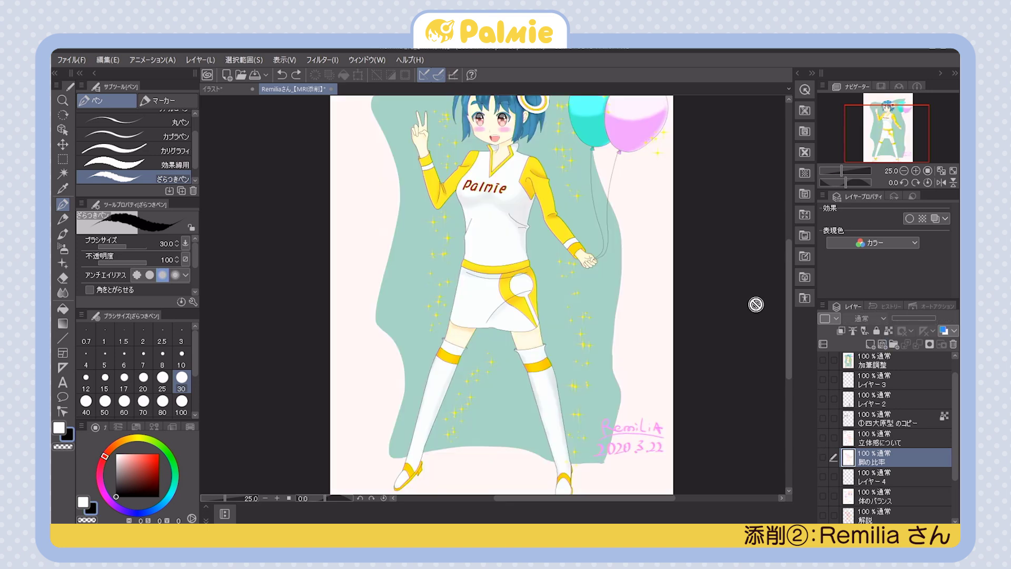
pyautogui.scroll(-3, 756, 304)
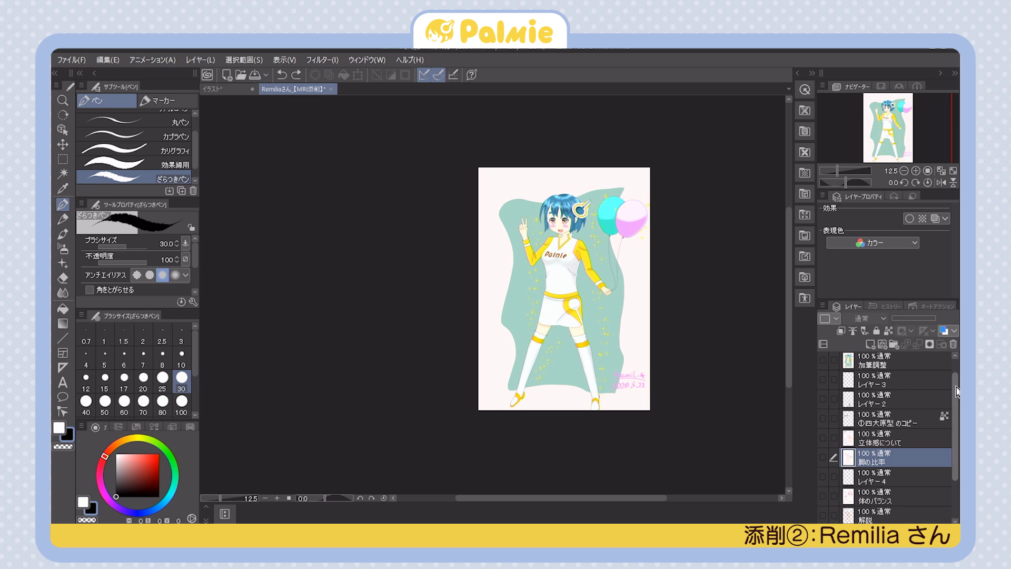
# Show the 加筆調整 layer with the retouched illustration and zoom in on the girl at 25%
pyautogui.scroll(1, 956, 393)
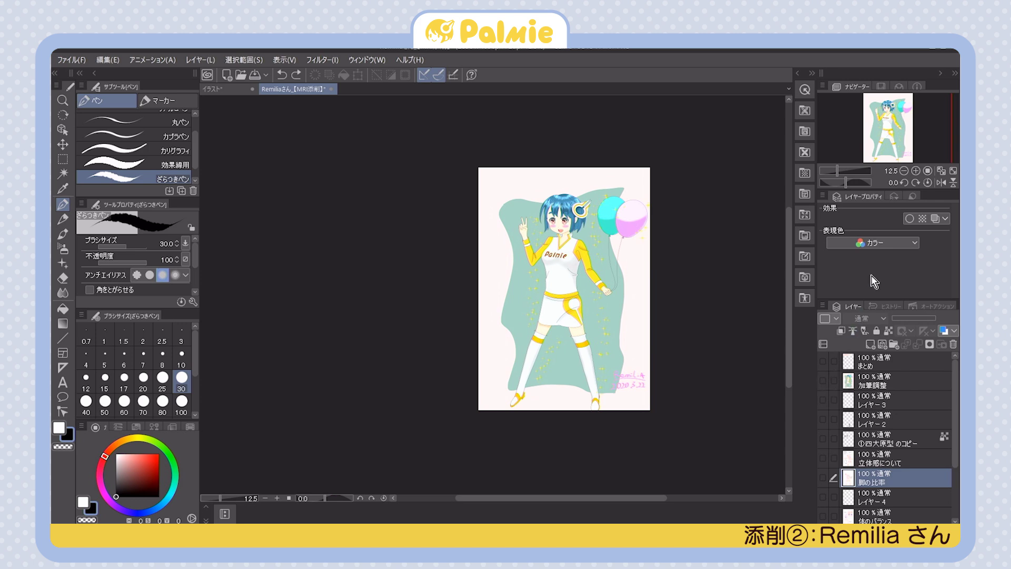
pyautogui.click(823, 381)
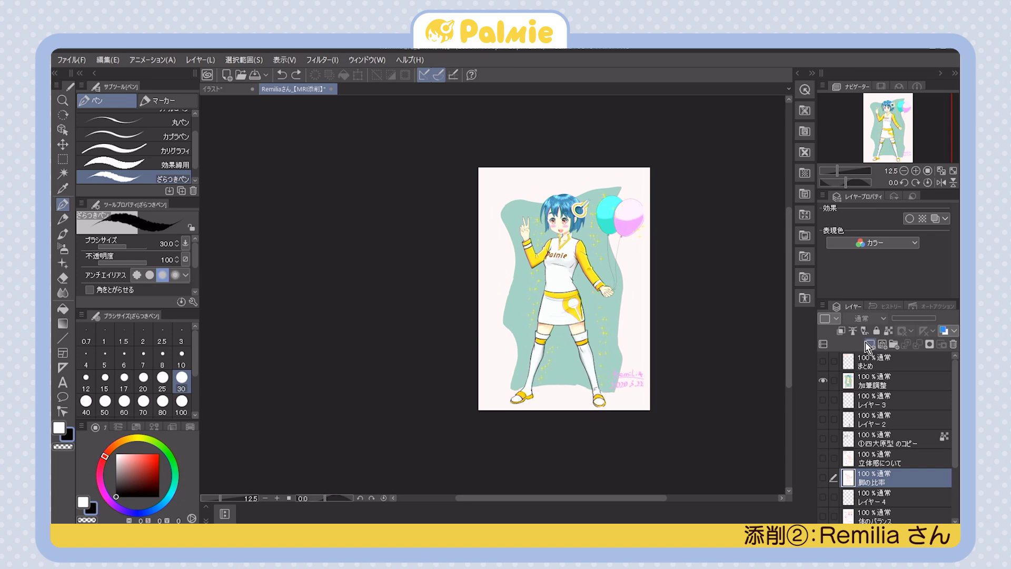
pyautogui.hotkey('ctrl', '+')
pyautogui.moveTo(702, 383); pyautogui.dragTo(632, 373)
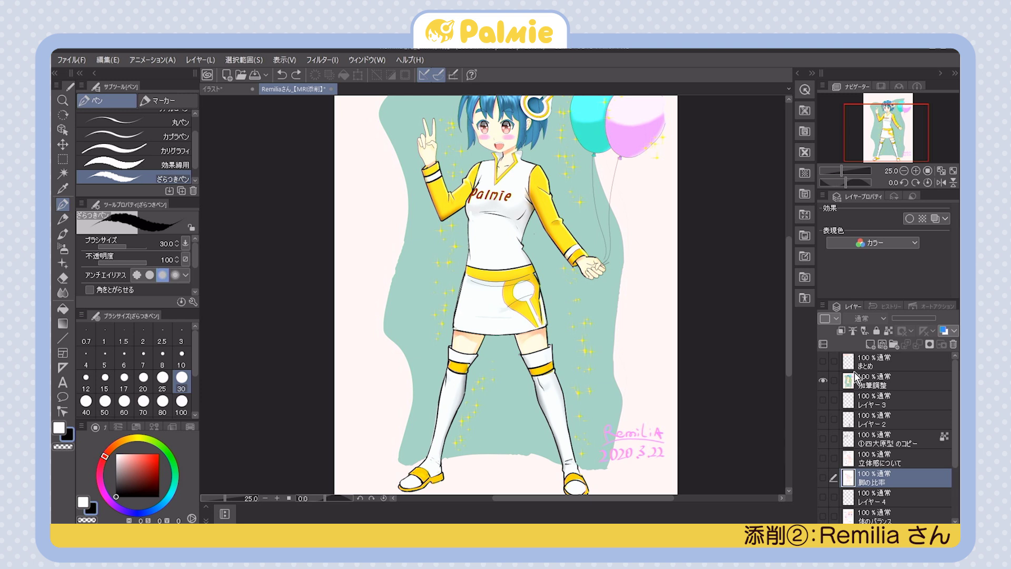
# Switch to the イラスト document and compare the retouched and original girls side by side at 100% zoom
pyautogui.hotkey('ctrl', 'Tab')
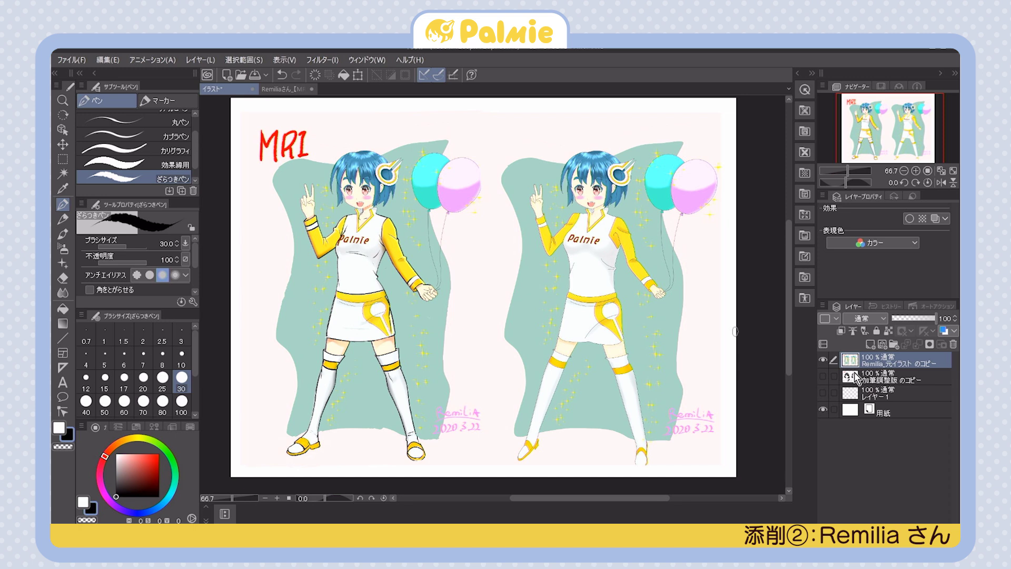
pyautogui.hotkey('ctrl', '+')
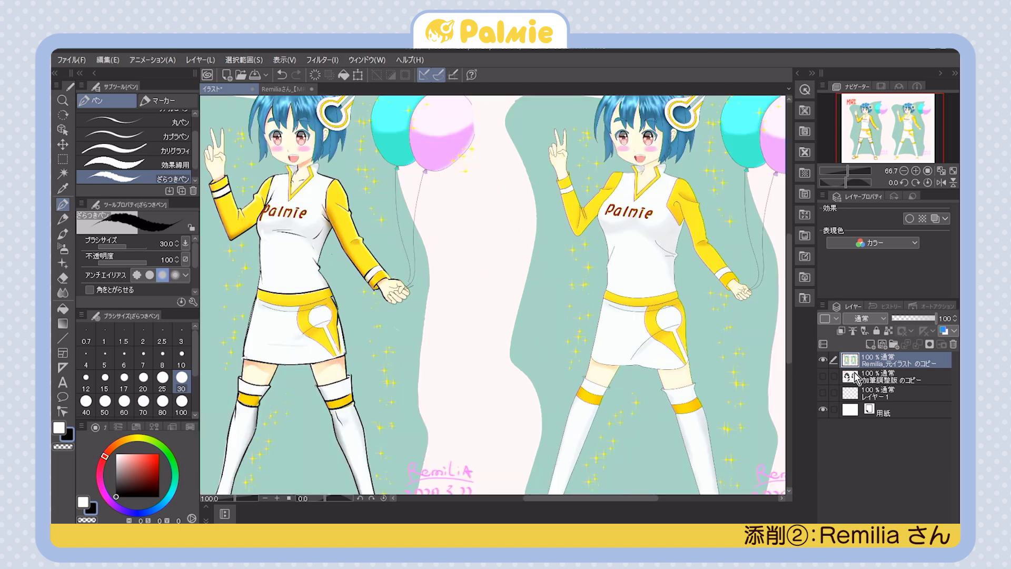
pyautogui.moveTo(678, 343)
pyautogui.mouseDown()
pyautogui.moveTo(712, 370)
pyautogui.moveTo(688, 331)
pyautogui.mouseUp()
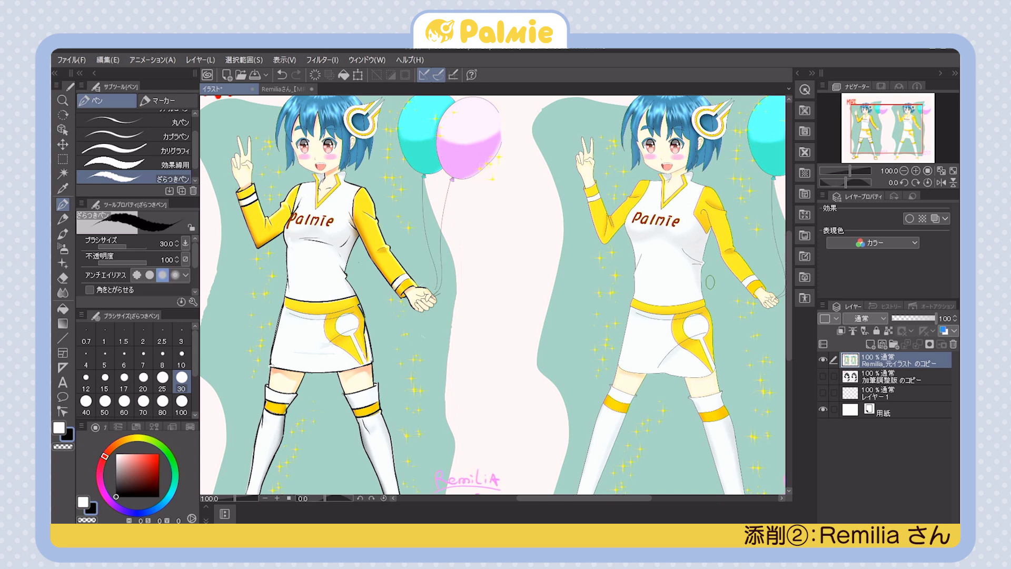
# Pick red with a 9.4 brush and trace the outer hip lines on both sides of the retouched and original girls
pyautogui.moveTo(154, 454); pyautogui.dragTo(179, 434)
pyautogui.moveTo(354, 285); pyautogui.dragTo(375, 362)
pyautogui.moveTo(288, 282); pyautogui.dragTo(272, 363)
pyautogui.moveTo(703, 281); pyautogui.dragTo(710, 355)
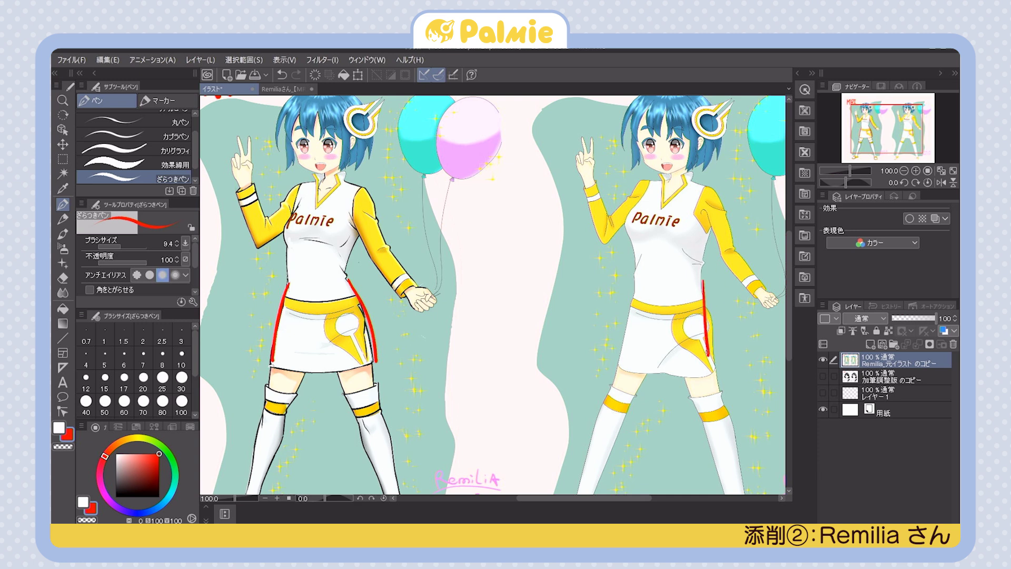
pyautogui.moveTo(636, 259); pyautogui.dragTo(626, 370)
pyautogui.hotkey('ctrl', 'z')
pyautogui.hotkey('ctrl', 'z')
pyautogui.moveTo(702, 260); pyautogui.dragTo(710, 361)
pyautogui.moveTo(633, 260); pyautogui.dragTo(623, 363)
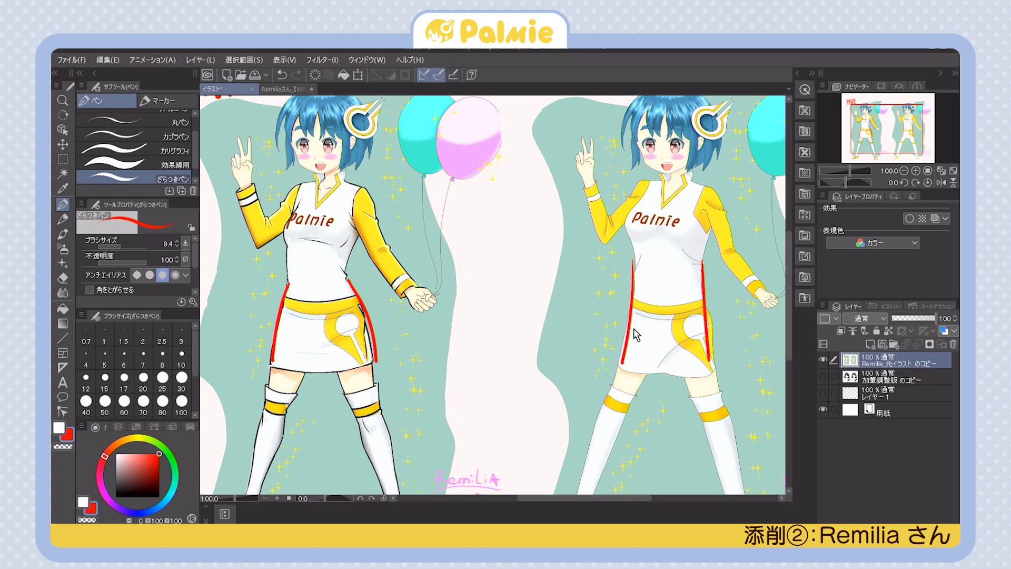
# Undo the red hip lines on both girls
pyautogui.hotkey('ctrl', 'z')
pyautogui.hotkey('ctrl', 'z')
pyautogui.hotkey('ctrl', 'z')
pyautogui.hotkey('ctrl', 'z')
# Try red lines down both sides of the torso on the original and retouched girls, and undo them
pyautogui.moveTo(637, 182); pyautogui.dragTo(636, 278)
pyautogui.moveTo(720, 199); pyautogui.dragTo(692, 288)
pyautogui.moveTo(637, 184); pyautogui.dragTo(633, 293)
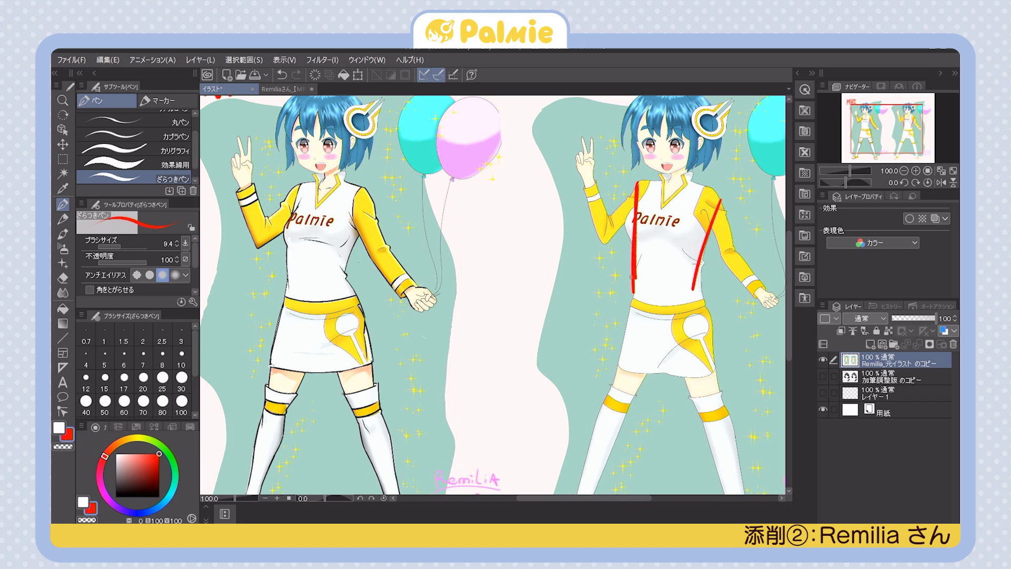
pyautogui.hotkey('ctrl', 'z')
pyautogui.moveTo(292, 211); pyautogui.dragTo(290, 278)
pyautogui.moveTo(359, 213); pyautogui.dragTo(347, 278)
pyautogui.hotkey('ctrl', 'z')
pyautogui.moveTo(357, 190); pyautogui.dragTo(347, 279)
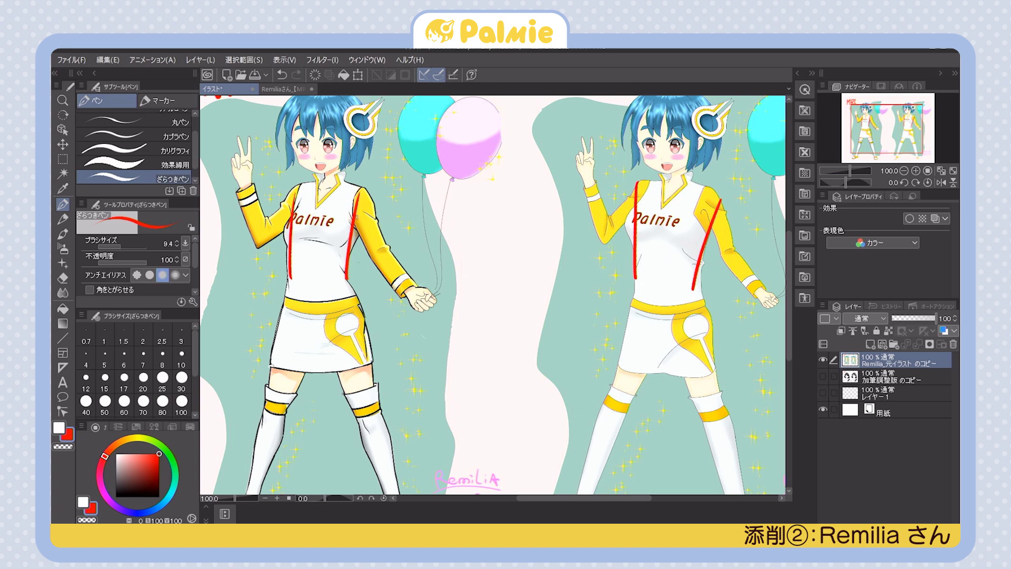
pyautogui.hotkey('ctrl', 'z')
pyautogui.hotkey('ctrl', 'z')
pyautogui.hotkey('ctrl', 'z')
pyautogui.hotkey('ctrl', 'z')
# Try red strokes along the original girl's chest contour beside the sleeve, undoing the unwanted ones
pyautogui.moveTo(638, 353); pyautogui.dragTo(655, 333)
pyautogui.moveTo(648, 279); pyautogui.dragTo(646, 299)
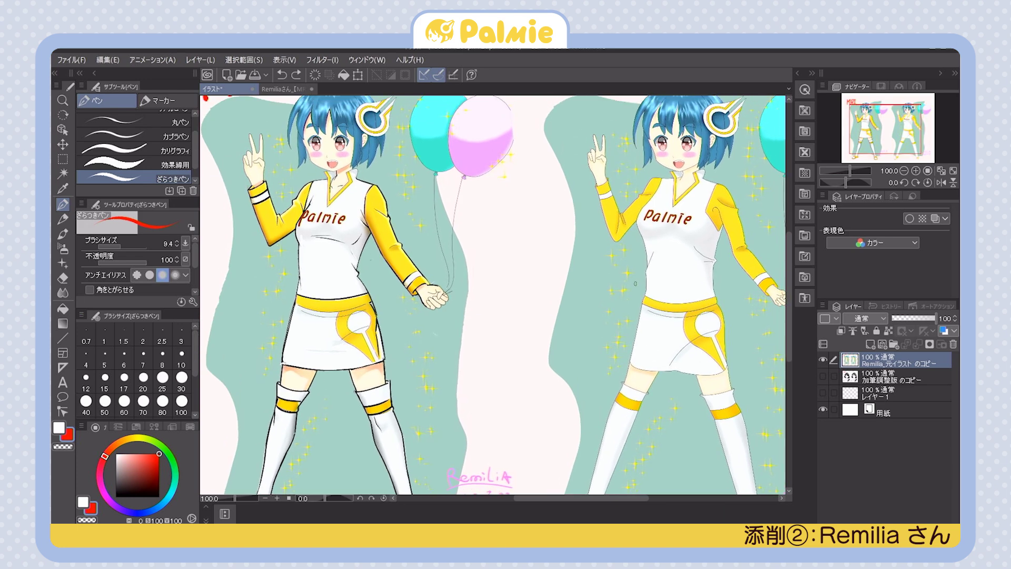
pyautogui.moveTo(644, 240)
pyautogui.mouseDown()
pyautogui.moveTo(638, 220)
pyautogui.moveTo(657, 178)
pyautogui.mouseUp()
pyautogui.hotkey('ctrl', 'z')
pyautogui.hotkey('ctrl', 'z')
pyautogui.moveTo(651, 207)
pyautogui.mouseDown()
pyautogui.moveTo(636, 226)
pyautogui.moveTo(659, 248)
pyautogui.mouseUp()
pyautogui.hotkey('ctrl', 'z')
pyautogui.hotkey('ctrl', 'z')
pyautogui.hotkey('ctrl', 'z')
pyautogui.hotkey('ctrl', 'z')
# Sketch an enlarged, rounded bust contour in red beside the original girl, redoing the curve until it is clean
pyautogui.moveTo(560, 224)
pyautogui.mouseDown()
pyautogui.moveTo(578, 228)
pyautogui.moveTo(585, 282)
pyautogui.moveTo(555, 268)
pyautogui.moveTo(580, 224)
pyautogui.moveTo(557, 270)
pyautogui.mouseUp()
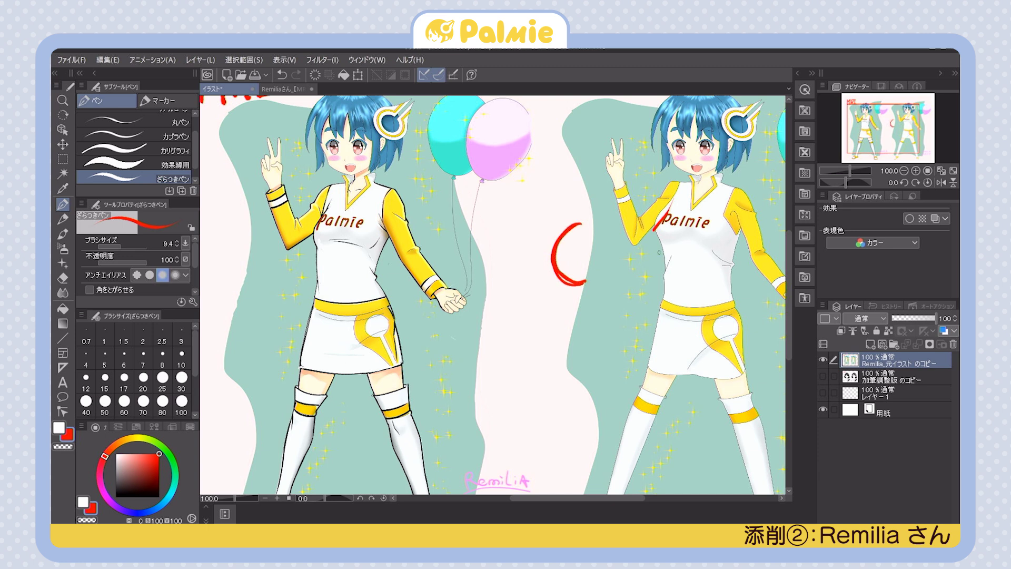
pyautogui.moveTo(584, 283); pyautogui.dragTo(594, 310)
pyautogui.moveTo(586, 211)
pyautogui.mouseDown()
pyautogui.moveTo(567, 234)
pyautogui.moveTo(572, 294)
pyautogui.mouseUp()
pyautogui.hotkey('ctrl', 'z')
pyautogui.hotkey('ctrl', 'z')
pyautogui.hotkey('ctrl', 'z')
pyautogui.hotkey('ctrl', 'z')
pyautogui.moveTo(567, 235)
pyautogui.mouseDown()
pyautogui.moveTo(562, 291)
pyautogui.moveTo(581, 232)
pyautogui.mouseUp()
pyautogui.moveTo(582, 224)
pyautogui.mouseDown()
pyautogui.moveTo(556, 287)
pyautogui.moveTo(586, 312)
pyautogui.mouseUp()
# Sketch an enlarged, gently sloping bust contour in red beside the retouched girl for comparison
pyautogui.moveTo(520, 203)
pyautogui.mouseDown()
pyautogui.moveTo(516, 225)
pyautogui.moveTo(478, 266)
pyautogui.moveTo(499, 303)
pyautogui.mouseUp()
pyautogui.moveTo(477, 272)
pyautogui.mouseDown()
pyautogui.moveTo(479, 289)
pyautogui.moveTo(508, 302)
pyautogui.moveTo(512, 319)
pyautogui.mouseUp()
pyautogui.moveTo(509, 309); pyautogui.dragTo(513, 319)
pyautogui.hotkey('ctrl', 'z')
pyautogui.hotkey('ctrl', 'z')
pyautogui.moveTo(506, 302); pyautogui.dragTo(509, 313)
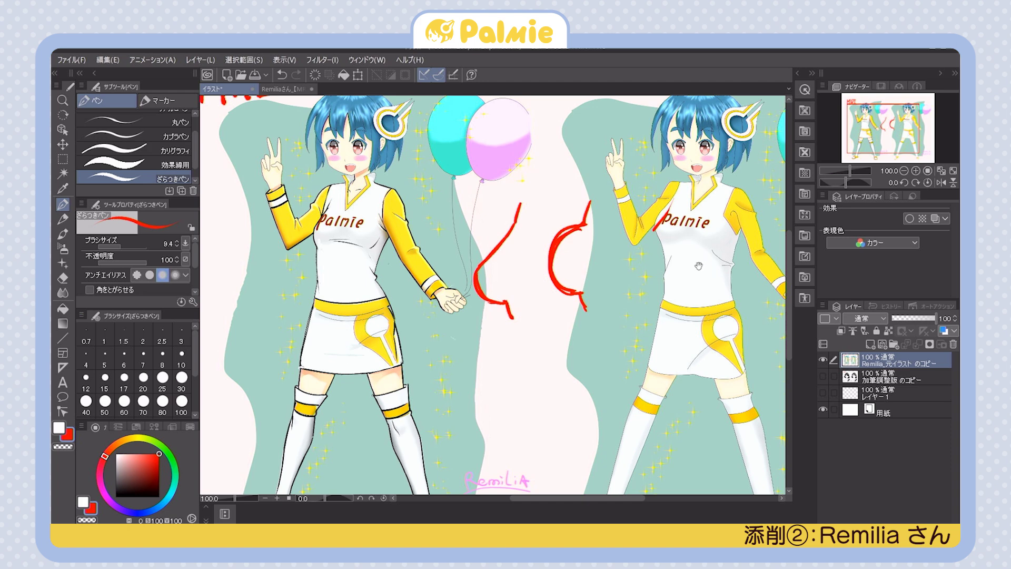
pyautogui.moveTo(685, 275); pyautogui.dragTo(664, 274)
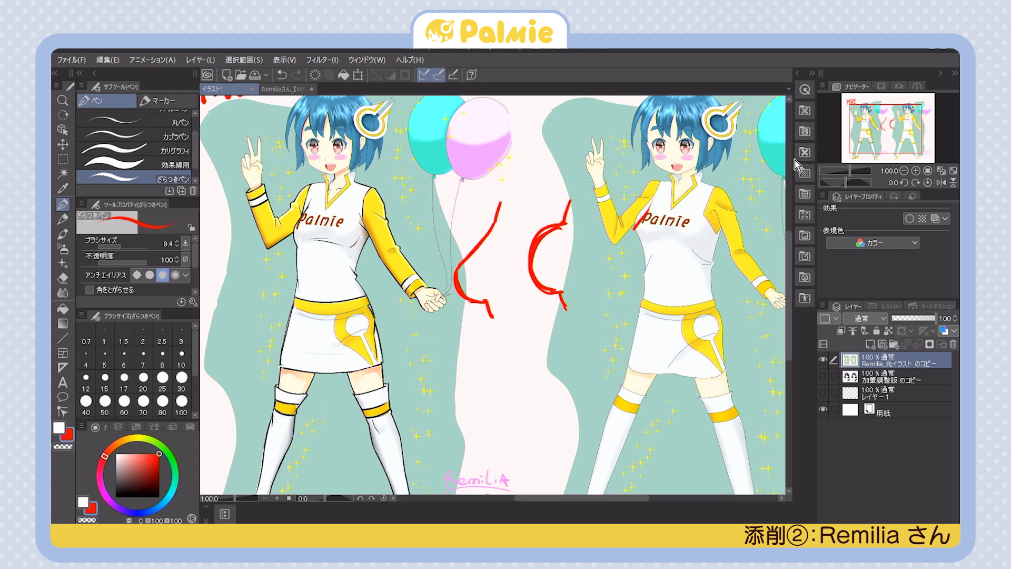
# Undo both red bust contours between the two girls
pyautogui.hotkey('ctrl', 'z')
pyautogui.hotkey('ctrl', 'z')
pyautogui.hotkey('ctrl', 'z')
pyautogui.hotkey('ctrl', 'z')
pyautogui.hotkey('ctrl', 'z')
pyautogui.hotkey('ctrl', 'z')
pyautogui.hotkey('ctrl', 'z')
pyautogui.hotkey('ctrl', 'z')
pyautogui.hotkey('ctrl', 'z')
pyautogui.hotkey('ctrl', 'z')
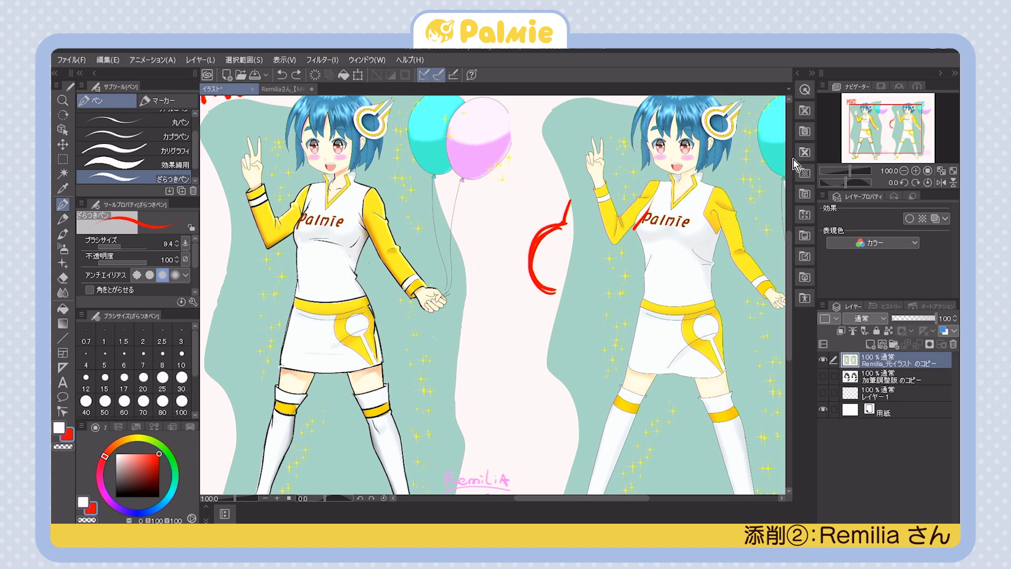
pyautogui.hotkey('ctrl', 'z')
pyautogui.hotkey('ctrl', 'z')
pyautogui.hotkey('ctrl', 'z')
# Try red strokes beside the retouched girl's arm and torso, and undo them
pyautogui.moveTo(606, 353)
pyautogui.mouseDown()
pyautogui.moveTo(667, 311)
pyautogui.moveTo(682, 323)
pyautogui.mouseUp()
pyautogui.moveTo(573, 220); pyautogui.dragTo(573, 256)
pyautogui.moveTo(485, 183); pyautogui.dragTo(468, 247)
pyautogui.hotkey('ctrl', 'z')
pyautogui.moveTo(489, 180); pyautogui.dragTo(474, 248)
pyautogui.moveTo(426, 161)
pyautogui.mouseDown()
pyautogui.moveTo(414, 250)
pyautogui.moveTo(496, 328)
pyautogui.mouseUp()
pyautogui.moveTo(414, 250); pyautogui.dragTo(396, 327)
pyautogui.hotkey('ctrl', 'z')
pyautogui.hotkey('ctrl', 'z')
pyautogui.hotkey('ctrl', 'z')
# Circle the raised and lowered hands of both girls in red, and undo the circles
pyautogui.hotkey('ctrl', 'z')
pyautogui.moveTo(674, 274); pyautogui.dragTo(463, 263)
pyautogui.moveTo(684, 286)
pyautogui.mouseDown()
pyautogui.moveTo(655, 272)
pyautogui.moveTo(688, 276)
pyautogui.mouseUp()
pyautogui.moveTo(628, 254); pyautogui.dragTo(696, 314)
pyautogui.moveTo(576, 206)
pyautogui.mouseDown()
pyautogui.moveTo(549, 174)
pyautogui.moveTo(592, 202)
pyautogui.mouseUp()
pyautogui.moveTo(414, 341); pyautogui.dragTo(421, 330)
pyautogui.moveTo(235, 215); pyautogui.dragTo(253, 208)
pyautogui.moveTo(760, 432)
pyautogui.mouseDown()
pyautogui.moveTo(692, 380)
pyautogui.moveTo(723, 391)
pyautogui.moveTo(779, 443)
pyautogui.moveTo(751, 442)
pyautogui.mouseUp()
pyautogui.hotkey('ctrl', 'z')
pyautogui.hotkey('ctrl', 'z')
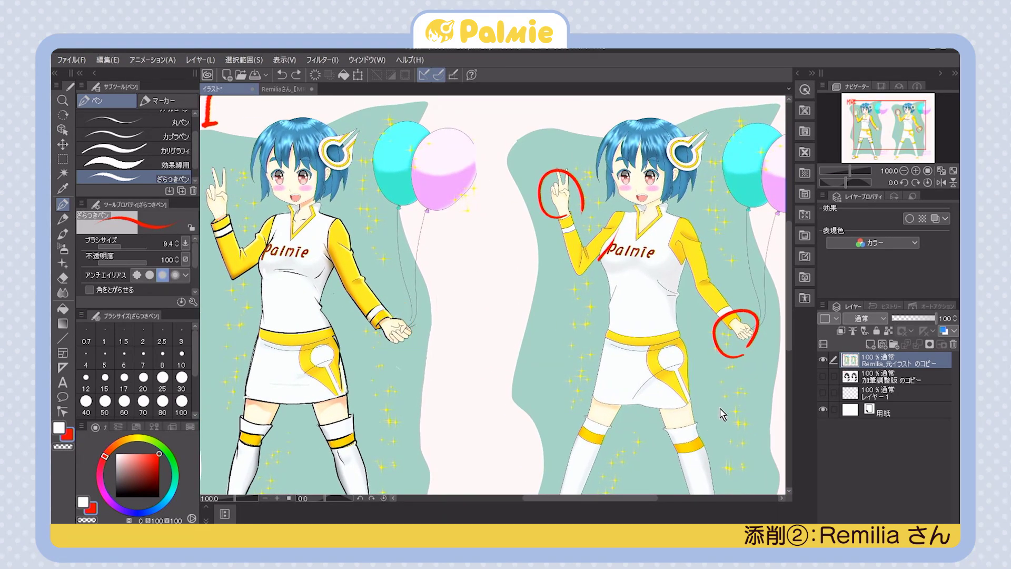
pyautogui.hotkey('ctrl', 'z')
pyautogui.hotkey('ctrl', 'z')
# Try red strokes along the original girl's hip and thighs, and undo them
pyautogui.moveTo(562, 397); pyautogui.dragTo(606, 240)
pyautogui.moveTo(679, 326); pyautogui.dragTo(687, 344)
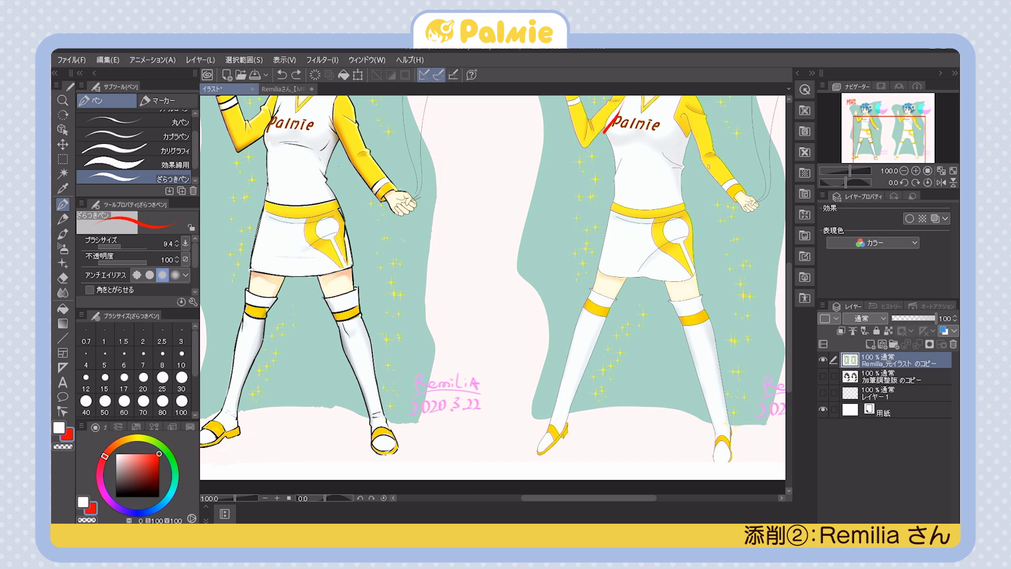
pyautogui.moveTo(612, 202); pyautogui.dragTo(586, 300)
pyautogui.hotkey('ctrl', 'z')
pyautogui.moveTo(658, 241); pyautogui.dragTo(687, 232)
pyautogui.moveTo(689, 335); pyautogui.dragTo(704, 329)
pyautogui.hotkey('ctrl', 'z')
pyautogui.hotkey('ctrl', 'z')
# Mark the hip joint and ankle of the original girl's straight leg in red and connect them with one line
pyautogui.moveTo(659, 255); pyautogui.dragTo(686, 242)
pyautogui.moveTo(715, 428); pyautogui.dragTo(734, 423)
pyautogui.moveTo(662, 254); pyautogui.dragTo(713, 422)
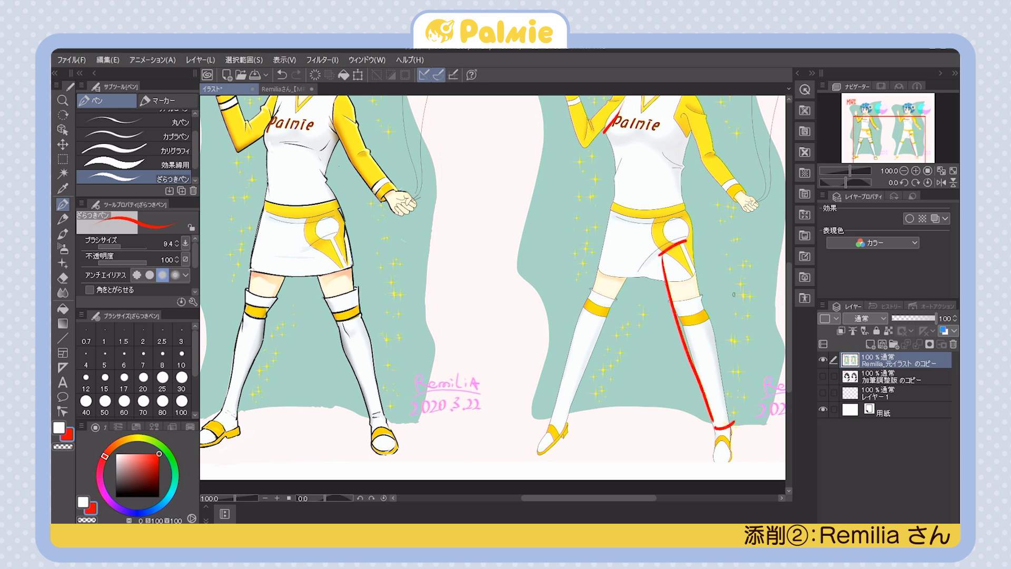
pyautogui.hotkey('ctrl', 'z')
pyautogui.moveTo(679, 244); pyautogui.dragTo(727, 424)
# Sketch the pelvis shape and the thigh lines in red over the original girl's skirt
pyautogui.moveTo(612, 221)
pyautogui.mouseDown()
pyautogui.moveTo(634, 262)
pyautogui.moveTo(661, 257)
pyautogui.moveTo(687, 218)
pyautogui.mouseUp()
pyautogui.moveTo(613, 213)
pyautogui.mouseDown()
pyautogui.moveTo(688, 211)
pyautogui.moveTo(635, 258)
pyautogui.moveTo(686, 220)
pyautogui.mouseUp()
pyautogui.moveTo(632, 262); pyautogui.dragTo(614, 304)
pyautogui.moveTo(659, 259); pyautogui.dragTo(671, 309)
pyautogui.moveTo(612, 215); pyautogui.dragTo(593, 286)
# Outline the original girl's straight leg in red from the hip through the knee to the ankle
pyautogui.moveTo(660, 258); pyautogui.dragTo(692, 243)
pyautogui.moveTo(683, 326); pyautogui.dragTo(706, 318)
pyautogui.moveTo(694, 235); pyautogui.dragTo(712, 429)
pyautogui.moveTo(707, 313); pyautogui.dragTo(730, 421)
# Circle the knees of the original and retouched girls in red
pyautogui.moveTo(683, 333)
pyautogui.mouseDown()
pyautogui.moveTo(708, 328)
pyautogui.moveTo(690, 341)
pyautogui.mouseUp()
pyautogui.moveTo(598, 288)
pyautogui.mouseDown()
pyautogui.moveTo(592, 318)
pyautogui.moveTo(598, 288)
pyautogui.mouseUp()
pyautogui.moveTo(513, 283); pyautogui.dragTo(584, 277)
pyautogui.moveTo(421, 307); pyautogui.dragTo(419, 308)
pyautogui.moveTo(319, 327); pyautogui.dragTo(320, 326)
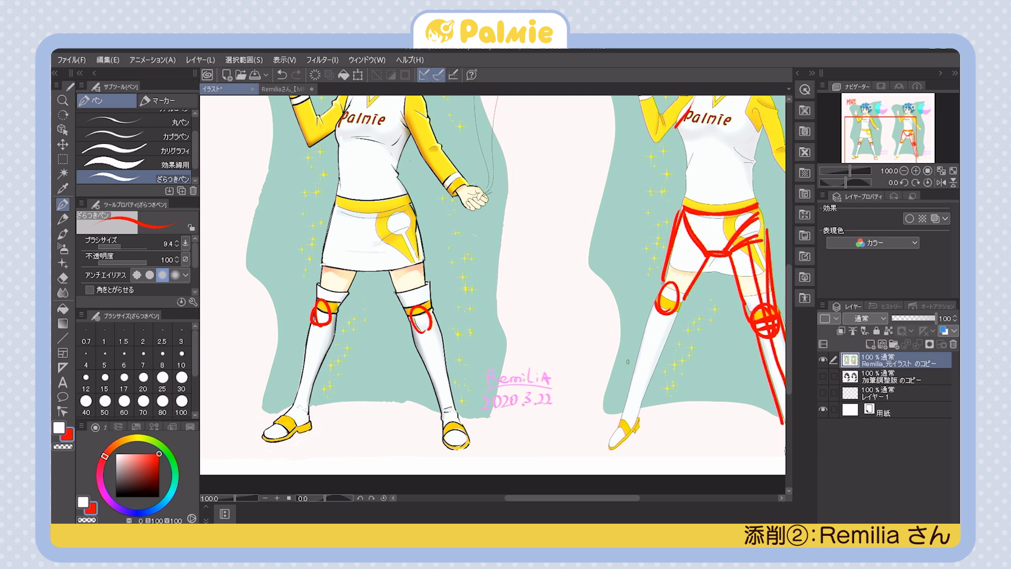
# Undo the knee circles and all red pelvis and leg tracing on the two girls
pyautogui.hotkey('ctrl', 'z')
pyautogui.hotkey('ctrl', 'z')
pyautogui.hotkey('ctrl', 'z')
pyautogui.hotkey('ctrl', 'z')
pyautogui.hotkey('ctrl', 'z')
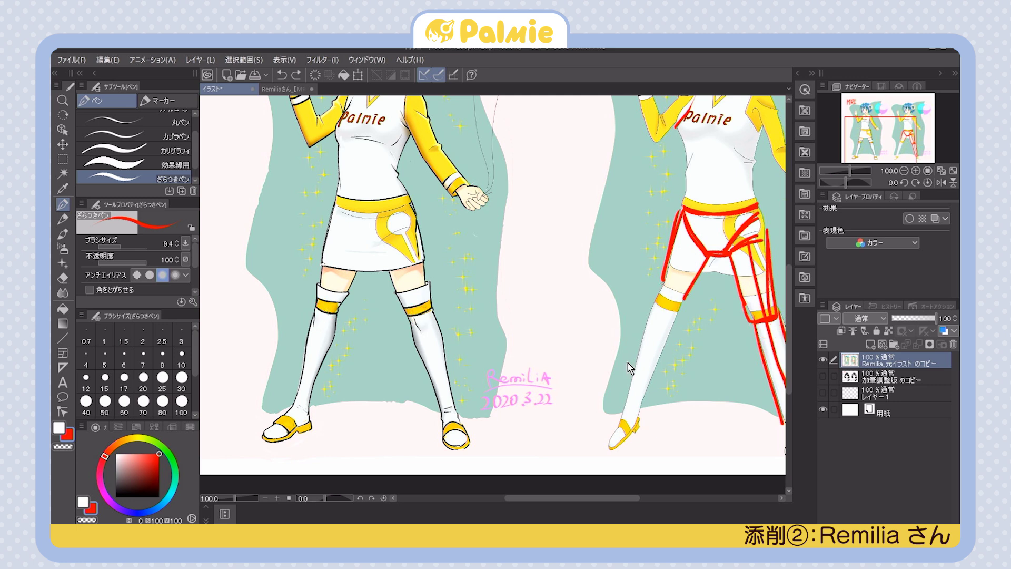
pyautogui.hotkey('ctrl', 'z')
pyautogui.hotkey('ctrl', 'z')
pyautogui.hotkey('ctrl', 'z')
pyautogui.hotkey('ctrl', 'z')
pyautogui.hotkey('ctrl', 'z')
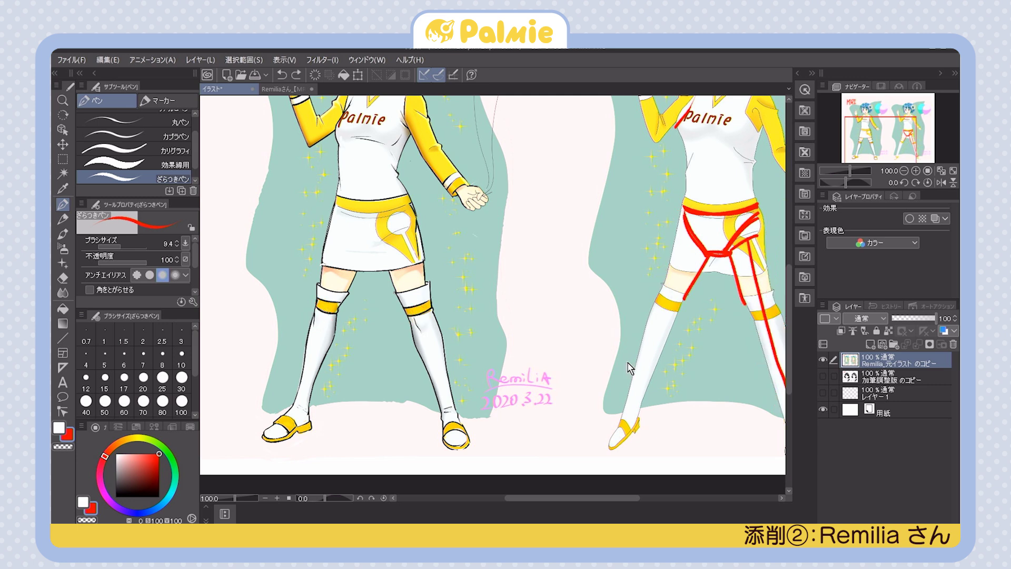
pyautogui.hotkey('ctrl', 'z')
pyautogui.hotkey('ctrl', 'z')
pyautogui.hotkey('ctrl', 'z')
pyautogui.hotkey('ctrl', 'z')
pyautogui.hotkey('ctrl', 'z')
pyautogui.hotkey('ctrl', 'z')
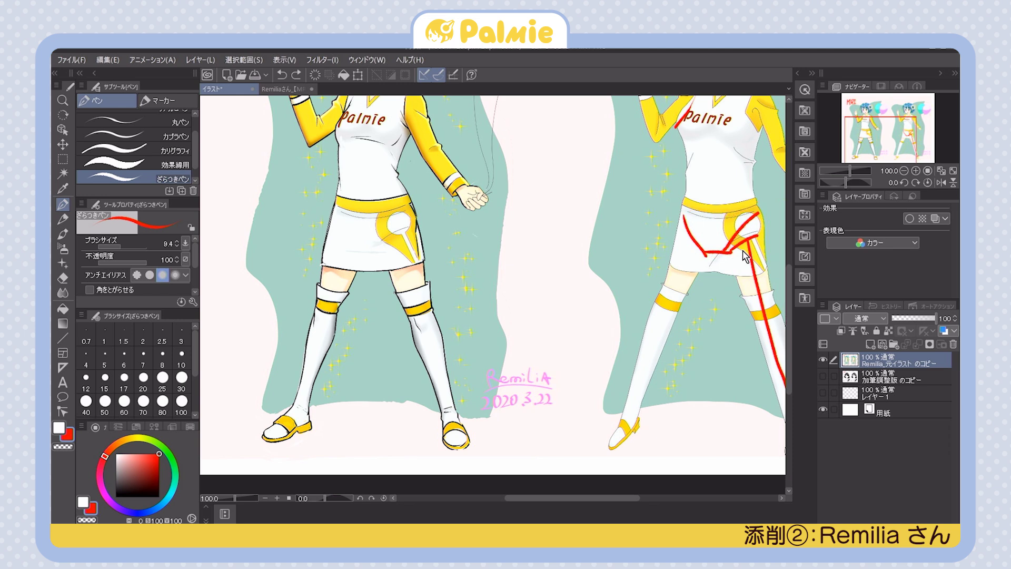
pyautogui.hotkey('ctrl', 'z')
pyautogui.hotkey('ctrl', 'z')
pyautogui.hotkey('ctrl', 'z')
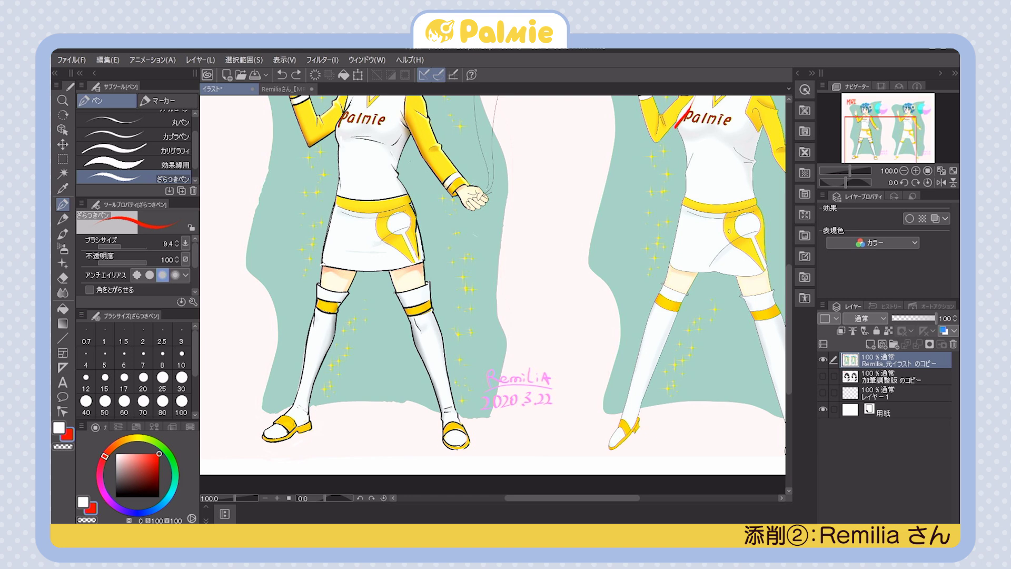
# Circle the bare thigh at the skirt hem in red on the original and retouched girls
pyautogui.moveTo(492, 265); pyautogui.dragTo(546, 272)
pyautogui.moveTo(680, 261); pyautogui.dragTo(620, 269)
pyautogui.moveTo(757, 252); pyautogui.dragTo(700, 280)
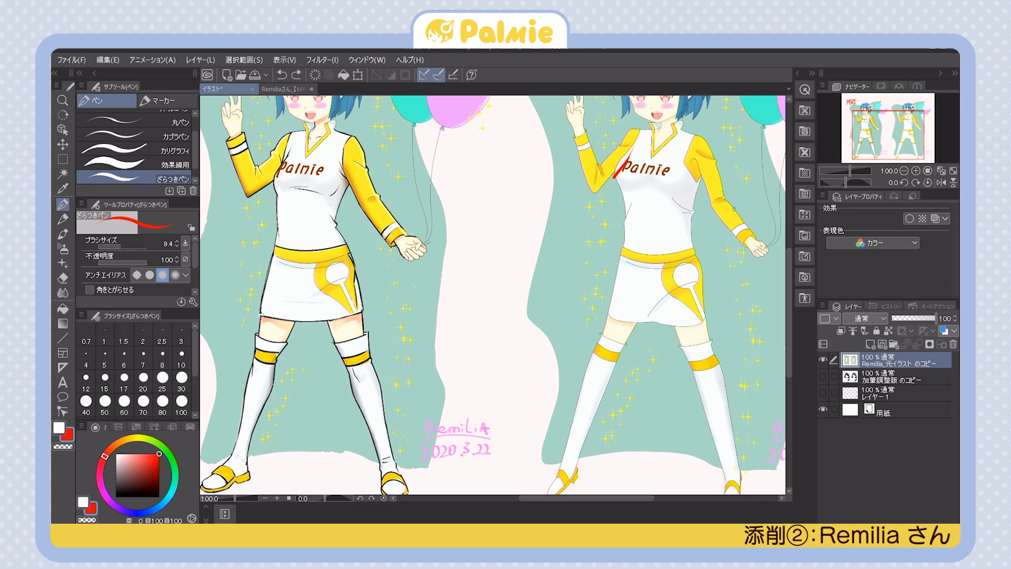
pyautogui.moveTo(671, 288); pyautogui.dragTo(680, 282)
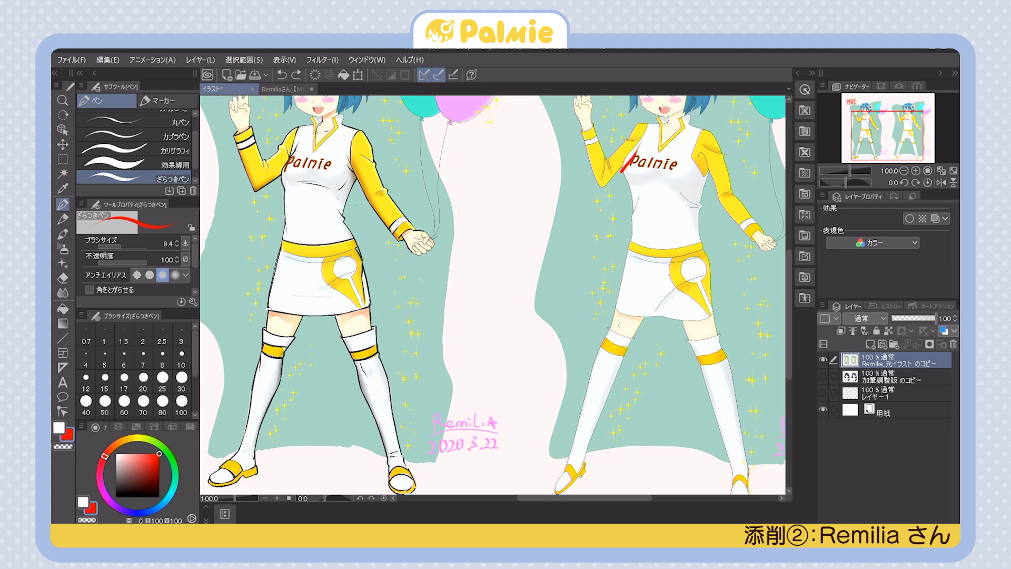
pyautogui.moveTo(614, 330)
pyautogui.mouseDown()
pyautogui.moveTo(649, 325)
pyautogui.moveTo(605, 335)
pyautogui.mouseUp()
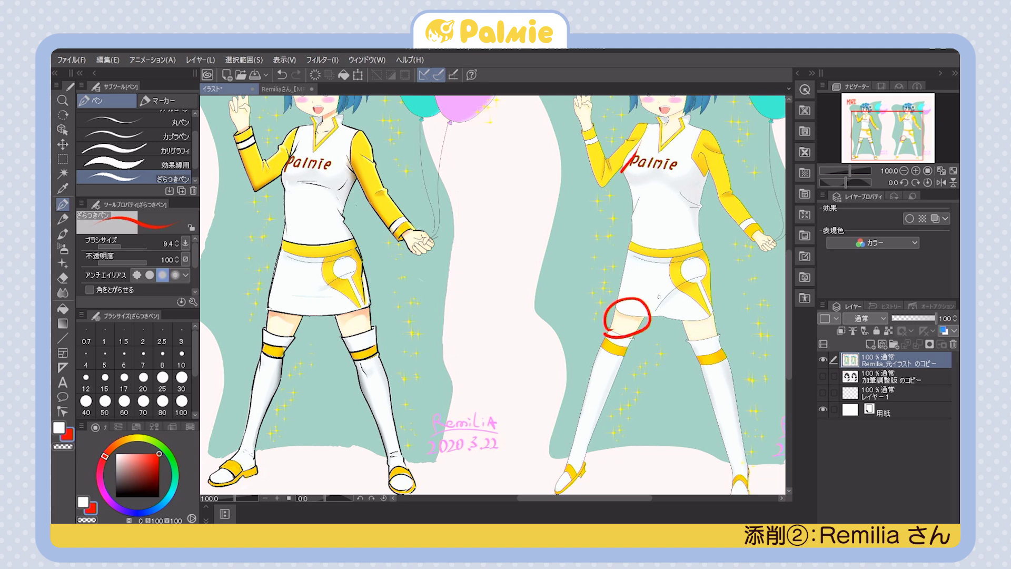
pyautogui.moveTo(281, 329); pyautogui.dragTo(308, 319)
pyautogui.moveTo(316, 271)
pyautogui.mouseDown()
pyautogui.moveTo(330, 329)
pyautogui.moveTo(331, 277)
pyautogui.moveTo(304, 303)
pyautogui.mouseUp()
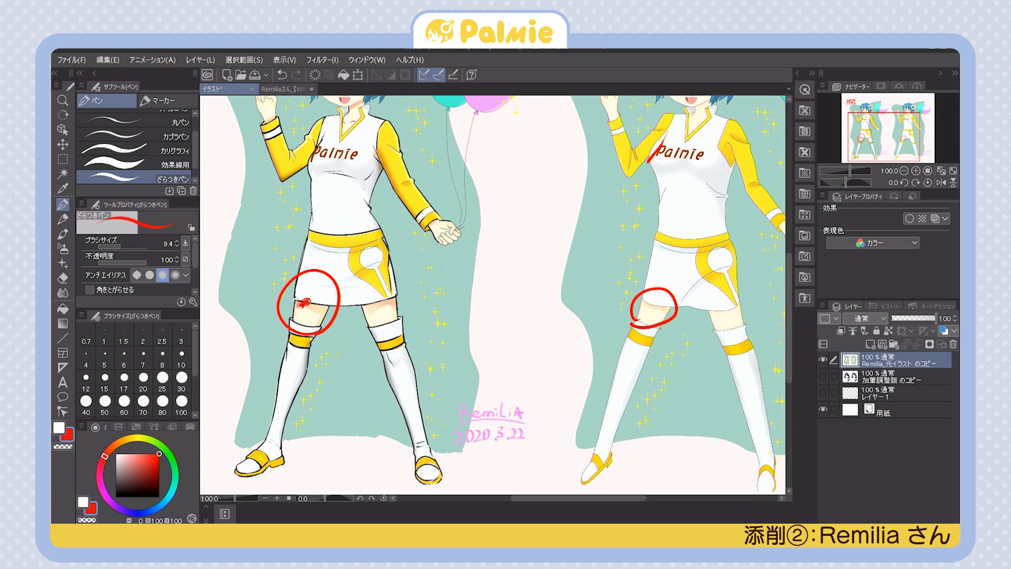
# Try a small red mark at the retouched skirt hem, and undo it with both thigh circles
pyautogui.hotkey('ctrl', 'z')
pyautogui.hotkey('ctrl', 'z')
pyautogui.moveTo(299, 301); pyautogui.dragTo(302, 303)
pyautogui.hotkey('ctrl', 'z')
pyautogui.hotkey('ctrl', 'z')
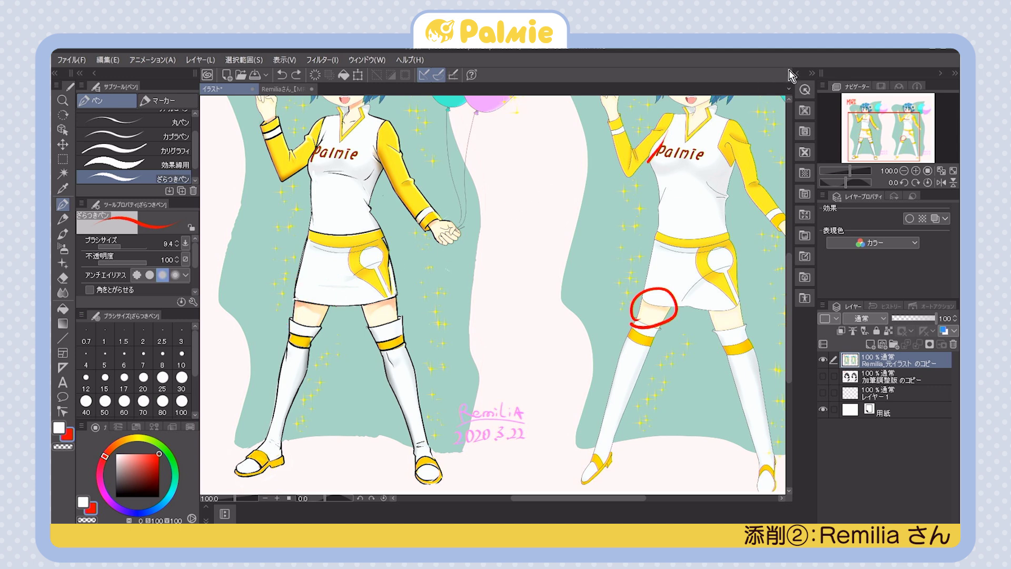
pyautogui.hotkey('ctrl', 'z')
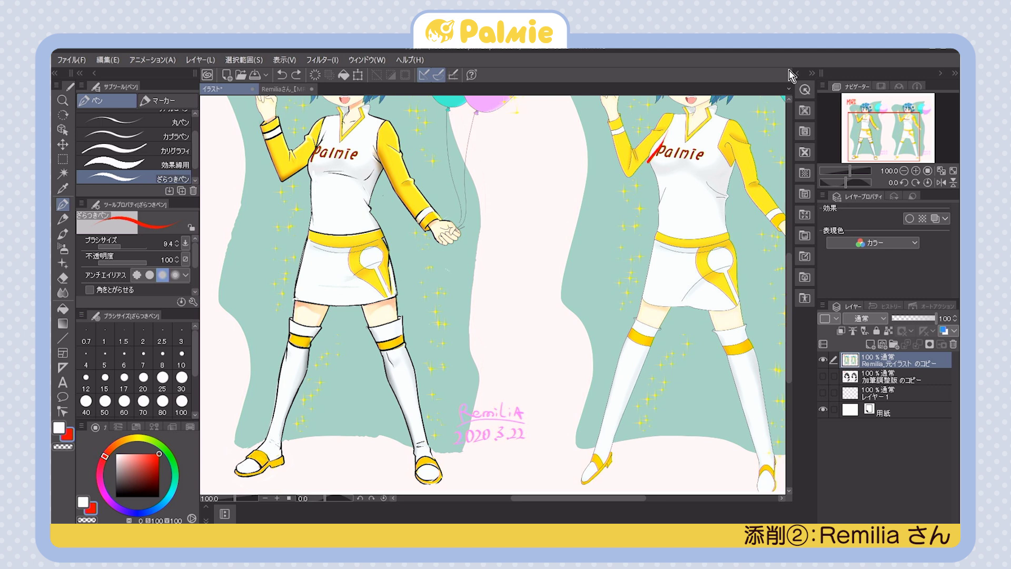
# Mark the retouched skirt's hem corners and inner thigh in red, and undo the marks
pyautogui.moveTo(402, 297)
pyautogui.mouseDown()
pyautogui.moveTo(385, 302)
pyautogui.moveTo(400, 306)
pyautogui.mouseUp()
pyautogui.moveTo(311, 299)
pyautogui.mouseDown()
pyautogui.moveTo(308, 309)
pyautogui.moveTo(312, 302)
pyautogui.moveTo(334, 322)
pyautogui.moveTo(328, 331)
pyautogui.mouseUp()
pyautogui.moveTo(379, 296); pyautogui.dragTo(377, 325)
pyautogui.hotkey('ctrl', 'z')
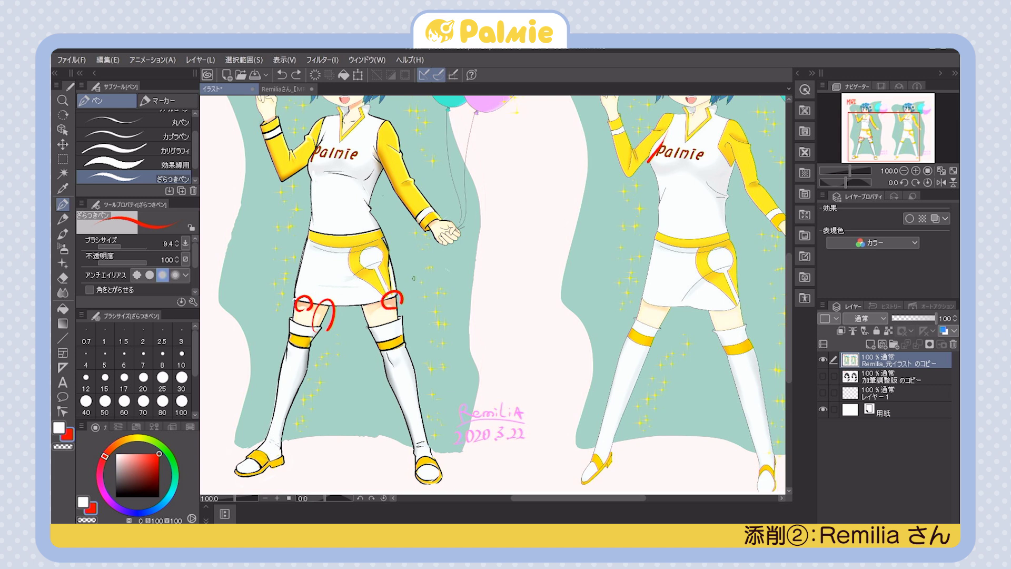
pyautogui.hotkey('ctrl', 'z')
pyautogui.hotkey('ctrl', 'z')
pyautogui.hotkey('ctrl', 'z')
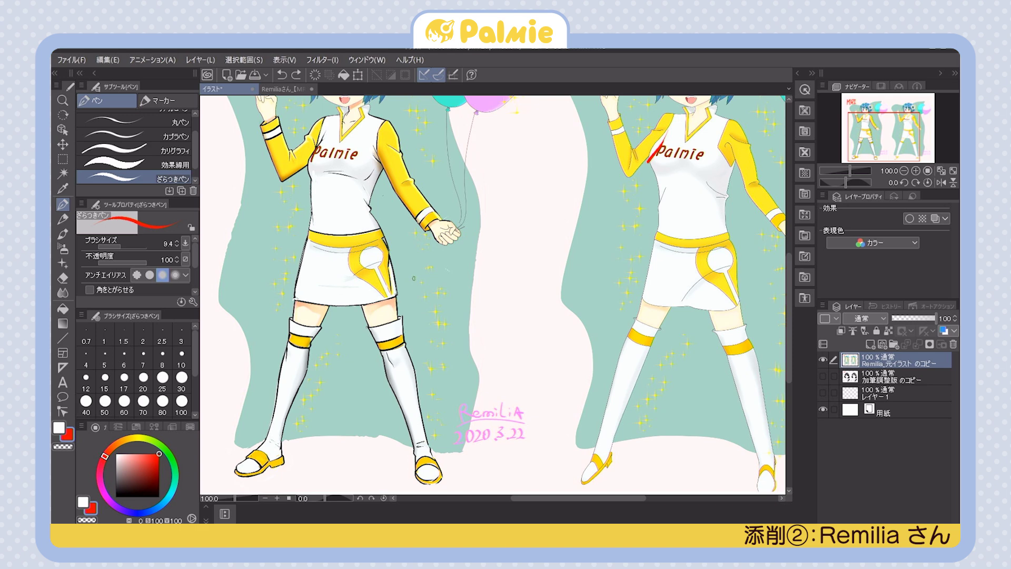
# Undo the leftover red stroke beside the logo on the original girl's chest
pyautogui.scroll(2, 538, 272)
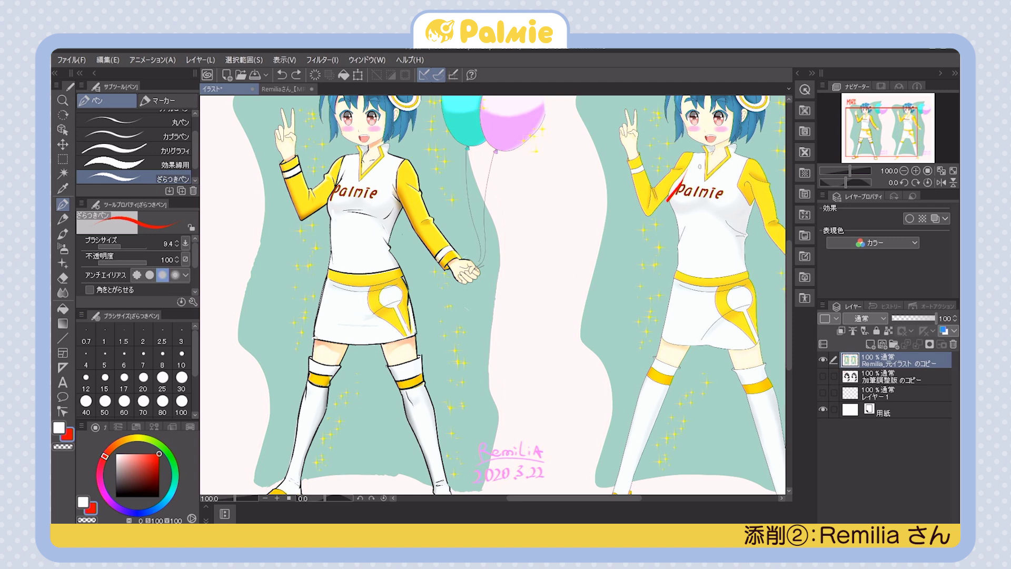
pyautogui.scroll(3, 527, 268)
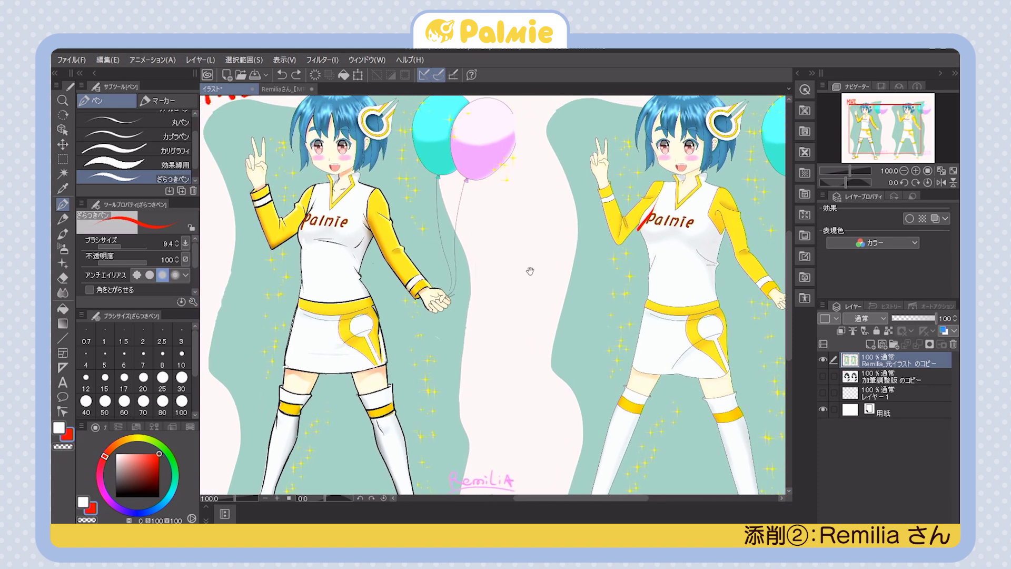
pyautogui.scroll(1, 526, 268)
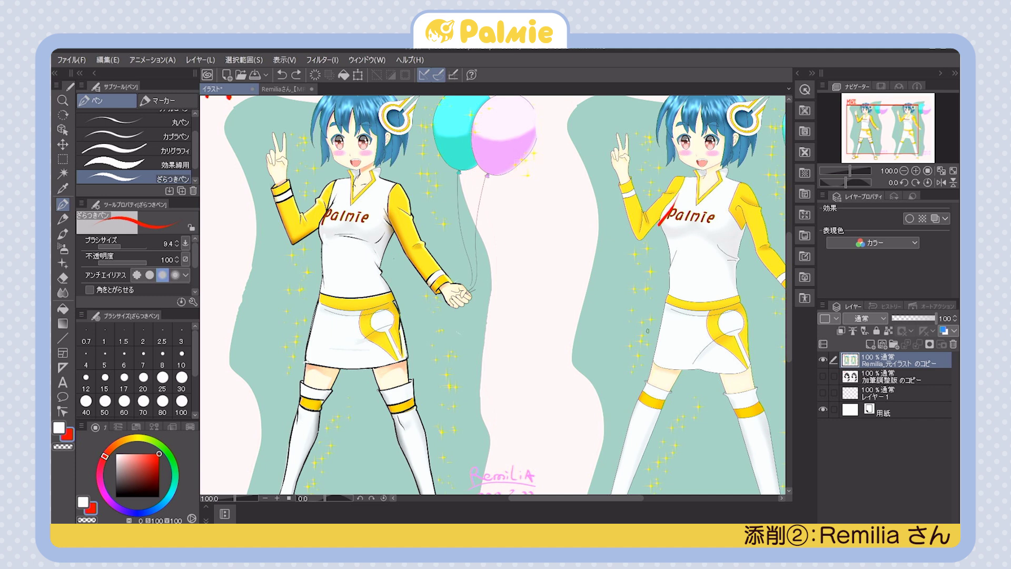
pyautogui.hotkey('ctrl', 'z')
pyautogui.moveTo(708, 249); pyautogui.dragTo(705, 261)
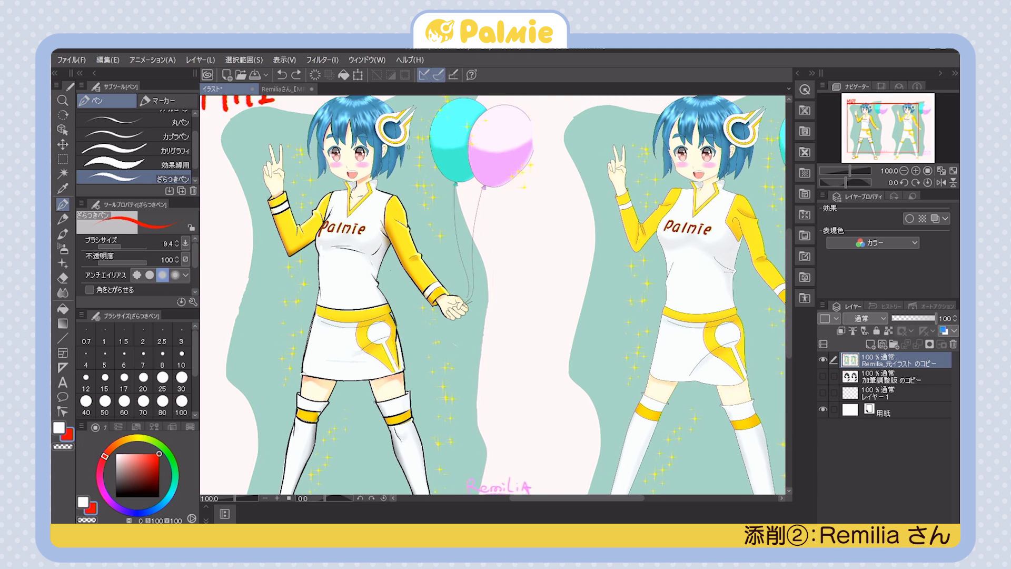
# Circle the area between chin and neck on both girls in red, and undo the circles
pyautogui.moveTo(364, 190)
pyautogui.mouseDown()
pyautogui.moveTo(352, 170)
pyautogui.moveTo(371, 184)
pyautogui.mouseUp()
pyautogui.moveTo(704, 168)
pyautogui.mouseDown()
pyautogui.moveTo(717, 191)
pyautogui.moveTo(709, 162)
pyautogui.mouseUp()
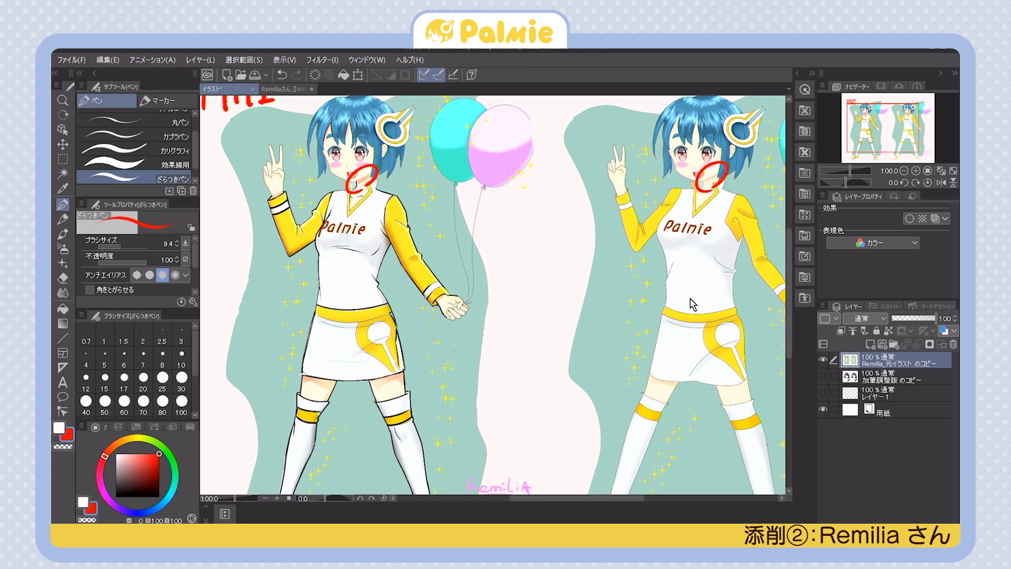
pyautogui.hotkey('ctrl', 'z')
pyautogui.hotkey('ctrl', 'z')
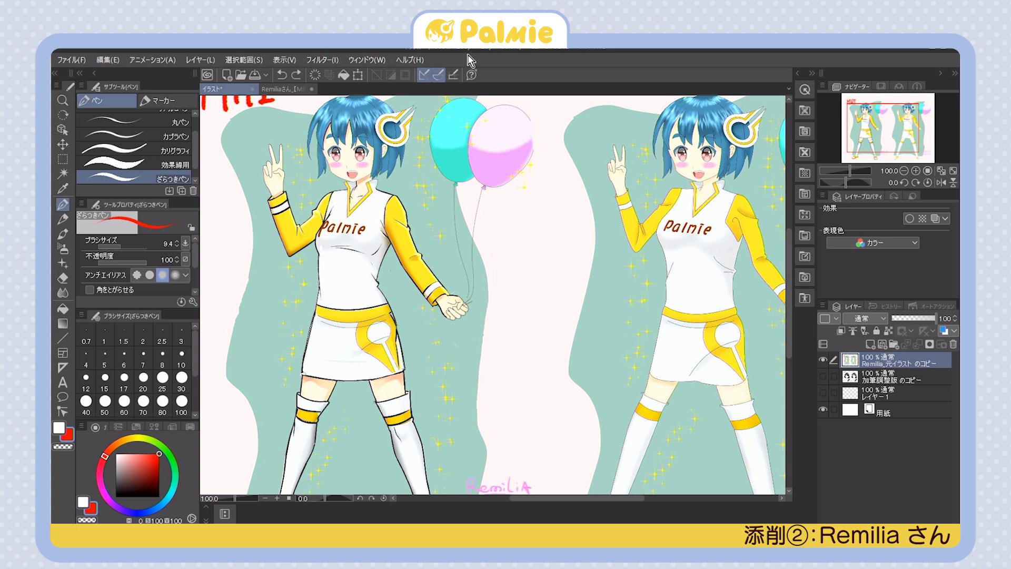
# At 150% zoom, circle parts of the bangs on both girls in red, and undo the circles
pyautogui.hotkey('ctrl', '+')
pyautogui.moveTo(553, 173); pyautogui.dragTo(494, 338)
pyautogui.moveTo(732, 192)
pyautogui.mouseDown()
pyautogui.moveTo(759, 198)
pyautogui.moveTo(742, 185)
pyautogui.mouseUp()
pyautogui.moveTo(221, 211)
pyautogui.mouseDown()
pyautogui.moveTo(217, 220)
pyautogui.moveTo(222, 196)
pyautogui.moveTo(245, 196)
pyautogui.mouseUp()
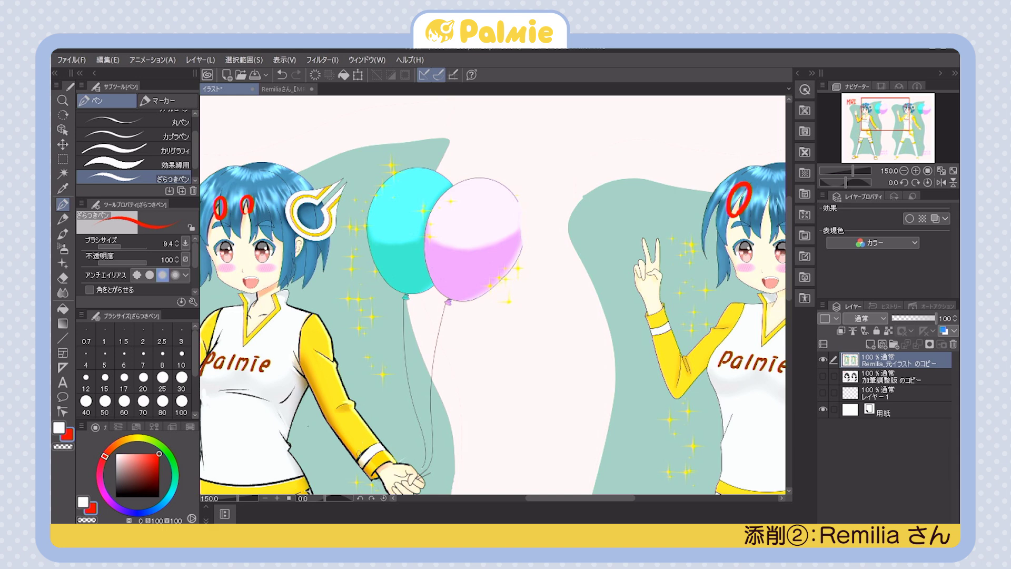
pyautogui.hotkey('ctrl', 'z')
pyautogui.hotkey('ctrl', 'z')
pyautogui.hotkey('ctrl', 'z')
# Circle the gap between the torso and the balloon-holding arm on both girls in red, and undo the circles
pyautogui.moveTo(526, 453); pyautogui.dragTo(613, 297)
pyautogui.moveTo(687, 310); pyautogui.dragTo(631, 224)
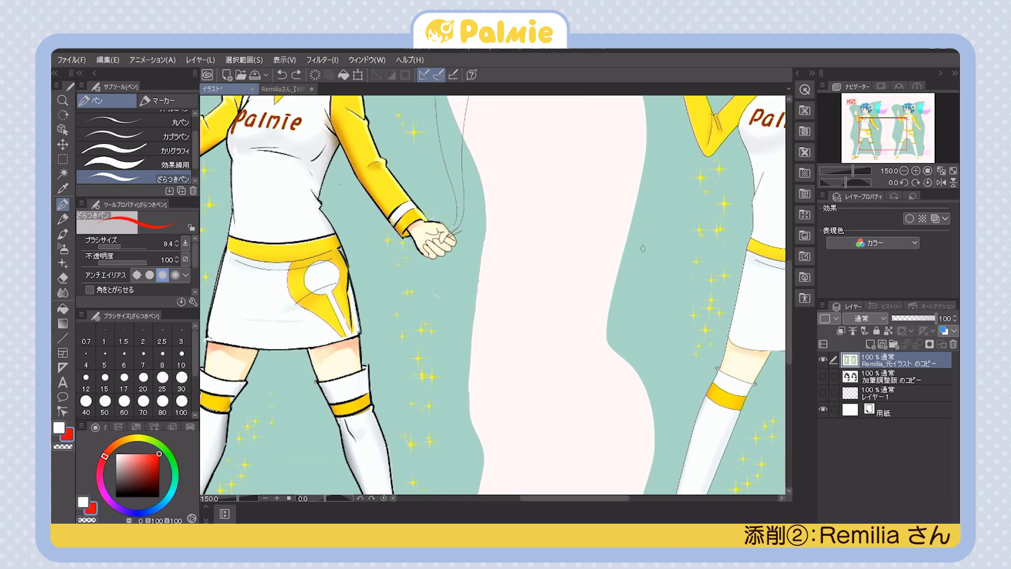
pyautogui.scroll(-1, 643, 247)
pyautogui.moveTo(717, 234); pyautogui.dragTo(651, 246)
pyautogui.moveTo(747, 212); pyautogui.dragTo(741, 233)
pyautogui.moveTo(371, 184); pyautogui.dragTo(379, 229)
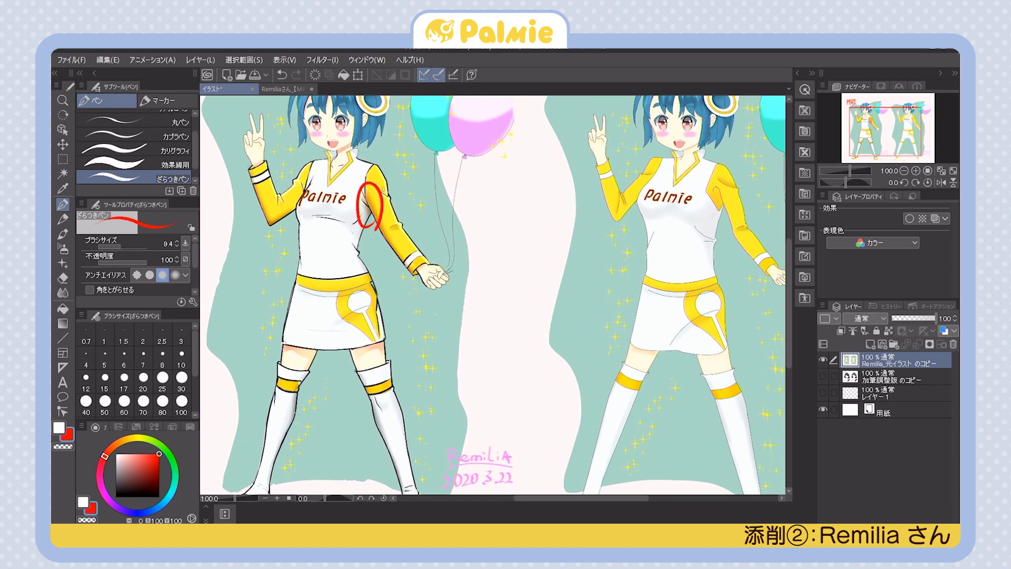
pyautogui.moveTo(719, 182); pyautogui.dragTo(730, 219)
pyautogui.hotkey('ctrl', 'z')
pyautogui.hotkey('ctrl', 'z')
# Circle both arms of the retouched girl in red, mark her balloon-side upper sleeve, and undo the marks
pyautogui.moveTo(719, 291); pyautogui.dragTo(700, 279)
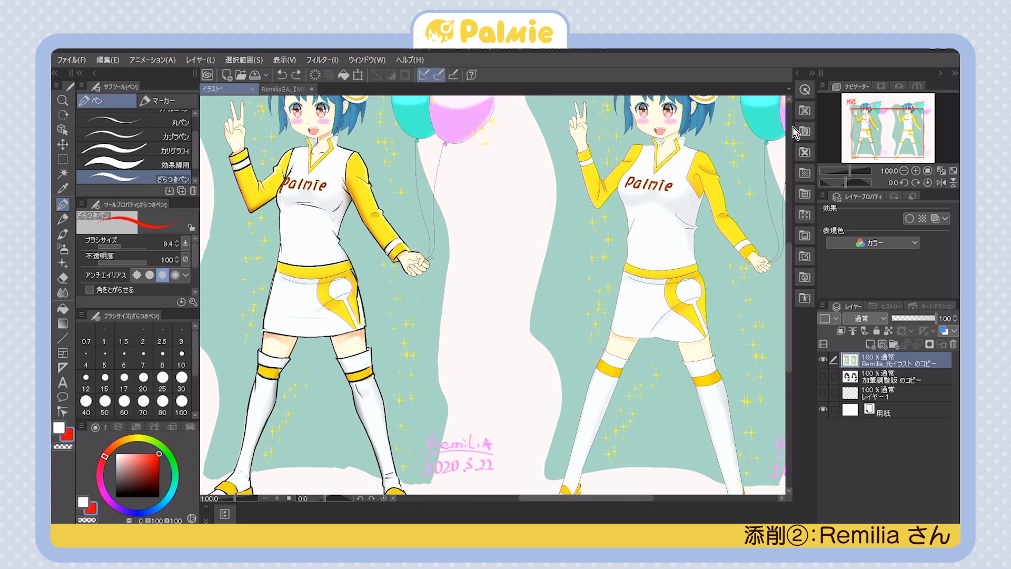
pyautogui.moveTo(648, 346); pyautogui.dragTo(682, 257)
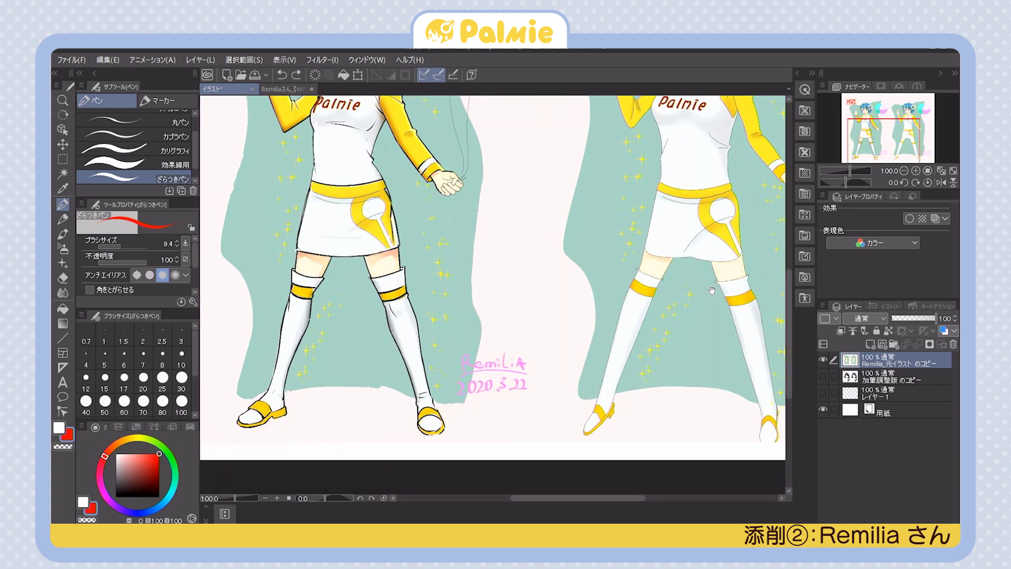
pyautogui.moveTo(687, 301); pyautogui.dragTo(658, 375)
pyautogui.moveTo(434, 254)
pyautogui.mouseDown()
pyautogui.moveTo(448, 274)
pyautogui.moveTo(434, 283)
pyautogui.mouseUp()
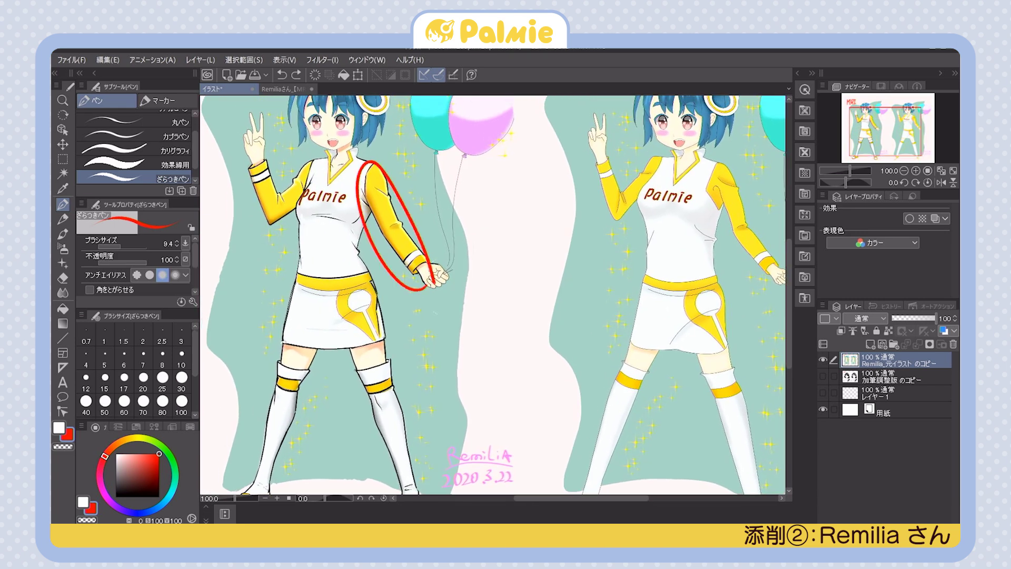
pyautogui.moveTo(272, 240)
pyautogui.mouseDown()
pyautogui.moveTo(271, 180)
pyautogui.moveTo(287, 204)
pyautogui.moveTo(302, 203)
pyautogui.moveTo(276, 239)
pyautogui.mouseUp()
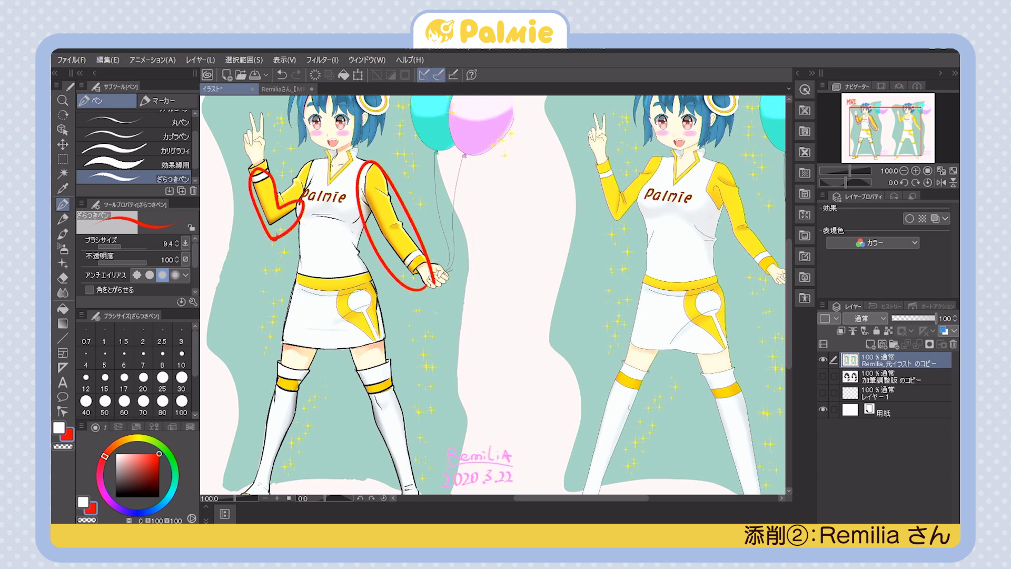
pyautogui.moveTo(499, 279); pyautogui.dragTo(510, 250)
pyautogui.moveTo(760, 245); pyautogui.dragTo(704, 284)
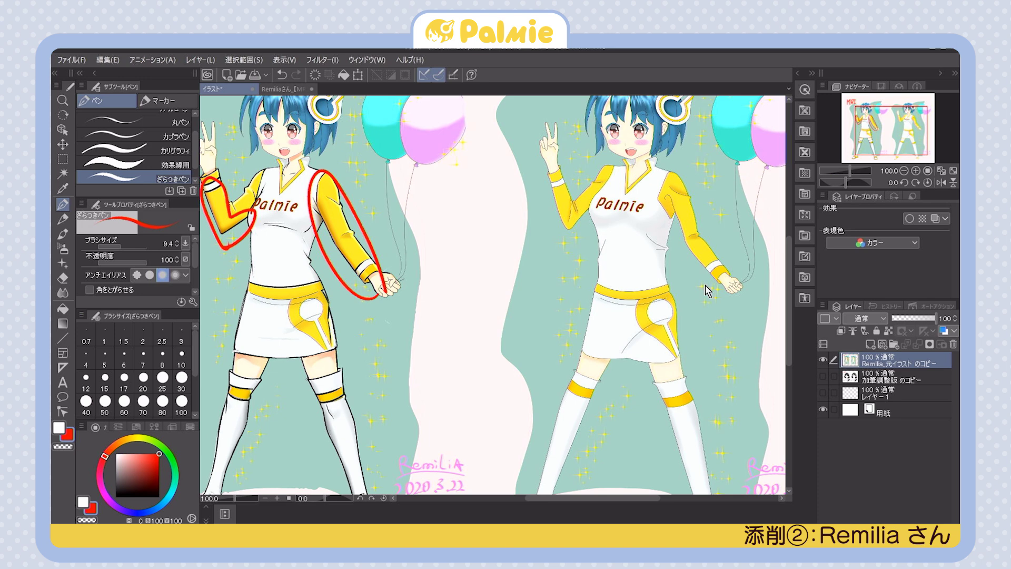
pyautogui.hotkey('ctrl', 'z')
pyautogui.hotkey('ctrl', 'z')
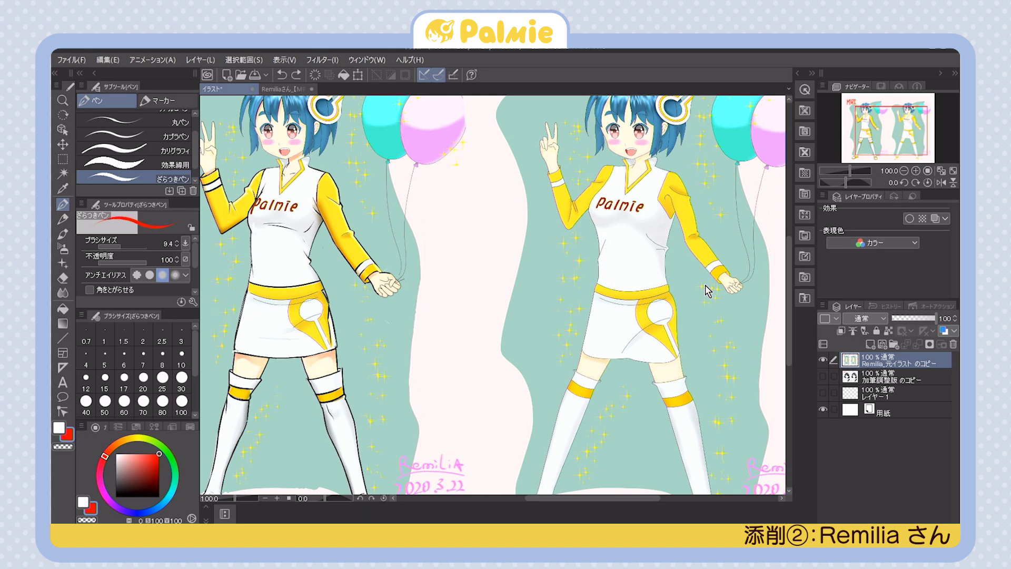
pyautogui.moveTo(338, 186); pyautogui.dragTo(355, 235)
pyautogui.hotkey('ctrl', 'z')
# Examine the retouched girl's arms and torso up close and compare them with the original girl
pyautogui.scroll(1, 400, 246)
pyautogui.moveTo(400, 246); pyautogui.dragTo(421, 265)
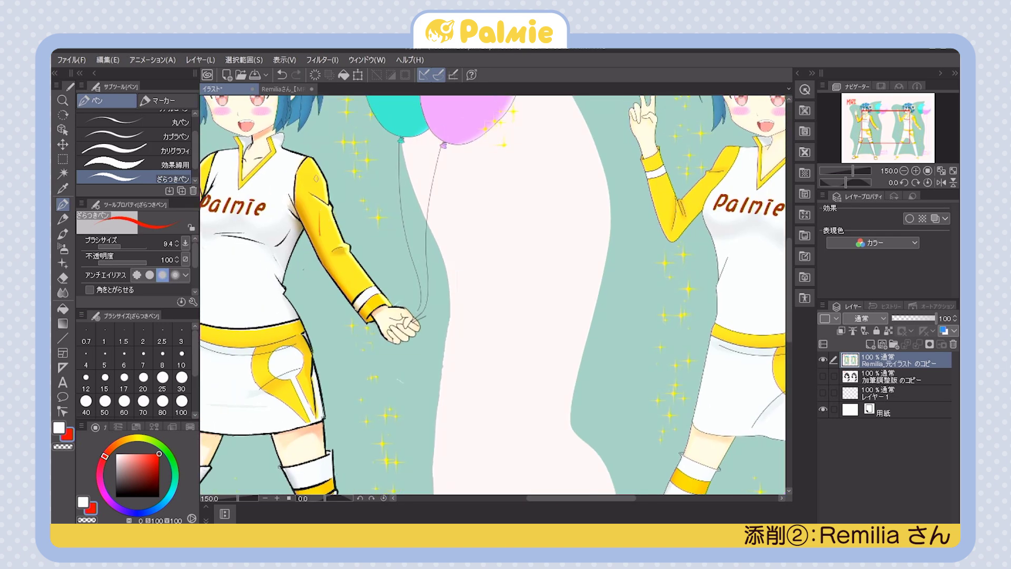
pyautogui.moveTo(353, 242); pyautogui.dragTo(469, 231)
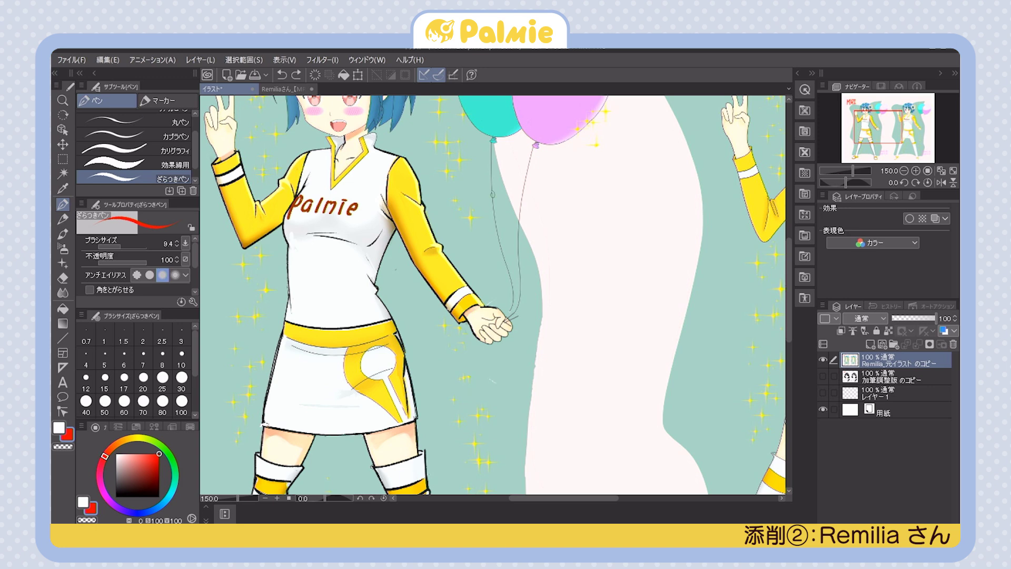
pyautogui.moveTo(644, 210); pyautogui.dragTo(571, 199)
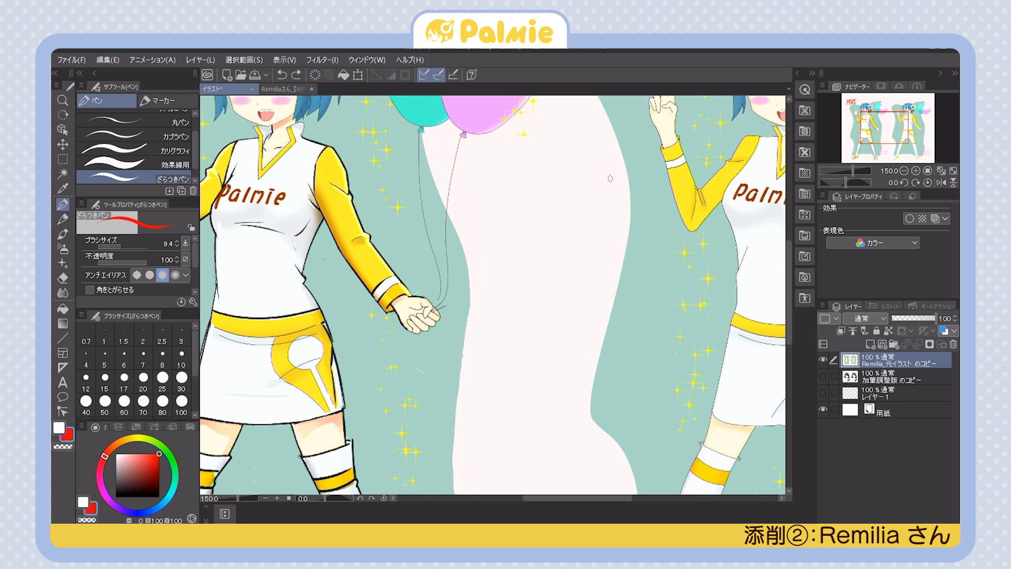
pyautogui.scroll(-1, 612, 183)
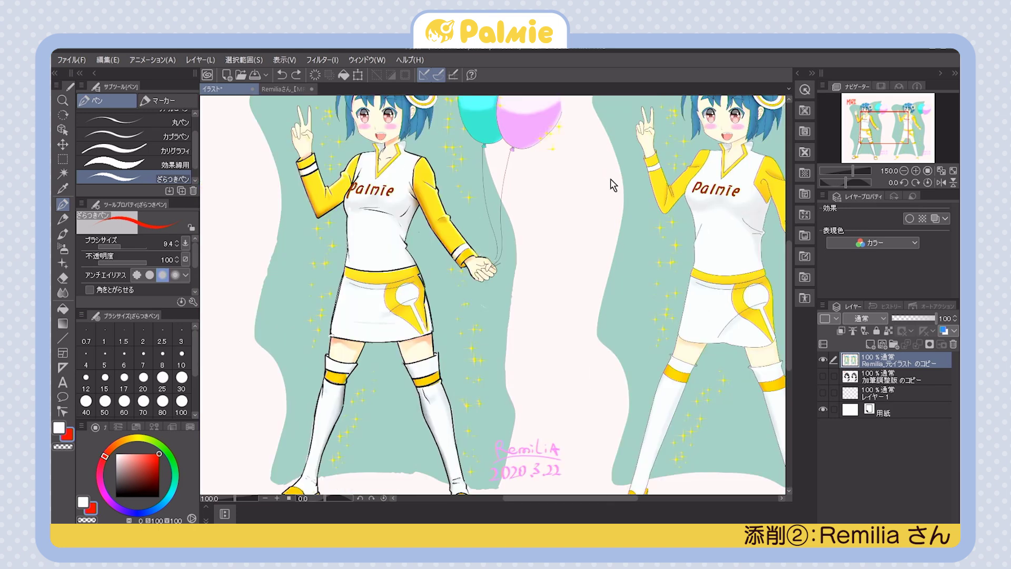
pyautogui.moveTo(558, 232); pyautogui.dragTo(486, 217)
pyautogui.moveTo(618, 191); pyautogui.dragTo(598, 191)
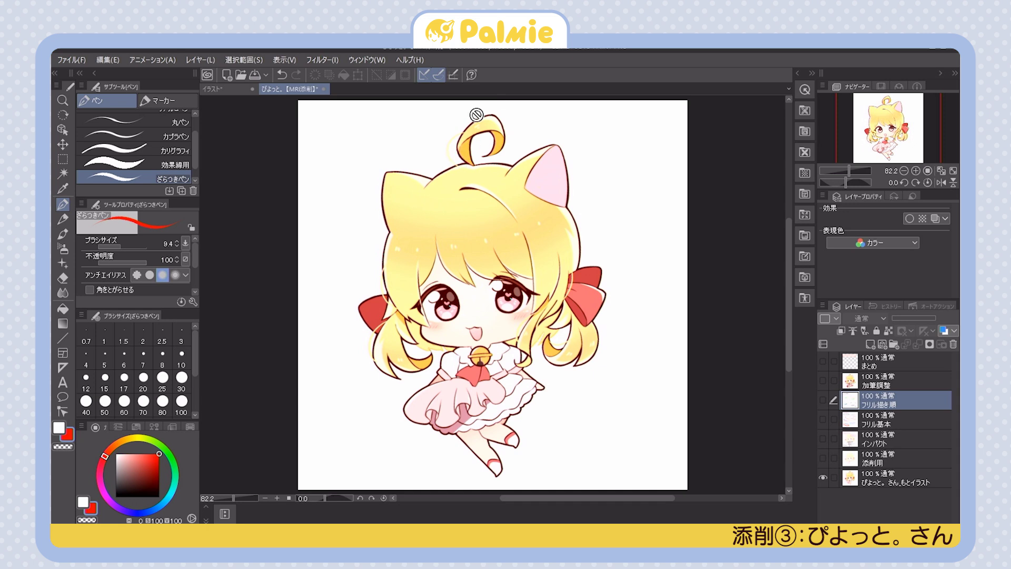
# Add a layer above フリル描き順 in the cat-eared chibi file, mark the hair loop and side hair in red, and undo the marks
pyautogui.click(870, 345)
pyautogui.moveTo(460, 168); pyautogui.dragTo(477, 131)
pyautogui.moveTo(390, 265); pyautogui.dragTo(406, 320)
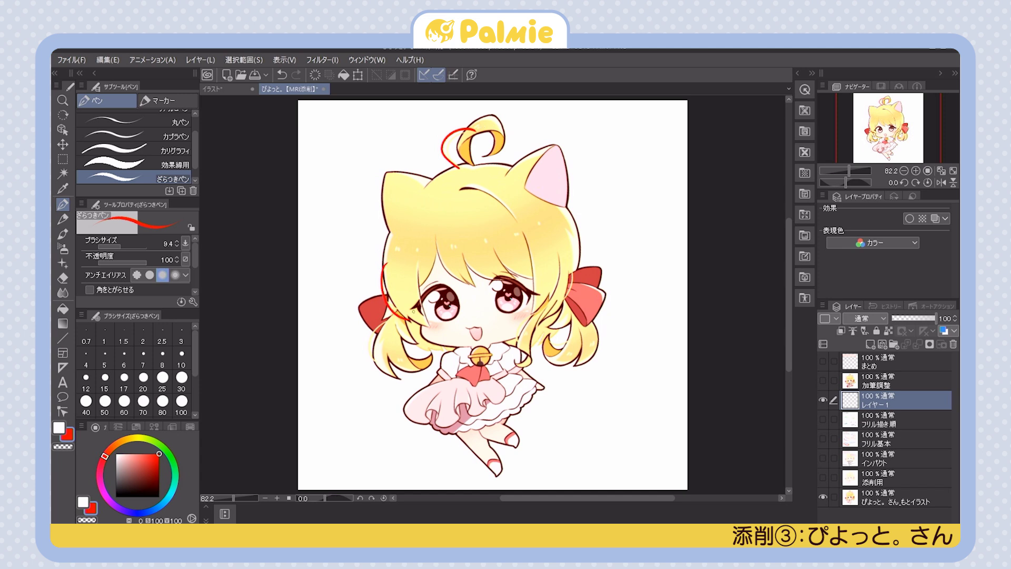
pyautogui.hotkey('ctrl', 'z')
pyautogui.hotkey('ctrl', 'z')
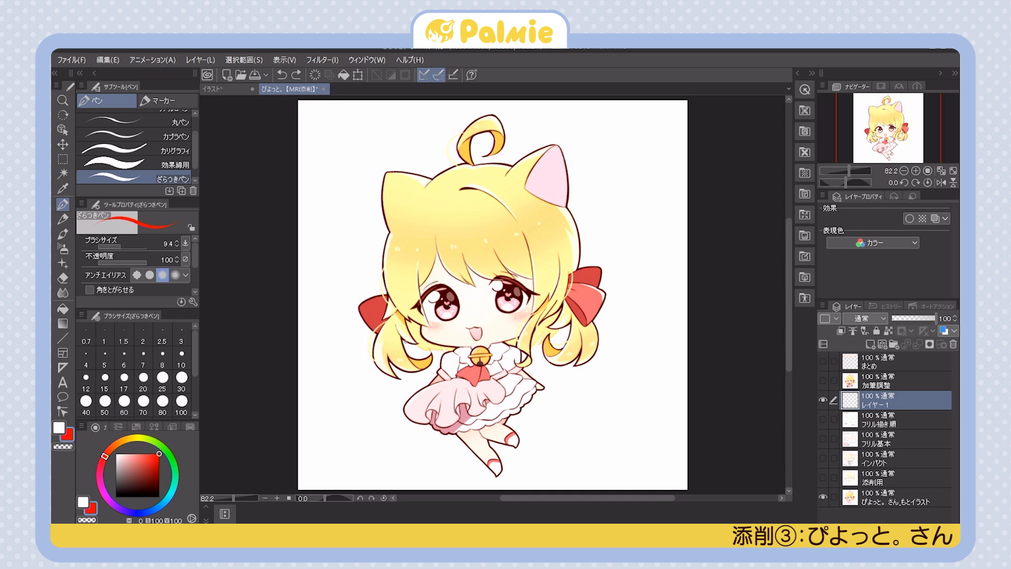
# Show the 添削用 and インパクト layers over the chibi illustration and read the notes on giving chibi poses impact
pyautogui.scroll(-2, 406, 342)
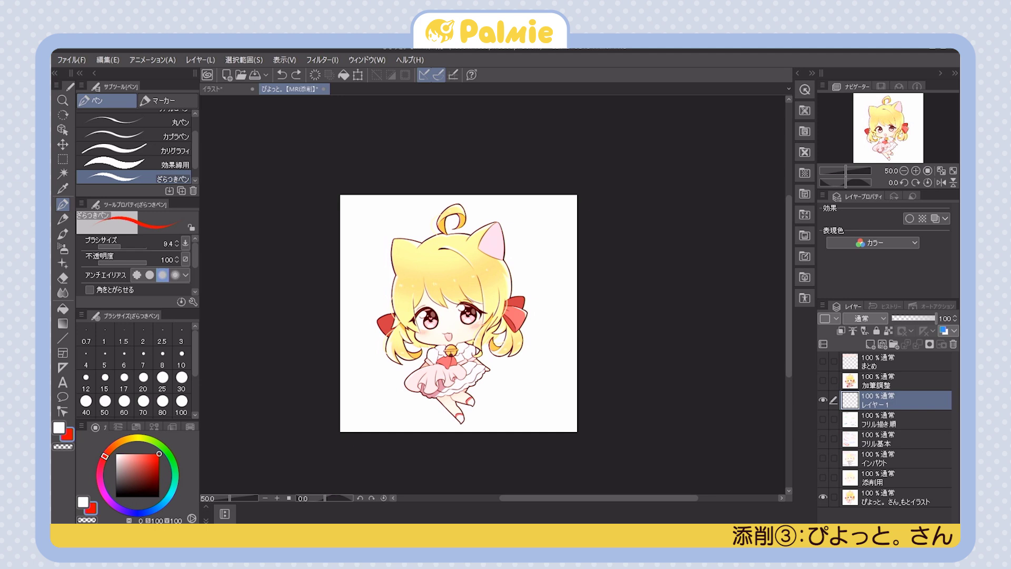
pyautogui.scroll(1, 599, 343)
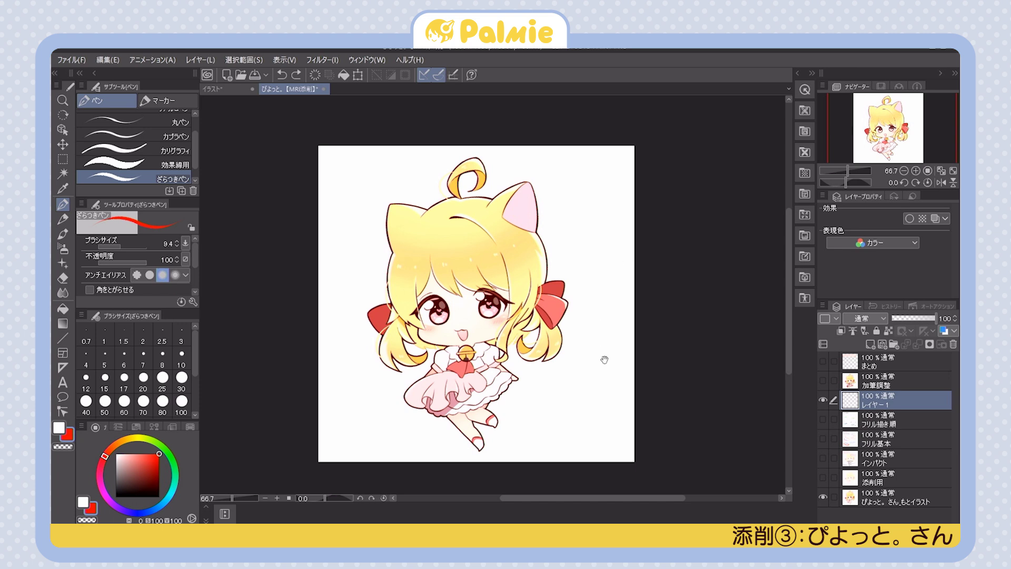
pyautogui.moveTo(612, 357); pyautogui.dragTo(648, 341)
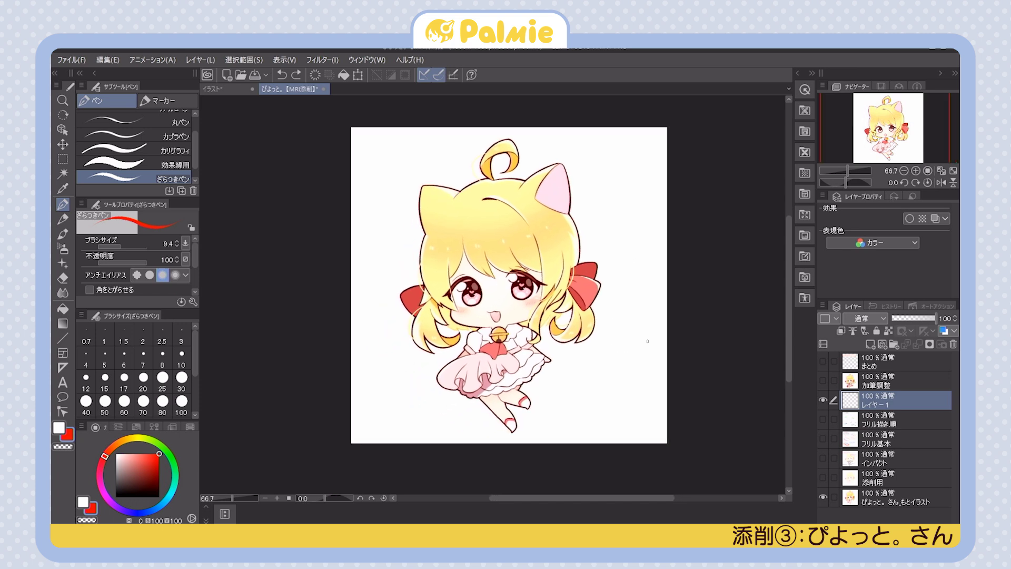
pyautogui.click(823, 478)
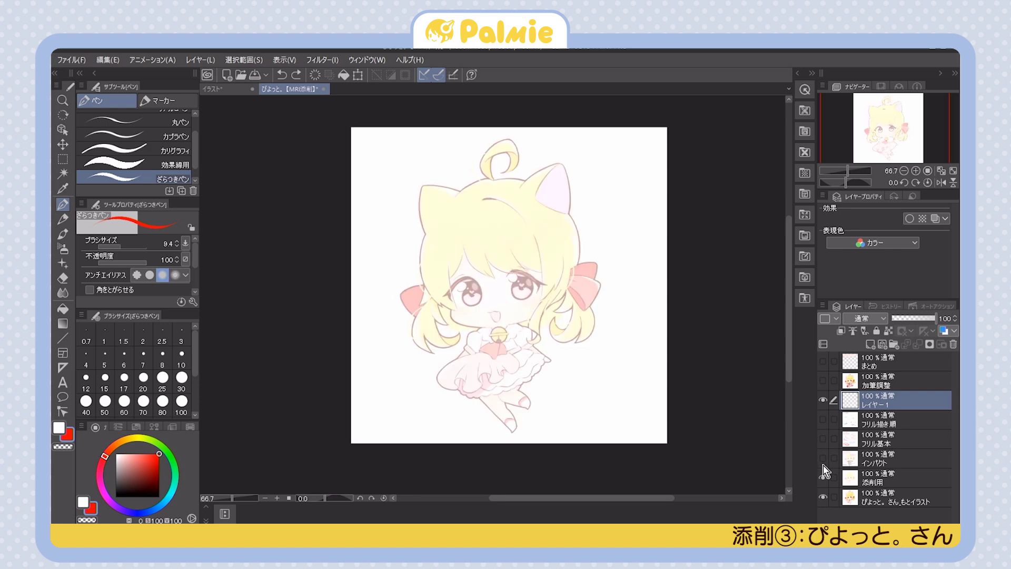
pyautogui.click(823, 458)
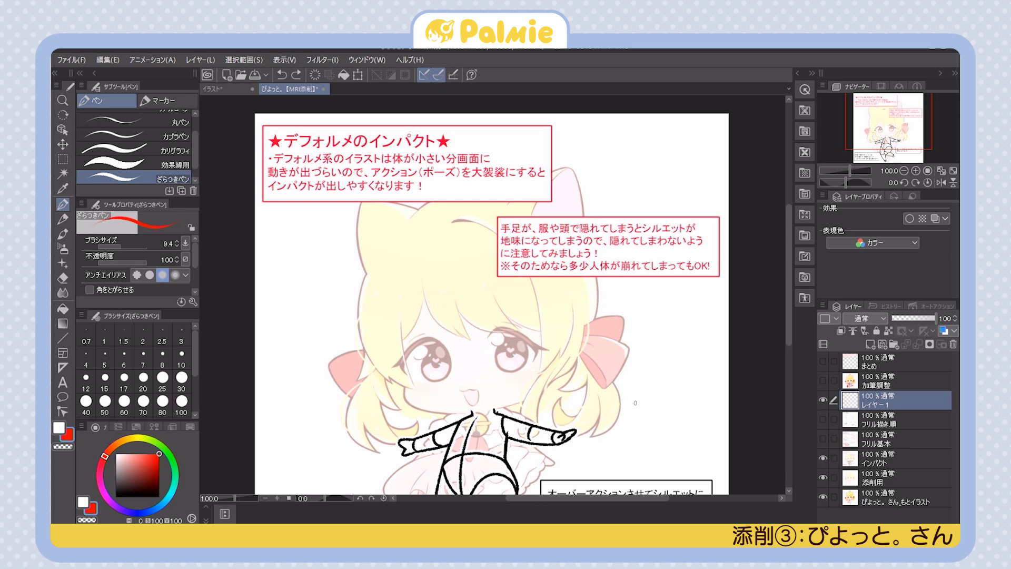
pyautogui.scroll(-5, 676, 372)
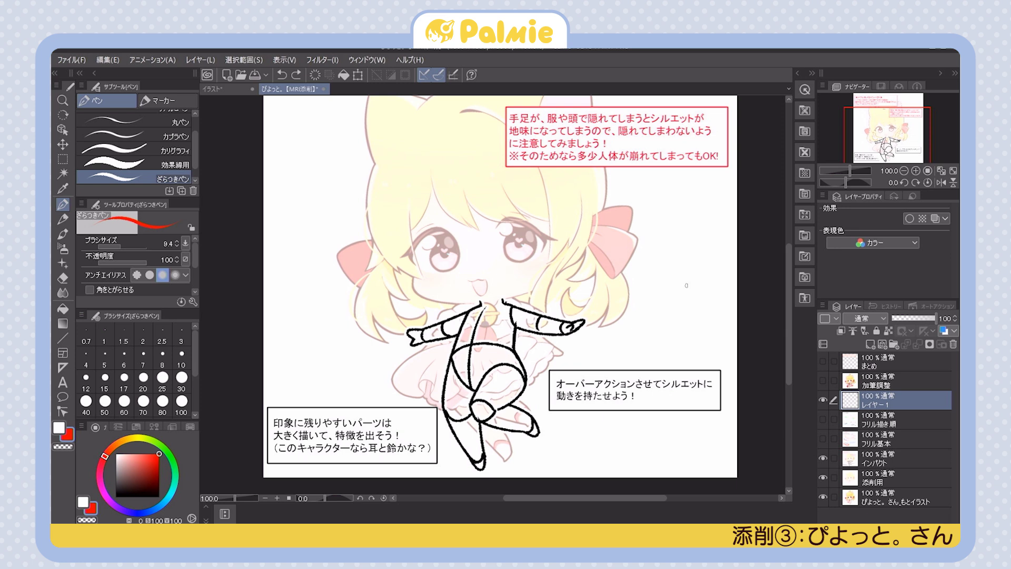
# With the インパクト layer hidden, trace the chibi's original arms and legs in red on a new layer
pyautogui.click(823, 458)
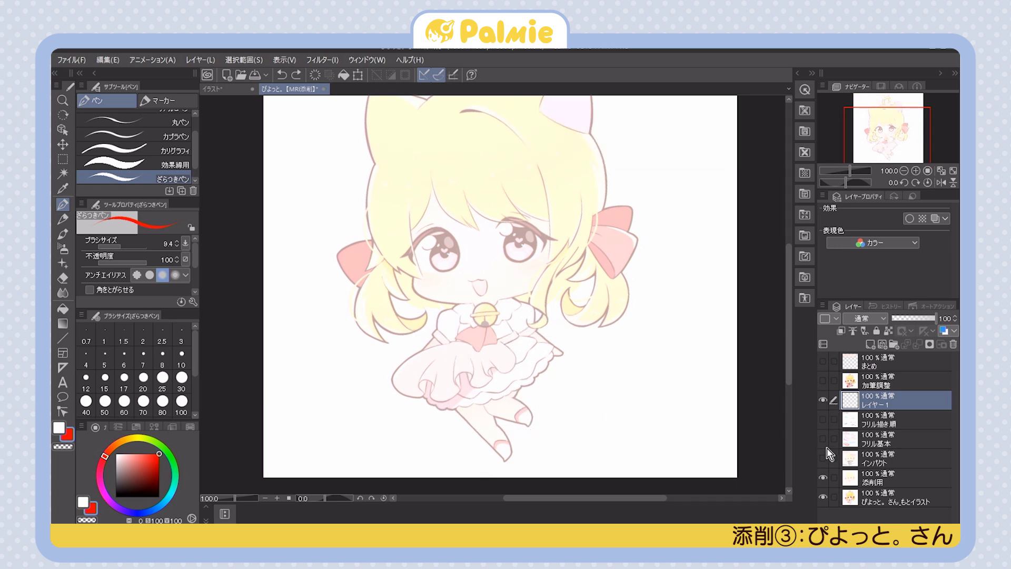
pyautogui.click(870, 344)
pyautogui.moveTo(523, 312); pyautogui.dragTo(570, 356)
pyautogui.moveTo(446, 313)
pyautogui.mouseDown()
pyautogui.moveTo(414, 358)
pyautogui.moveTo(448, 343)
pyautogui.mouseUp()
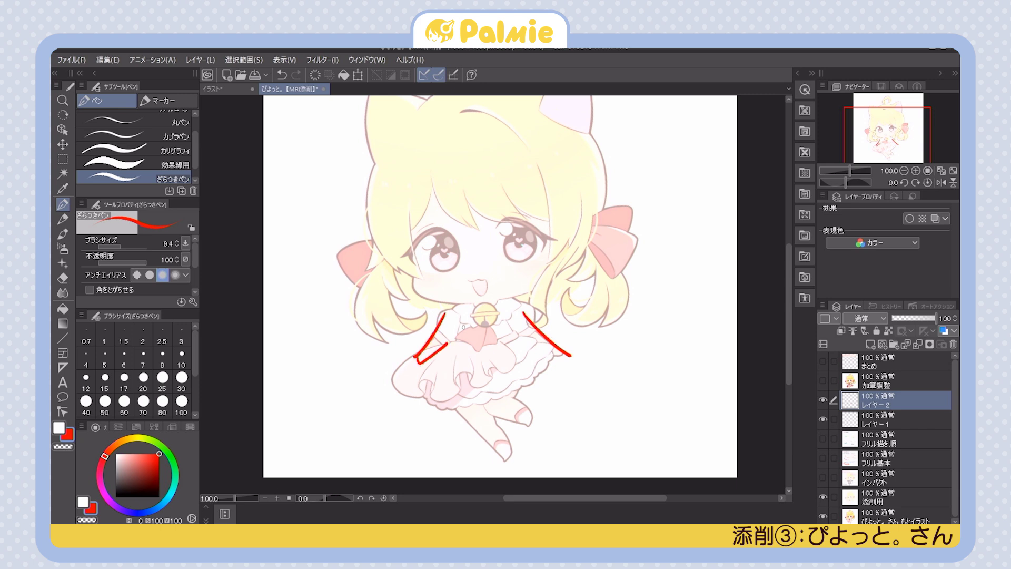
pyautogui.moveTo(529, 348); pyautogui.dragTo(563, 347)
pyautogui.moveTo(522, 383)
pyautogui.mouseDown()
pyautogui.moveTo(528, 411)
pyautogui.moveTo(509, 418)
pyautogui.moveTo(532, 419)
pyautogui.moveTo(530, 407)
pyautogui.mouseUp()
pyautogui.moveTo(454, 399)
pyautogui.mouseDown()
pyautogui.moveTo(508, 460)
pyautogui.moveTo(495, 414)
pyautogui.mouseUp()
pyautogui.moveTo(555, 376); pyautogui.dragTo(529, 452)
pyautogui.moveTo(526, 435)
pyautogui.mouseDown()
pyautogui.moveTo(530, 451)
pyautogui.moveTo(538, 442)
pyautogui.mouseUp()
pyautogui.moveTo(462, 433)
pyautogui.mouseDown()
pyautogui.moveTo(493, 463)
pyautogui.moveTo(492, 450)
pyautogui.mouseUp()
pyautogui.hotkey('ctrl', 'z')
pyautogui.hotkey('ctrl', 'z')
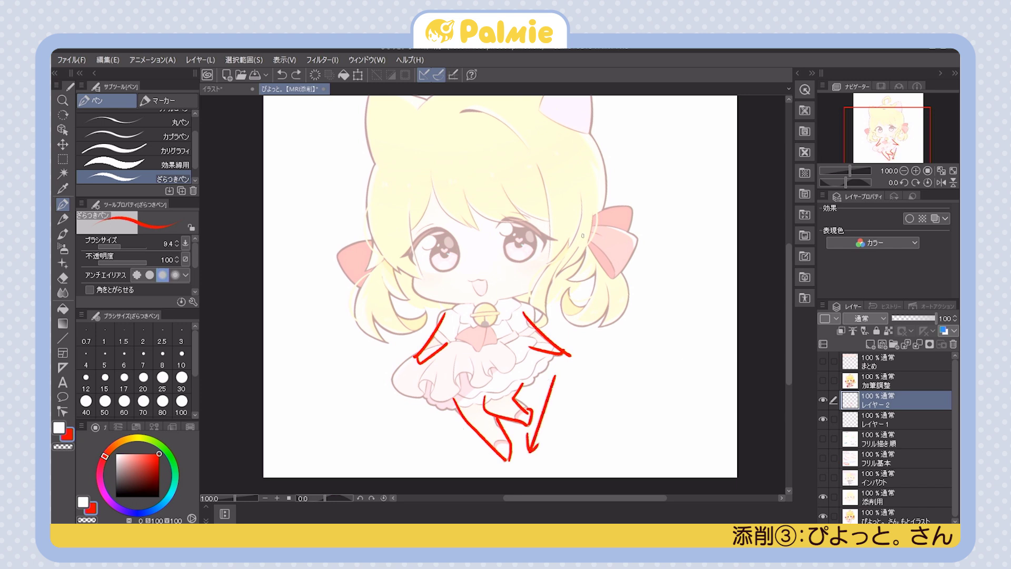
# Outline the chibi's original body silhouette in red from shoulders to feet and fill it with diagonal hatching
pyautogui.moveTo(448, 313)
pyautogui.mouseDown()
pyautogui.moveTo(404, 391)
pyautogui.moveTo(526, 445)
pyautogui.moveTo(551, 341)
pyautogui.moveTo(519, 314)
pyautogui.mouseUp()
pyautogui.moveTo(518, 313); pyautogui.dragTo(559, 374)
pyautogui.moveTo(460, 302); pyautogui.dragTo(412, 382)
pyautogui.moveTo(479, 315)
pyautogui.mouseDown()
pyautogui.moveTo(438, 380)
pyautogui.moveTo(445, 392)
pyautogui.mouseUp()
pyautogui.moveTo(511, 309); pyautogui.dragTo(449, 420)
pyautogui.moveTo(524, 337)
pyautogui.mouseDown()
pyautogui.moveTo(470, 422)
pyautogui.moveTo(487, 425)
pyautogui.mouseUp()
pyautogui.moveTo(546, 346); pyautogui.dragTo(508, 431)
pyautogui.moveTo(549, 364)
pyautogui.mouseDown()
pyautogui.moveTo(521, 428)
pyautogui.moveTo(525, 421)
pyautogui.mouseUp()
pyautogui.moveTo(521, 425); pyautogui.dragTo(513, 441)
pyautogui.moveTo(549, 390); pyautogui.dragTo(532, 419)
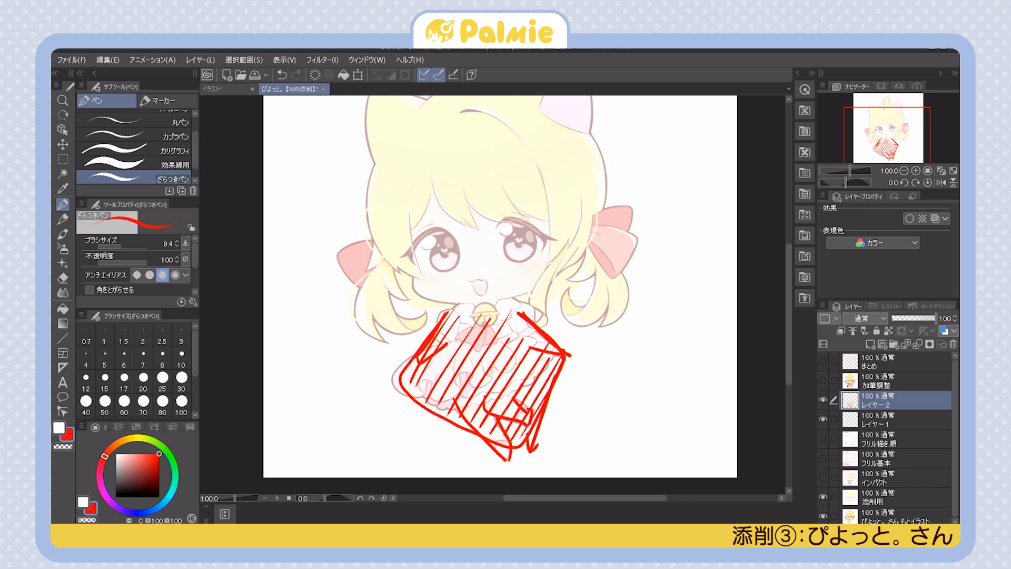
# Undo the hatching, the silhouette outline and the red arm and leg strokes on the chibi
pyautogui.hotkey('ctrl', 'z')
pyautogui.hotkey('ctrl', 'z')
pyautogui.hotkey('ctrl', 'z')
pyautogui.hotkey('ctrl', 'z')
pyautogui.hotkey('ctrl', 'z')
pyautogui.hotkey('ctrl', 'z')
pyautogui.hotkey('ctrl', 'z')
pyautogui.hotkey('ctrl', 'z')
pyautogui.hotkey('ctrl', 'z')
pyautogui.hotkey('ctrl', 'z')
pyautogui.hotkey('ctrl', 'z')
pyautogui.hotkey('ctrl', 'z')
pyautogui.hotkey('ctrl', 'z')
pyautogui.hotkey('ctrl', 'z')
pyautogui.hotkey('ctrl', 'z')
pyautogui.hotkey('ctrl', 'z')
pyautogui.hotkey('ctrl', 'z')
pyautogui.hotkey('ctrl', 'z')
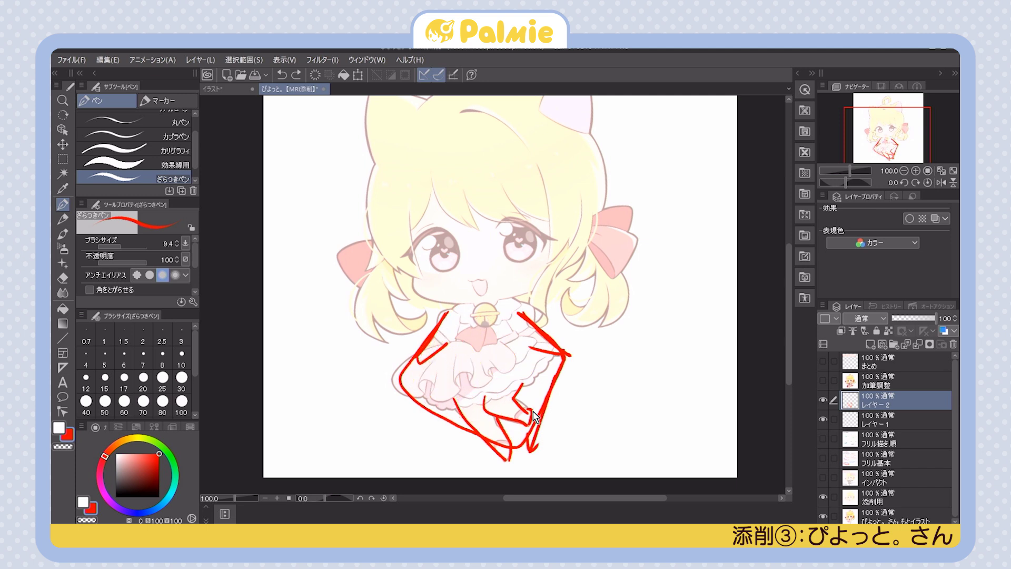
pyautogui.hotkey('ctrl', 'z')
pyautogui.hotkey('ctrl', 'z')
pyautogui.hotkey('ctrl', 'z')
pyautogui.hotkey('ctrl', 'z')
pyautogui.hotkey('ctrl', 'z')
pyautogui.hotkey('ctrl', 'z')
pyautogui.hotkey('ctrl', 'z')
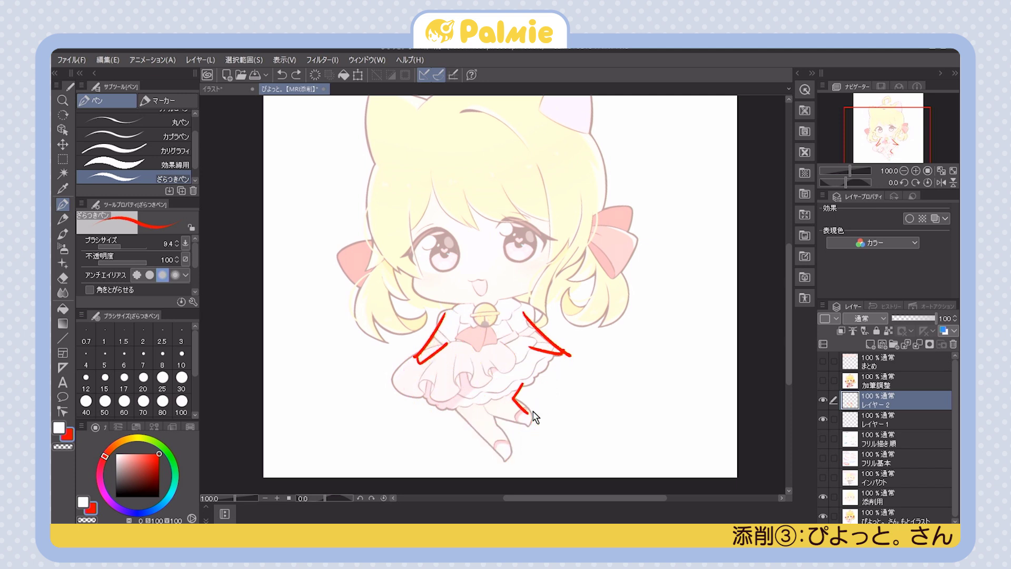
pyautogui.hotkey('ctrl', 'z')
pyautogui.hotkey('ctrl', 'z')
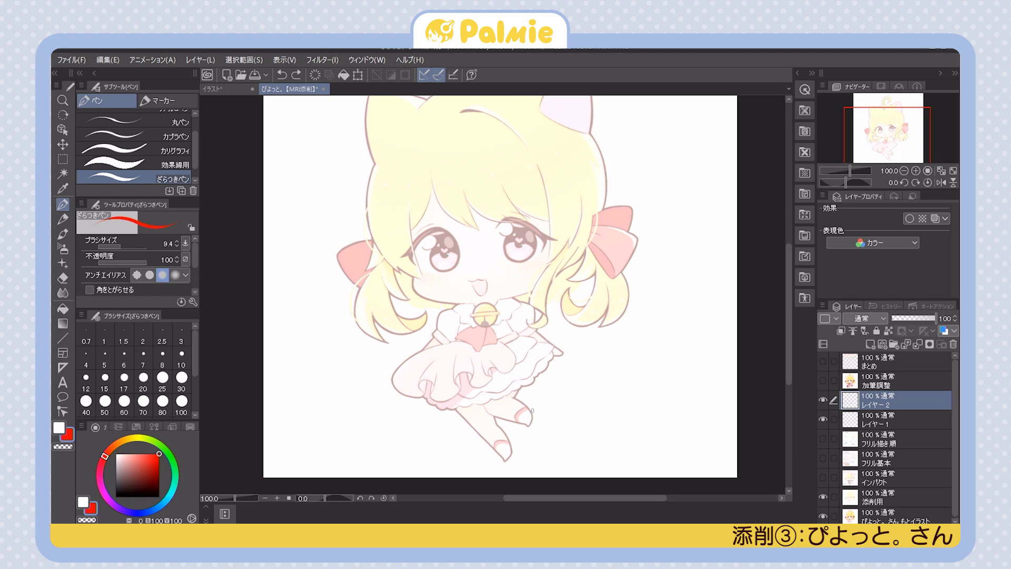
# With the インパクト layer shown again, outline the sketched pose's arms and legs in red, and undo the outlines
pyautogui.click(825, 477)
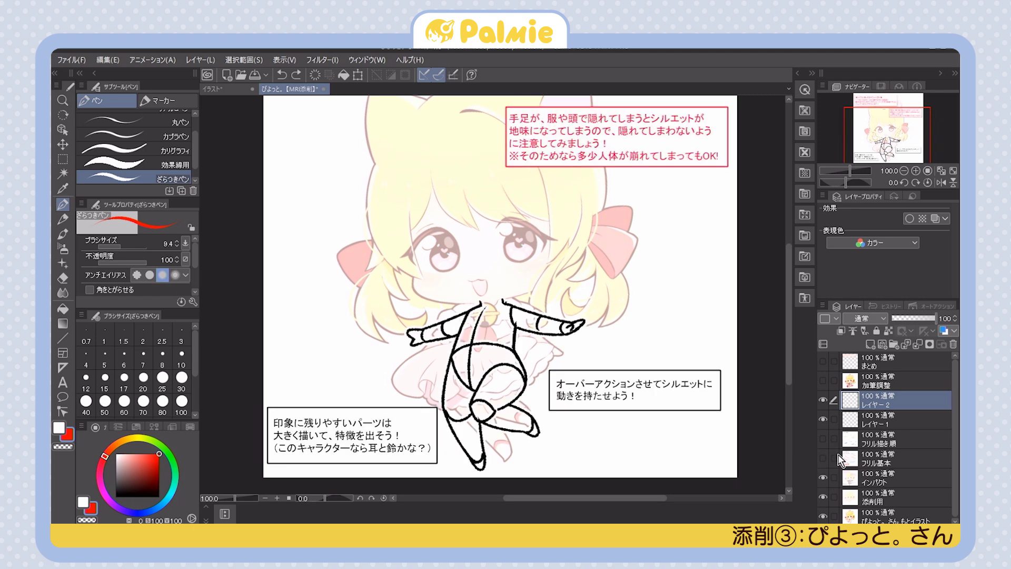
pyautogui.moveTo(508, 302)
pyautogui.mouseDown()
pyautogui.moveTo(589, 312)
pyautogui.moveTo(562, 333)
pyautogui.moveTo(480, 306)
pyautogui.moveTo(408, 331)
pyautogui.moveTo(411, 341)
pyautogui.moveTo(444, 333)
pyautogui.mouseUp()
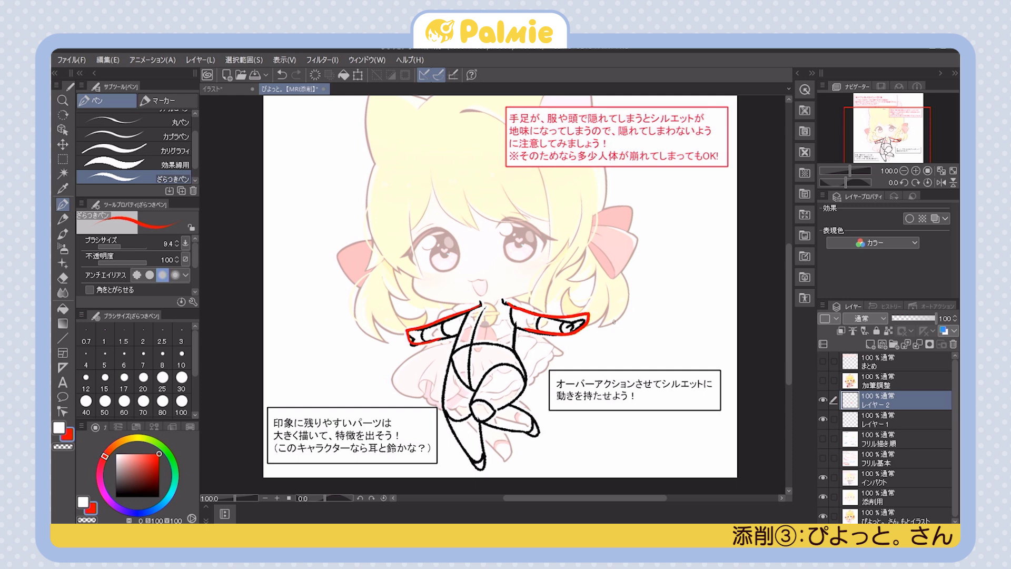
pyautogui.moveTo(563, 399); pyautogui.dragTo(567, 382)
pyautogui.moveTo(489, 360)
pyautogui.mouseDown()
pyautogui.moveTo(480, 389)
pyautogui.moveTo(538, 421)
pyautogui.moveTo(528, 389)
pyautogui.mouseUp()
pyautogui.moveTo(456, 339); pyautogui.dragTo(482, 442)
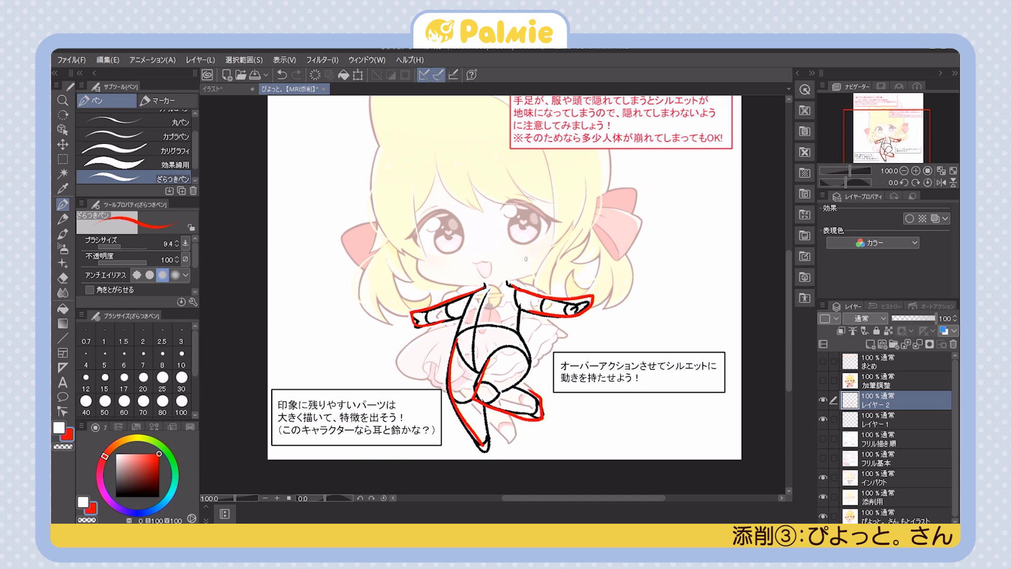
pyautogui.hotkey('ctrl', 'z')
pyautogui.hotkey('ctrl', 'z')
pyautogui.hotkey('ctrl', 'z')
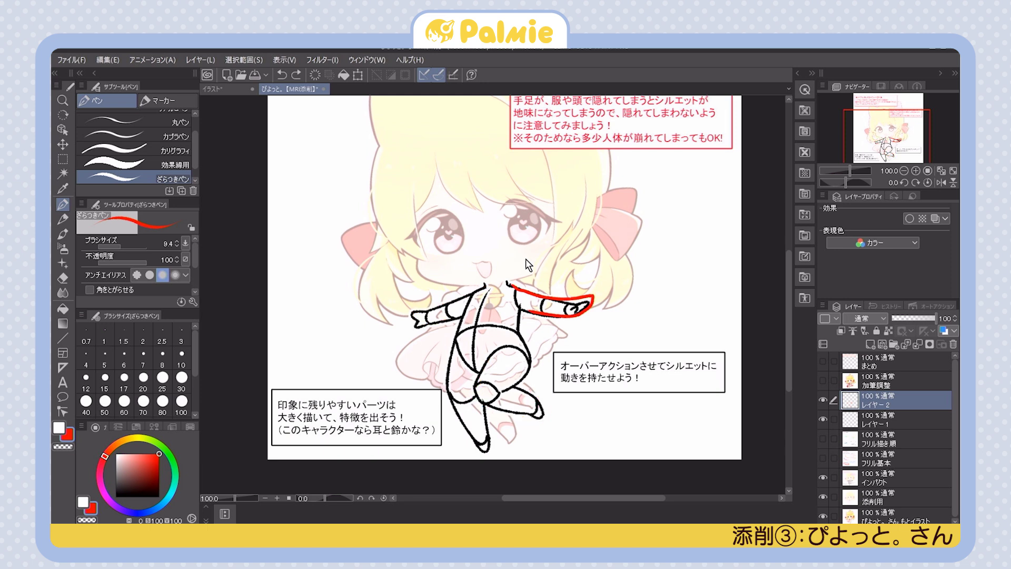
pyautogui.hotkey('ctrl', 'z')
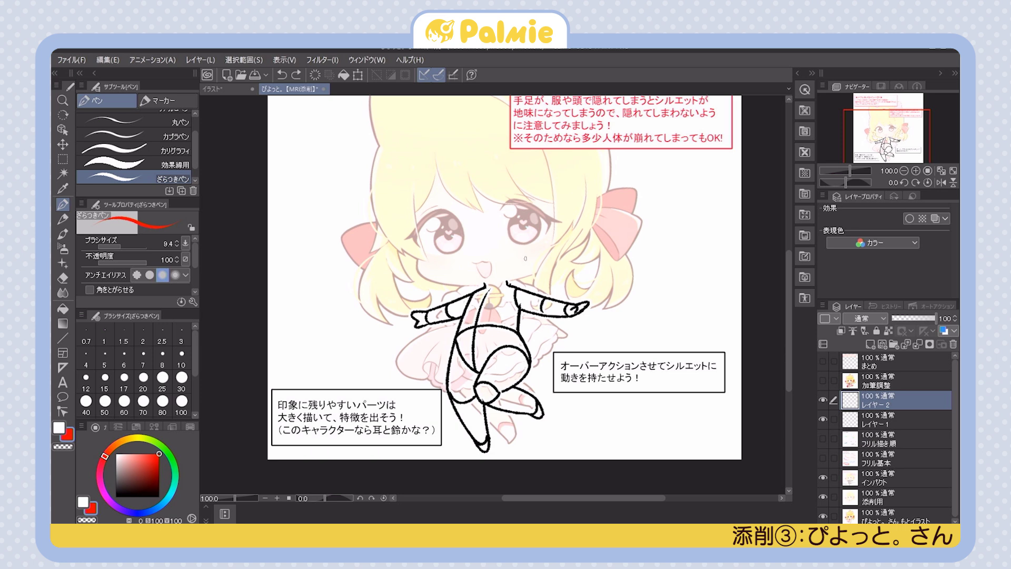
pyautogui.moveTo(650, 344); pyautogui.dragTo(661, 389)
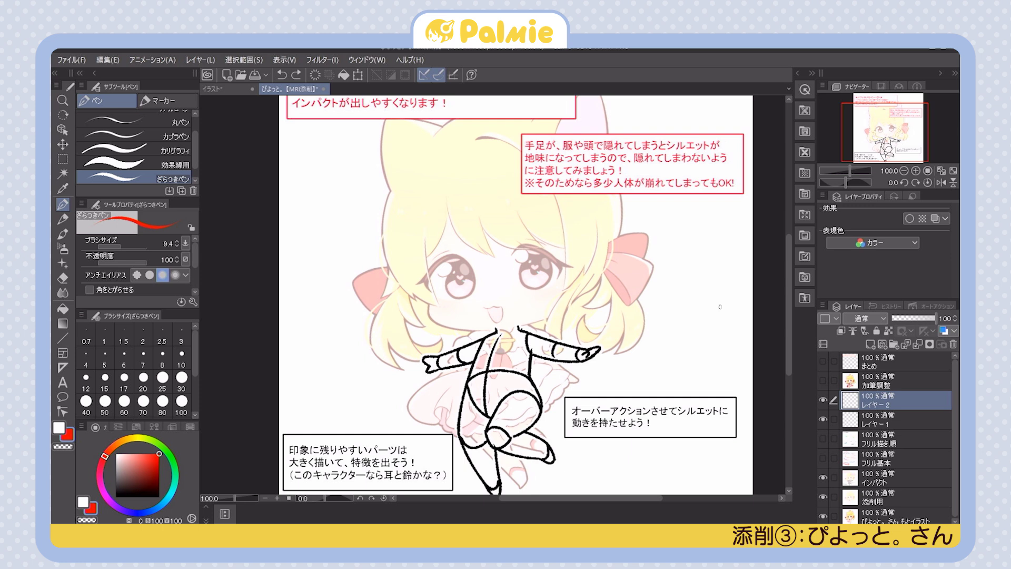
pyautogui.scroll(-1, 721, 307)
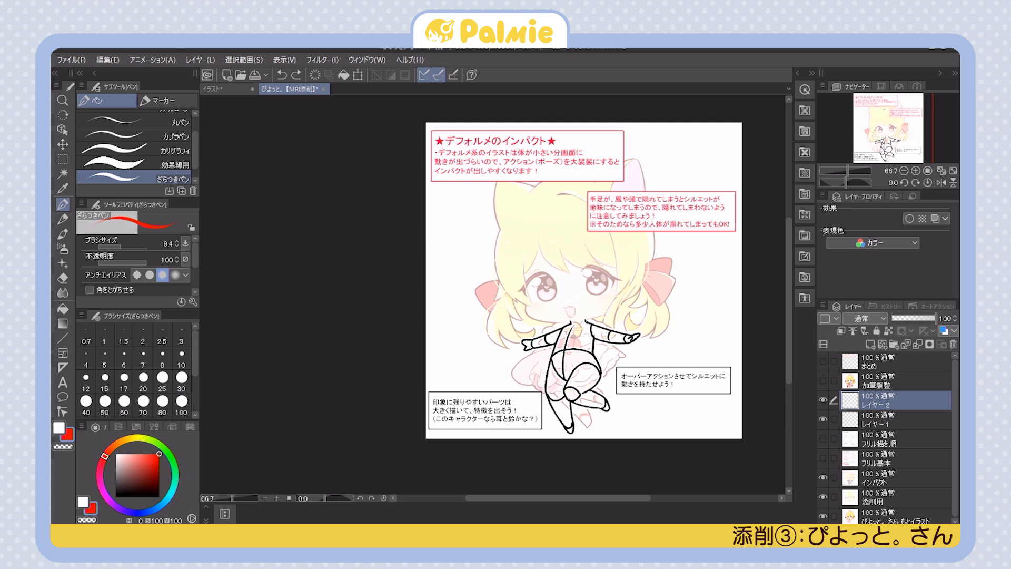
# With the brush enlarged to 24.5 and the インパクト layer hidden, circle the chibi's bell in red and undo the circle
pyautogui.press(']')
pyautogui.press(']')
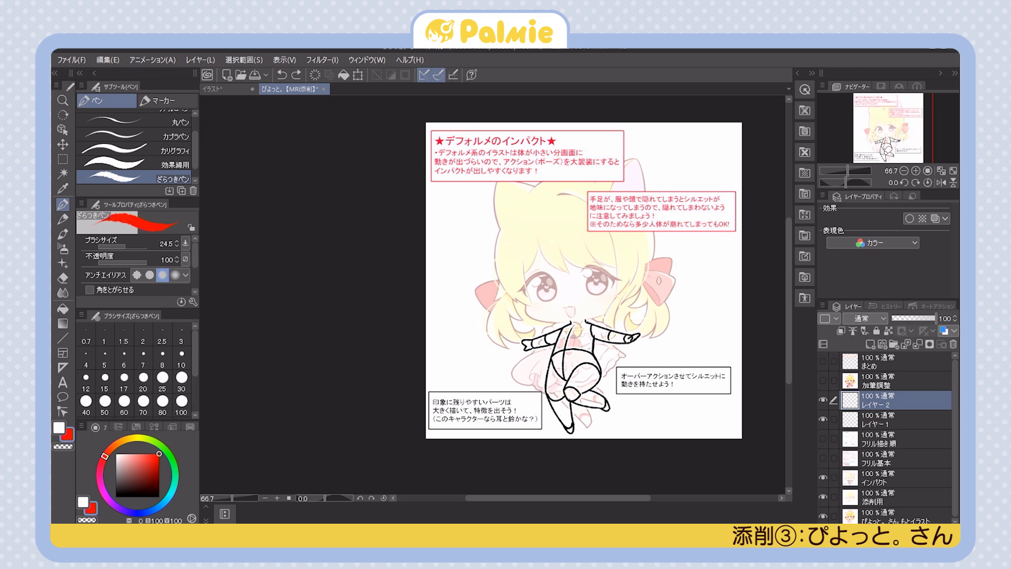
pyautogui.click(822, 478)
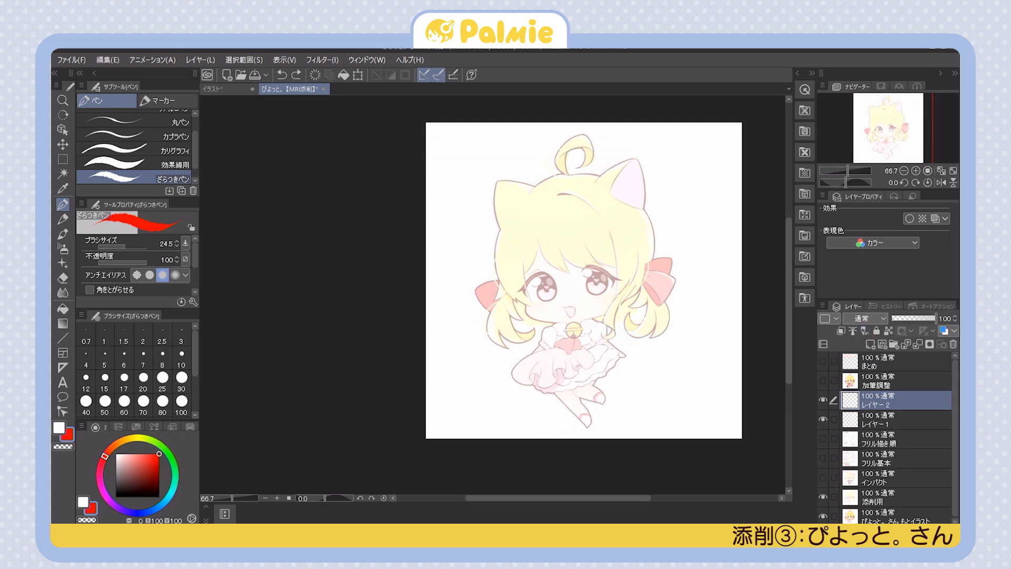
pyautogui.moveTo(577, 348); pyautogui.dragTo(572, 353)
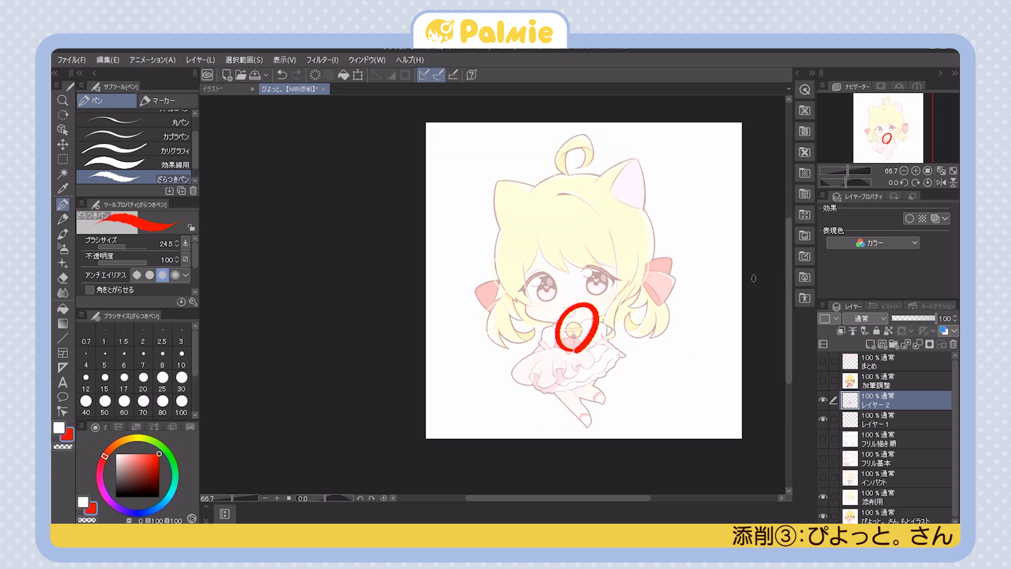
pyautogui.hotkey('ctrl', 'z')
# Trace the chibi's two cat ears in red, undo both outlines, and show the インパクト layer again
pyautogui.moveTo(595, 184)
pyautogui.mouseDown()
pyautogui.moveTo(649, 154)
pyautogui.moveTo(644, 212)
pyautogui.mouseUp()
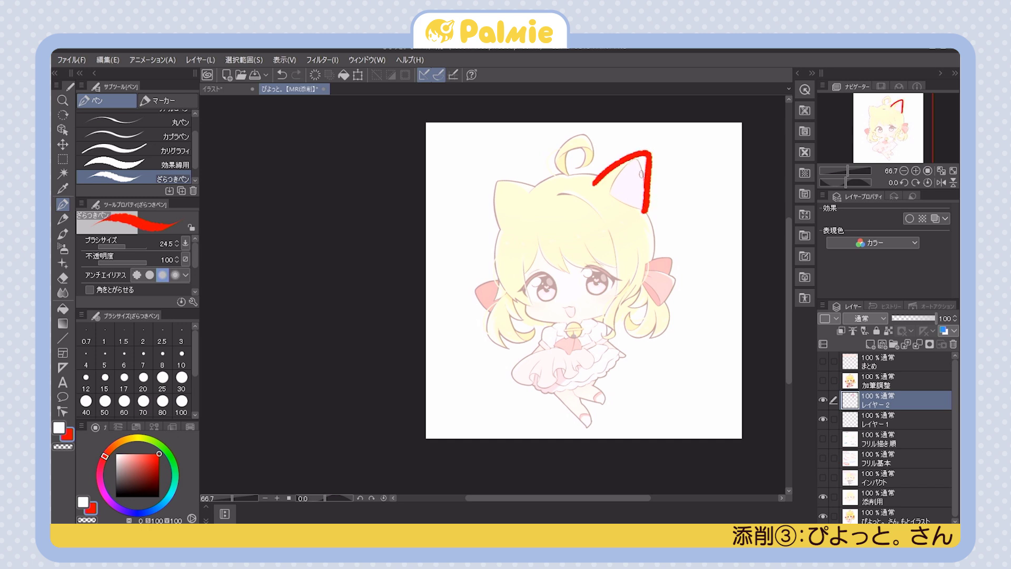
pyautogui.moveTo(536, 187); pyautogui.dragTo(496, 230)
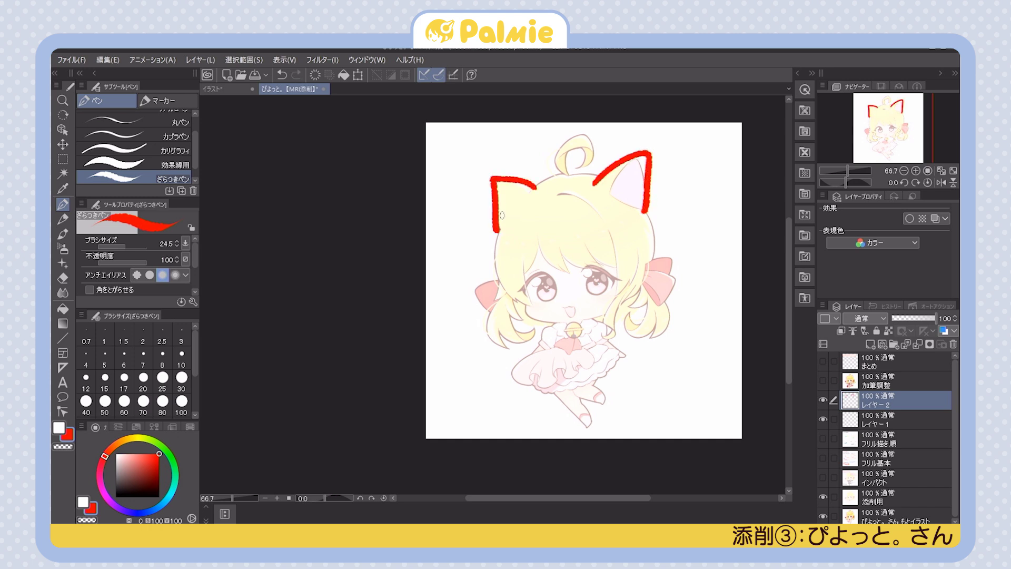
pyautogui.hotkey('ctrl', 'z')
pyautogui.hotkey('ctrl', 'z')
pyautogui.click(823, 478)
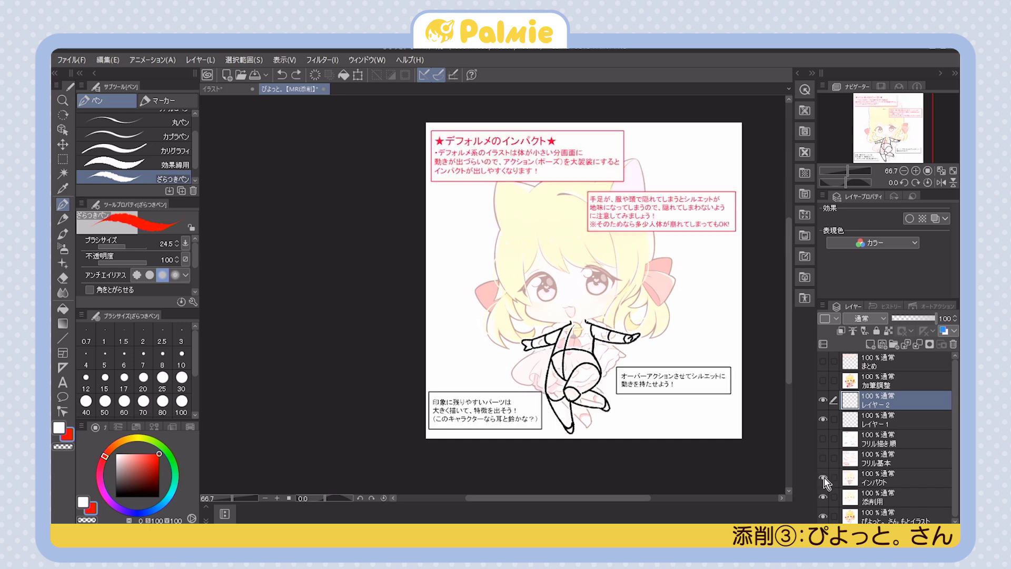
# Ring the bell area with a thick red circle and, with the インパクト layer hidden, outline larger cat ears in red
pyautogui.moveTo(572, 343)
pyautogui.mouseDown()
pyautogui.moveTo(550, 327)
pyautogui.moveTo(574, 344)
pyautogui.moveTo(574, 320)
pyautogui.moveTo(577, 339)
pyautogui.mouseUp()
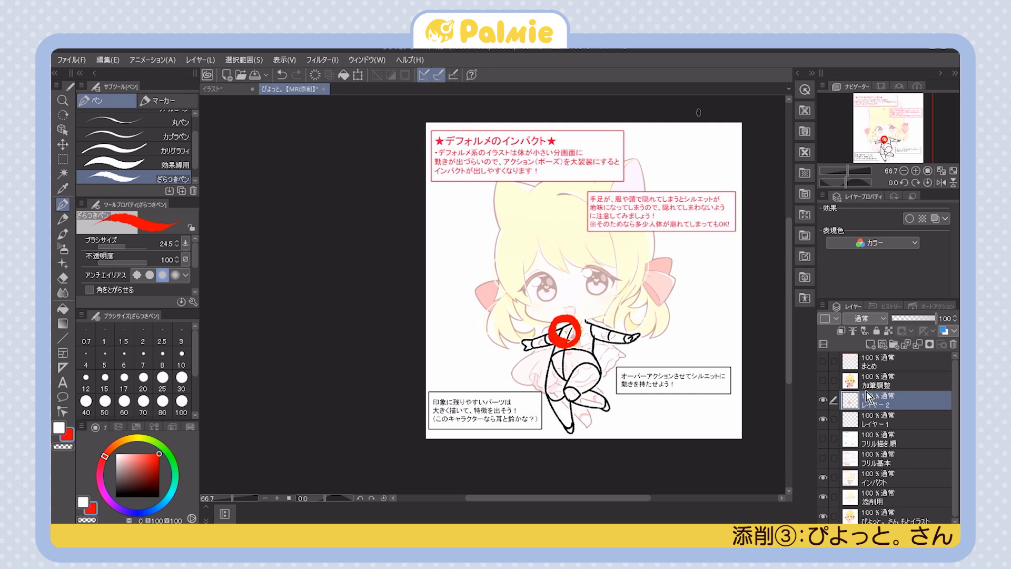
pyautogui.click(823, 478)
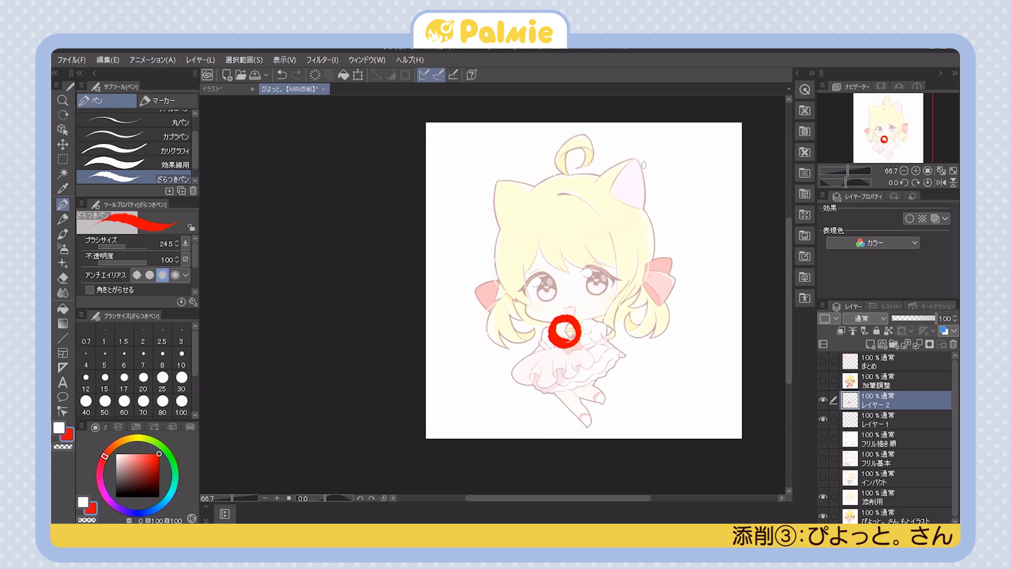
pyautogui.moveTo(591, 176)
pyautogui.mouseDown()
pyautogui.moveTo(644, 150)
pyautogui.moveTo(649, 218)
pyautogui.mouseUp()
pyautogui.moveTo(540, 179)
pyautogui.mouseDown()
pyautogui.moveTo(499, 165)
pyautogui.moveTo(500, 234)
pyautogui.mouseUp()
pyautogui.moveTo(492, 164); pyautogui.dragTo(505, 225)
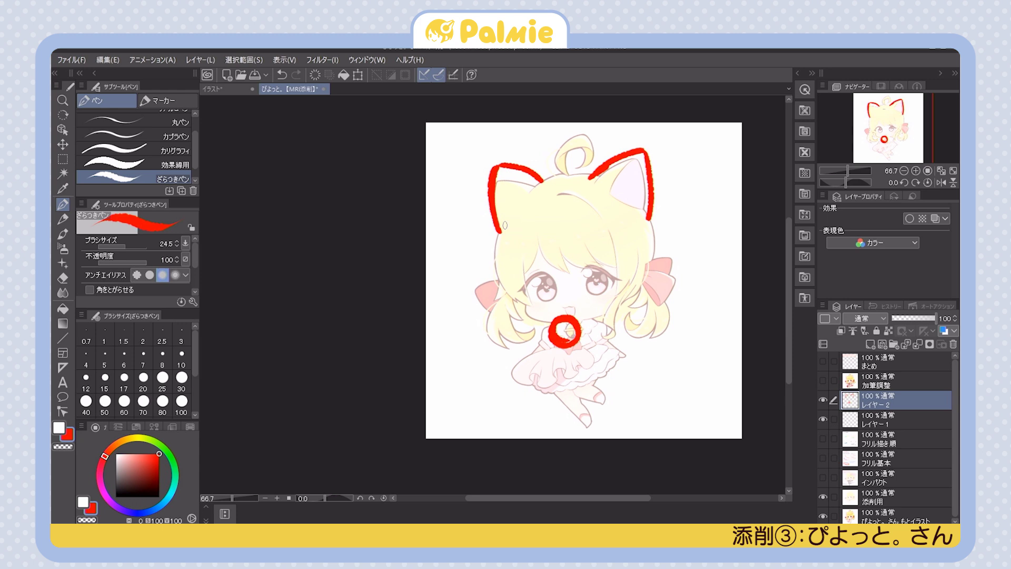
# Draw a large red oval around the whole character, and undo it together with the ear outlines and bell circle
pyautogui.moveTo(653, 421)
pyautogui.mouseDown()
pyautogui.moveTo(569, 428)
pyautogui.moveTo(727, 334)
pyautogui.moveTo(603, 410)
pyautogui.mouseUp()
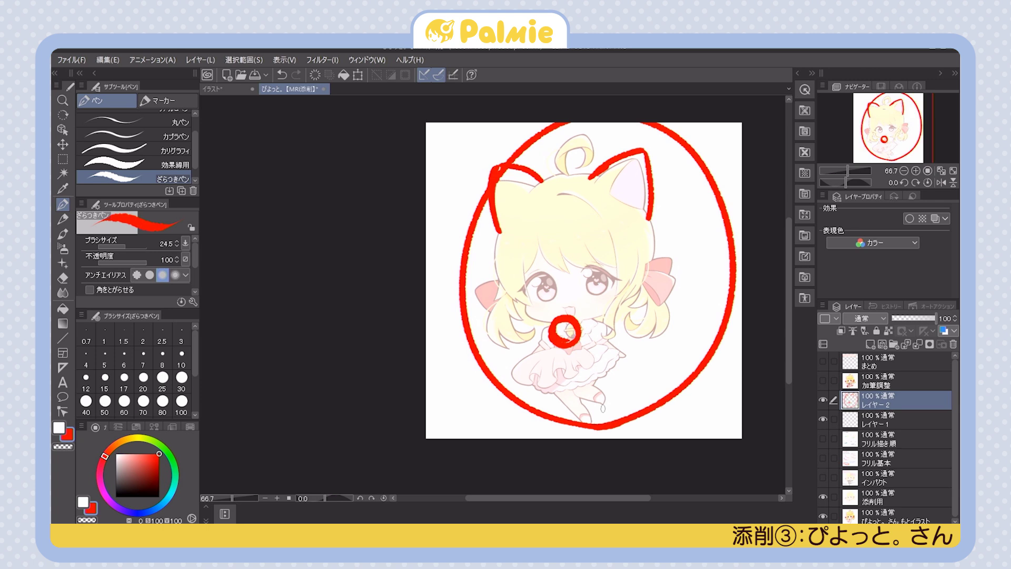
pyautogui.hotkey('ctrl', 'z')
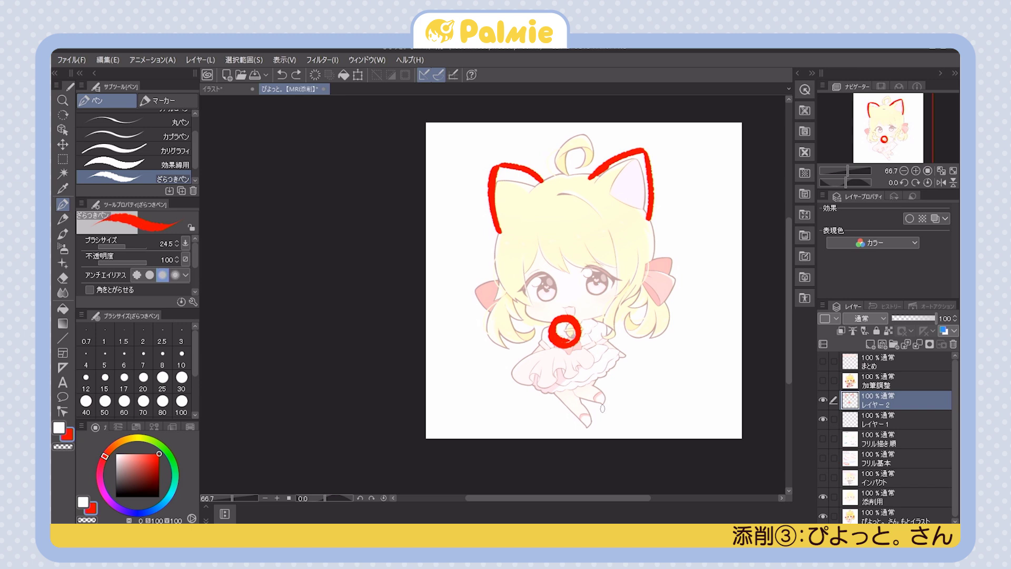
pyautogui.hotkey('ctrl', 'z')
pyautogui.hotkey('ctrl', 'z')
pyautogui.hotkey('ctrl', 'z')
pyautogui.hotkey('ctrl', 'z')
pyautogui.hotkey('ctrl', 'z')
pyautogui.hotkey('ctrl', 'z')
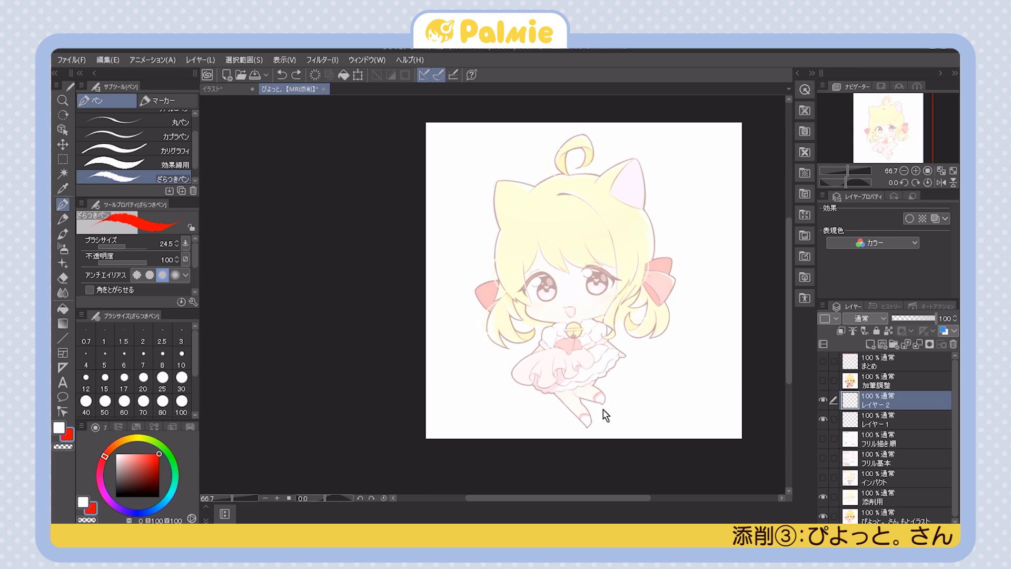
# Set the brush size to 15 and trace the wavy frill hem across the chibi's skirt in red
pyautogui.scroll(1, 602, 408)
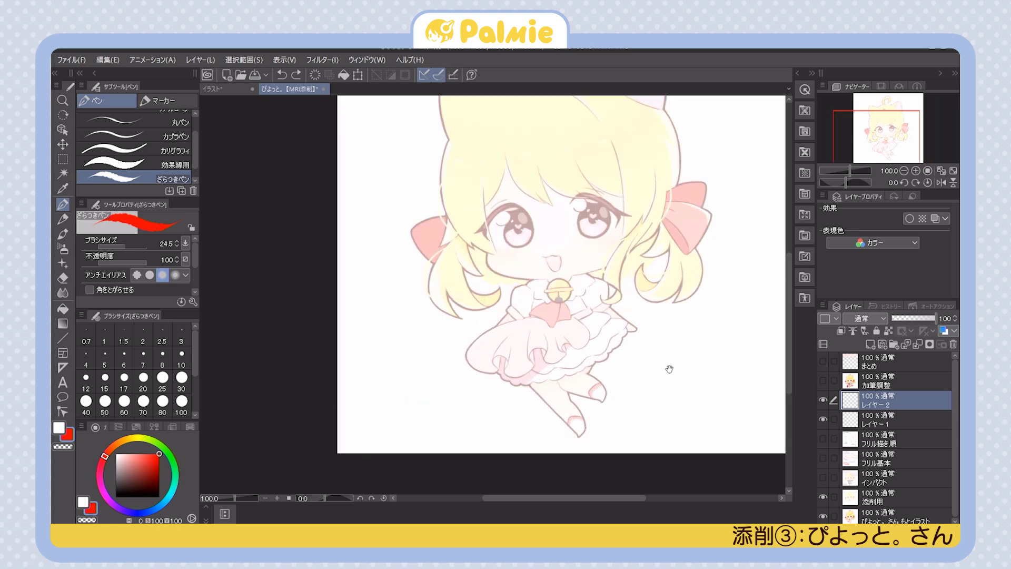
pyautogui.scroll(1, 673, 362)
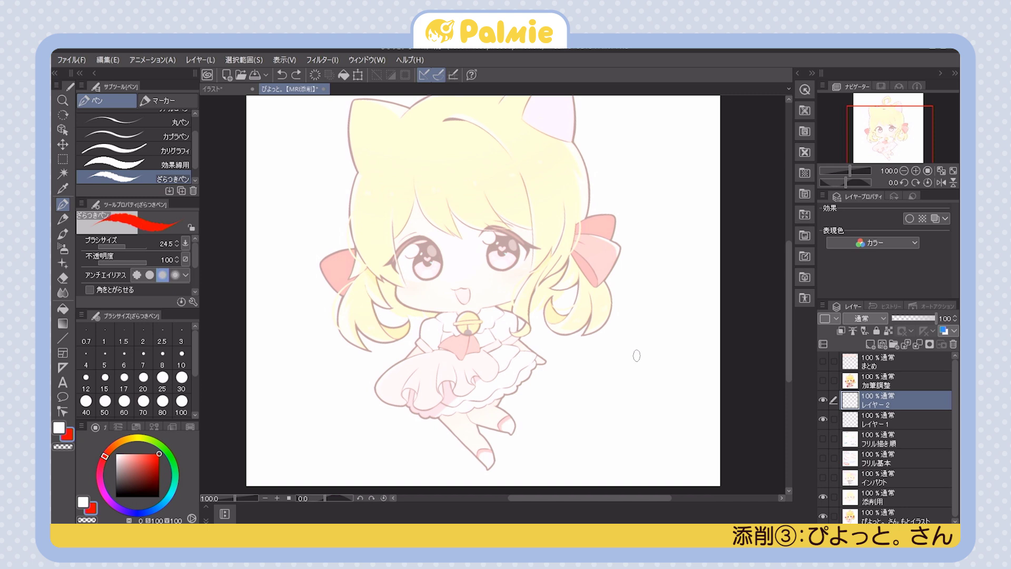
pyautogui.scroll(-1, 636, 356)
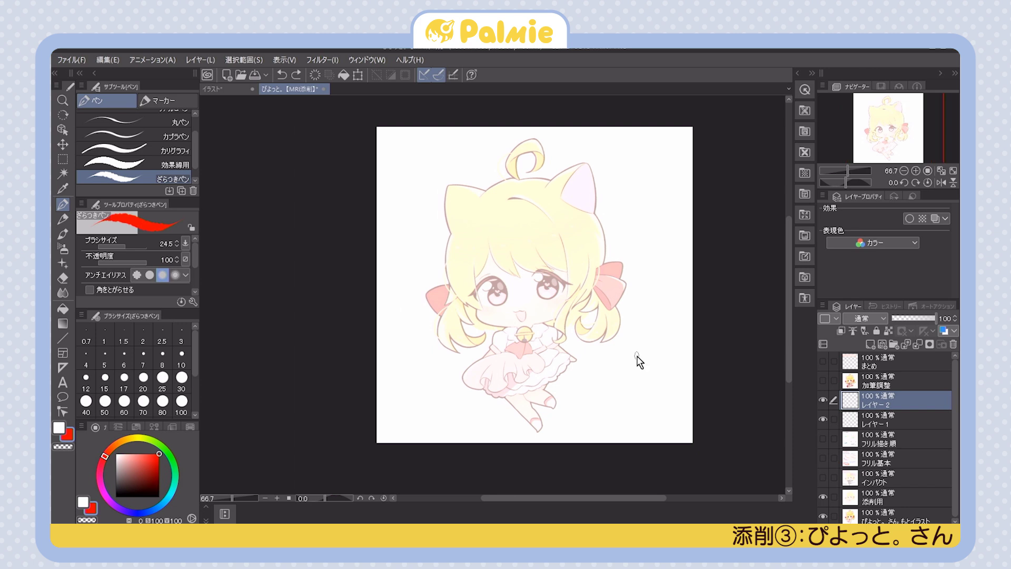
pyautogui.scroll(1, 638, 362)
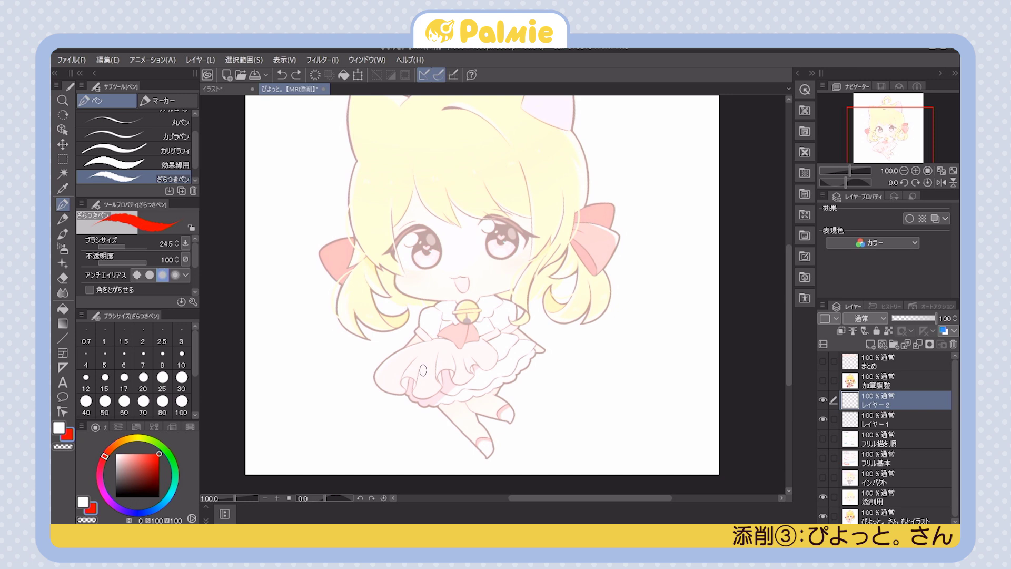
pyautogui.click(105, 380)
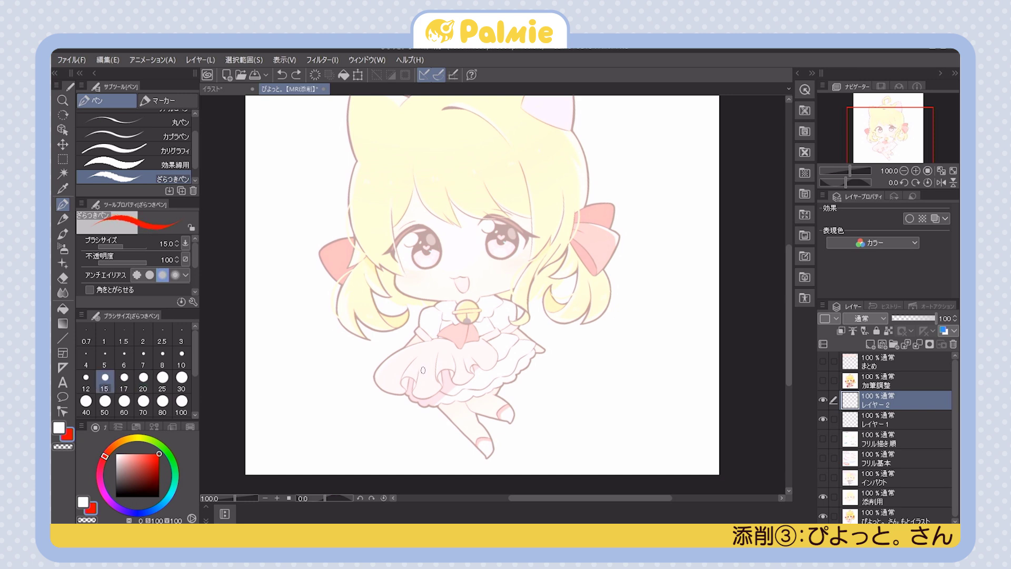
pyautogui.moveTo(375, 380)
pyautogui.mouseDown()
pyautogui.moveTo(398, 397)
pyautogui.moveTo(404, 385)
pyautogui.moveTo(431, 394)
pyautogui.moveTo(456, 365)
pyautogui.moveTo(456, 381)
pyautogui.moveTo(478, 363)
pyautogui.mouseUp()
pyautogui.hotkey('ctrl', 'z')
pyautogui.moveTo(292, 383); pyautogui.dragTo(311, 392)
pyautogui.hotkey('ctrl', 'z')
pyautogui.moveTo(374, 380)
pyautogui.mouseDown()
pyautogui.moveTo(415, 374)
pyautogui.moveTo(417, 392)
pyautogui.moveTo(443, 388)
pyautogui.moveTo(439, 375)
pyautogui.moveTo(456, 368)
pyautogui.moveTo(457, 384)
pyautogui.moveTo(508, 358)
pyautogui.mouseUp()
# Mark individual folds on the red frill hem and undo those marks, keeping the wavy line
pyautogui.moveTo(410, 384)
pyautogui.mouseDown()
pyautogui.moveTo(409, 359)
pyautogui.moveTo(413, 392)
pyautogui.mouseUp()
pyautogui.moveTo(451, 360)
pyautogui.mouseDown()
pyautogui.moveTo(452, 383)
pyautogui.moveTo(484, 379)
pyautogui.mouseUp()
pyautogui.hotkey('ctrl', 'z')
pyautogui.hotkey('ctrl', 'z')
pyautogui.hotkey('ctrl', 'z')
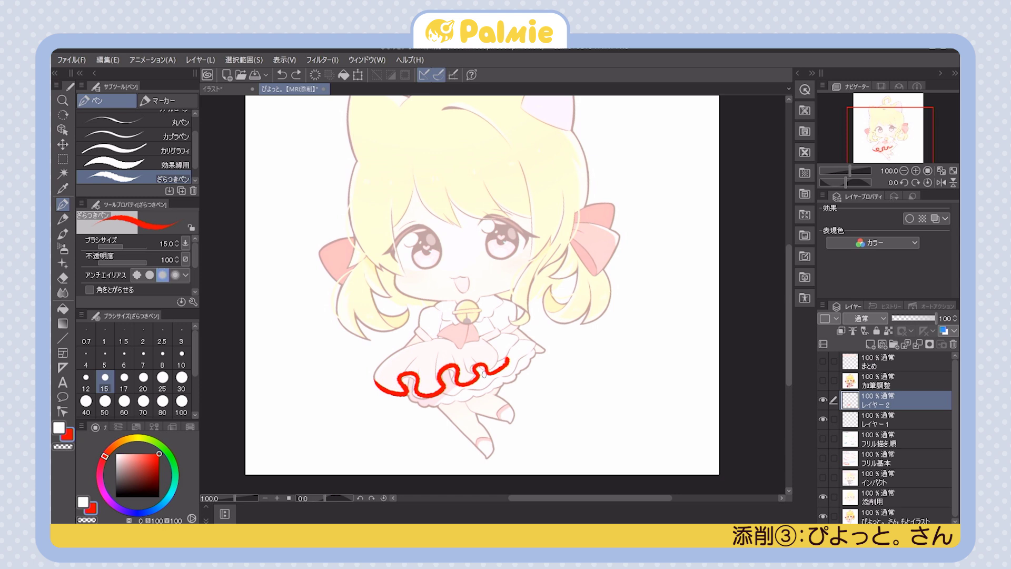
pyautogui.moveTo(405, 389)
pyautogui.mouseDown()
pyautogui.moveTo(402, 367)
pyautogui.moveTo(418, 391)
pyautogui.mouseUp()
pyautogui.hotkey('ctrl', 'z')
# Hide レイヤー2 and レイヤー1, show the フリル基本 explanation layer, and add a new layer above it
pyautogui.click(823, 399)
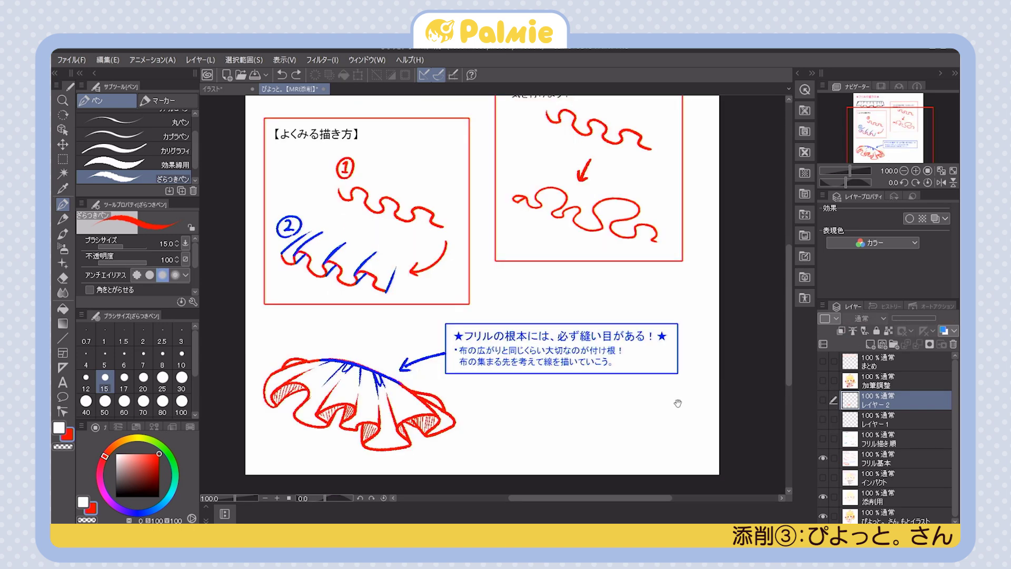
pyautogui.scroll(3, 699, 414)
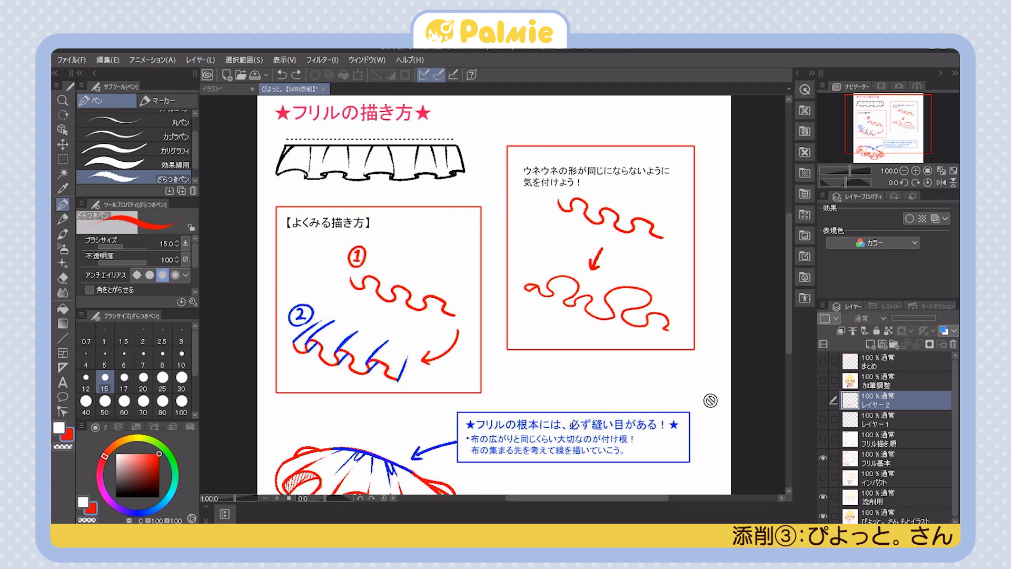
pyautogui.scroll(-1, 711, 400)
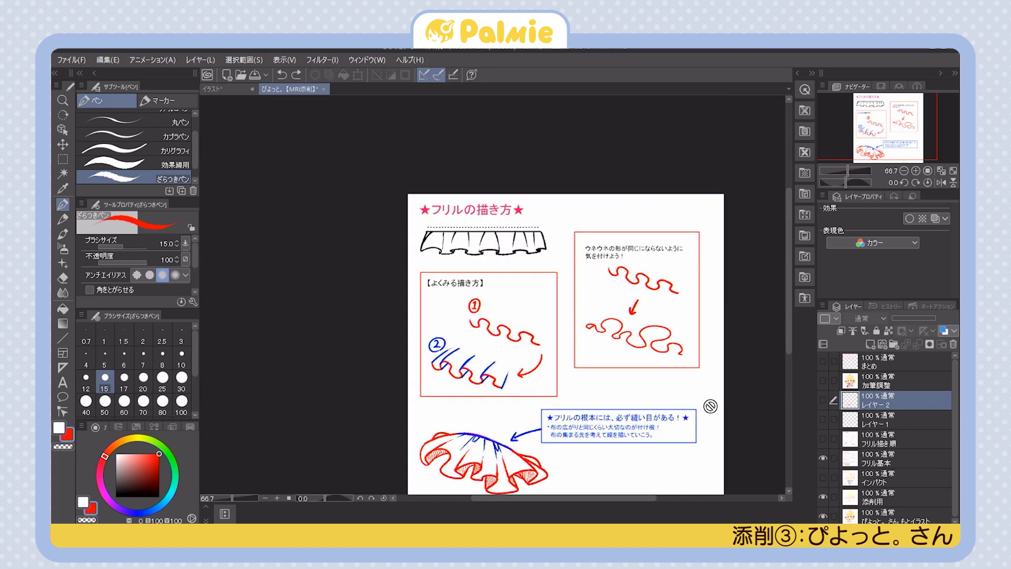
pyautogui.moveTo(714, 422); pyautogui.dragTo(718, 410)
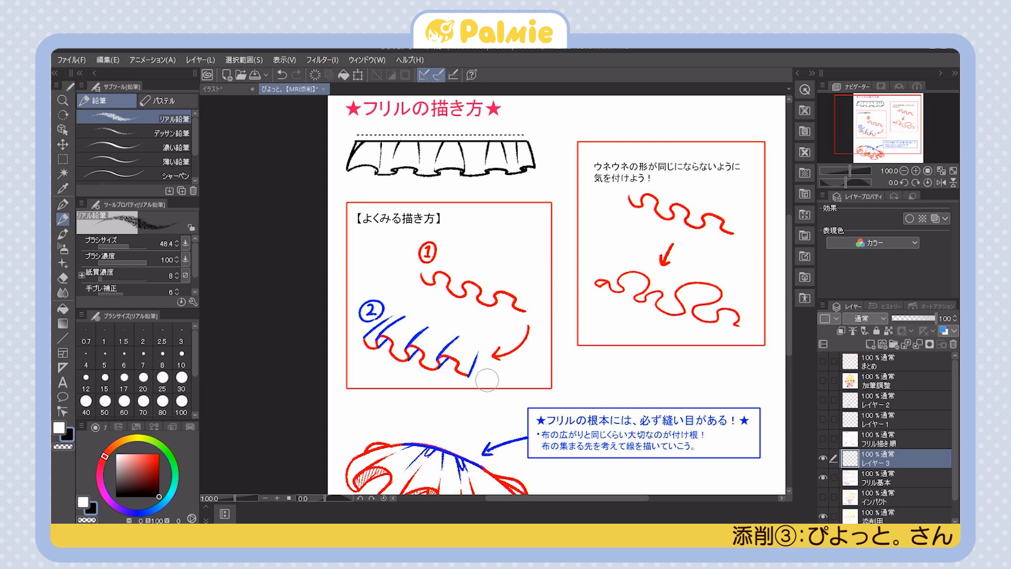
# Undo a test stroke made with the リアル鉛筆 pencil and switch to the ざらつきペン in black
pyautogui.moveTo(486, 379)
pyautogui.mouseDown()
pyautogui.moveTo(474, 415)
pyautogui.moveTo(318, 311)
pyautogui.moveTo(541, 246)
pyautogui.moveTo(511, 405)
pyautogui.moveTo(354, 365)
pyautogui.moveTo(550, 354)
pyautogui.moveTo(510, 414)
pyautogui.mouseUp()
pyautogui.hotkey('ctrl', 'z')
pyautogui.press('p')
pyautogui.hotkey('ctrl', 'z')
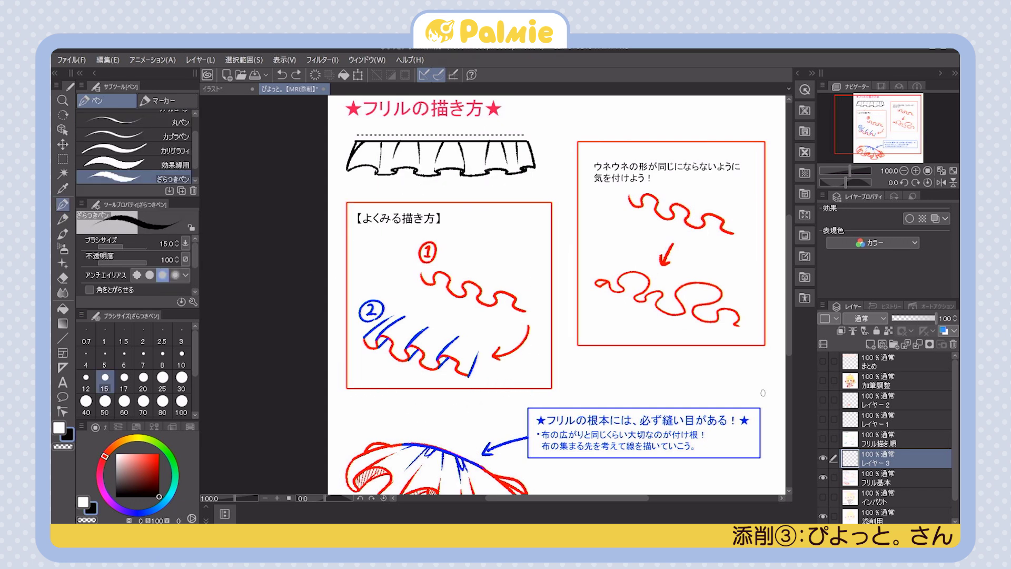
# Circle wavy line ① in black and draw over the fold lines of example ②, and undo all the strokes
pyautogui.moveTo(498, 318)
pyautogui.mouseDown()
pyautogui.moveTo(464, 317)
pyautogui.moveTo(409, 256)
pyautogui.moveTo(465, 240)
pyautogui.moveTo(537, 286)
pyautogui.moveTo(539, 312)
pyautogui.moveTo(492, 316)
pyautogui.mouseUp()
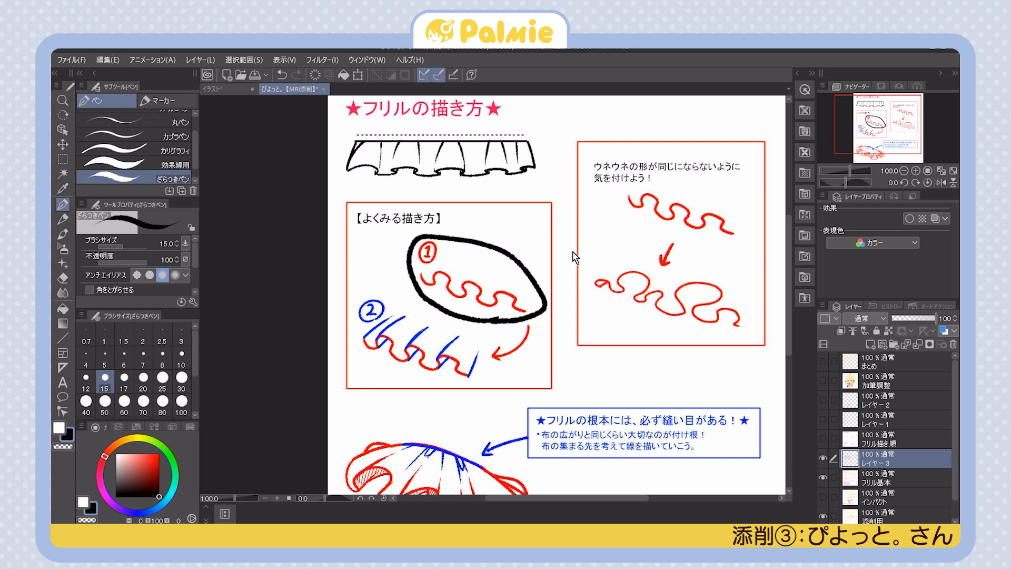
pyautogui.hotkey('ctrl', 'z')
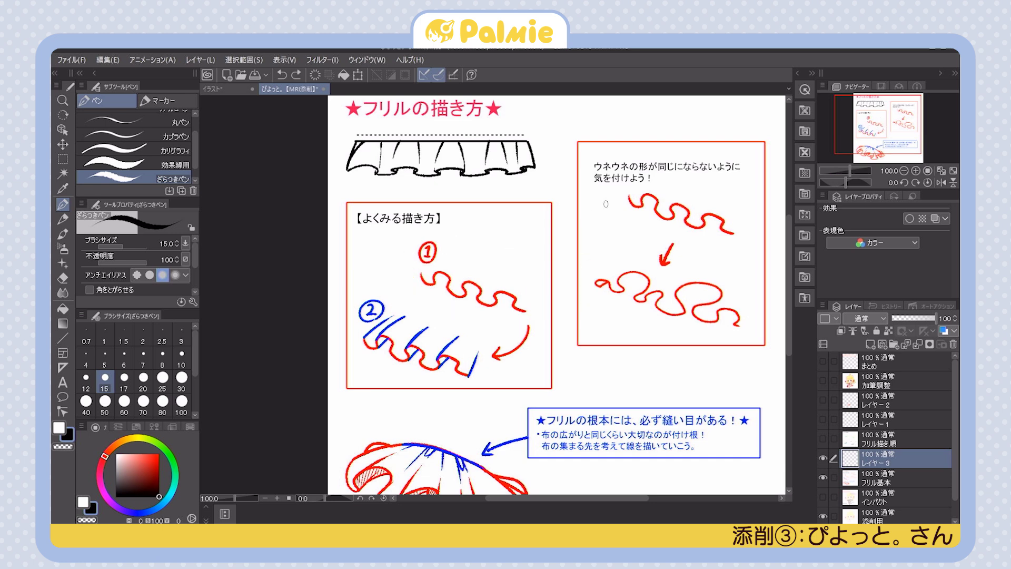
pyautogui.moveTo(526, 323)
pyautogui.mouseDown()
pyautogui.moveTo(435, 308)
pyautogui.moveTo(546, 275)
pyautogui.moveTo(509, 341)
pyautogui.moveTo(474, 375)
pyautogui.moveTo(447, 341)
pyautogui.moveTo(467, 329)
pyautogui.mouseUp()
pyautogui.hotkey('ctrl', 'z')
pyautogui.moveTo(403, 348); pyautogui.dragTo(430, 319)
pyautogui.moveTo(375, 341)
pyautogui.mouseDown()
pyautogui.moveTo(414, 300)
pyautogui.moveTo(413, 312)
pyautogui.mouseUp()
pyautogui.hotkey('ctrl', 'z')
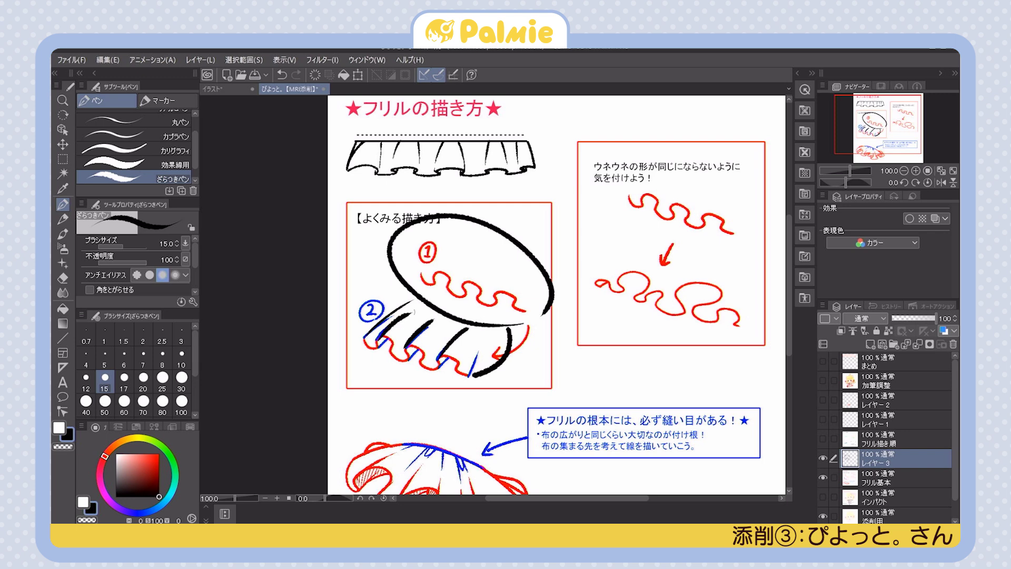
pyautogui.hotkey('ctrl', 'z')
pyautogui.hotkey('ctrl', 'z')
pyautogui.hotkey('ctrl', 'z')
pyautogui.hotkey('ctrl', 'z')
pyautogui.hotkey('ctrl', 'z')
pyautogui.hotkey('ctrl', 'z')
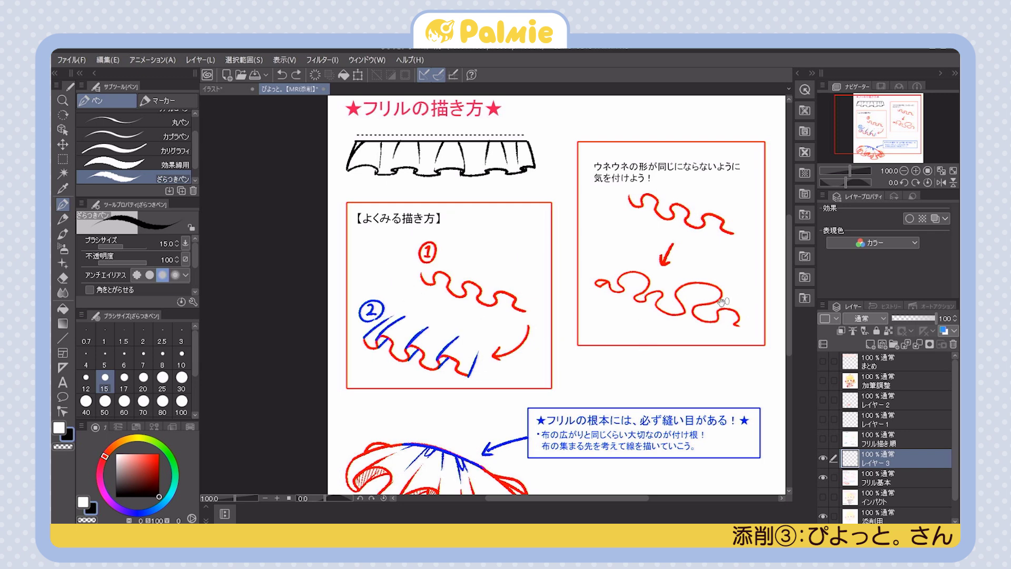
# Circle the upper, evenly shaped wavy line in the ウネウネ box in black and undo the circle
pyautogui.moveTo(724, 303); pyautogui.dragTo(673, 319)
pyautogui.moveTo(692, 266)
pyautogui.mouseDown()
pyautogui.moveTo(556, 228)
pyautogui.moveTo(599, 183)
pyautogui.moveTo(705, 231)
pyautogui.moveTo(704, 259)
pyautogui.mouseUp()
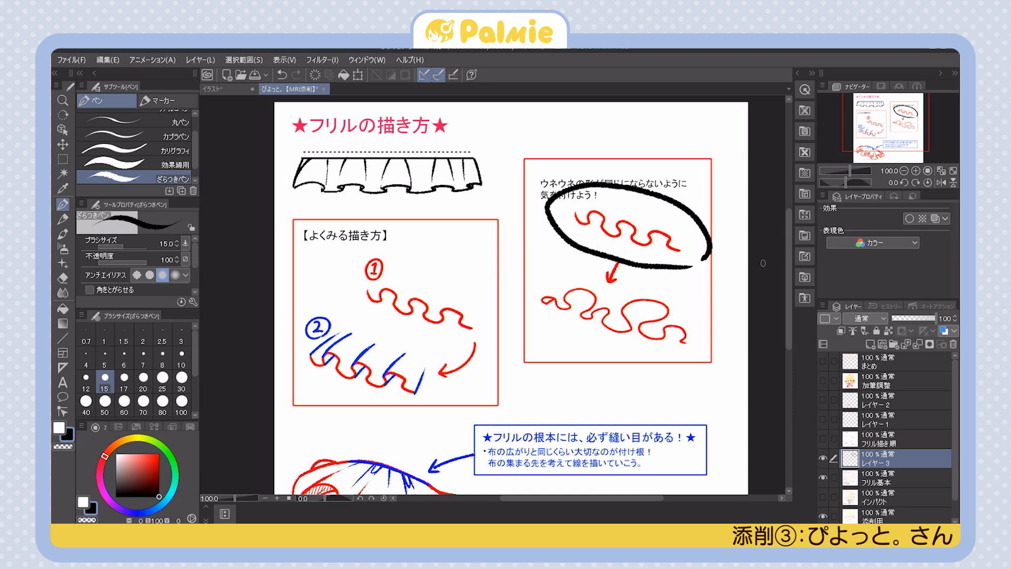
pyautogui.hotkey('ctrl', 'z')
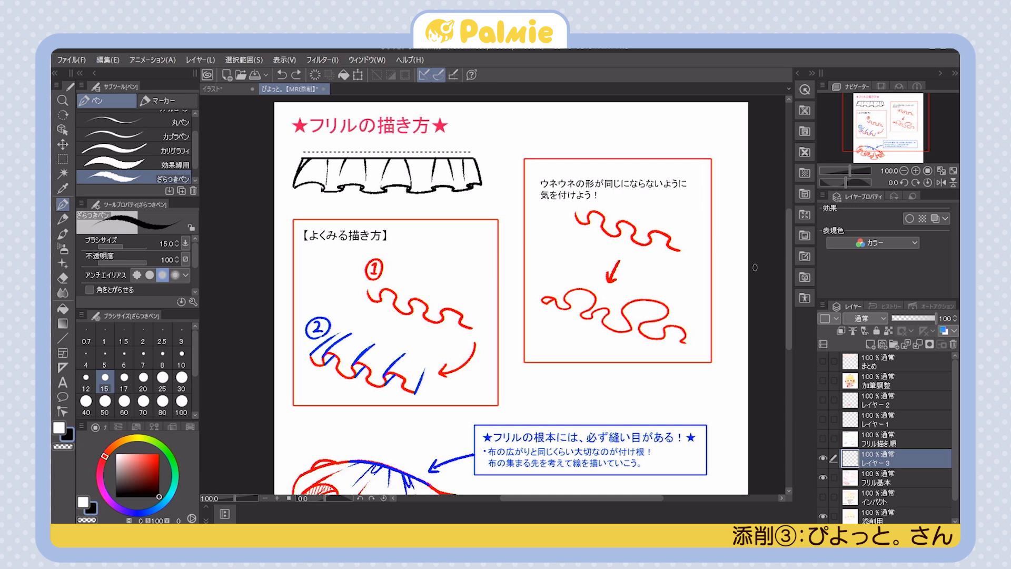
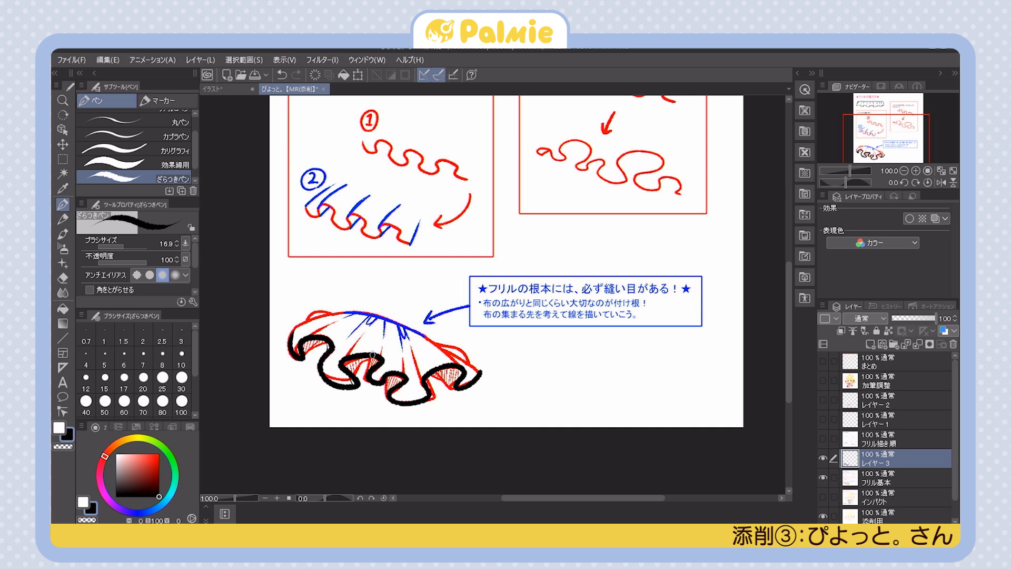
# Circle a spot on the frill's hem and trace the blue seam line at its root in black
pyautogui.moveTo(396, 375); pyautogui.dragTo(413, 376)
pyautogui.press('[')
pyautogui.press('[')
pyautogui.press('[')
pyautogui.press('[')
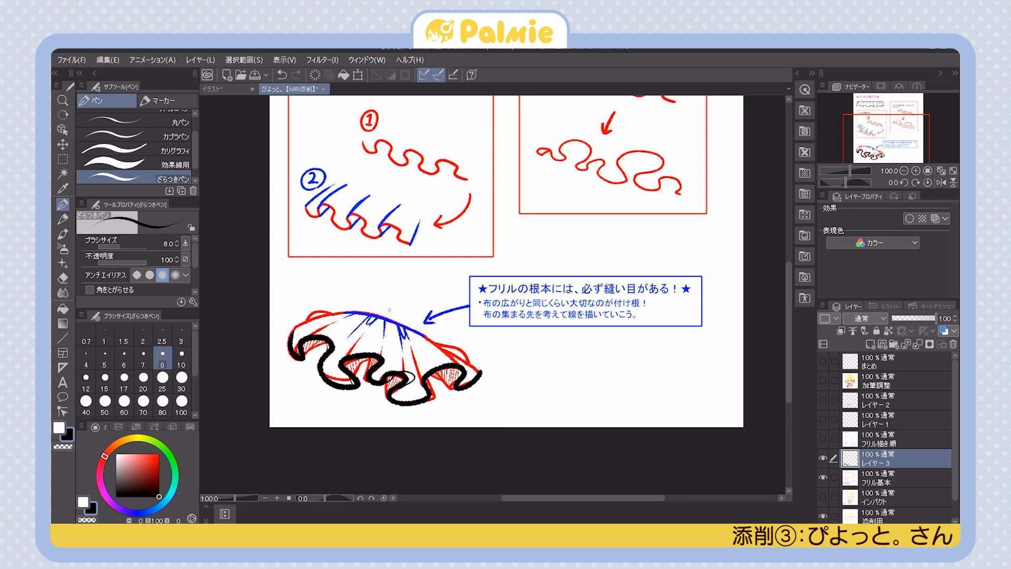
pyautogui.press(']')
pyautogui.press(']')
pyautogui.press(']')
pyautogui.moveTo(348, 312); pyautogui.dragTo(431, 337)
pyautogui.moveTo(349, 312); pyautogui.dragTo(422, 335)
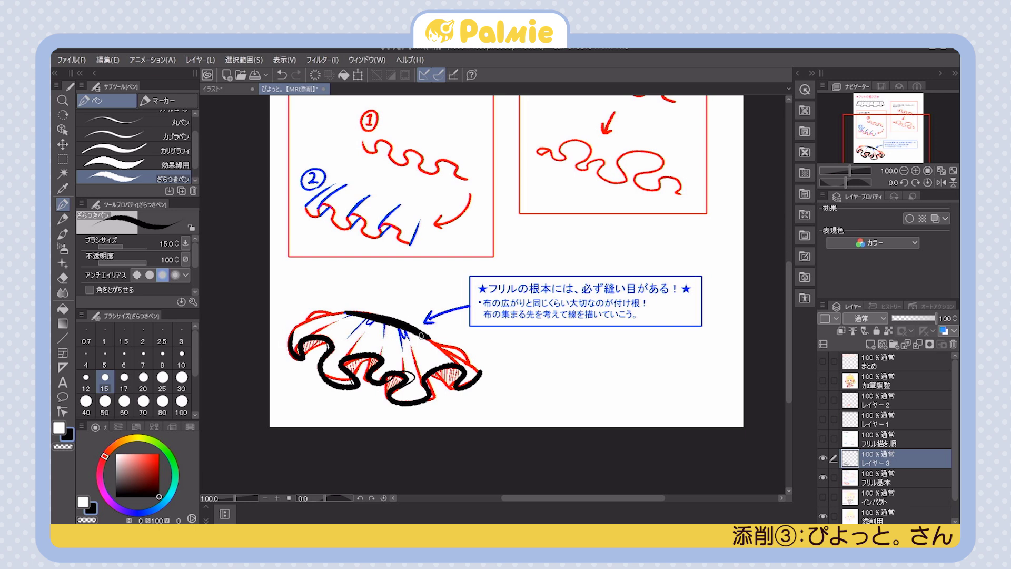
pyautogui.hotkey('ctrl', 'z')
pyautogui.moveTo(347, 310); pyautogui.dragTo(424, 336)
# Set the brush size to 8, trace the upper fold lines of example ② in black, and undo the strokes
pyautogui.press('[')
pyautogui.press('[')
pyautogui.press('[')
pyautogui.moveTo(317, 208)
pyautogui.mouseDown()
pyautogui.moveTo(349, 182)
pyautogui.moveTo(338, 185)
pyautogui.moveTo(403, 202)
pyautogui.mouseUp()
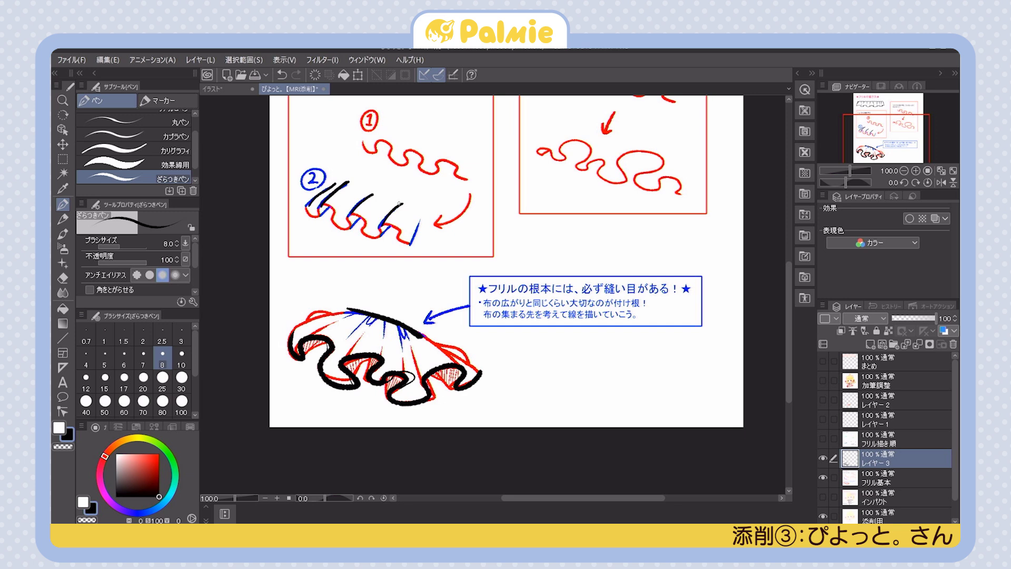
pyautogui.hotkey('ctrl', 'z')
pyautogui.hotkey('ctrl', 'z')
pyautogui.hotkey('ctrl', 'z')
pyautogui.hotkey('ctrl', 'z')
pyautogui.hotkey('ctrl', 'z')
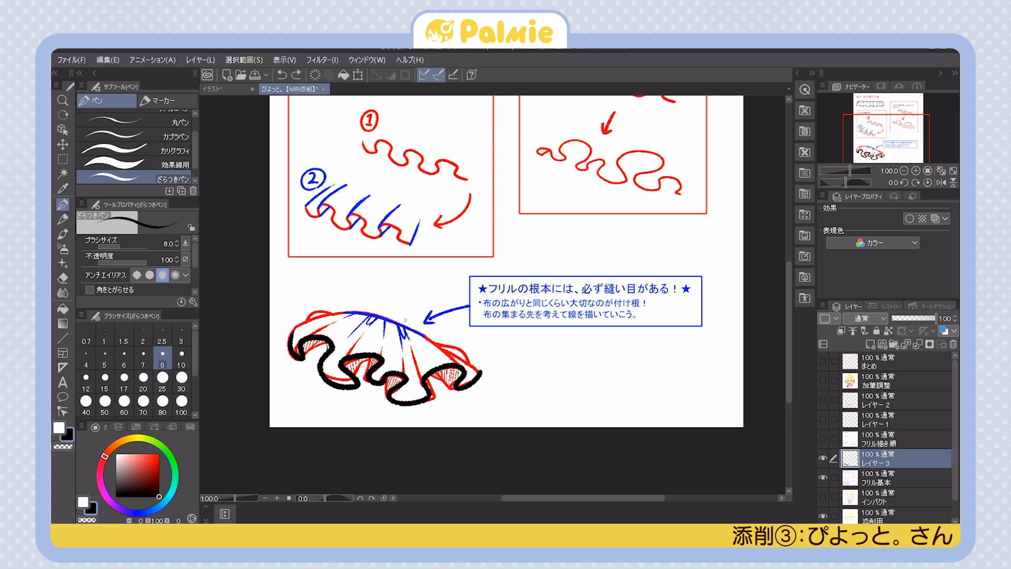
# Mark the seam area at the frill's root in black and undo the marks
pyautogui.moveTo(426, 336)
pyautogui.mouseDown()
pyautogui.moveTo(350, 312)
pyautogui.moveTo(353, 302)
pyautogui.mouseUp()
pyautogui.moveTo(422, 332); pyautogui.dragTo(422, 318)
pyautogui.hotkey('ctrl', 'z')
pyautogui.hotkey('ctrl', 'z')
pyautogui.hotkey('ctrl', 'z')
# Draw black fold lines fanning out from the frill's seam to its wavy hem, and undo them
pyautogui.moveTo(375, 315)
pyautogui.mouseDown()
pyautogui.moveTo(361, 350)
pyautogui.moveTo(384, 365)
pyautogui.mouseUp()
pyautogui.moveTo(399, 321)
pyautogui.mouseDown()
pyautogui.moveTo(410, 373)
pyautogui.moveTo(422, 381)
pyautogui.mouseUp()
pyautogui.moveTo(421, 333); pyautogui.dragTo(455, 366)
pyautogui.moveTo(365, 319)
pyautogui.mouseDown()
pyautogui.moveTo(337, 347)
pyautogui.moveTo(308, 340)
pyautogui.mouseUp()
pyautogui.hotkey('ctrl', 'z')
pyautogui.hotkey('ctrl', 'z')
pyautogui.hotkey('ctrl', 'z')
pyautogui.hotkey('ctrl', 'z')
pyautogui.hotkey('ctrl', 'z')
pyautogui.hotkey('ctrl', 'z')
pyautogui.moveTo(702, 224)
pyautogui.mouseDown()
pyautogui.moveTo(704, 316)
pyautogui.moveTo(726, 333)
pyautogui.mouseUp()
pyautogui.moveTo(375, 210)
pyautogui.mouseDown()
pyautogui.moveTo(405, 181)
pyautogui.moveTo(533, 190)
pyautogui.moveTo(437, 214)
pyautogui.moveTo(340, 210)
pyautogui.mouseUp()
pyautogui.hotkey('ctrl', 'z')
pyautogui.scroll(-5, 685, 369)
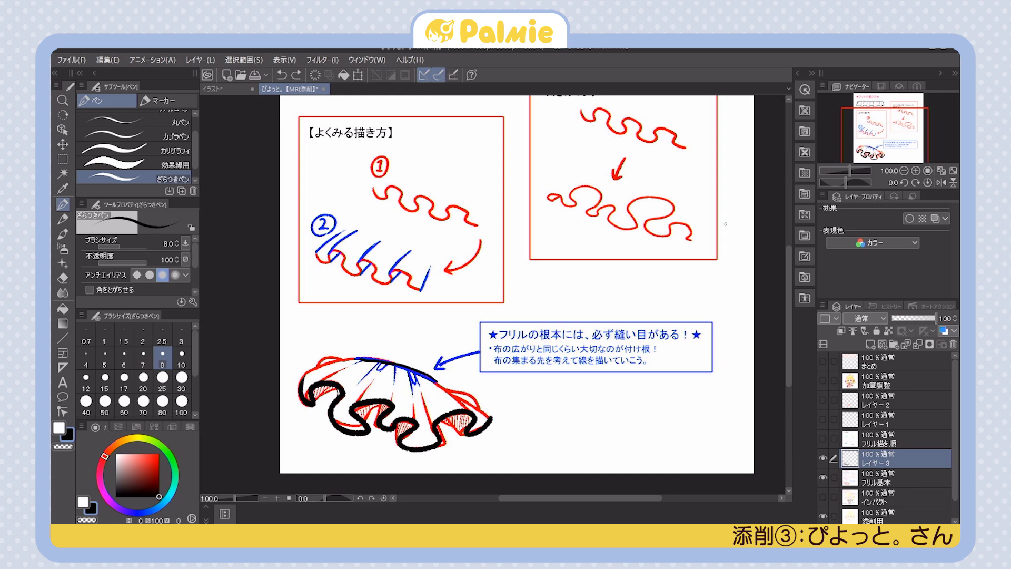
# Draw a black ellipse around the frill's seam with fold lines running up to it, and undo all black strokes on the frill
pyautogui.moveTo(440, 376)
pyautogui.mouseDown()
pyautogui.moveTo(339, 363)
pyautogui.moveTo(455, 375)
pyautogui.mouseUp()
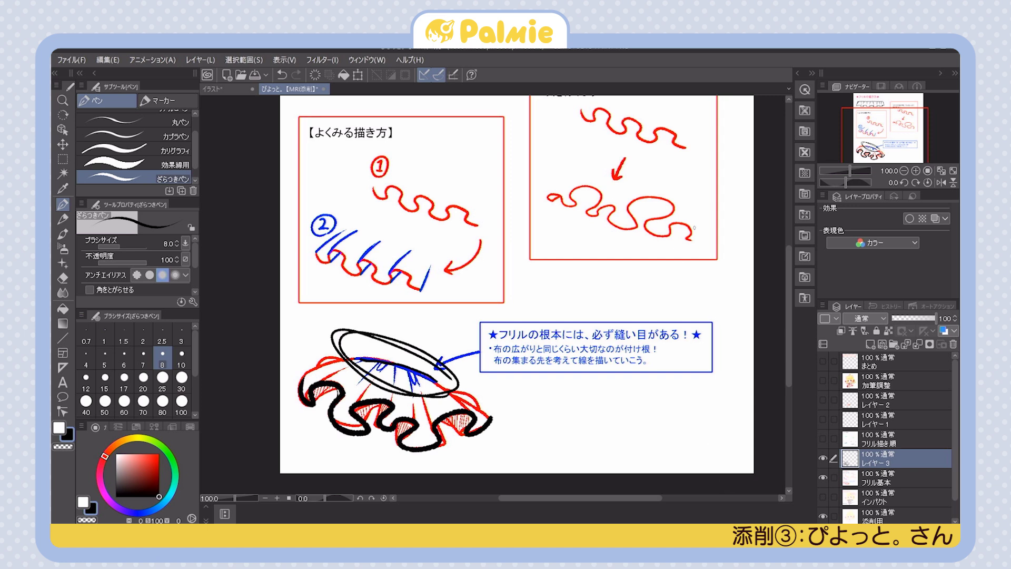
pyautogui.moveTo(353, 402); pyautogui.dragTo(387, 367)
pyautogui.moveTo(398, 407); pyautogui.dragTo(399, 370)
pyautogui.moveTo(312, 385); pyautogui.dragTo(378, 355)
pyautogui.moveTo(344, 391); pyautogui.dragTo(369, 366)
pyautogui.hotkey('ctrl', 'z')
pyautogui.hotkey('ctrl', 'z')
pyautogui.hotkey('ctrl', 'z')
pyautogui.hotkey('ctrl', 'z')
pyautogui.hotkey('ctrl', 'z')
pyautogui.hotkey('ctrl', 'z')
pyautogui.hotkey('ctrl', 'z')
pyautogui.hotkey('ctrl', 'z')
pyautogui.moveTo(696, 336); pyautogui.dragTo(682, 351)
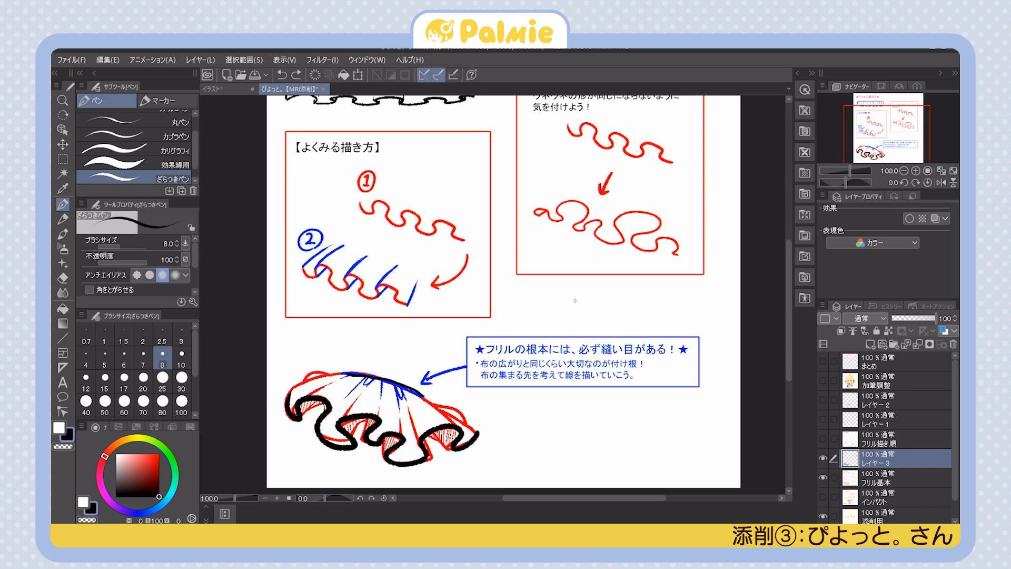
pyautogui.hotkey('ctrl', 'z')
pyautogui.hotkey('ctrl', 'z')
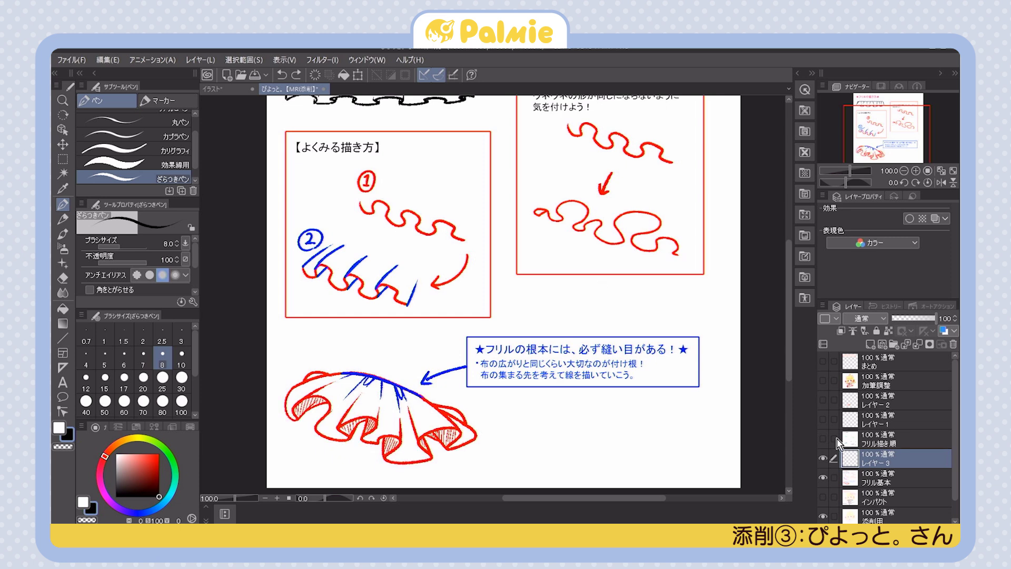
# Show the フリル描き順 explanation layer and add a new layer above it
pyautogui.click(824, 438)
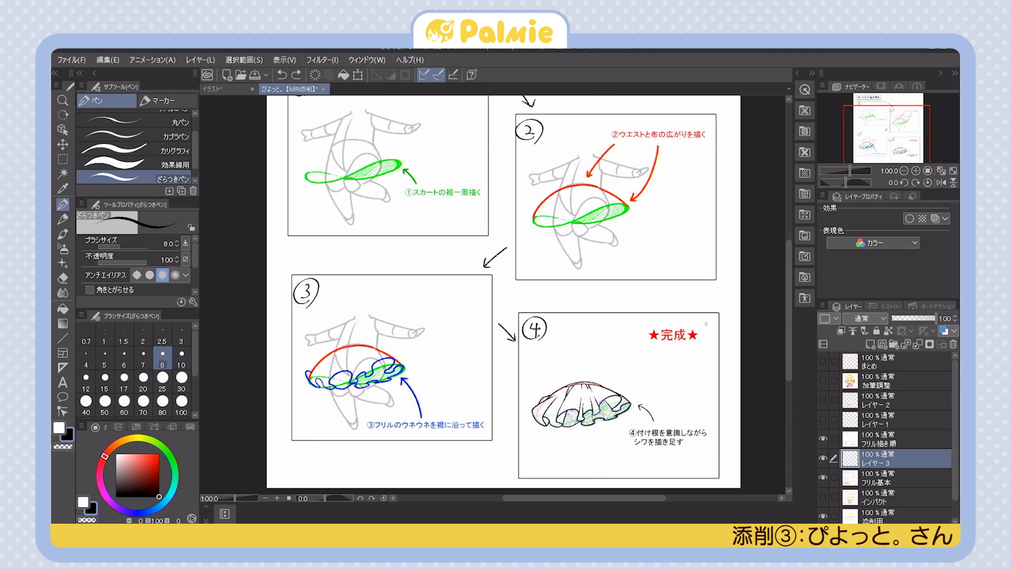
pyautogui.moveTo(694, 332); pyautogui.dragTo(694, 380)
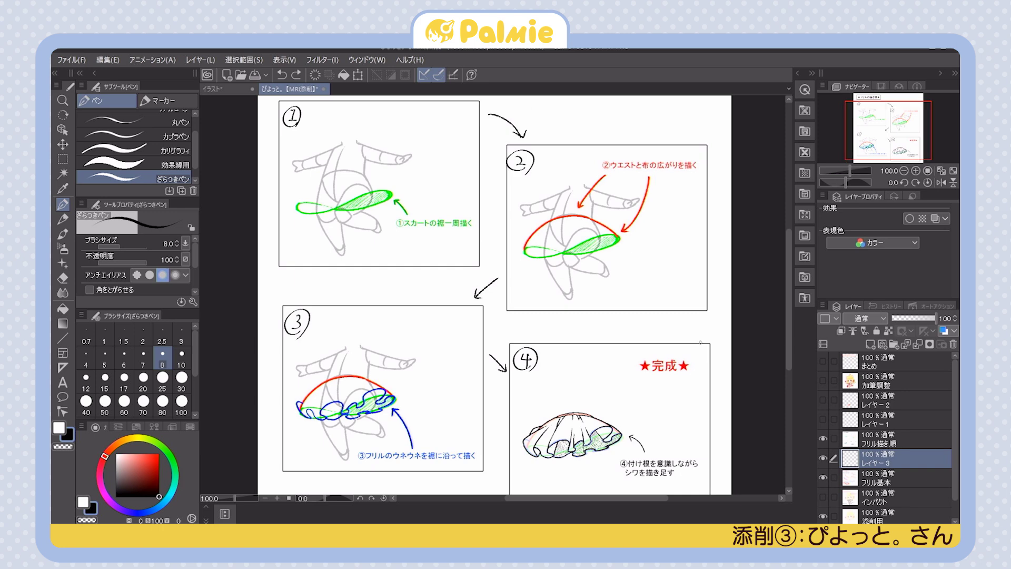
pyautogui.moveTo(652, 342); pyautogui.dragTo(709, 416)
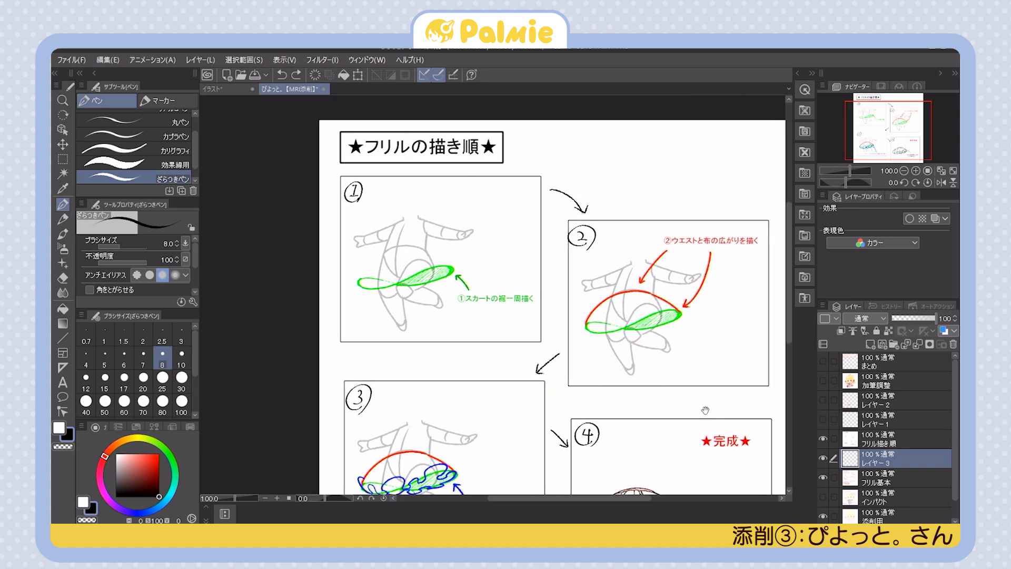
pyautogui.scroll(1, 706, 441)
pyautogui.moveTo(559, 370)
pyautogui.mouseDown()
pyautogui.moveTo(787, 389)
pyautogui.moveTo(789, 399)
pyautogui.mouseUp()
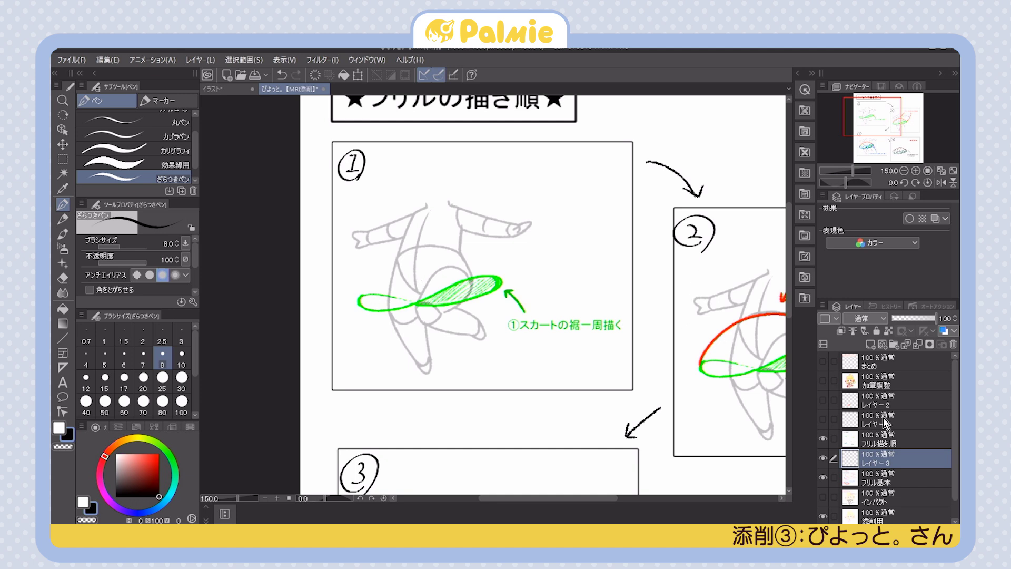
pyautogui.click(879, 442)
pyautogui.click(869, 343)
# Trace the green skirt hem loop in panel ① in black, undo it, and retrace its near edge
pyautogui.moveTo(417, 303)
pyautogui.mouseDown()
pyautogui.moveTo(384, 293)
pyautogui.moveTo(359, 304)
pyautogui.moveTo(388, 309)
pyautogui.moveTo(483, 277)
pyautogui.moveTo(501, 289)
pyautogui.moveTo(463, 302)
pyautogui.moveTo(379, 293)
pyautogui.moveTo(362, 304)
pyautogui.moveTo(394, 306)
pyautogui.moveTo(495, 279)
pyautogui.moveTo(490, 296)
pyautogui.moveTo(416, 297)
pyautogui.mouseUp()
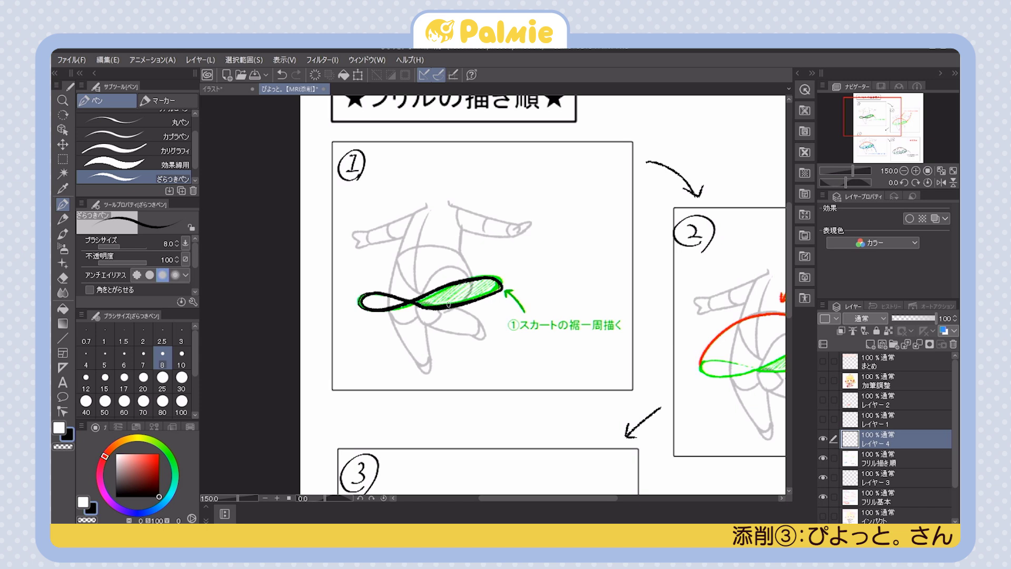
pyautogui.hotkey('ctrl', 'z')
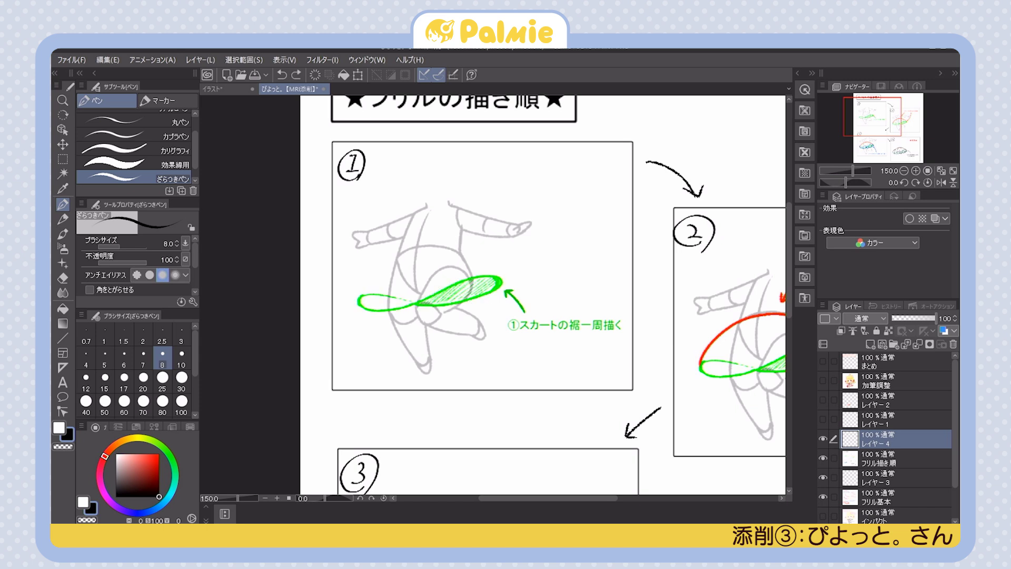
pyautogui.moveTo(362, 300)
pyautogui.mouseDown()
pyautogui.moveTo(383, 308)
pyautogui.moveTo(481, 278)
pyautogui.moveTo(503, 282)
pyautogui.moveTo(491, 293)
pyautogui.moveTo(424, 303)
pyautogui.moveTo(436, 294)
pyautogui.mouseUp()
pyautogui.hotkey('ctrl', 'z')
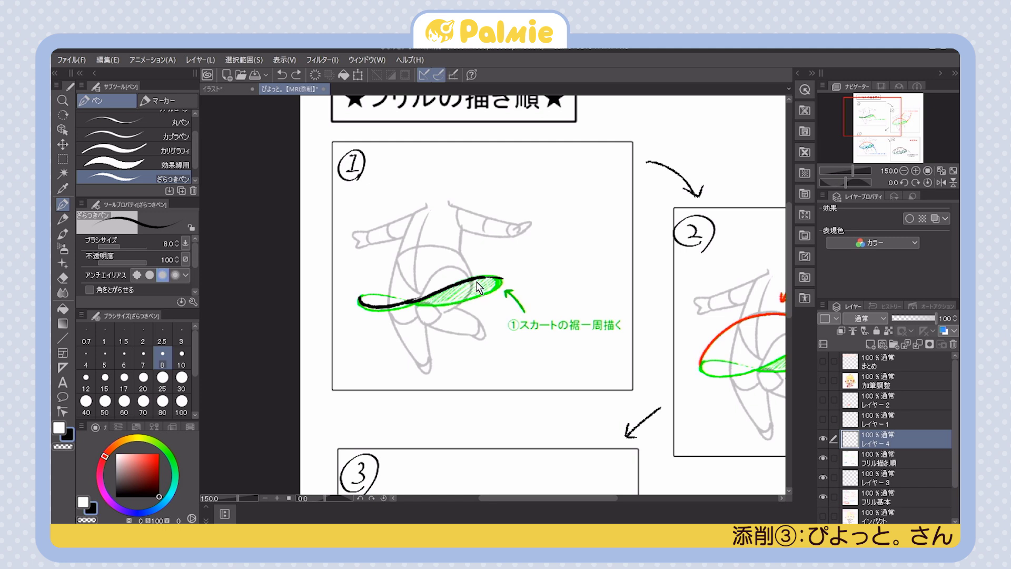
# Outline the skirt's dome and both legs in black over the figure in panel ①, hatching the skirt's inner side
pyautogui.moveTo(472, 280)
pyautogui.mouseDown()
pyautogui.moveTo(428, 328)
pyautogui.moveTo(474, 339)
pyautogui.moveTo(487, 329)
pyautogui.moveTo(458, 307)
pyautogui.mouseUp()
pyautogui.hotkey('ctrl', 'z')
pyautogui.moveTo(386, 304)
pyautogui.mouseDown()
pyautogui.moveTo(423, 370)
pyautogui.moveTo(432, 322)
pyautogui.mouseUp()
pyautogui.moveTo(360, 302)
pyautogui.mouseDown()
pyautogui.moveTo(400, 250)
pyautogui.moveTo(457, 258)
pyautogui.moveTo(495, 277)
pyautogui.moveTo(474, 303)
pyautogui.moveTo(476, 282)
pyautogui.moveTo(484, 297)
pyautogui.moveTo(493, 292)
pyautogui.mouseUp()
pyautogui.hotkey('ctrl', 'z')
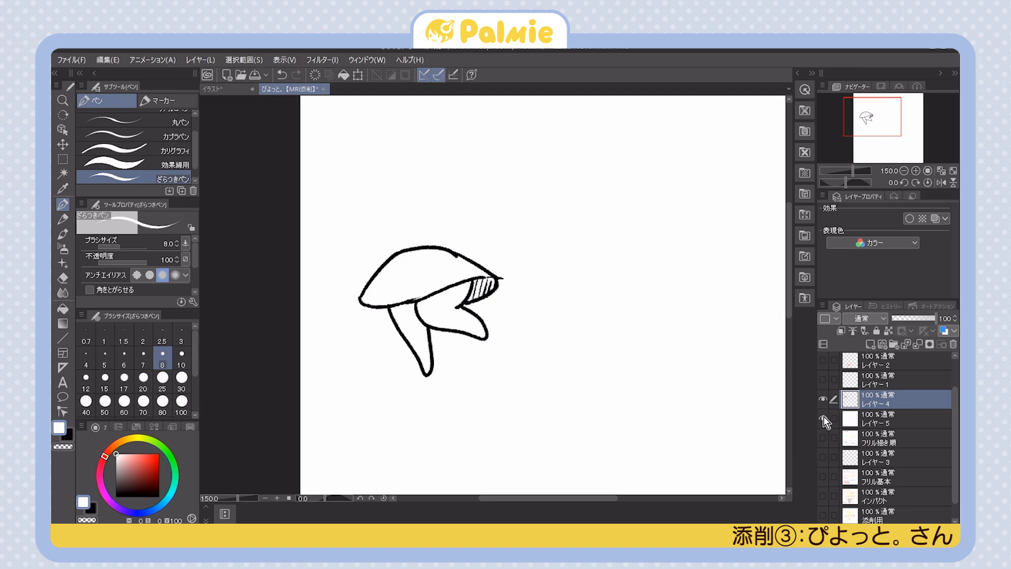
# Leave only フリル描き順 and レイヤー4 visible, and erase the black strokes over panel ① with the 硬め eraser
pyautogui.click(822, 399)
pyautogui.click(823, 418)
pyautogui.click(823, 438)
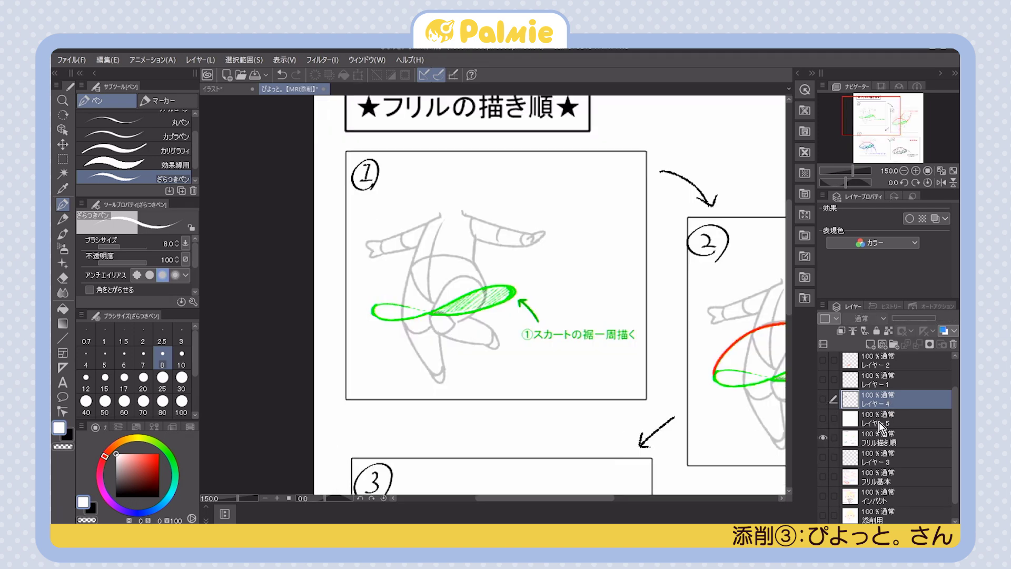
pyautogui.click(822, 399)
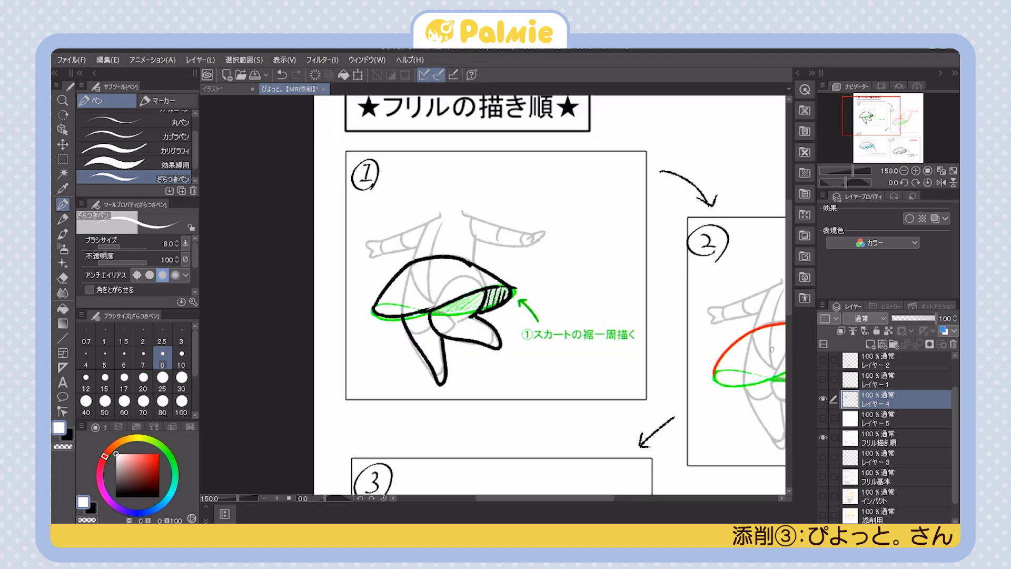
pyautogui.press('e')
pyautogui.moveTo(403, 274)
pyautogui.mouseDown()
pyautogui.moveTo(412, 243)
pyautogui.moveTo(458, 314)
pyautogui.mouseUp()
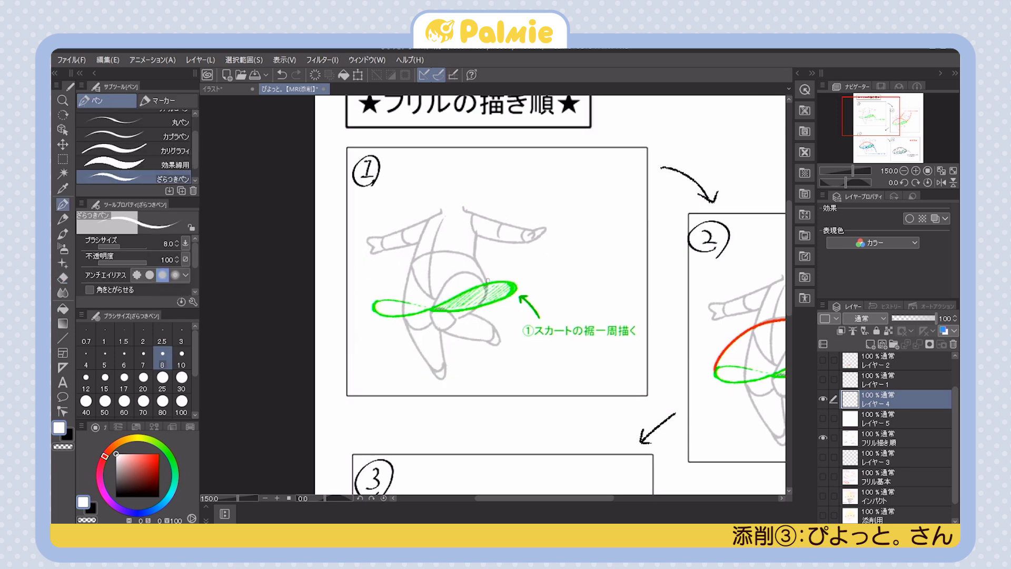
pyautogui.press('x')
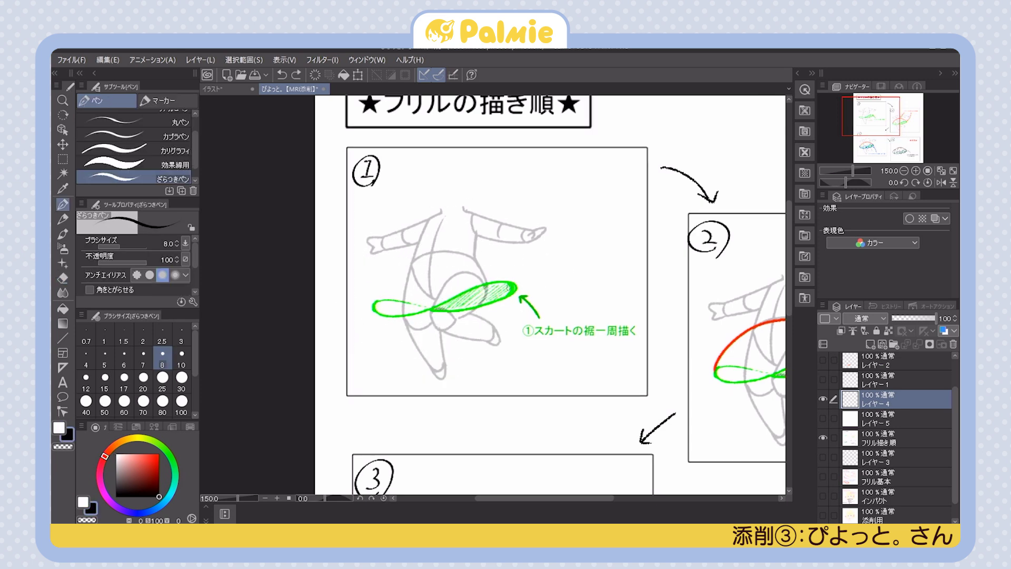
# Draw a wavy black frill line along the green hem in panel ①, and undo it
pyautogui.moveTo(496, 284); pyautogui.dragTo(479, 305)
pyautogui.hotkey('ctrl', 'z')
pyautogui.moveTo(368, 303)
pyautogui.mouseDown()
pyautogui.moveTo(375, 315)
pyautogui.moveTo(499, 279)
pyautogui.moveTo(514, 285)
pyautogui.moveTo(497, 307)
pyautogui.moveTo(470, 315)
pyautogui.moveTo(518, 289)
pyautogui.moveTo(497, 281)
pyautogui.mouseUp()
pyautogui.hotkey('ctrl', 'z')
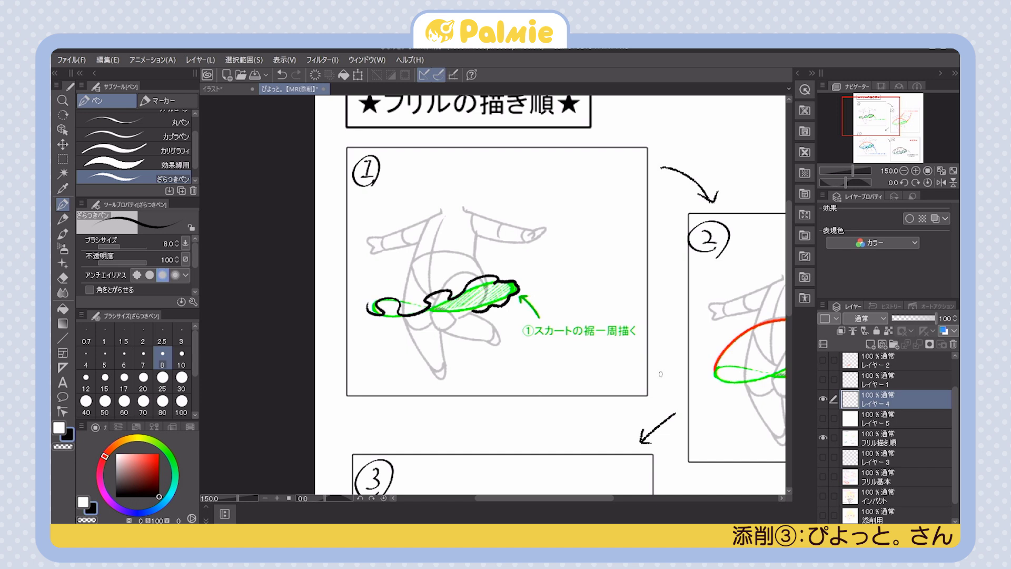
pyautogui.hotkey('ctrl', 'z')
pyautogui.moveTo(493, 285)
pyautogui.mouseDown()
pyautogui.moveTo(522, 286)
pyautogui.moveTo(496, 302)
pyautogui.moveTo(504, 305)
pyautogui.moveTo(427, 308)
pyautogui.mouseUp()
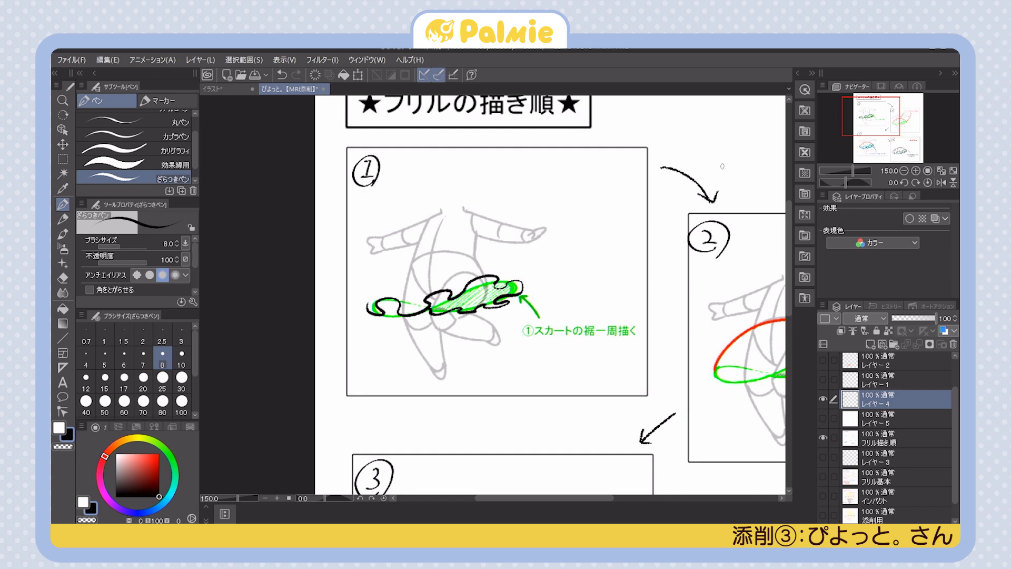
pyautogui.hotkey('ctrl', 'z')
pyautogui.hotkey('ctrl', 'z')
# Trace the green skirt hem in panel ① with one black stroke and undo it
pyautogui.moveTo(627, 382)
pyautogui.mouseDown()
pyautogui.moveTo(583, 348)
pyautogui.moveTo(468, 302)
pyautogui.mouseUp()
pyautogui.moveTo(700, 349)
pyautogui.mouseDown()
pyautogui.moveTo(632, 350)
pyautogui.moveTo(575, 375)
pyautogui.moveTo(707, 331)
pyautogui.mouseUp()
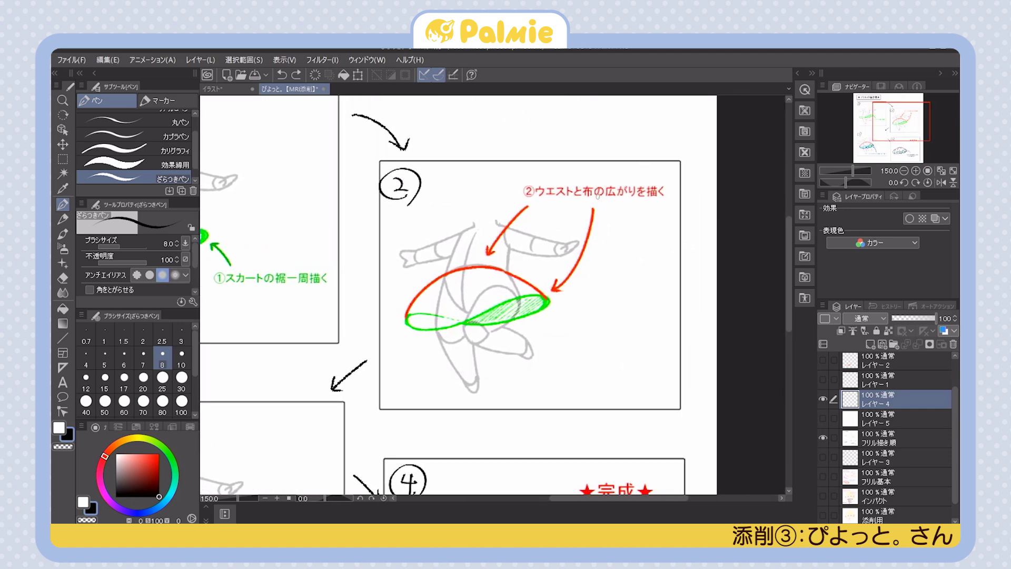
pyautogui.moveTo(590, 285); pyautogui.dragTo(773, 276)
pyautogui.moveTo(250, 241)
pyautogui.mouseDown()
pyautogui.moveTo(253, 253)
pyautogui.moveTo(383, 227)
pyautogui.mouseUp()
pyautogui.hotkey('ctrl', 'z')
# Trace the two side slopes of the red arc in panel ② in black
pyautogui.moveTo(718, 326); pyautogui.dragTo(594, 330)
pyautogui.moveTo(465, 313)
pyautogui.mouseDown()
pyautogui.moveTo(519, 262)
pyautogui.moveTo(610, 296)
pyautogui.mouseUp()
pyautogui.hotkey('ctrl', 'z')
pyautogui.moveTo(561, 264); pyautogui.dragTo(610, 297)
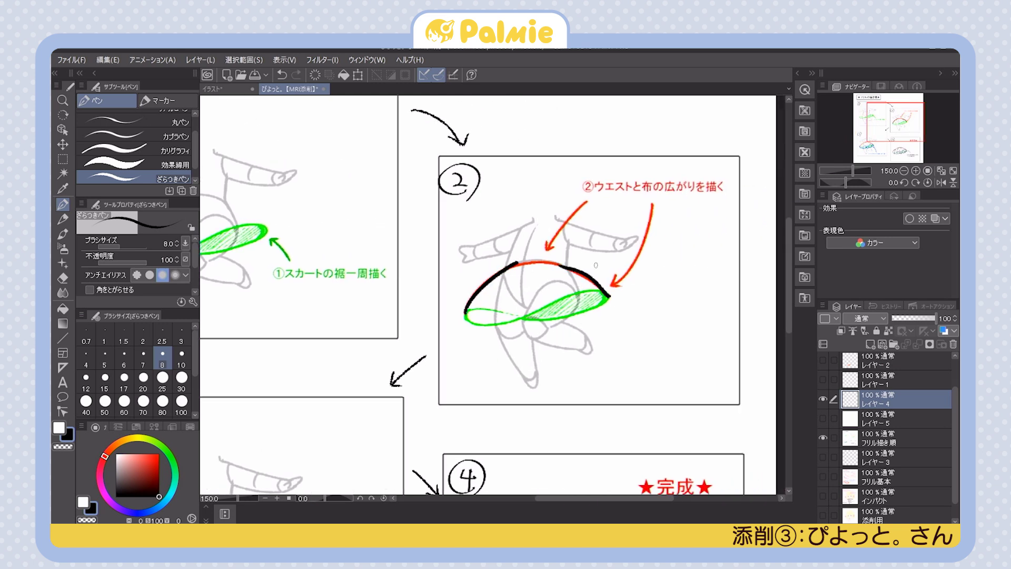
# Connect the two black slopes in panel ② along the waist section of the red arc
pyautogui.moveTo(515, 262); pyautogui.dragTo(562, 269)
pyautogui.hotkey('ctrl', 'z')
pyautogui.moveTo(507, 269); pyautogui.dragTo(581, 268)
pyautogui.hotkey('ctrl', 'z')
pyautogui.moveTo(687, 366)
pyautogui.mouseDown()
pyautogui.moveTo(690, 312)
pyautogui.moveTo(703, 345)
pyautogui.mouseUp()
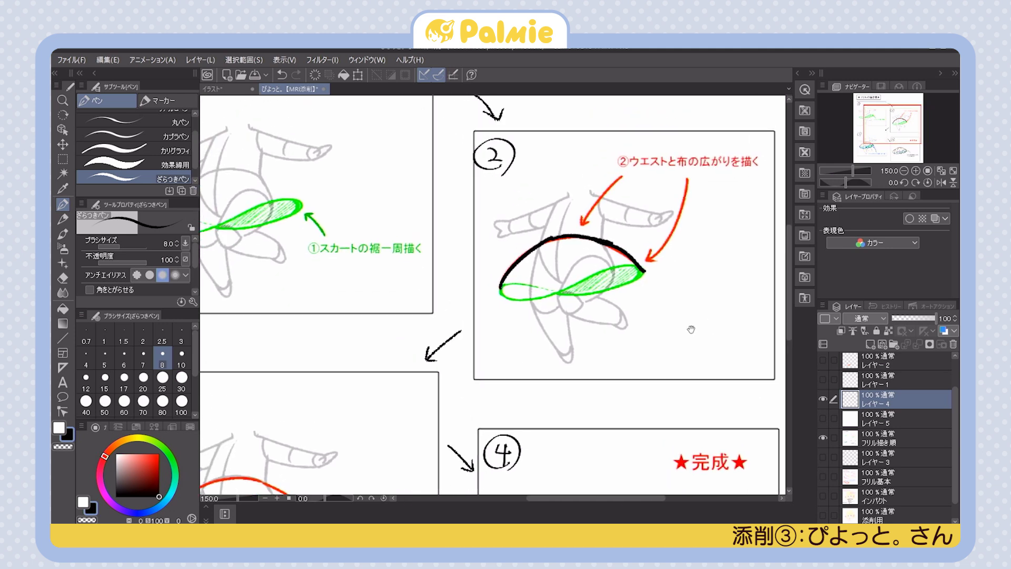
pyautogui.moveTo(500, 286); pyautogui.dragTo(652, 269)
pyautogui.hotkey('ctrl', 'z')
# Draw a black waist line across the figure in panel ① and try a slanted skirt side line from it
pyautogui.moveTo(490, 362)
pyautogui.mouseDown()
pyautogui.moveTo(638, 354)
pyautogui.moveTo(674, 394)
pyautogui.mouseUp()
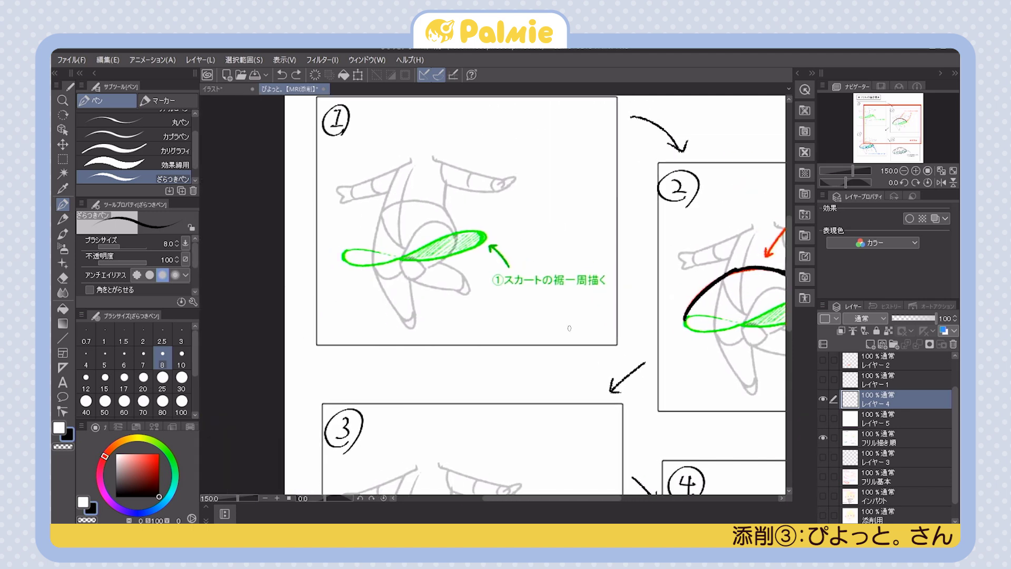
pyautogui.moveTo(381, 209); pyautogui.dragTo(445, 211)
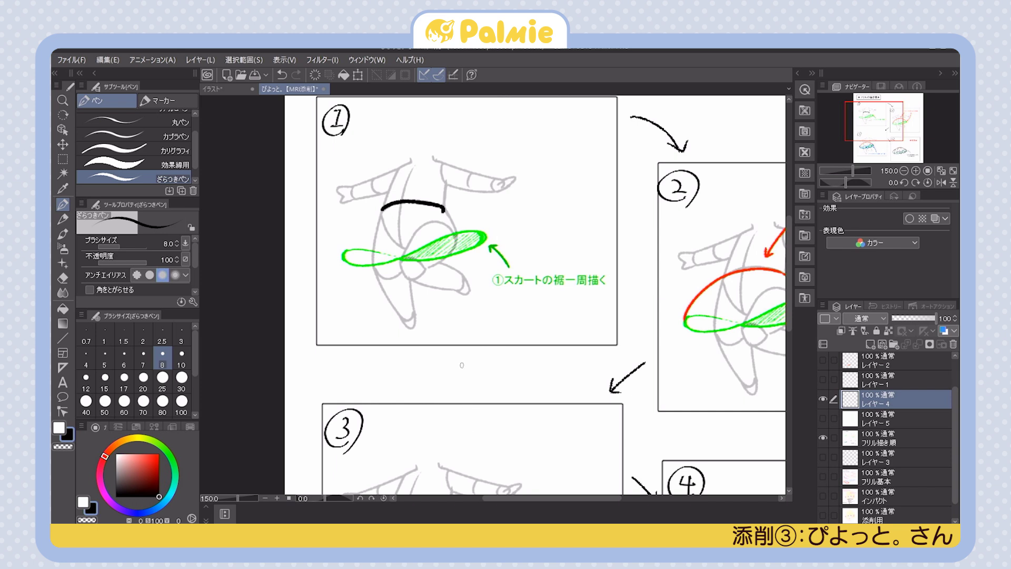
pyautogui.moveTo(385, 208); pyautogui.dragTo(358, 269)
pyautogui.moveTo(383, 210); pyautogui.dragTo(364, 273)
pyautogui.hotkey('ctrl', 'z')
# Draw a narrow skirt with side lines and a closed hem below panel ①'s waist line, and undo all its strokes
pyautogui.hotkey('ctrl', 'z')
pyautogui.moveTo(383, 209)
pyautogui.mouseDown()
pyautogui.moveTo(368, 259)
pyautogui.moveTo(457, 240)
pyautogui.mouseUp()
pyautogui.hotkey('ctrl', 'z')
pyautogui.moveTo(367, 260)
pyautogui.mouseDown()
pyautogui.moveTo(419, 241)
pyautogui.moveTo(466, 254)
pyautogui.moveTo(372, 262)
pyautogui.mouseUp()
pyautogui.moveTo(446, 210); pyautogui.dragTo(470, 254)
pyautogui.hotkey('ctrl', 'z')
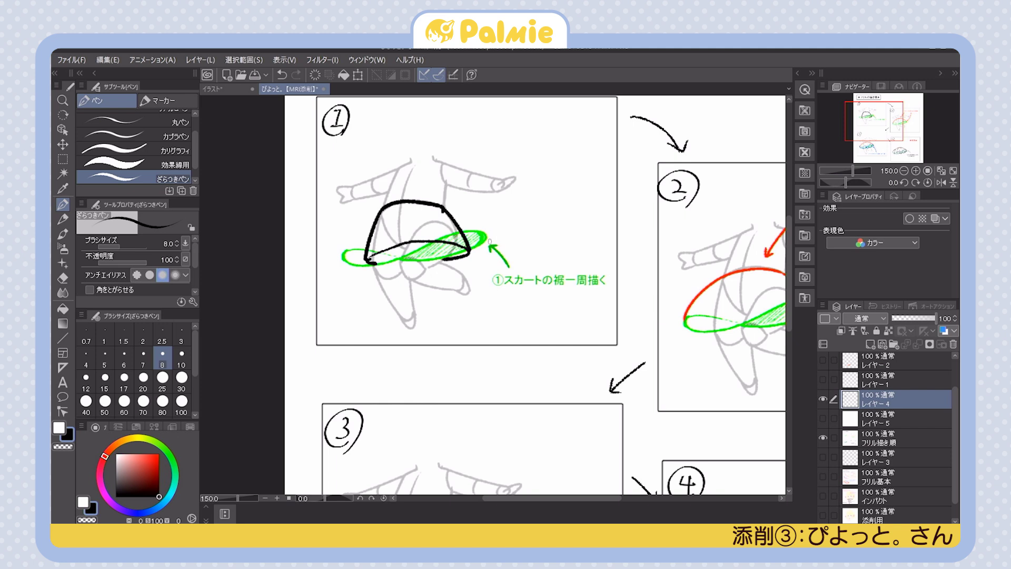
pyautogui.hotkey('ctrl', 'z')
pyautogui.hotkey('ctrl', 'z')
# Draw an enlarged, strongly swinging S-shaped hem curve in black around the green hem in panel ①
pyautogui.hotkey('ctrl', 'z')
pyautogui.hotkey('ctrl', 'z')
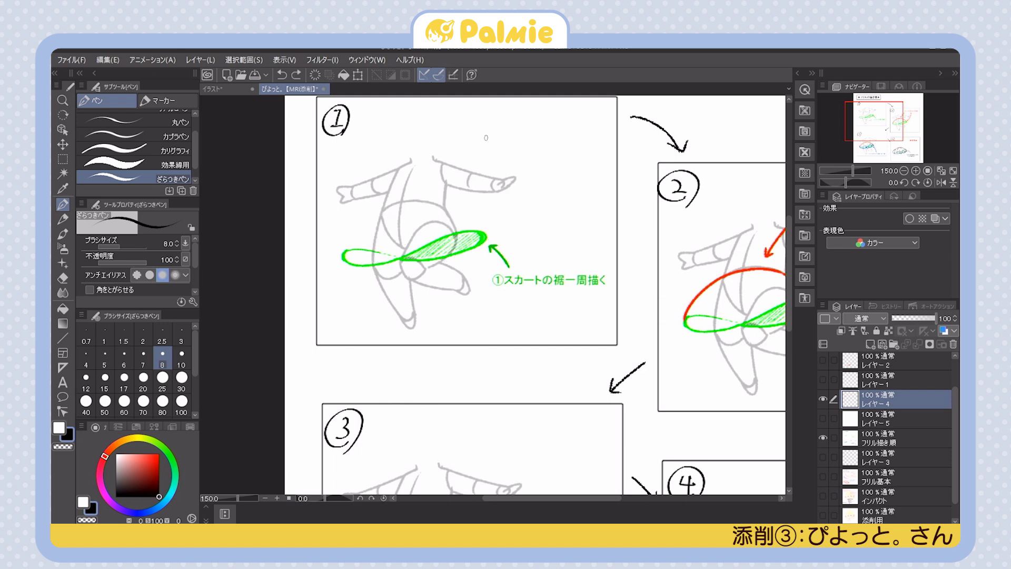
pyautogui.moveTo(346, 255); pyautogui.dragTo(451, 240)
pyautogui.hotkey('ctrl', 'z')
pyautogui.moveTo(397, 256)
pyautogui.mouseDown()
pyautogui.moveTo(254, 217)
pyautogui.moveTo(175, 215)
pyautogui.moveTo(327, 241)
pyautogui.moveTo(403, 241)
pyautogui.moveTo(327, 251)
pyautogui.mouseUp()
pyautogui.moveTo(270, 236)
pyautogui.mouseDown()
pyautogui.moveTo(295, 192)
pyautogui.moveTo(400, 260)
pyautogui.mouseUp()
pyautogui.hotkey('ctrl', 'z')
pyautogui.hotkey('ctrl', 'z')
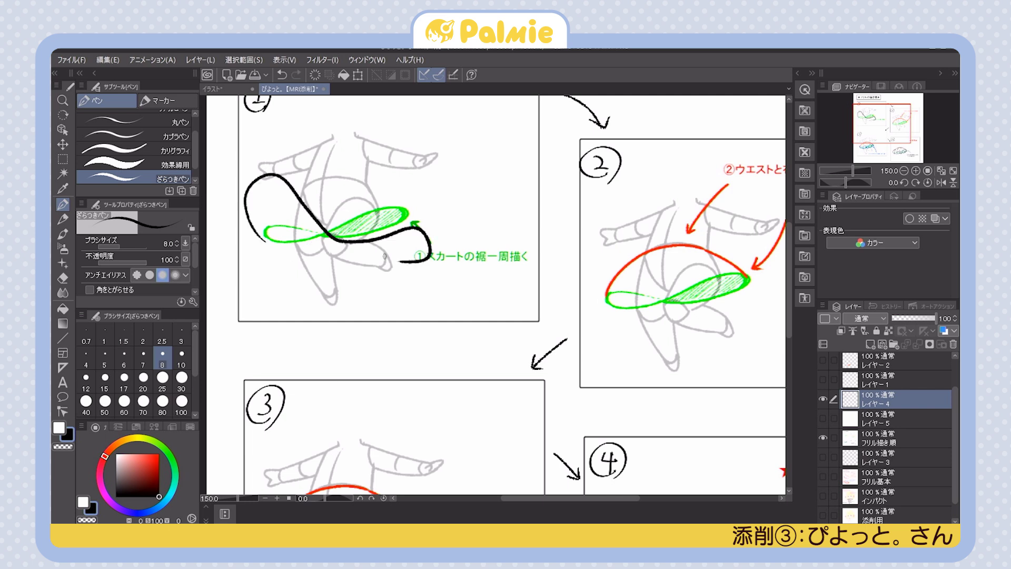
# Close the enlarged hem in panel ① with a black lower edge
pyautogui.moveTo(263, 239)
pyautogui.mouseDown()
pyautogui.moveTo(317, 253)
pyautogui.moveTo(368, 242)
pyautogui.mouseUp()
pyautogui.hotkey('ctrl', 'z')
pyautogui.hotkey('ctrl', 'z')
pyautogui.moveTo(259, 236)
pyautogui.mouseDown()
pyautogui.moveTo(299, 247)
pyautogui.moveTo(403, 254)
pyautogui.moveTo(274, 248)
pyautogui.moveTo(416, 262)
pyautogui.mouseUp()
pyautogui.hotkey('ctrl', 'z')
# Connect a black waist line to both ends of the enlarged hem in panel ①, and undo the whole skirt shape
pyautogui.moveTo(301, 185); pyautogui.dragTo(361, 184)
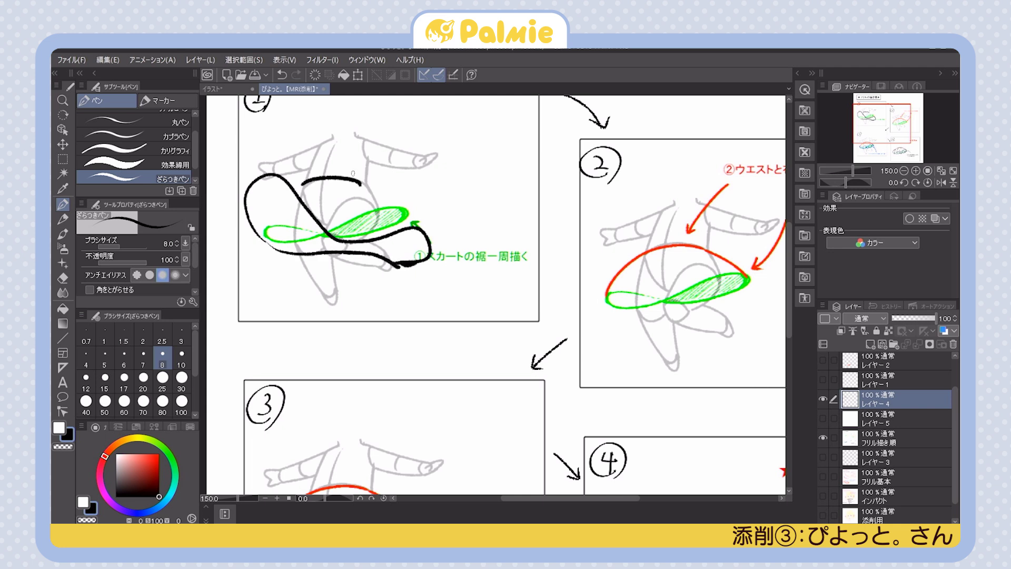
pyautogui.moveTo(278, 174); pyautogui.dragTo(417, 227)
pyautogui.hotkey('ctrl', 'z')
pyautogui.moveTo(362, 184); pyautogui.dragTo(417, 227)
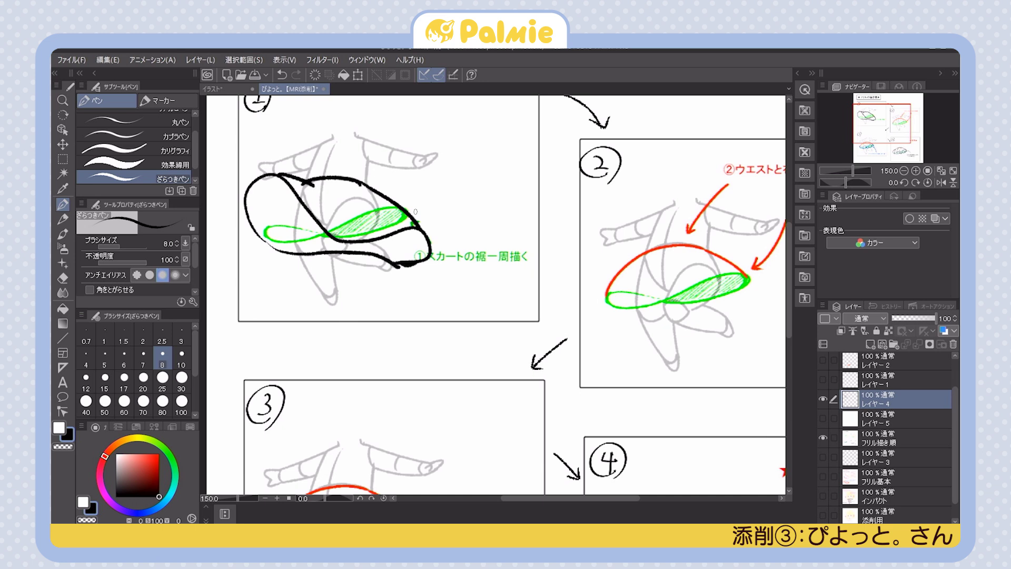
pyautogui.hotkey('ctrl', 'z')
pyautogui.hotkey('ctrl', 'z')
pyautogui.hotkey('ctrl', 'z')
pyautogui.hotkey('ctrl', 'z')
pyautogui.hotkey('ctrl', 'z')
pyautogui.hotkey('ctrl', 'z')
pyautogui.hotkey('ctrl', 'z')
# Retrace the green skirt hem in panel ① in black
pyautogui.moveTo(676, 402); pyautogui.dragTo(560, 384)
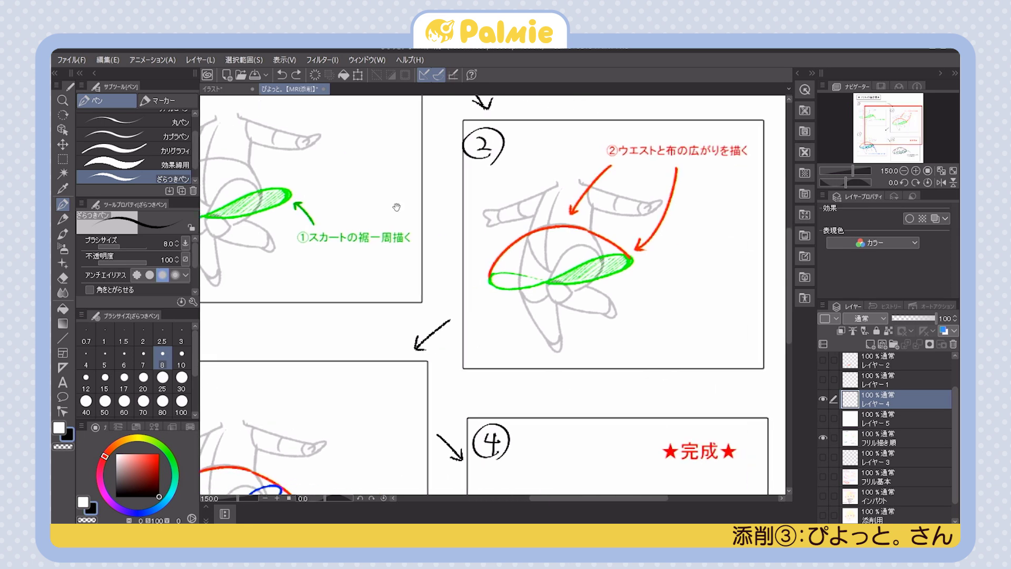
pyautogui.moveTo(453, 245); pyautogui.dragTo(528, 317)
pyautogui.moveTo(264, 258)
pyautogui.mouseDown()
pyautogui.moveTo(305, 270)
pyautogui.moveTo(390, 237)
pyautogui.moveTo(410, 244)
pyautogui.moveTo(349, 260)
pyautogui.mouseUp()
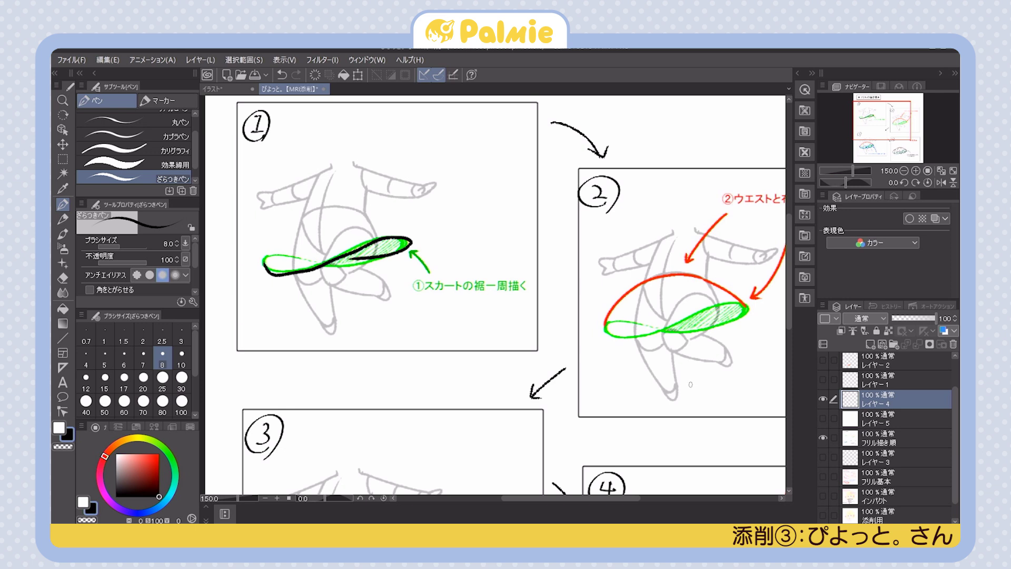
# Undo the black hem trace and trace the red waist-and-spread arc of panel ② in black
pyautogui.moveTo(690, 383); pyautogui.dragTo(590, 372)
pyautogui.hotkey('ctrl', 'z')
pyautogui.moveTo(600, 260)
pyautogui.mouseDown()
pyautogui.moveTo(543, 268)
pyautogui.moveTo(505, 315)
pyautogui.mouseUp()
pyautogui.moveTo(596, 261); pyautogui.dragTo(643, 291)
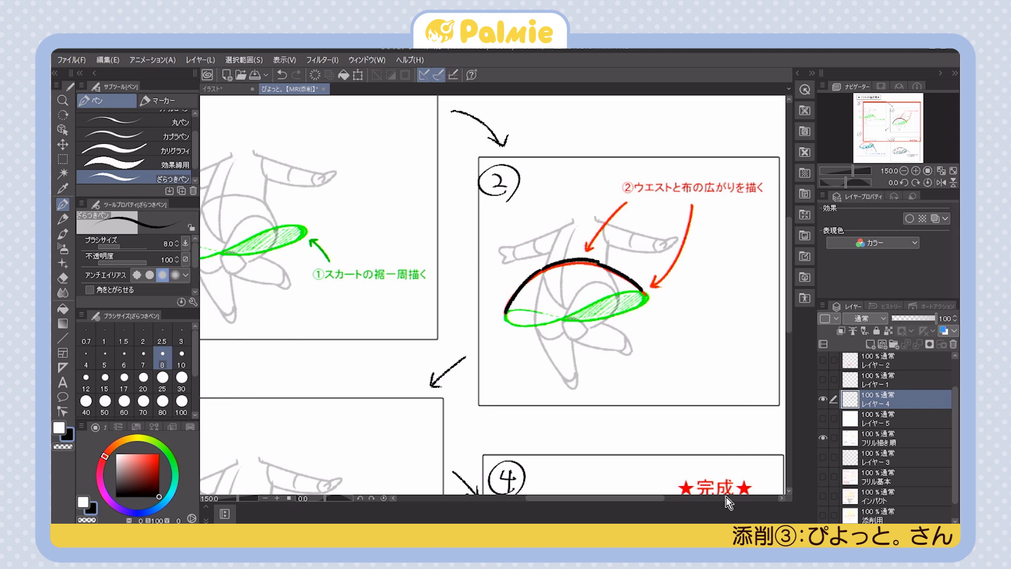
# Sketch a black wavy frill line along the green hem in panel ①
pyautogui.moveTo(595, 474); pyautogui.dragTo(683, 286)
pyautogui.moveTo(537, 433); pyautogui.dragTo(641, 346)
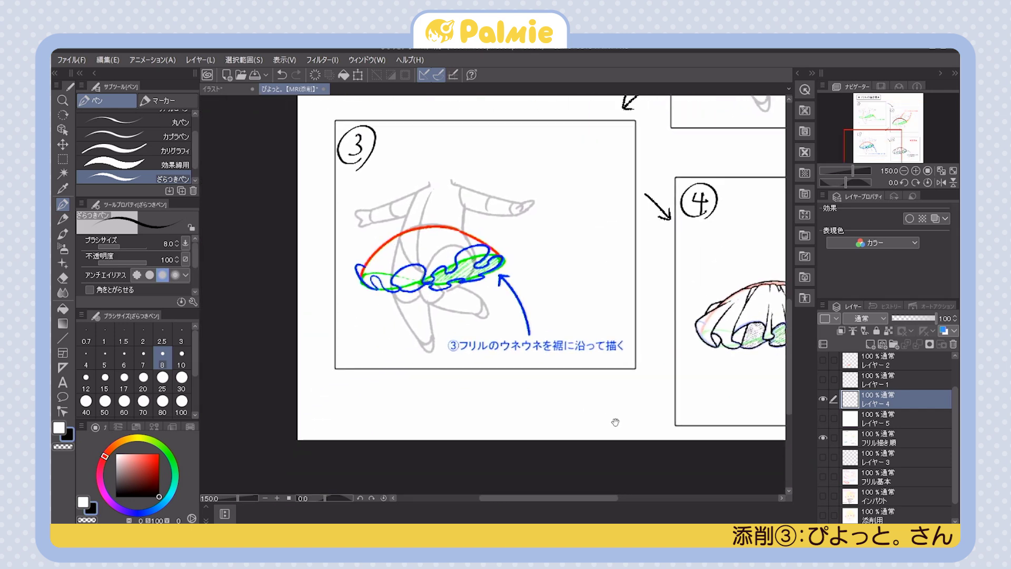
pyautogui.moveTo(614, 420); pyautogui.dragTo(617, 430)
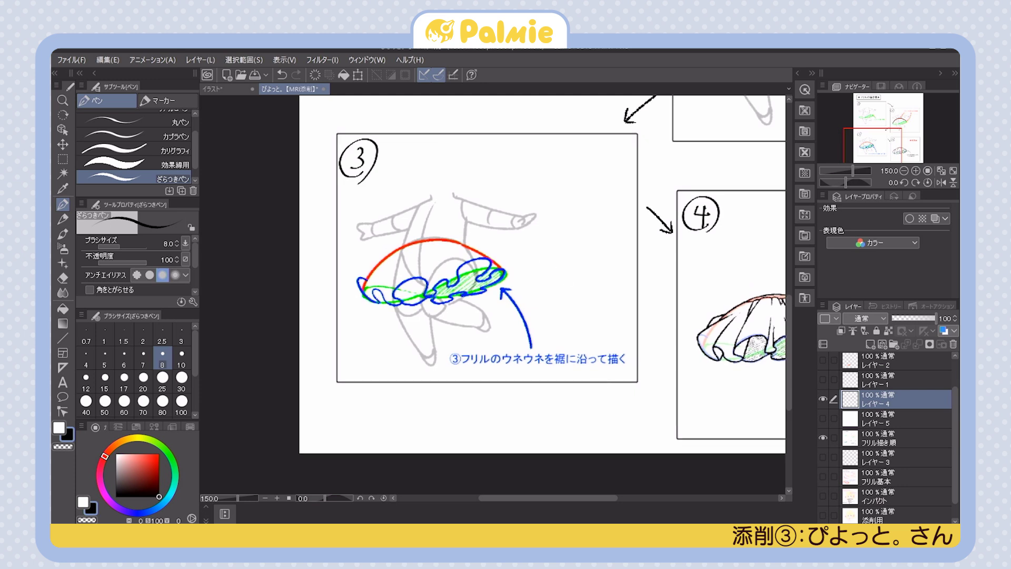
pyautogui.scroll(1, 619, 356)
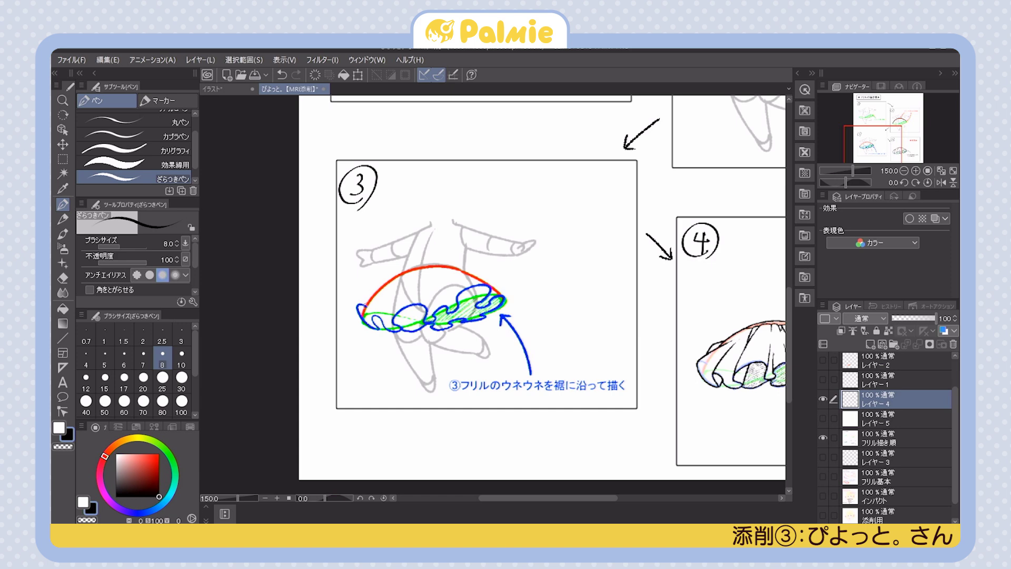
pyautogui.scroll(5, 532, 298)
pyautogui.hotkey('ctrl', 'z')
pyautogui.moveTo(369, 162); pyautogui.dragTo(451, 128)
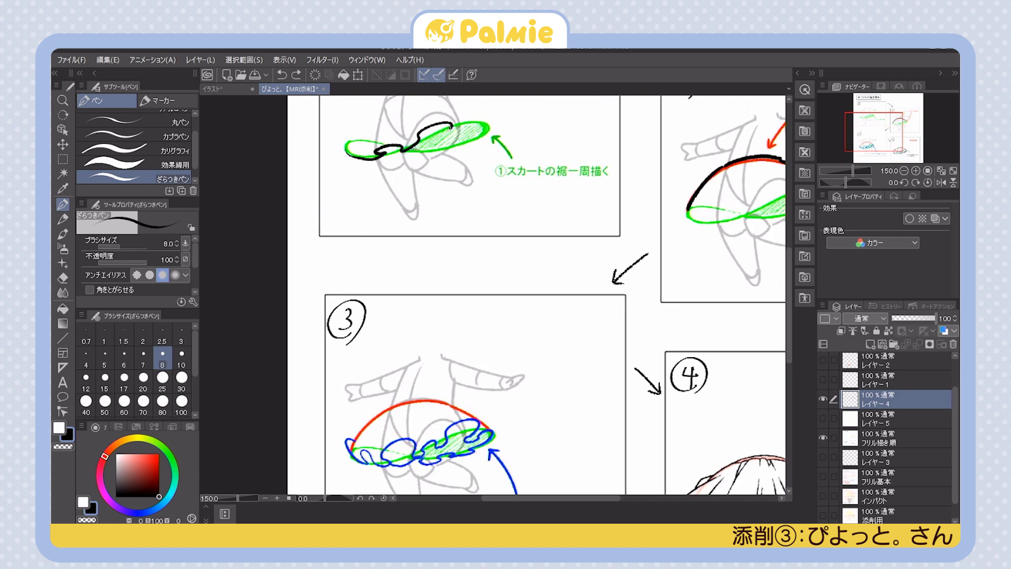
# Trace the blue frill waves along the skirt hem in panel ③ in black
pyautogui.scroll(-2, 416, 347)
pyautogui.scroll(-2, 463, 272)
pyautogui.moveTo(352, 313)
pyautogui.mouseDown()
pyautogui.moveTo(389, 336)
pyautogui.moveTo(396, 314)
pyautogui.mouseUp()
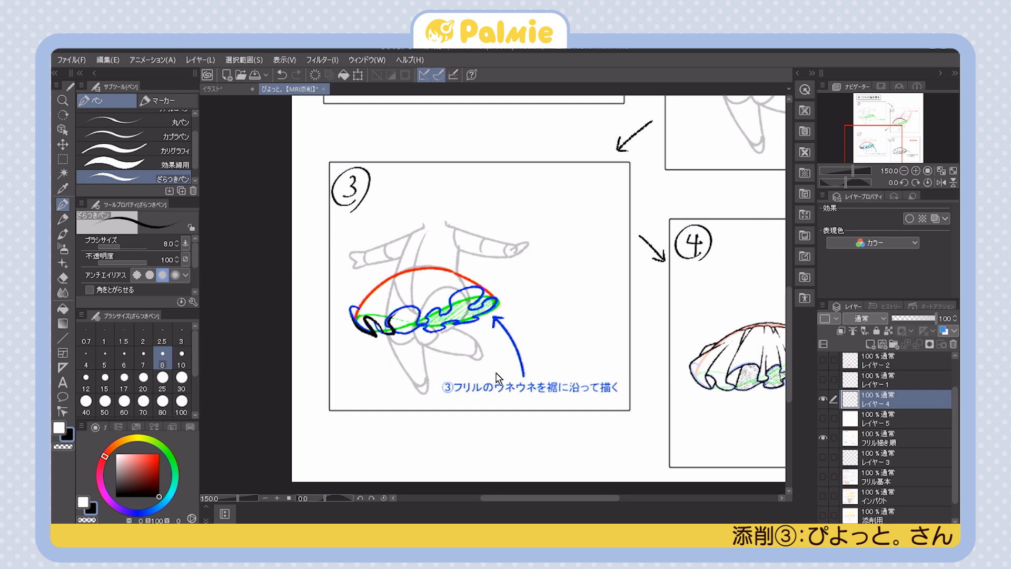
pyautogui.hotkey('ctrl', 'z')
pyautogui.moveTo(361, 326)
pyautogui.mouseDown()
pyautogui.moveTo(399, 332)
pyautogui.moveTo(391, 323)
pyautogui.moveTo(410, 301)
pyautogui.moveTo(421, 325)
pyautogui.moveTo(432, 322)
pyautogui.moveTo(438, 307)
pyautogui.moveTo(452, 309)
pyautogui.moveTo(455, 288)
pyautogui.moveTo(482, 290)
pyautogui.moveTo(480, 308)
pyautogui.moveTo(491, 297)
pyautogui.moveTo(498, 306)
pyautogui.moveTo(484, 322)
pyautogui.moveTo(435, 332)
pyautogui.mouseUp()
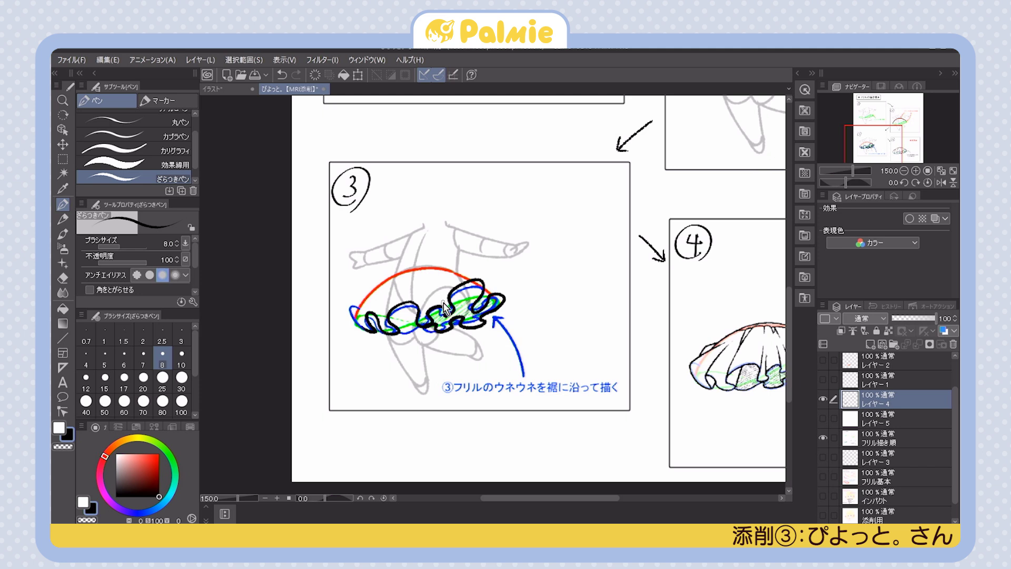
# Undo the black frill trace in panel ③ and draw black lines down both sides of the red arc
pyautogui.hotkey('ctrl', 'z')
pyautogui.moveTo(377, 317); pyautogui.dragTo(387, 285)
pyautogui.hotkey('ctrl', 'z')
pyautogui.moveTo(358, 320)
pyautogui.mouseDown()
pyautogui.moveTo(399, 280)
pyautogui.moveTo(499, 305)
pyautogui.mouseUp()
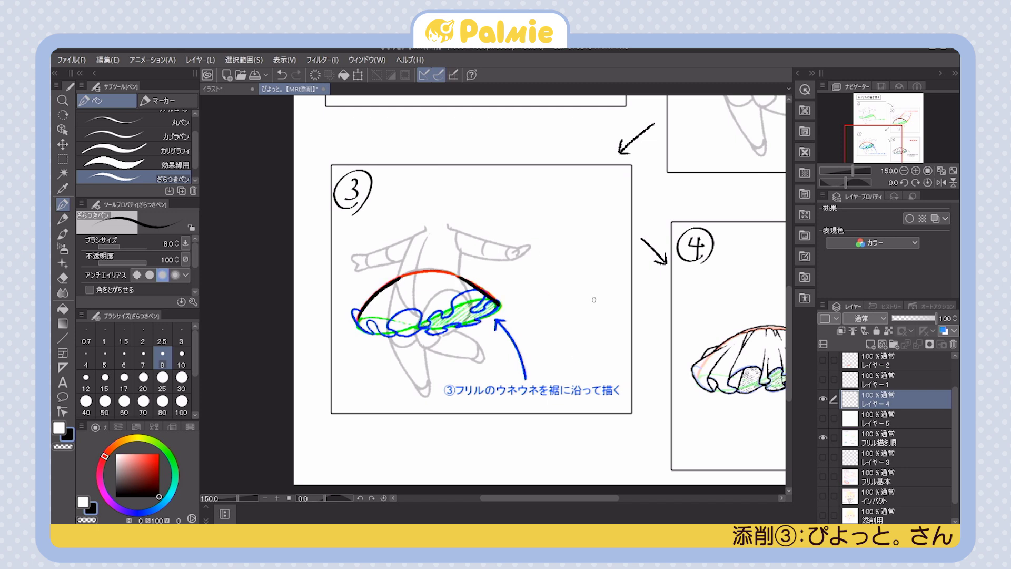
# Undo the side lines in panel ③ and sketch black frills bulging past both ends of the hem
pyautogui.hotkey('ctrl', 'z')
pyautogui.hotkey('ctrl', 'z')
pyautogui.moveTo(369, 334)
pyautogui.mouseDown()
pyautogui.moveTo(350, 307)
pyautogui.moveTo(365, 293)
pyautogui.mouseUp()
pyautogui.moveTo(452, 312)
pyautogui.mouseDown()
pyautogui.moveTo(457, 301)
pyautogui.moveTo(511, 299)
pyautogui.moveTo(499, 312)
pyautogui.mouseUp()
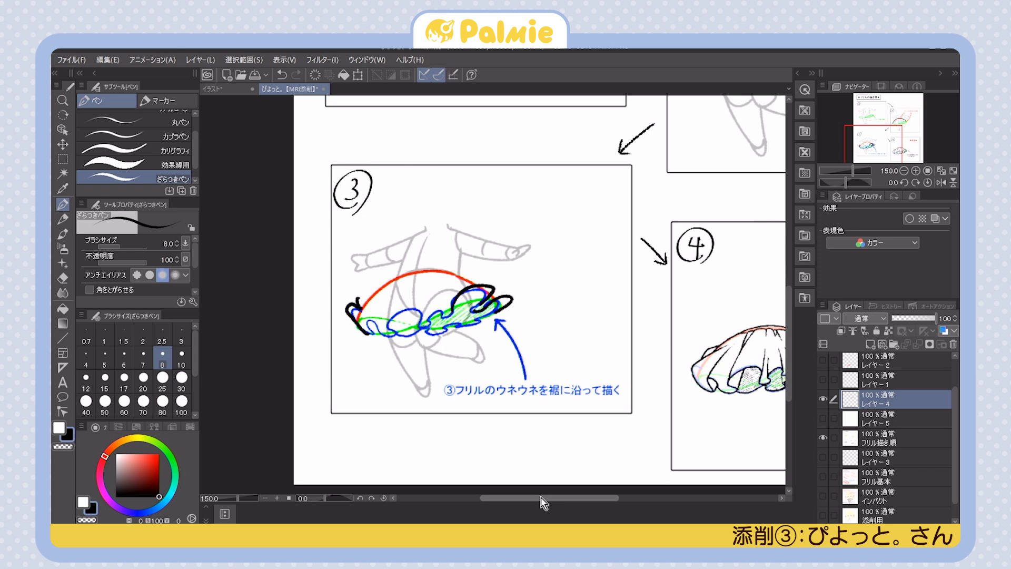
# Undo the bulging frills in panel ③ and mark the hem ends in black, keeping only the mark at the right end
pyautogui.hotkey('ctrl', 'z')
pyautogui.hotkey('ctrl', 'z')
pyautogui.hotkey('ctrl', 'z')
pyautogui.hotkey('ctrl', 'z')
pyautogui.moveTo(358, 318); pyautogui.dragTo(376, 333)
pyautogui.hotkey('ctrl', 'z')
pyautogui.moveTo(481, 309); pyautogui.dragTo(498, 300)
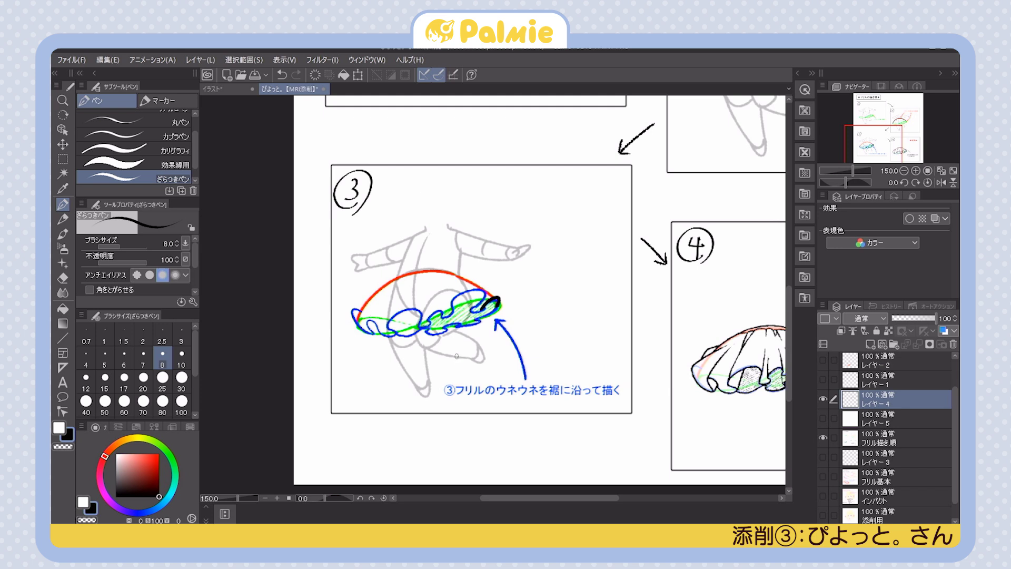
# Draw black side lines from the red arc to both hem ends in panel ③, and undo them
pyautogui.moveTo(400, 276); pyautogui.dragTo(358, 319)
pyautogui.moveTo(456, 275); pyautogui.dragTo(503, 304)
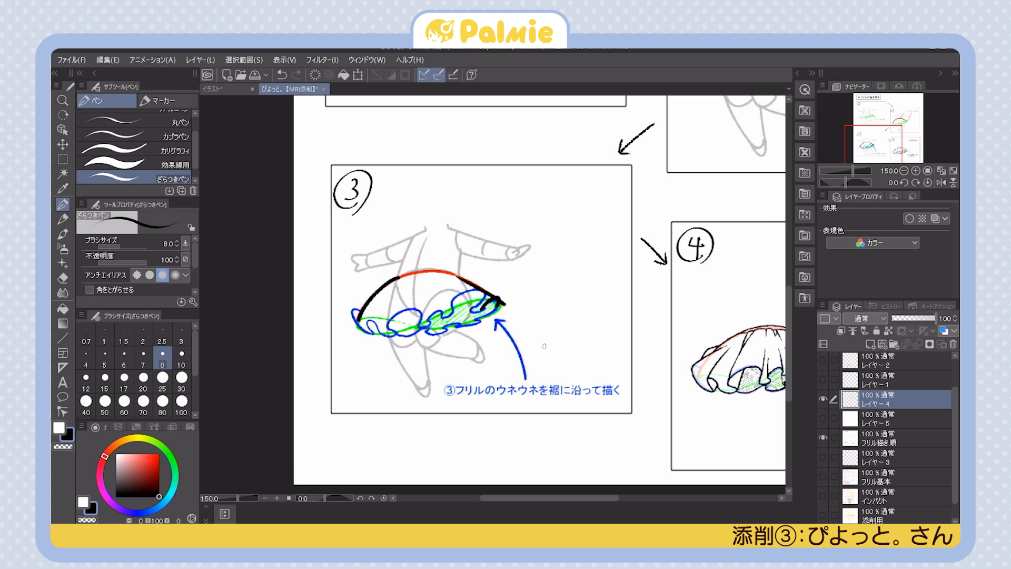
pyautogui.hotkey('ctrl', 'z')
pyautogui.hotkey('ctrl', 'z')
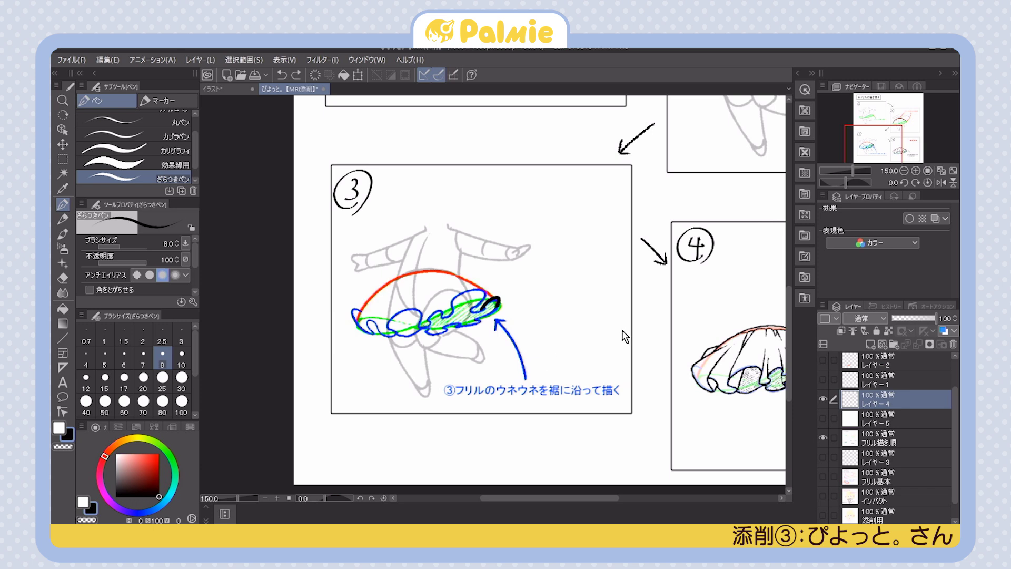
# Redraw the frilled hem of panel ③ in black with ends flaring slightly outward, and undo it
pyautogui.moveTo(762, 305); pyautogui.dragTo(687, 283)
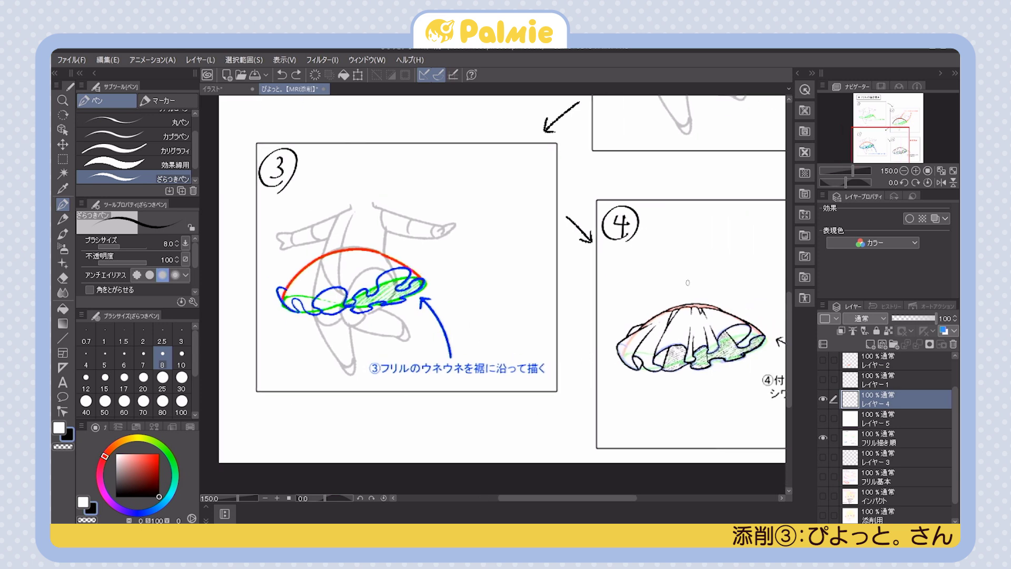
pyautogui.moveTo(288, 287)
pyautogui.mouseDown()
pyautogui.moveTo(297, 313)
pyautogui.moveTo(296, 301)
pyautogui.moveTo(316, 305)
pyautogui.moveTo(334, 291)
pyautogui.moveTo(355, 304)
pyautogui.moveTo(403, 269)
pyautogui.moveTo(414, 290)
pyautogui.mouseUp()
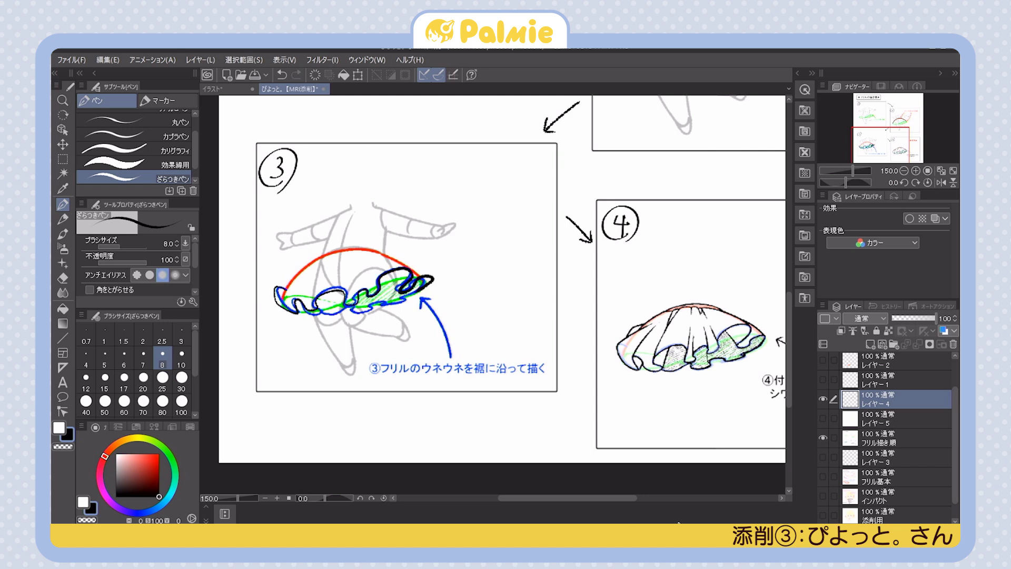
pyautogui.hotkey('ctrl', 'z')
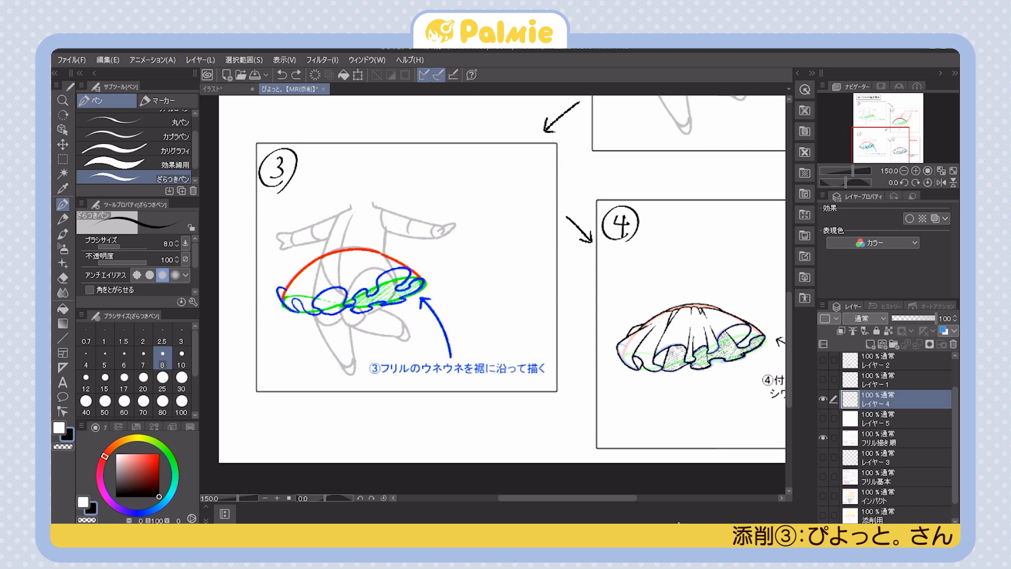
# Draw a thick black waist seam over the top of the red arc in panel ③ and start pleat lines below its centre
pyautogui.moveTo(664, 356); pyautogui.dragTo(625, 391)
pyautogui.moveTo(770, 345); pyautogui.dragTo(729, 316)
pyautogui.moveTo(730, 438); pyautogui.dragTo(765, 402)
pyautogui.moveTo(254, 226)
pyautogui.mouseDown()
pyautogui.moveTo(304, 216)
pyautogui.moveTo(270, 216)
pyautogui.mouseUp()
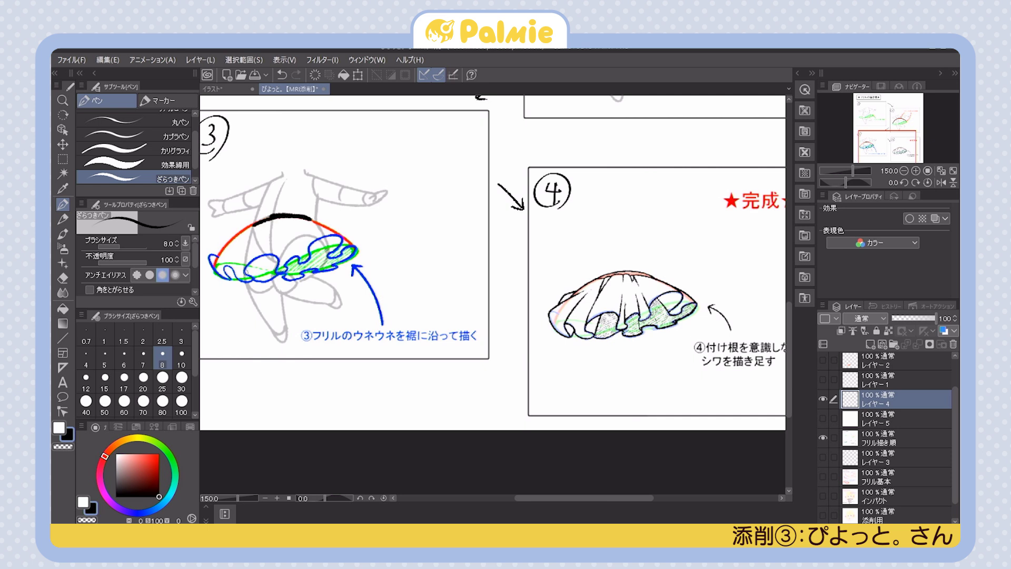
pyautogui.moveTo(279, 244); pyautogui.dragTo(278, 264)
pyautogui.moveTo(246, 270)
pyautogui.mouseDown()
pyautogui.moveTo(281, 216)
pyautogui.moveTo(280, 266)
pyautogui.mouseUp()
pyautogui.moveTo(286, 217); pyautogui.dragTo(301, 260)
pyautogui.hotkey('ctrl', 'z')
# Add black side contours and pleat lines fanning from the waist seam to the frills in panel ③
pyautogui.moveTo(310, 219); pyautogui.dragTo(340, 244)
pyautogui.hotkey('ctrl', 'z')
pyautogui.moveTo(224, 266); pyautogui.dragTo(266, 223)
pyautogui.hotkey('ctrl', 'z')
pyautogui.moveTo(210, 255)
pyautogui.mouseDown()
pyautogui.moveTo(251, 225)
pyautogui.moveTo(346, 238)
pyautogui.mouseUp()
pyautogui.hotkey('ctrl', 'z')
pyautogui.hotkey('ctrl', 'z')
pyautogui.moveTo(294, 218)
pyautogui.mouseDown()
pyautogui.moveTo(307, 250)
pyautogui.moveTo(297, 230)
pyautogui.moveTo(303, 240)
pyautogui.mouseUp()
pyautogui.hotkey('ctrl', 'z')
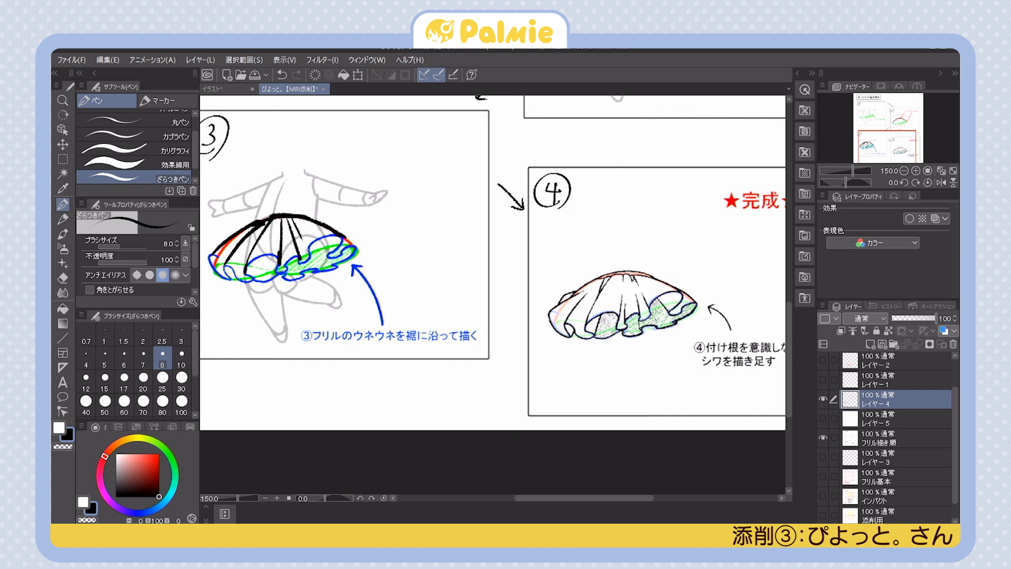
# Add one more black pleat line from a left frill fold up to the waist seam in panel ③
pyautogui.moveTo(623, 218); pyautogui.dragTo(623, 212)
pyautogui.moveTo(246, 262); pyautogui.dragTo(267, 216)
pyautogui.hotkey('ctrl', 'z')
pyautogui.moveTo(246, 263); pyautogui.dragTo(267, 222)
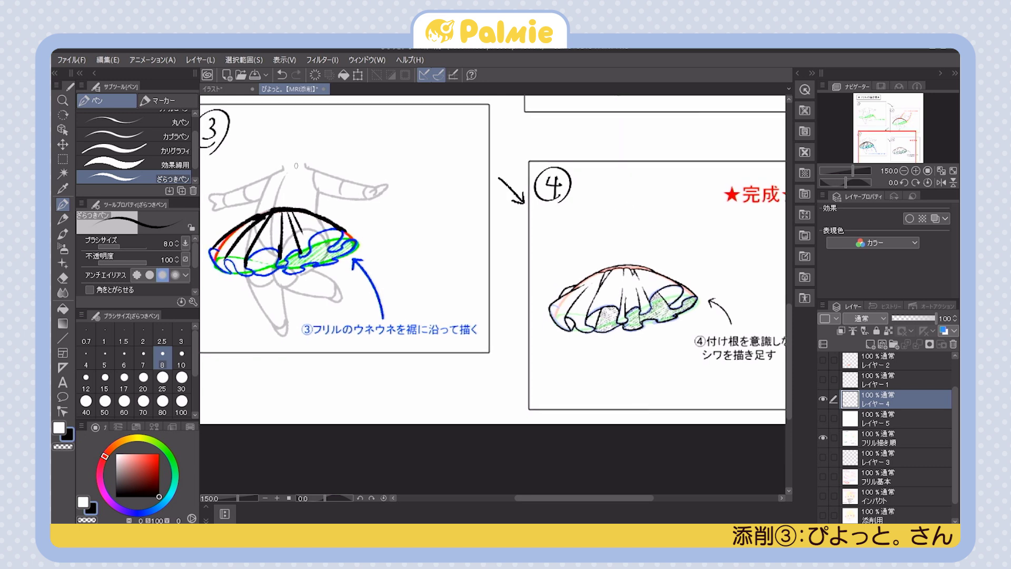
# Try tracing the left pleat of the finished skirt in panel ④ in black, undoing each attempt
pyautogui.moveTo(656, 195); pyautogui.dragTo(589, 155)
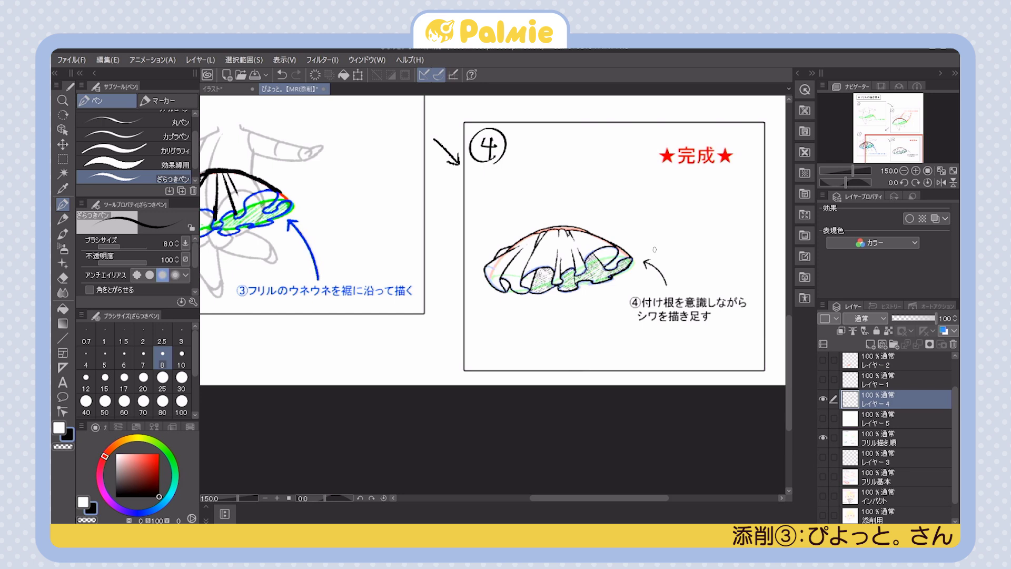
pyautogui.moveTo(499, 279); pyautogui.dragTo(530, 236)
pyautogui.hotkey('ctrl', 'z')
pyautogui.moveTo(499, 279); pyautogui.dragTo(542, 240)
pyautogui.hotkey('ctrl', 'z')
pyautogui.hotkey('ctrl', 'z')
pyautogui.moveTo(498, 282); pyautogui.dragTo(526, 248)
pyautogui.hotkey('ctrl', 'z')
pyautogui.moveTo(501, 281); pyautogui.dragTo(514, 236)
# Trace several pleats of the panel ④ skirt up to the waist in thick black, and undo the strokes
pyautogui.hotkey('ctrl', 'z')
pyautogui.moveTo(549, 235); pyautogui.dragTo(591, 280)
pyautogui.moveTo(540, 313)
pyautogui.mouseDown()
pyautogui.moveTo(560, 275)
pyautogui.moveTo(569, 293)
pyautogui.moveTo(586, 264)
pyautogui.mouseUp()
pyautogui.moveTo(595, 308); pyautogui.dragTo(597, 264)
pyautogui.moveTo(628, 304); pyautogui.dragTo(610, 262)
pyautogui.hotkey('ctrl', 'z')
pyautogui.moveTo(628, 302); pyautogui.dragTo(610, 268)
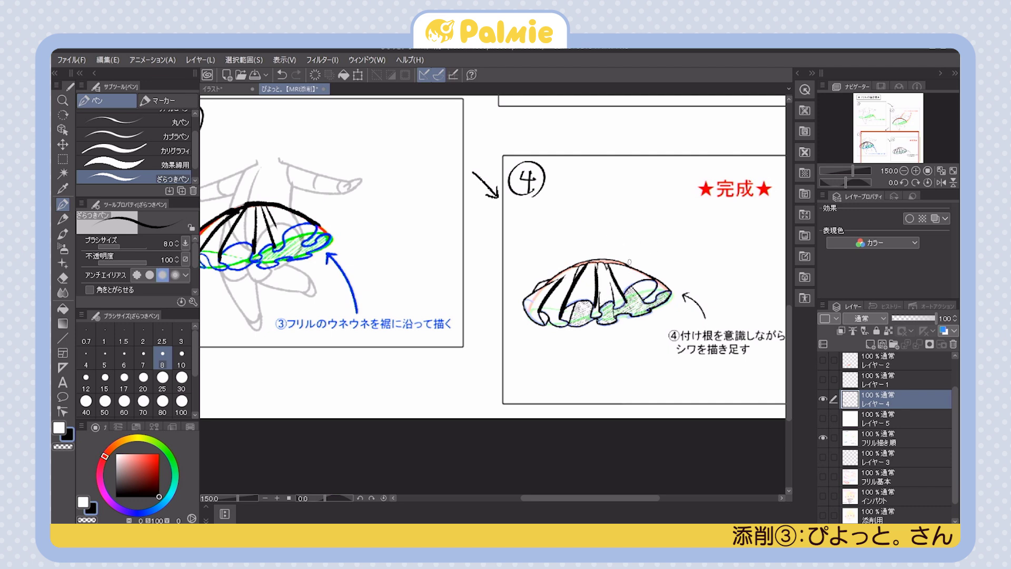
pyautogui.hotkey('ctrl', 'z')
pyautogui.hotkey('ctrl', 'z')
pyautogui.hotkey('ctrl', 'z')
pyautogui.hotkey('ctrl', 'z')
pyautogui.hotkey('ctrl', 'z')
# Try more black lines from the left frills toward the waist of the panel ④ skirt, and undo them
pyautogui.scroll(-3, 664, 247)
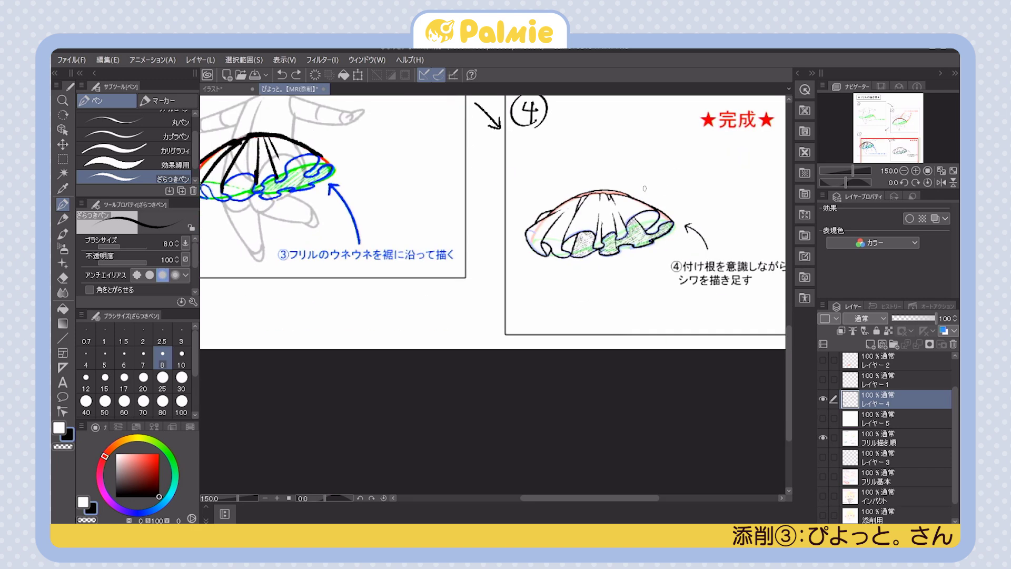
pyautogui.scroll(2, 556, 256)
pyautogui.moveTo(554, 298)
pyautogui.mouseDown()
pyautogui.moveTo(570, 251)
pyautogui.moveTo(568, 273)
pyautogui.moveTo(569, 256)
pyautogui.moveTo(553, 275)
pyautogui.moveTo(578, 238)
pyautogui.mouseUp()
pyautogui.hotkey('ctrl', 'z')
pyautogui.hotkey('ctrl', 'z')
pyautogui.hotkey('ctrl', 'z')
pyautogui.hotkey('ctrl', 'z')
pyautogui.hotkey('ctrl', 'z')
pyautogui.moveTo(549, 284)
pyautogui.mouseDown()
pyautogui.moveTo(575, 249)
pyautogui.moveTo(623, 246)
pyautogui.mouseUp()
pyautogui.hotkey('ctrl', 'z')
pyautogui.hotkey('ctrl', 'z')
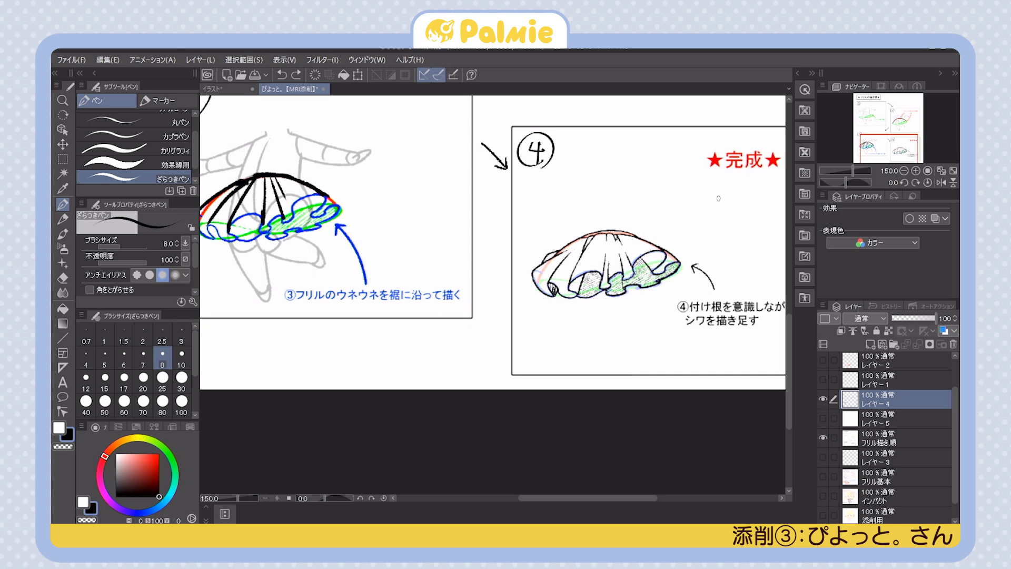
# Review all four panels together and show the 加筆調整 layer with the corrected character
pyautogui.moveTo(700, 232); pyautogui.dragTo(676, 251)
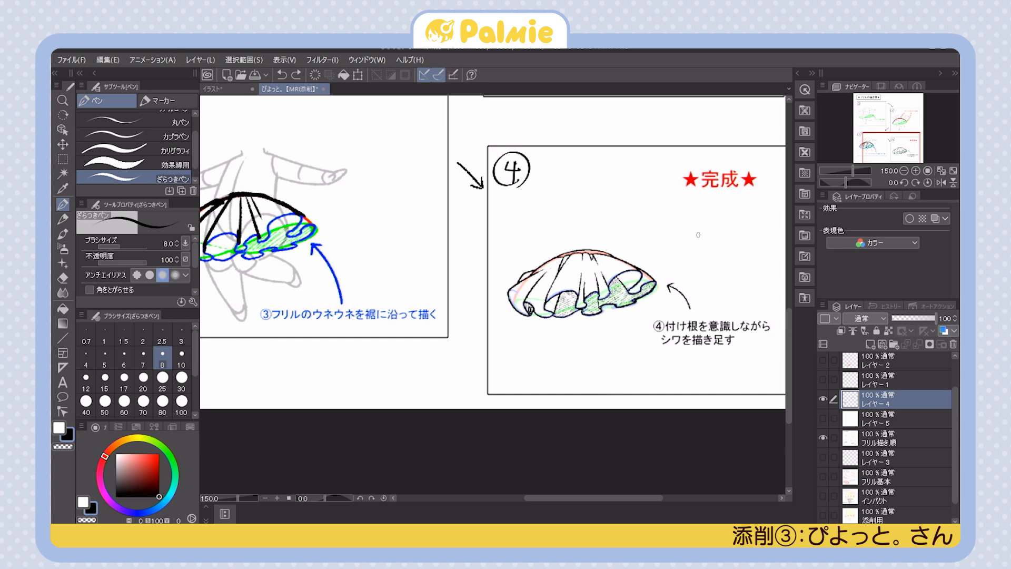
pyautogui.scroll(-1, 699, 235)
pyautogui.moveTo(739, 265); pyautogui.dragTo(719, 399)
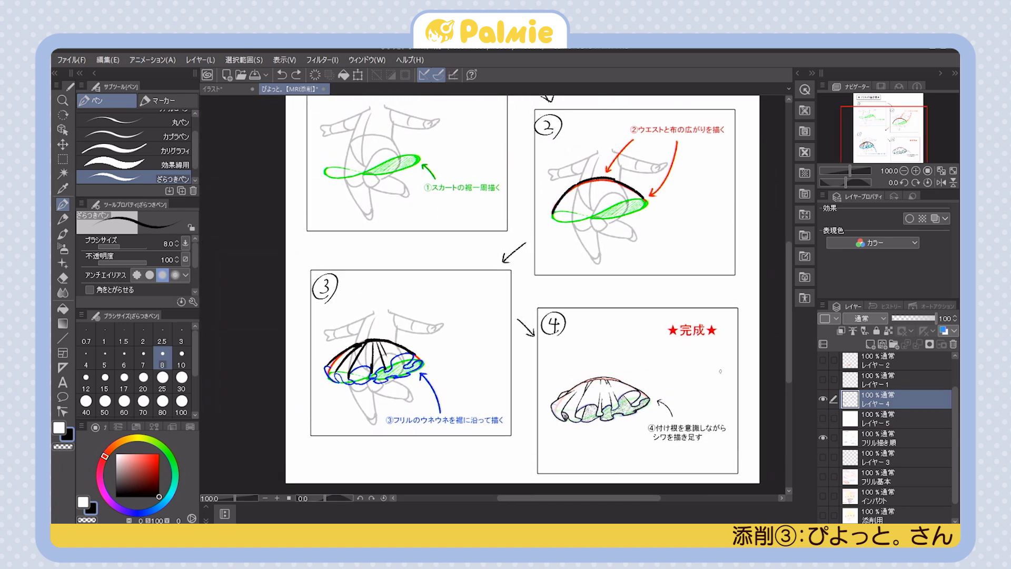
pyautogui.scroll(2, 948, 376)
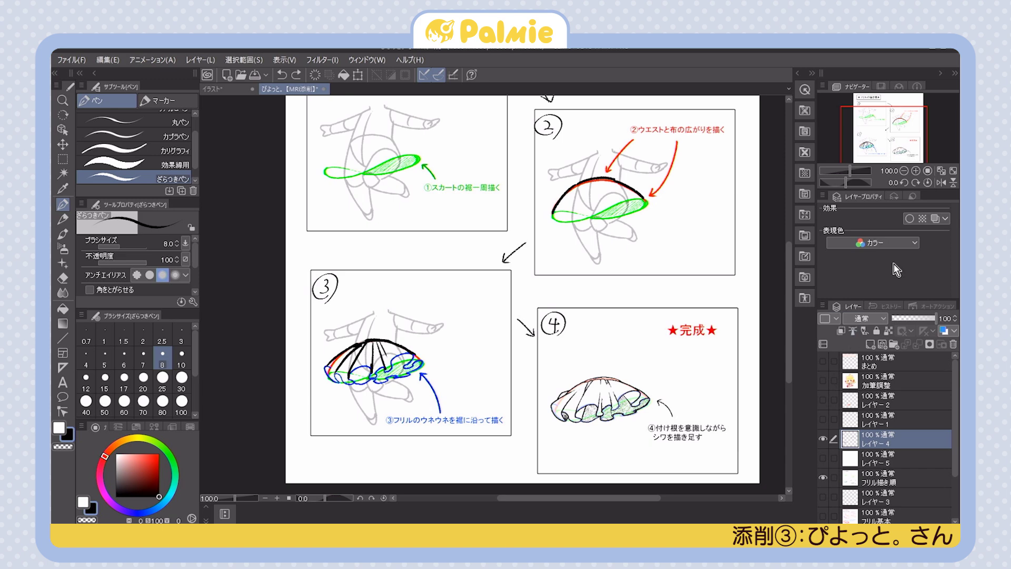
pyautogui.click(824, 376)
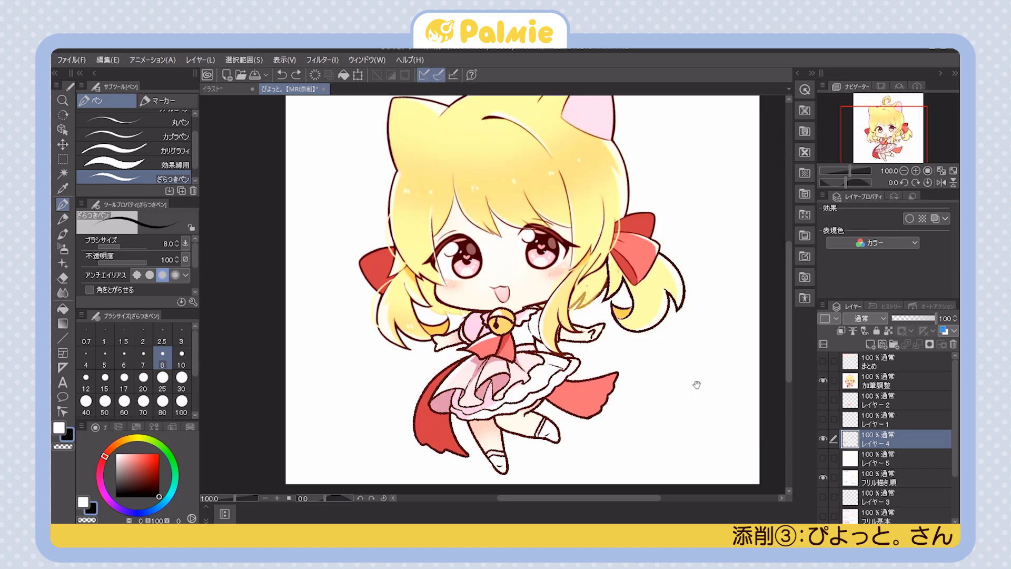
pyautogui.hotkey('ctrl', '-')
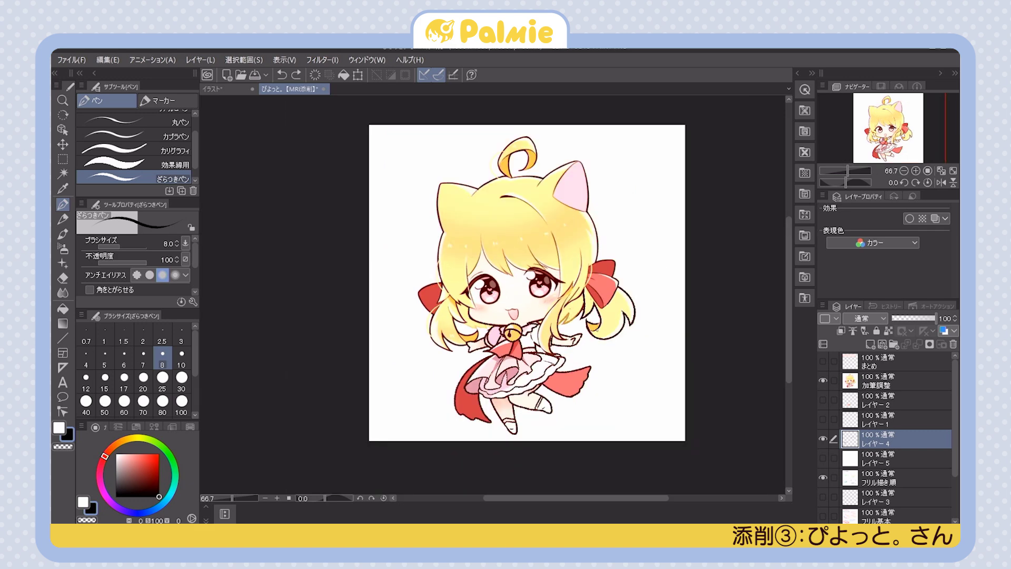
pyautogui.scroll(1, 599, 337)
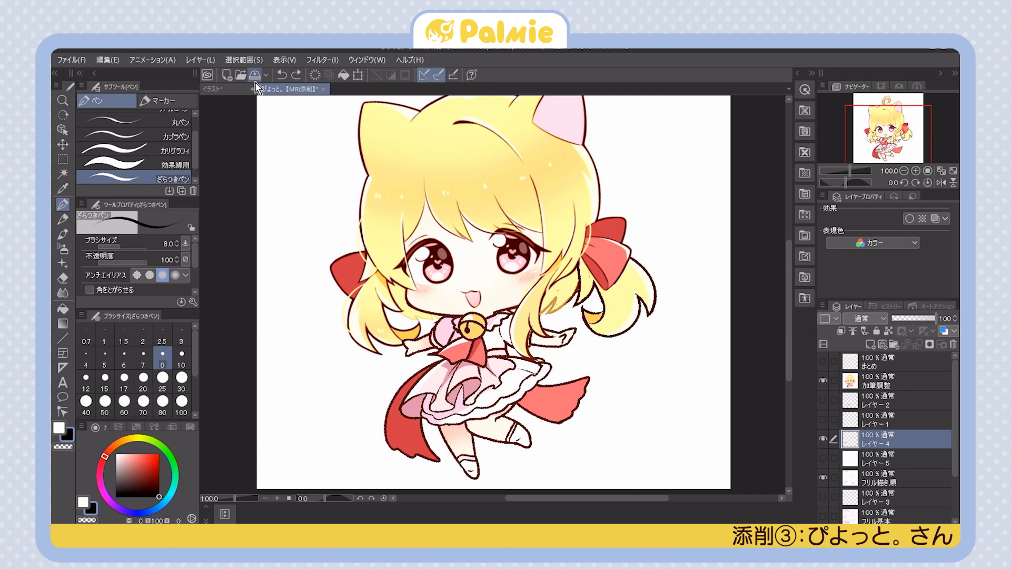
# Switch to the イラスト document and add a new layer for notes in red
pyautogui.click(220, 93)
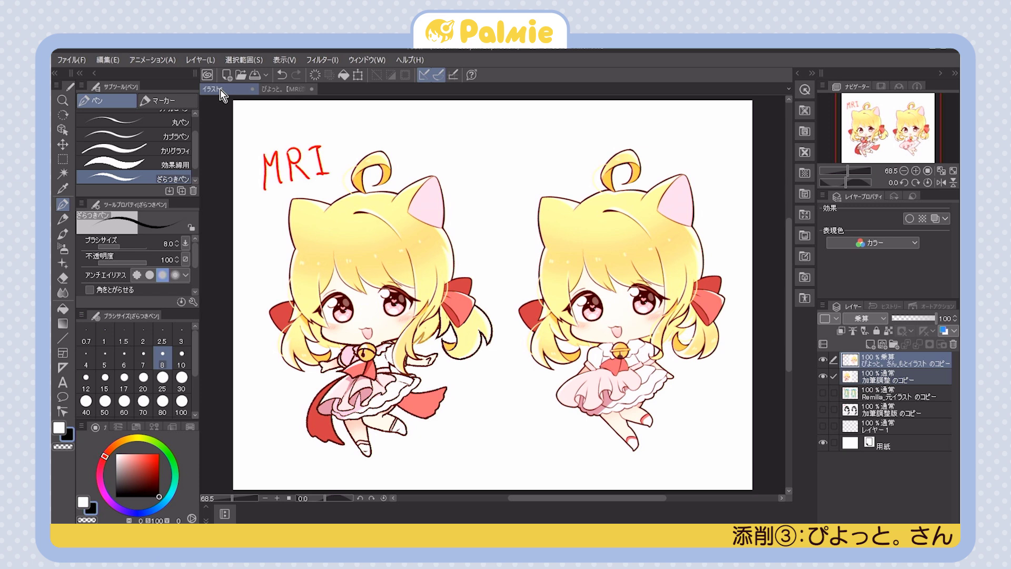
pyautogui.click(870, 344)
pyautogui.click(159, 454)
# Mark the arms and hands of the two chibi versions in red, and undo the marks
pyautogui.moveTo(437, 373)
pyautogui.mouseDown()
pyautogui.moveTo(423, 337)
pyautogui.moveTo(444, 363)
pyautogui.mouseUp()
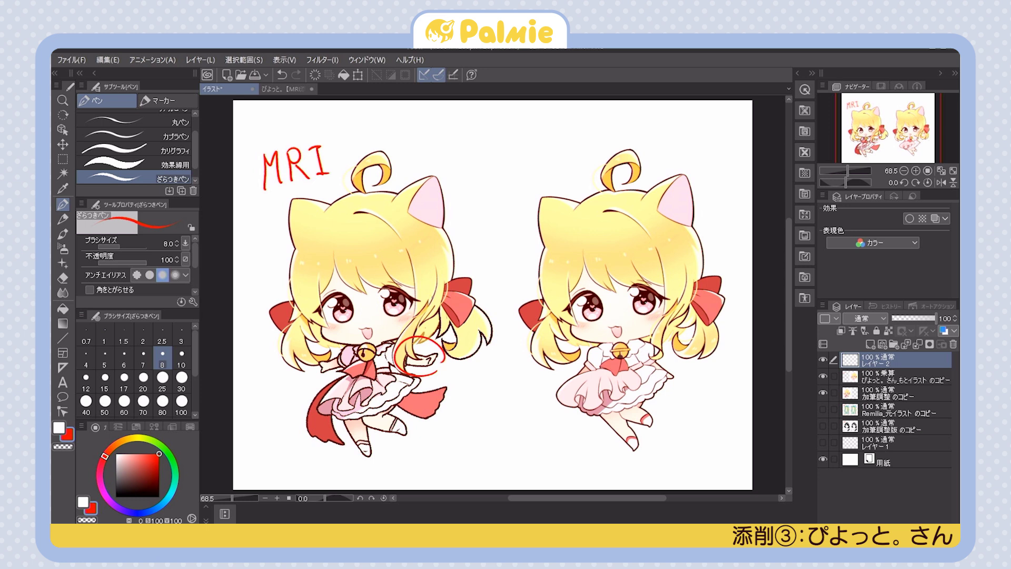
pyautogui.moveTo(346, 376)
pyautogui.mouseDown()
pyautogui.moveTo(311, 376)
pyautogui.moveTo(349, 366)
pyautogui.mouseUp()
pyautogui.moveTo(677, 366)
pyautogui.mouseDown()
pyautogui.moveTo(675, 388)
pyautogui.moveTo(666, 365)
pyautogui.mouseUp()
pyautogui.hotkey('ctrl', 'z')
pyautogui.hotkey('ctrl', 'z')
pyautogui.hotkey('ctrl', 'z')
pyautogui.moveTo(409, 363)
pyautogui.mouseDown()
pyautogui.moveTo(429, 365)
pyautogui.moveTo(440, 349)
pyautogui.moveTo(410, 353)
pyautogui.mouseUp()
pyautogui.moveTo(333, 357)
pyautogui.mouseDown()
pyautogui.moveTo(319, 369)
pyautogui.moveTo(340, 367)
pyautogui.mouseUp()
pyautogui.hotkey('ctrl', 'z')
pyautogui.hotkey('ctrl', 'z')
# Outline a leg on the left chibi and the extended leg on the right chibi in red, undoing each outline
pyautogui.moveTo(639, 371); pyautogui.dragTo(651, 351)
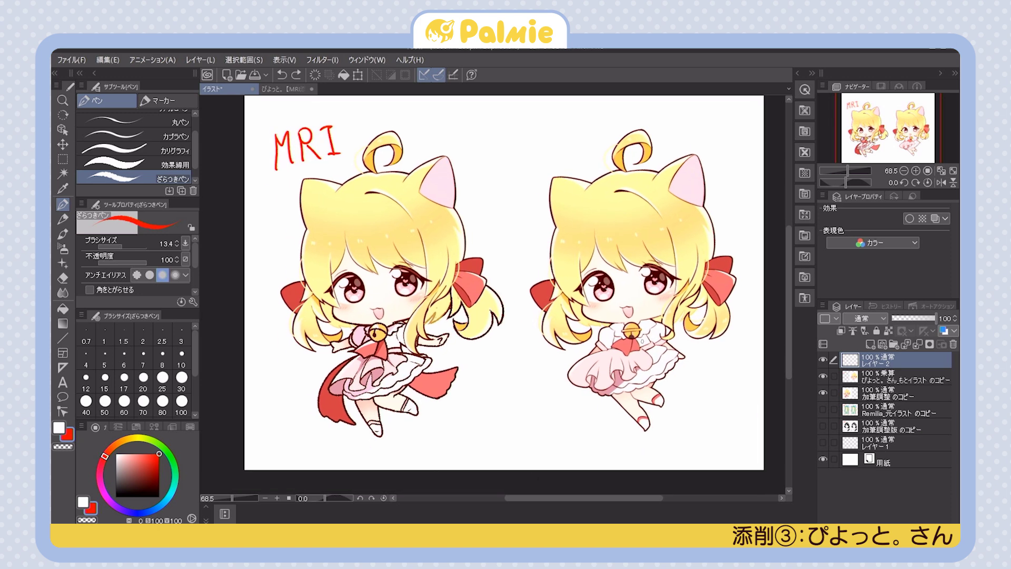
pyautogui.moveTo(351, 389); pyautogui.dragTo(380, 441)
pyautogui.hotkey('ctrl', 'z')
pyautogui.moveTo(610, 394)
pyautogui.mouseDown()
pyautogui.moveTo(648, 430)
pyautogui.moveTo(650, 422)
pyautogui.mouseUp()
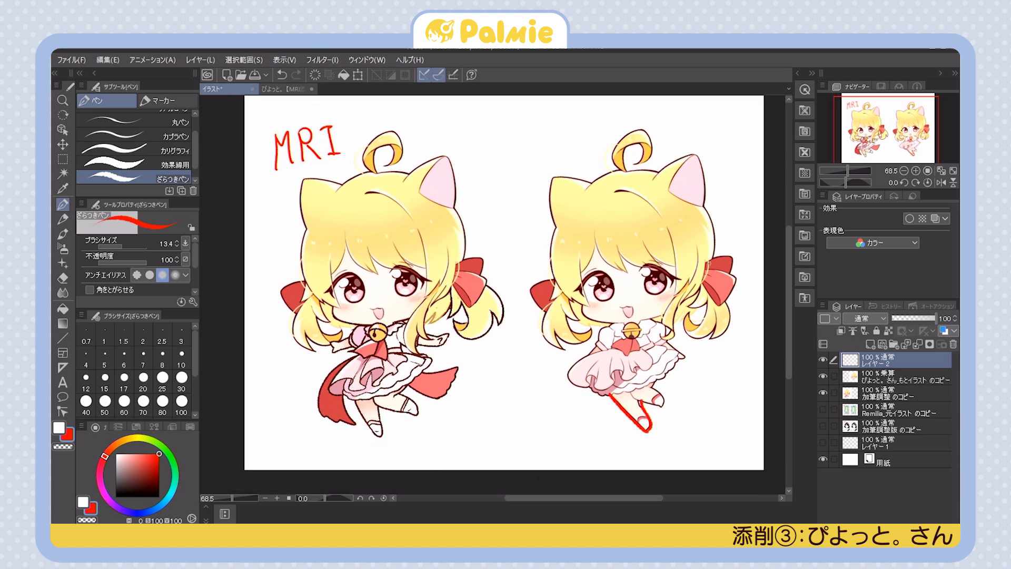
pyautogui.hotkey('ctrl', 'z')
pyautogui.hotkey('ctrl', 'z')
# Outline both legs of the left chibi in red, and undo the outlines
pyautogui.moveTo(356, 393)
pyautogui.mouseDown()
pyautogui.moveTo(378, 440)
pyautogui.moveTo(376, 403)
pyautogui.moveTo(418, 415)
pyautogui.moveTo(404, 383)
pyautogui.mouseUp()
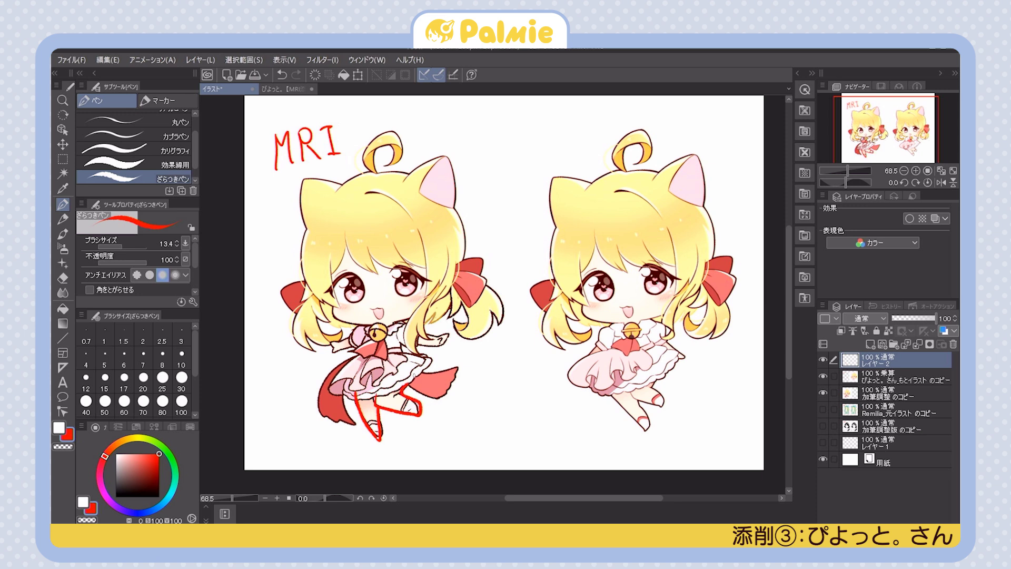
pyautogui.hotkey('ctrl', 'z')
pyautogui.hotkey('ctrl', 'z')
pyautogui.hotkey('ctrl', 'z')
pyautogui.hotkey('ctrl', 'z')
pyautogui.hotkey('ctrl', 'z')
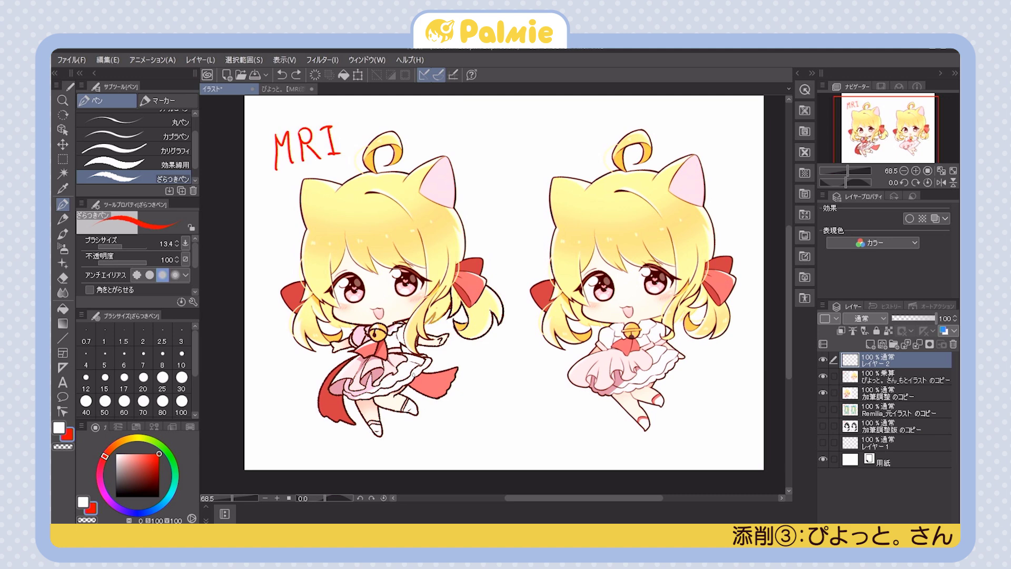
# Outline both trailing ends of the left chibi's red waist ribbon in red, and undo the outlines
pyautogui.moveTo(667, 430); pyautogui.dragTo(692, 414)
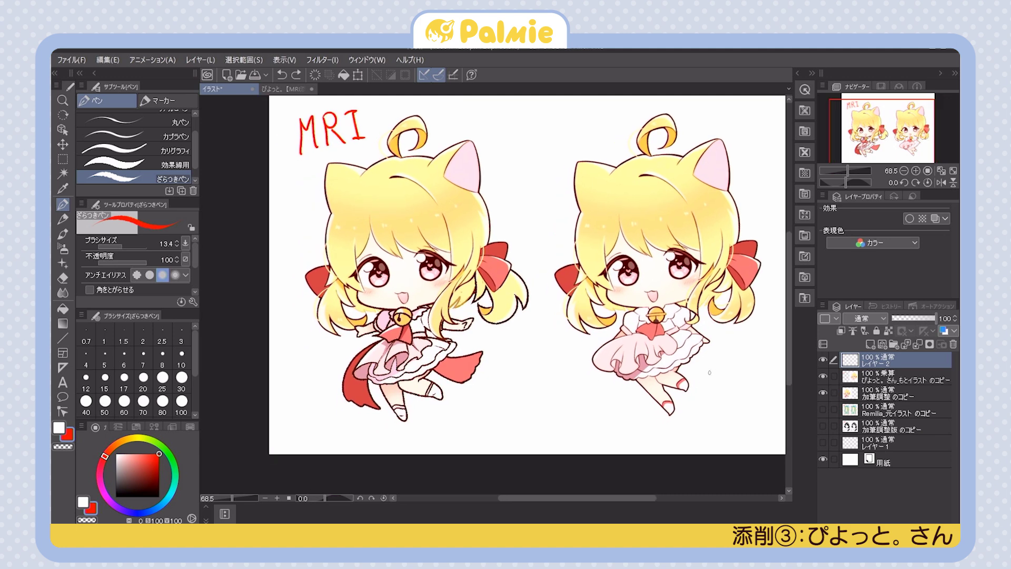
pyautogui.moveTo(452, 355)
pyautogui.mouseDown()
pyautogui.moveTo(482, 343)
pyautogui.moveTo(472, 375)
pyautogui.moveTo(441, 372)
pyautogui.mouseUp()
pyautogui.moveTo(387, 337)
pyautogui.mouseDown()
pyautogui.moveTo(352, 359)
pyautogui.moveTo(363, 411)
pyautogui.moveTo(372, 370)
pyautogui.mouseUp()
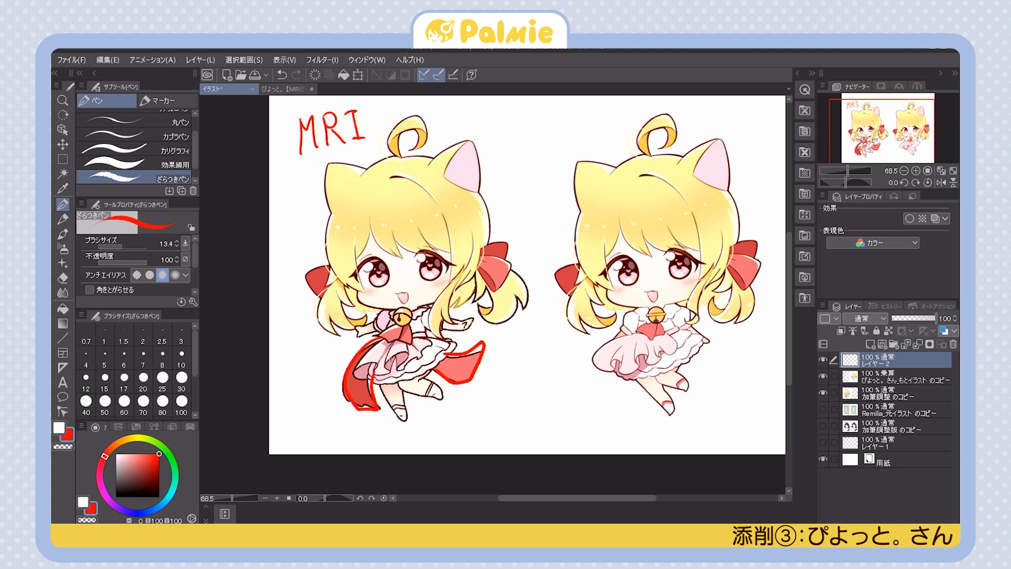
pyautogui.hotkey('ctrl', 'z')
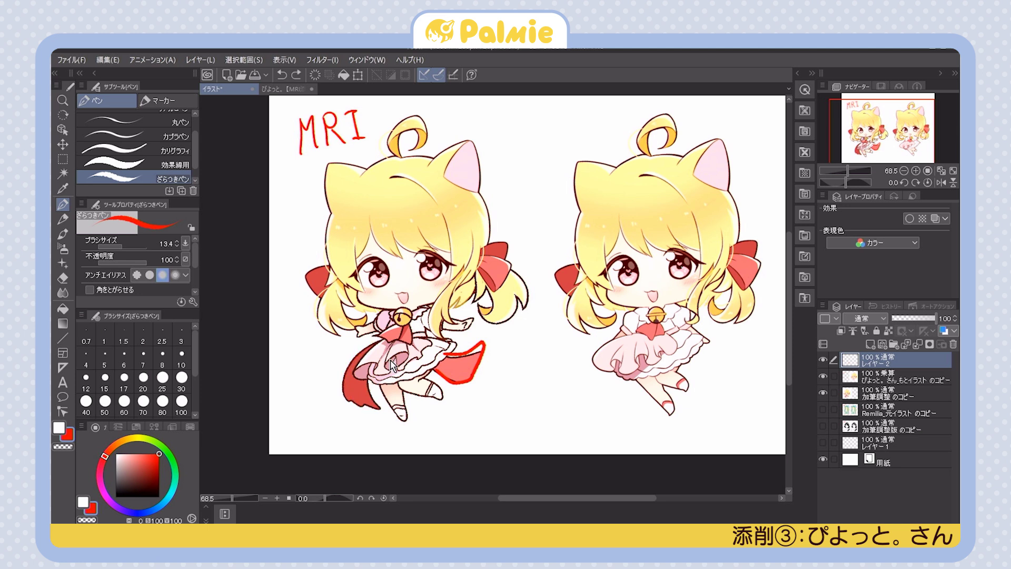
pyautogui.hotkey('ctrl', 'z')
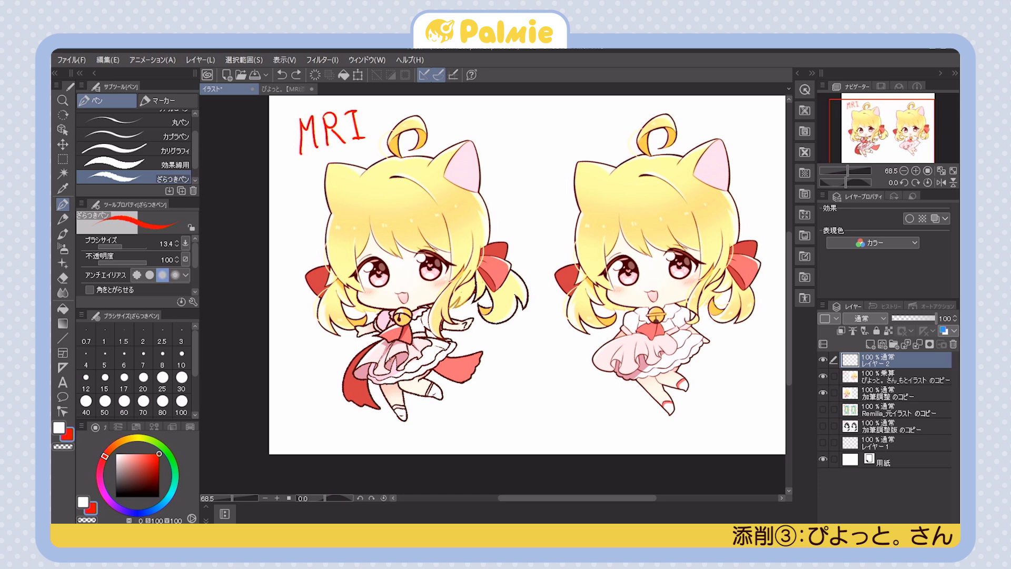
# Trace the left chibi's outer silhouette from the cat ear down to the pigtail in red, and undo the trace
pyautogui.moveTo(497, 311); pyautogui.dragTo(502, 308)
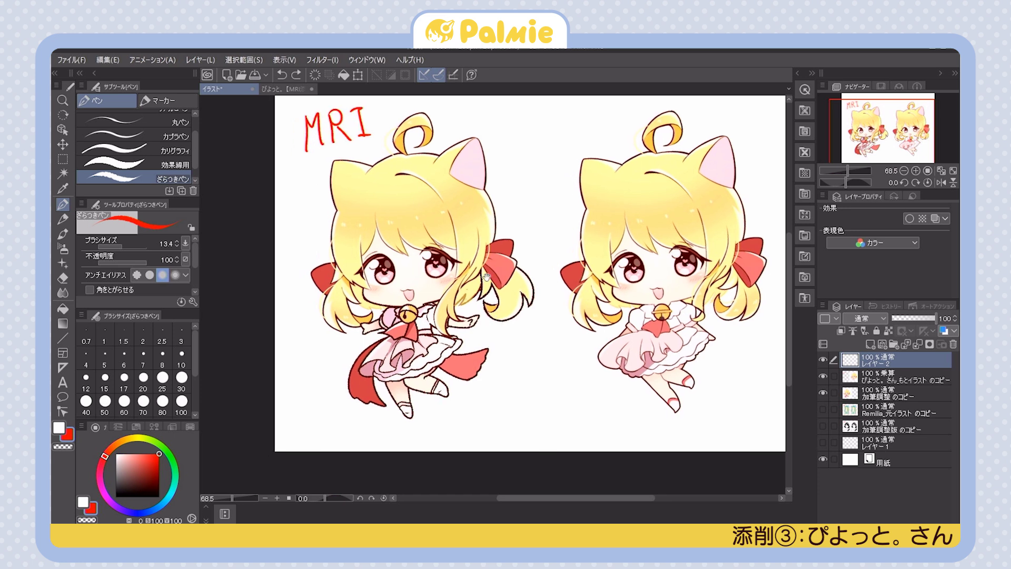
pyautogui.moveTo(334, 160)
pyautogui.mouseDown()
pyautogui.moveTo(331, 257)
pyautogui.moveTo(314, 288)
pyautogui.moveTo(343, 334)
pyautogui.moveTo(366, 332)
pyautogui.mouseUp()
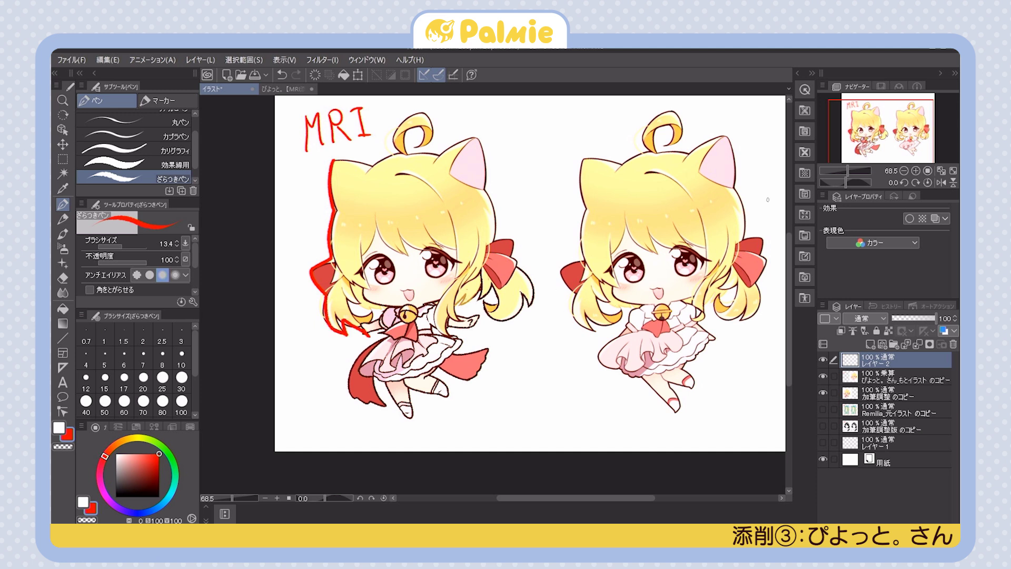
pyautogui.hotkey('ctrl', 'z')
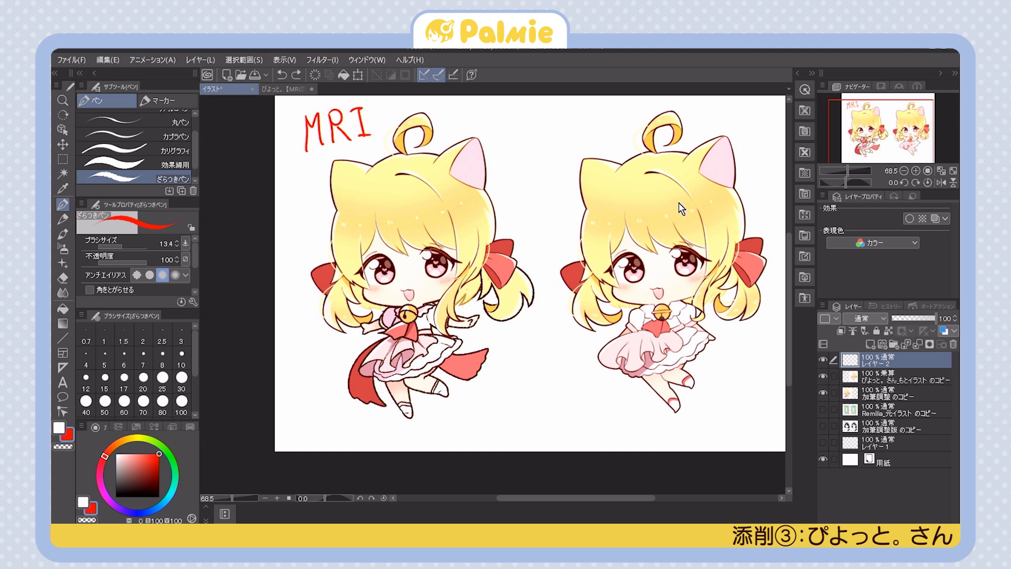
# Outline the right chibi's body below the head and circle its head area in red, undoing each mark
pyautogui.moveTo(643, 302)
pyautogui.mouseDown()
pyautogui.moveTo(601, 363)
pyautogui.moveTo(685, 411)
pyautogui.moveTo(694, 385)
pyautogui.mouseUp()
pyautogui.moveTo(696, 357)
pyautogui.mouseDown()
pyautogui.moveTo(717, 337)
pyautogui.moveTo(690, 305)
pyautogui.mouseUp()
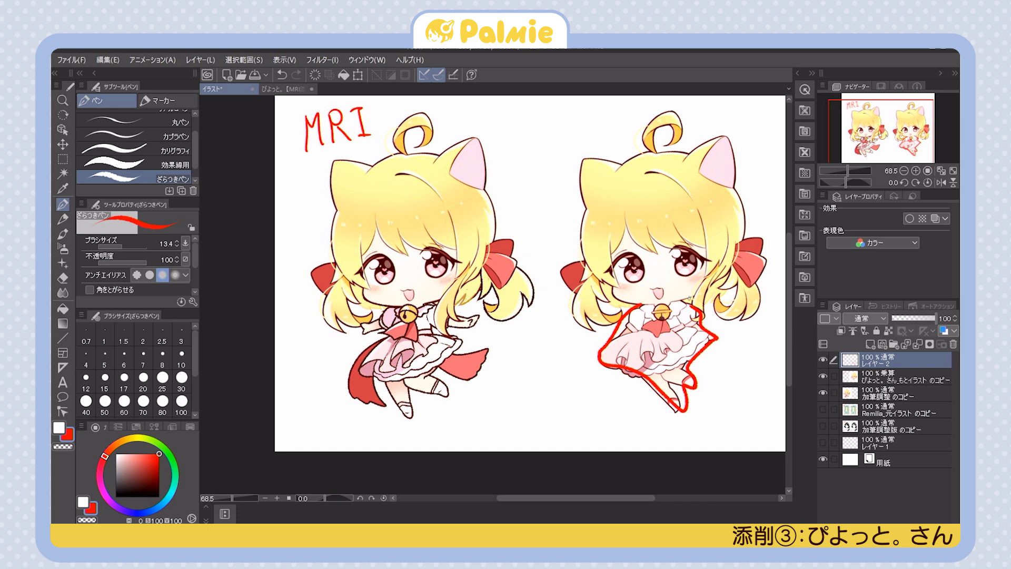
pyautogui.hotkey('ctrl', 'z')
pyautogui.moveTo(712, 323)
pyautogui.mouseDown()
pyautogui.moveTo(622, 108)
pyautogui.moveTo(733, 326)
pyautogui.mouseUp()
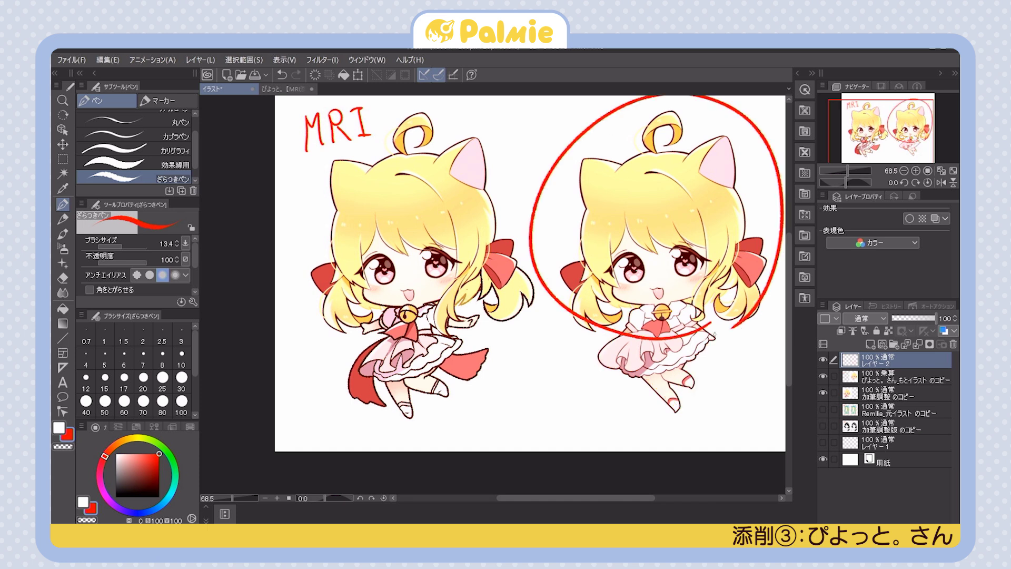
pyautogui.hotkey('ctrl', 'z')
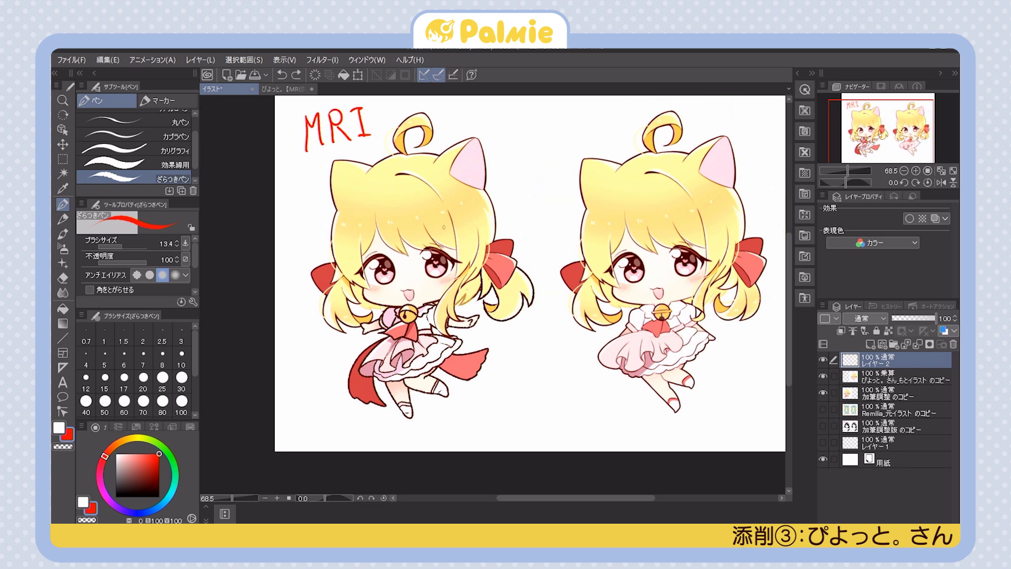
# Retrace the left chibi's two ribbon tails in red to show how they spread, and undo the strokes
pyautogui.moveTo(388, 334)
pyautogui.mouseDown()
pyautogui.moveTo(370, 345)
pyautogui.moveTo(353, 396)
pyautogui.moveTo(378, 405)
pyautogui.moveTo(388, 380)
pyautogui.moveTo(446, 377)
pyautogui.moveTo(493, 352)
pyautogui.moveTo(459, 352)
pyautogui.moveTo(505, 343)
pyautogui.mouseUp()
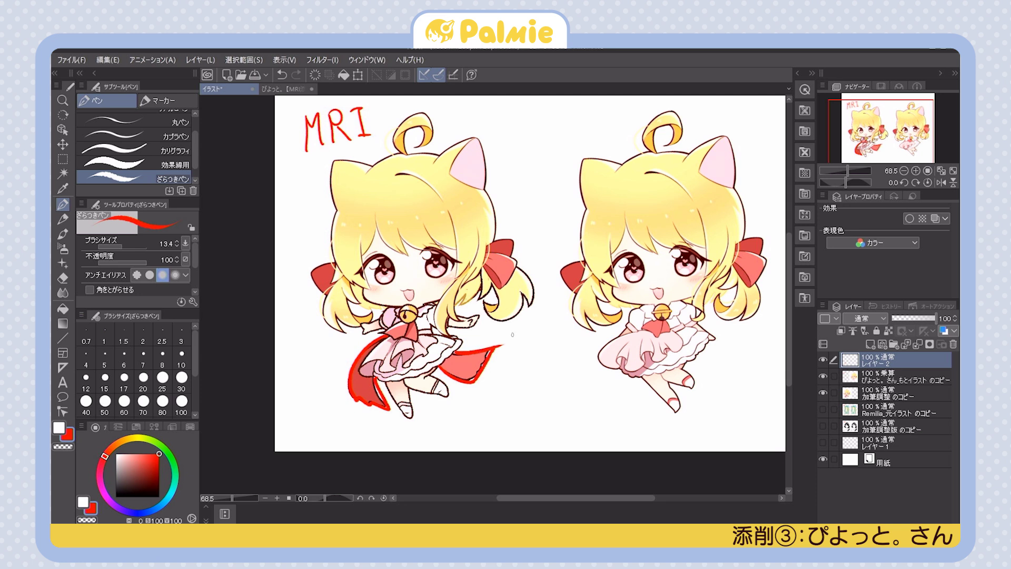
pyautogui.hotkey('ctrl', 'z')
pyautogui.hotkey('ctrl', 'z')
pyautogui.hotkey('ctrl', 'z')
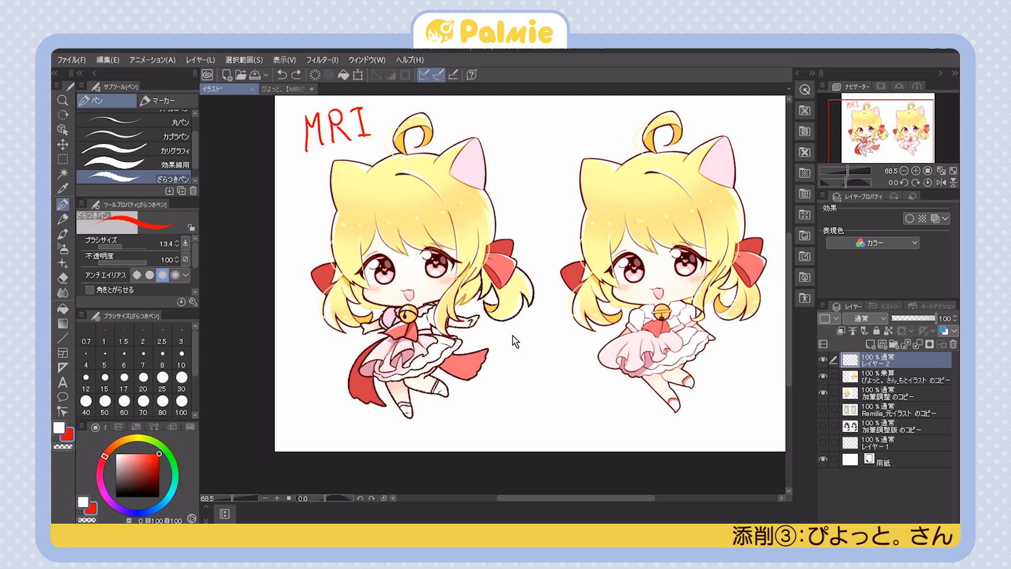
pyautogui.hotkey('ctrl', 'y')
# Trace the wavy frill folds across the front of the left chibi's skirt in red, and undo the trace
pyautogui.hotkey('ctrl', '+')
pyautogui.moveTo(659, 368); pyautogui.dragTo(568, 337)
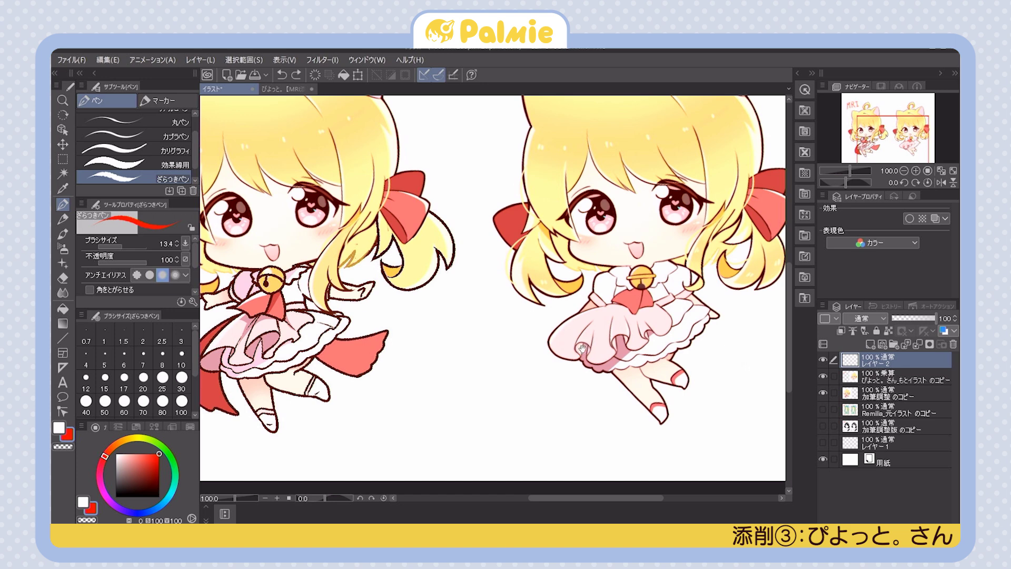
pyautogui.moveTo(582, 348); pyautogui.dragTo(667, 329)
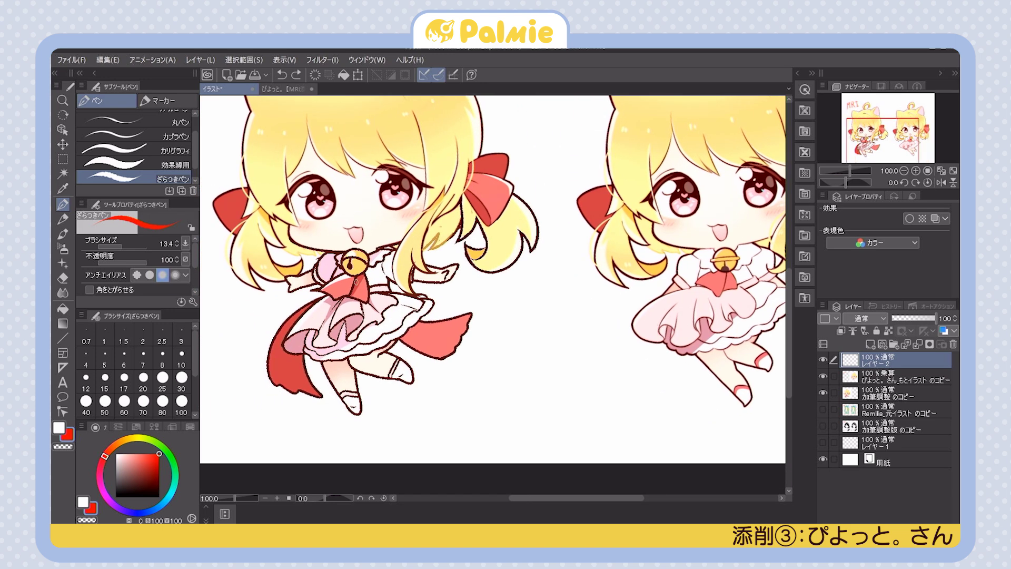
pyautogui.moveTo(382, 378); pyautogui.dragTo(381, 380)
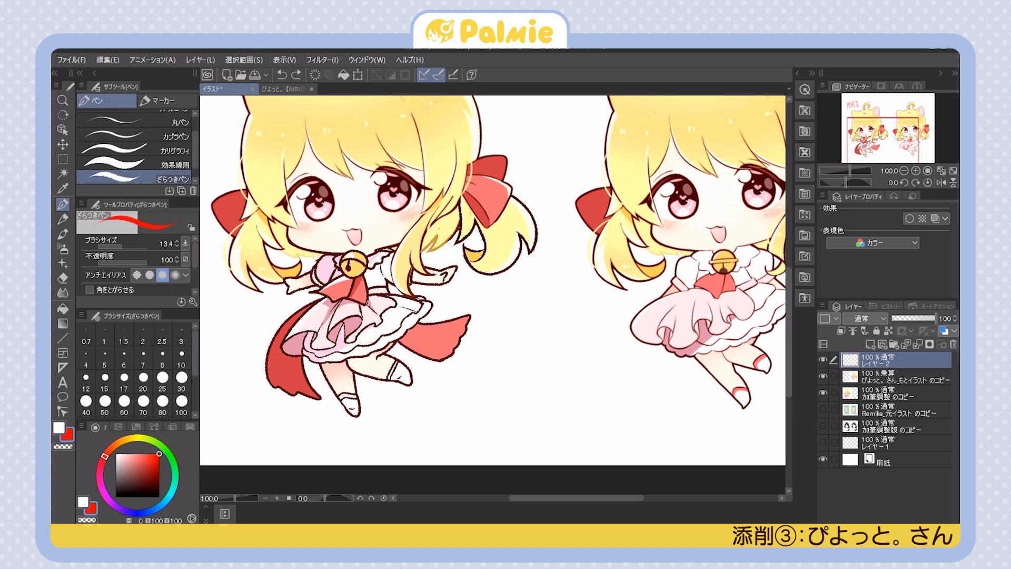
pyautogui.moveTo(349, 356)
pyautogui.mouseDown()
pyautogui.moveTo(286, 362)
pyautogui.moveTo(310, 340)
pyautogui.moveTo(300, 360)
pyautogui.moveTo(319, 355)
pyautogui.moveTo(319, 340)
pyautogui.moveTo(352, 320)
pyautogui.moveTo(338, 343)
pyautogui.moveTo(348, 349)
pyautogui.moveTo(386, 311)
pyautogui.mouseUp()
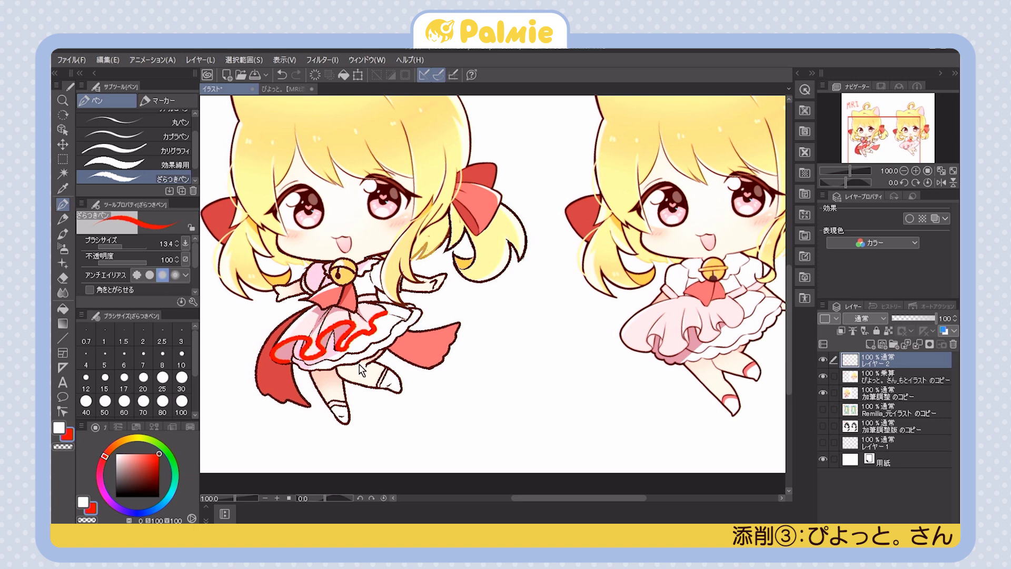
pyautogui.hotkey('ctrl', 'z')
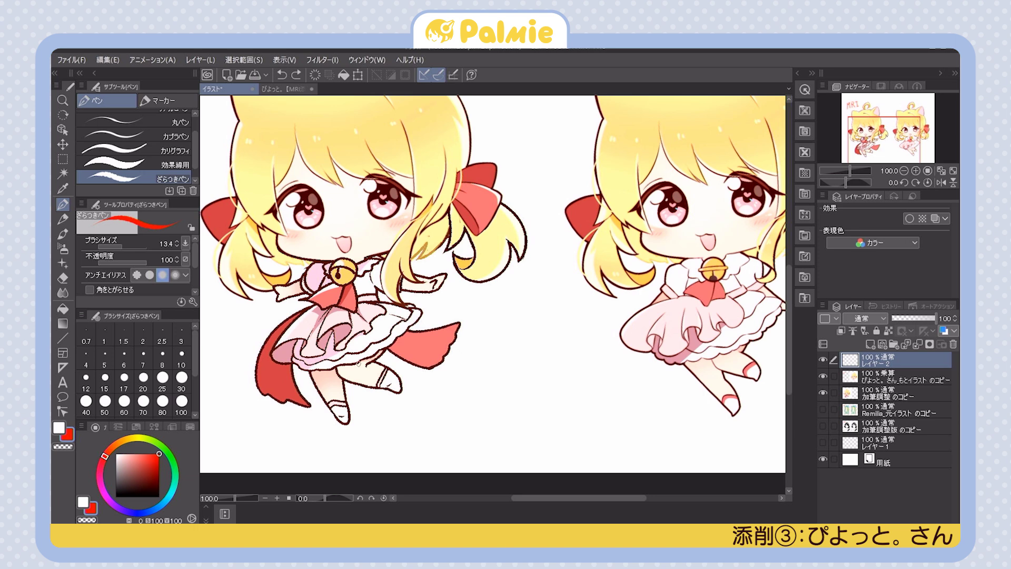
# Reduce the brush size to 9.4, draw red fold lines from the left chibi's waist down the skirt, and undo them
pyautogui.moveTo(693, 307); pyautogui.dragTo(688, 305)
pyautogui.press('[')
pyautogui.press('[')
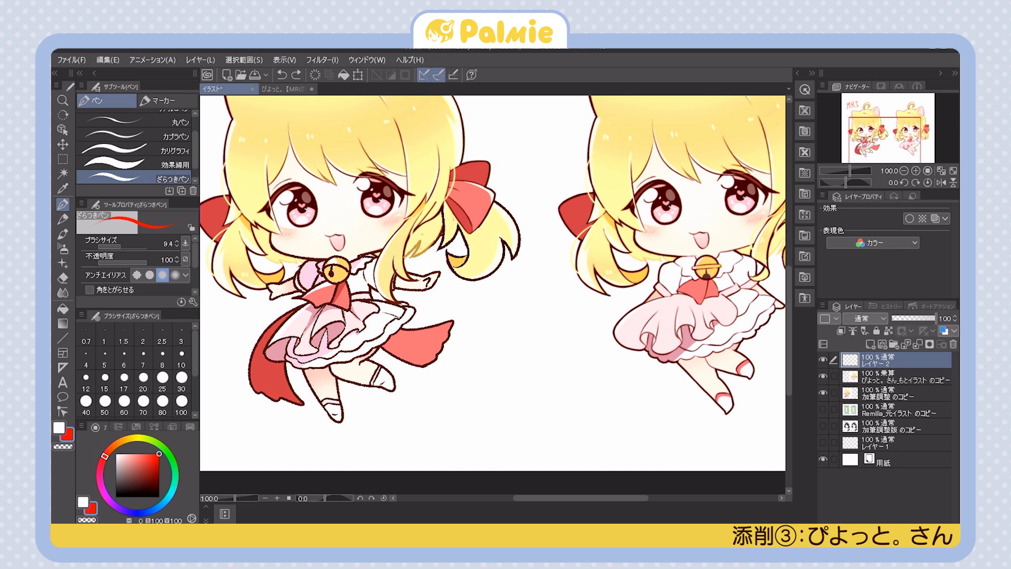
pyautogui.moveTo(330, 305)
pyautogui.mouseDown()
pyautogui.moveTo(311, 338)
pyautogui.moveTo(345, 326)
pyautogui.moveTo(267, 347)
pyautogui.mouseUp()
pyautogui.moveTo(302, 314)
pyautogui.mouseDown()
pyautogui.moveTo(327, 298)
pyautogui.moveTo(295, 345)
pyautogui.mouseUp()
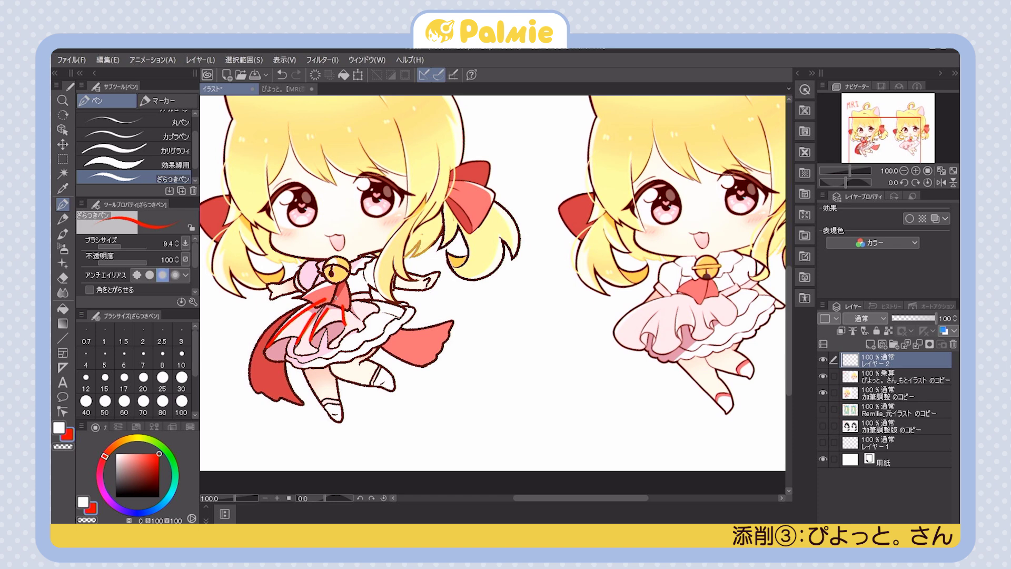
pyautogui.hotkey('ctrl', 'z')
pyautogui.hotkey('ctrl', 'z')
pyautogui.hotkey('ctrl', 'z')
pyautogui.hotkey('ctrl', 'z')
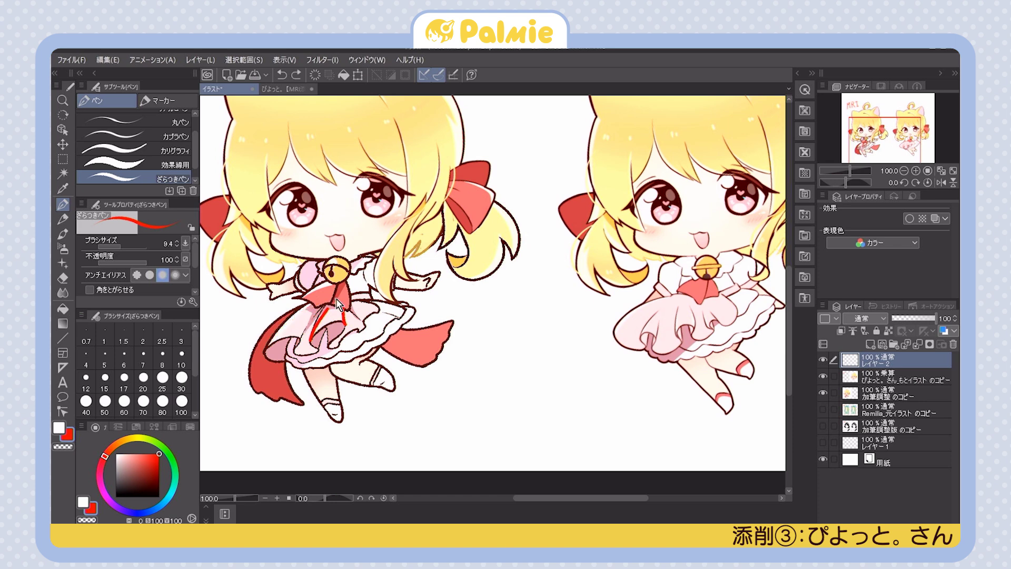
pyautogui.hotkey('ctrl', 'z')
# Draw two red lines down the right chibi's torso, one on each side of the bell and ribbon
pyautogui.moveTo(696, 321); pyautogui.dragTo(688, 345)
pyautogui.moveTo(719, 295); pyautogui.dragTo(790, 316)
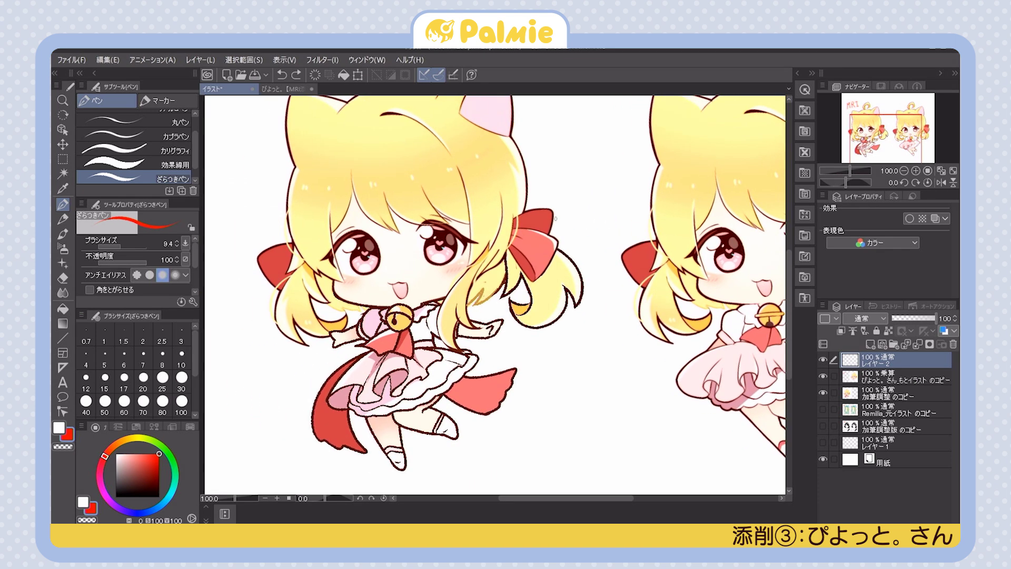
pyautogui.moveTo(672, 362); pyautogui.dragTo(556, 323)
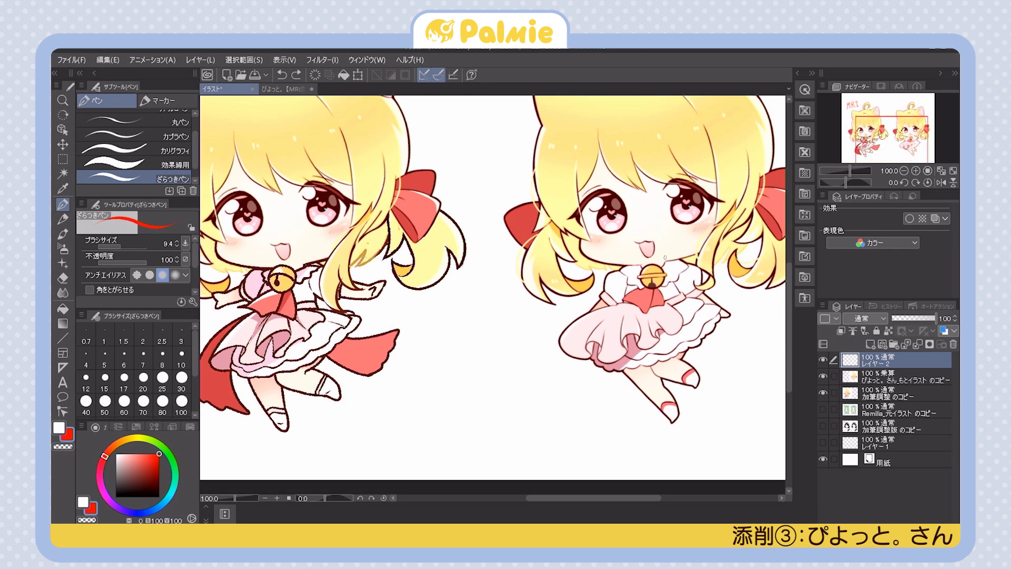
pyautogui.moveTo(630, 272); pyautogui.dragTo(622, 318)
pyautogui.moveTo(675, 268); pyautogui.dragTo(685, 313)
# Draw matching red lines down the left chibi's torso, and undo them
pyautogui.moveTo(474, 263); pyautogui.dragTo(600, 239)
pyautogui.moveTo(393, 248); pyautogui.dragTo(370, 320)
pyautogui.moveTo(439, 249)
pyautogui.mouseDown()
pyautogui.moveTo(449, 306)
pyautogui.moveTo(396, 310)
pyautogui.mouseUp()
pyautogui.hotkey('ctrl', 'z')
pyautogui.hotkey('ctrl', 'z')
pyautogui.hotkey('ctrl', 'z')
# Circle the left chibi's bell in red, then undo the circle and the right chibi's torso lines
pyautogui.moveTo(416, 264)
pyautogui.mouseDown()
pyautogui.moveTo(390, 260)
pyautogui.moveTo(421, 258)
pyautogui.moveTo(419, 244)
pyautogui.mouseUp()
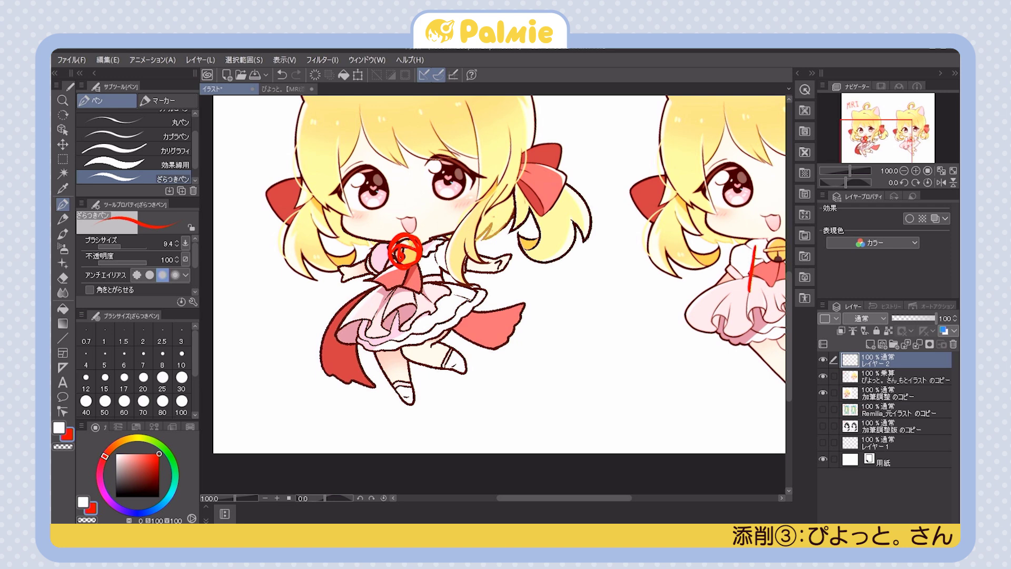
pyautogui.hotkey('ctrl', 'z')
pyautogui.hotkey('ctrl', 'z')
pyautogui.moveTo(673, 349); pyautogui.dragTo(515, 359)
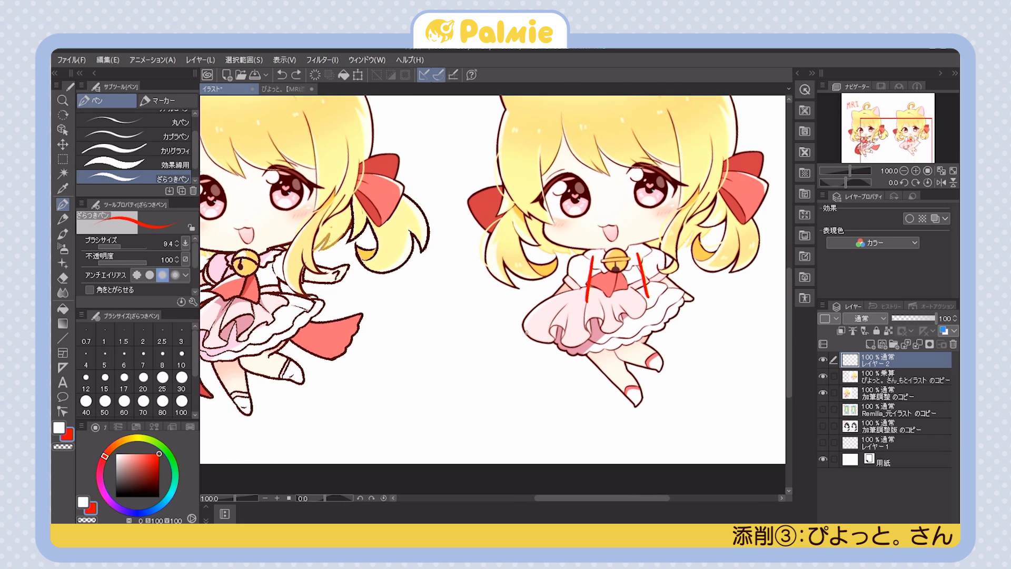
pyautogui.hotkey('ctrl', 'z')
pyautogui.hotkey('ctrl', 'z')
# Circle the bell at the left chibi's neck in red once more, and undo the circle
pyautogui.moveTo(529, 352); pyautogui.dragTo(644, 323)
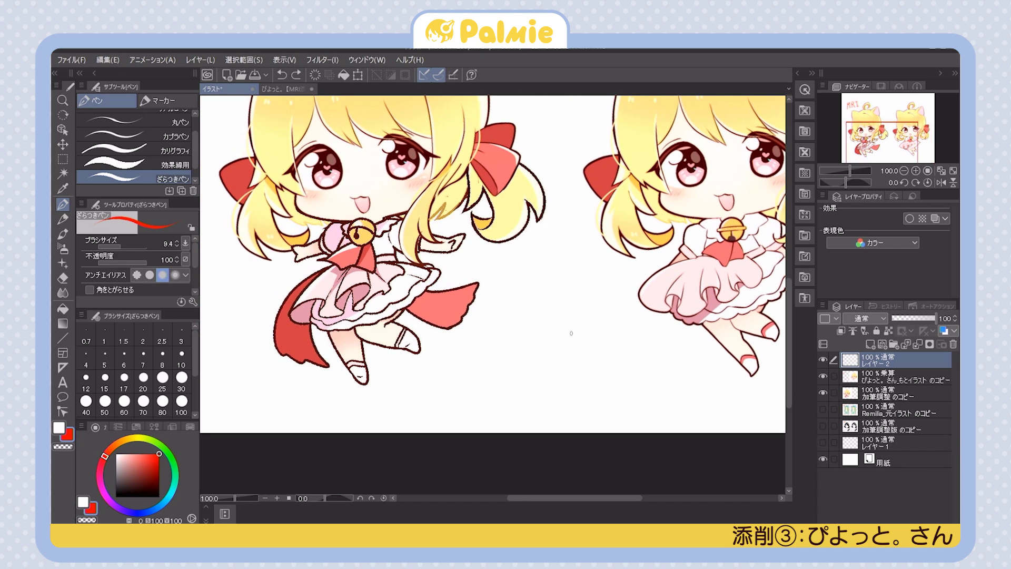
pyautogui.moveTo(515, 318); pyautogui.dragTo(568, 337)
pyautogui.moveTo(424, 271)
pyautogui.mouseDown()
pyautogui.moveTo(416, 278)
pyautogui.moveTo(429, 252)
pyautogui.mouseUp()
pyautogui.hotkey('ctrl', 'z')
pyautogui.moveTo(552, 382); pyautogui.dragTo(446, 396)
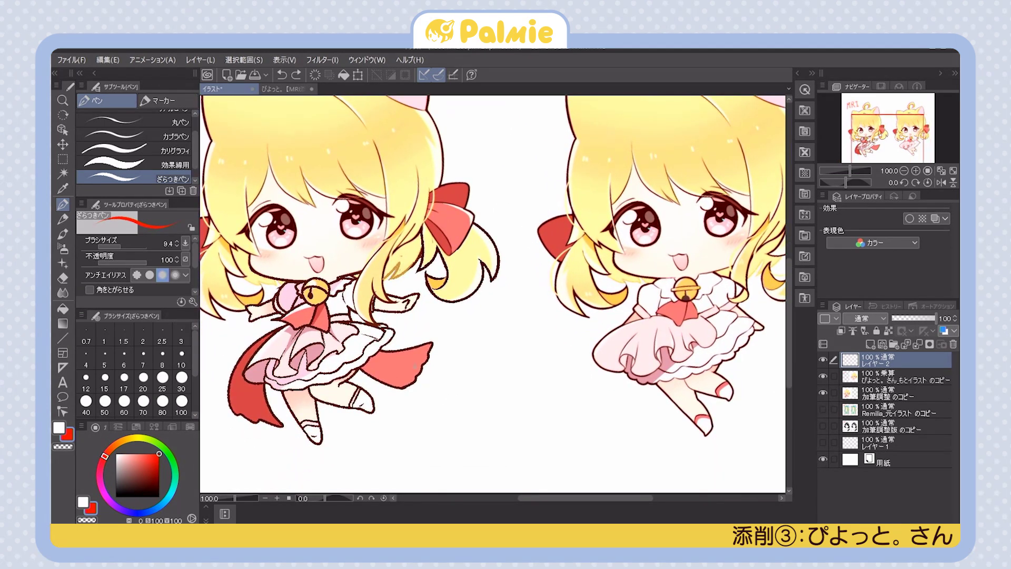
# Sample the light red of the right chibi's hair ribbon as the drawing colour and set the brush size to 11.4
pyautogui.scroll(-1, 703, 311)
pyautogui.moveTo(729, 309); pyautogui.dragTo(673, 322)
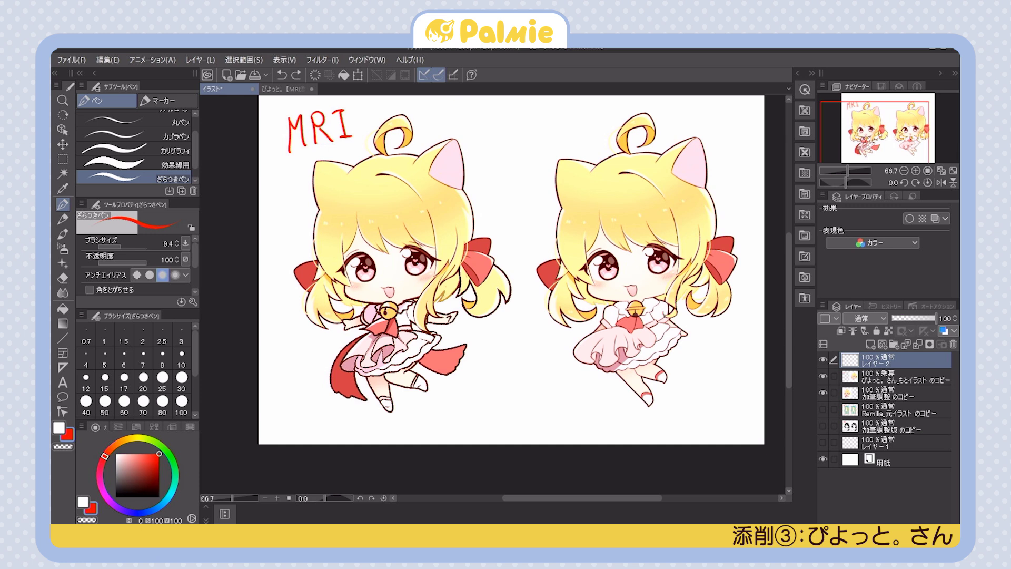
pyautogui.press(']')
pyautogui.keyDown('alt'); pyautogui.click(585, 230); pyautogui.keyUp('alt')
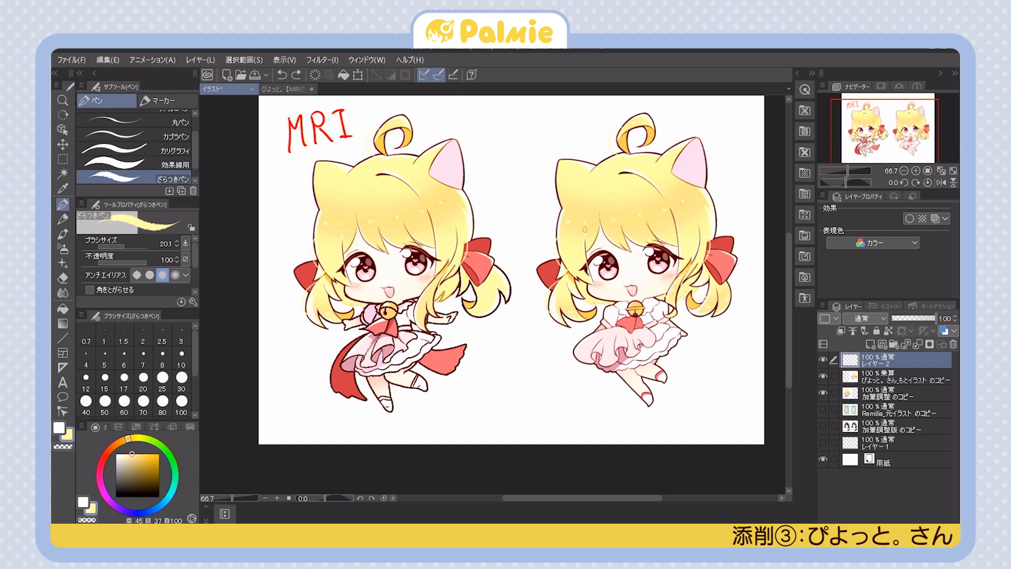
pyautogui.press('[')
pyautogui.press('[')
pyautogui.keyDown('alt'); pyautogui.click(733, 289); pyautogui.keyUp('alt')
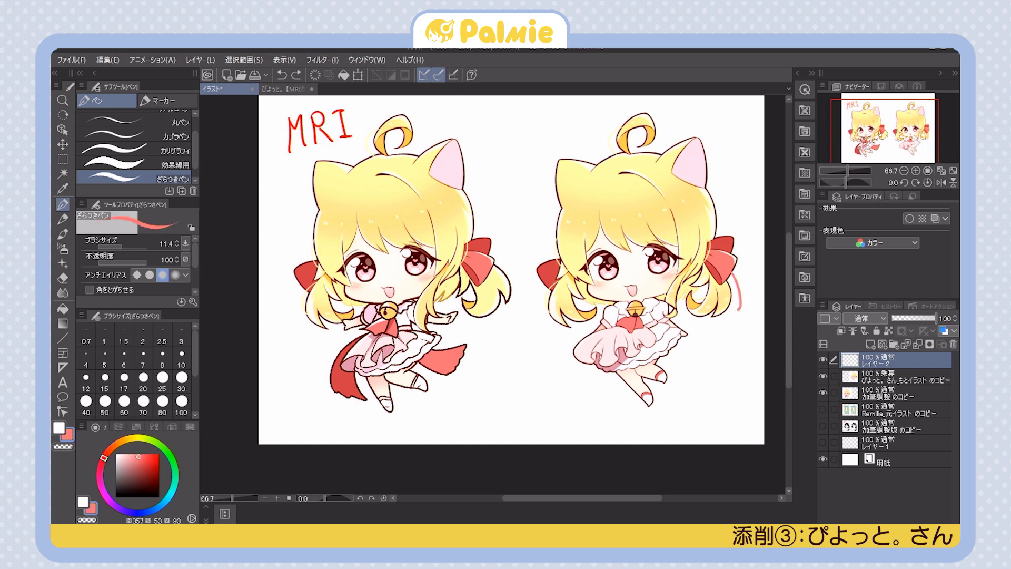
# Mark curved strokes beside the hair ribbons of both chibis in the sampled red, and undo them
pyautogui.moveTo(731, 273)
pyautogui.mouseDown()
pyautogui.moveTo(737, 315)
pyautogui.moveTo(719, 313)
pyautogui.mouseUp()
pyautogui.moveTo(493, 262)
pyautogui.mouseDown()
pyautogui.moveTo(508, 297)
pyautogui.moveTo(497, 293)
pyautogui.moveTo(478, 314)
pyautogui.moveTo(470, 284)
pyautogui.mouseUp()
pyautogui.hotkey('ctrl', 'z')
pyautogui.hotkey('ctrl', 'z')
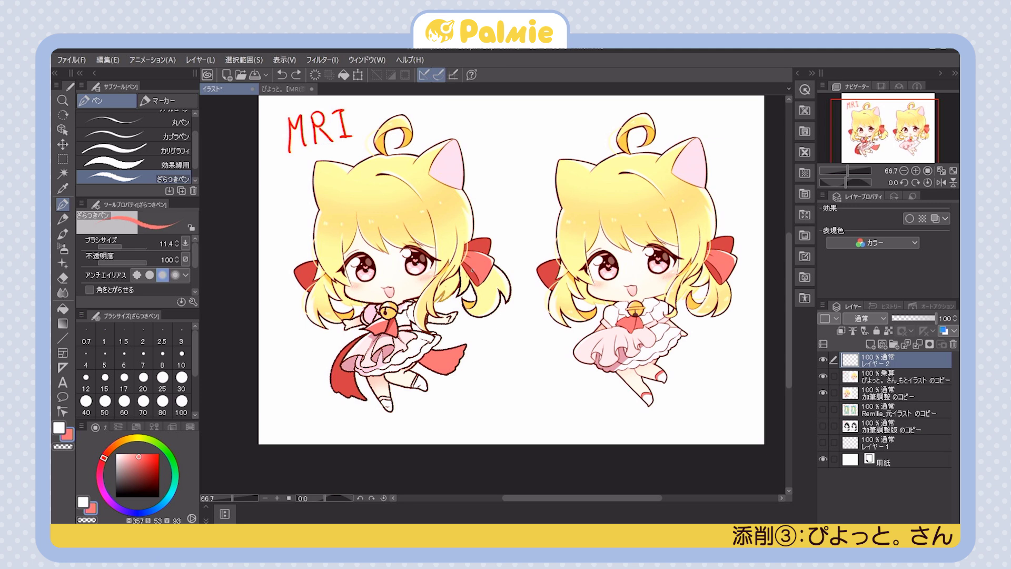